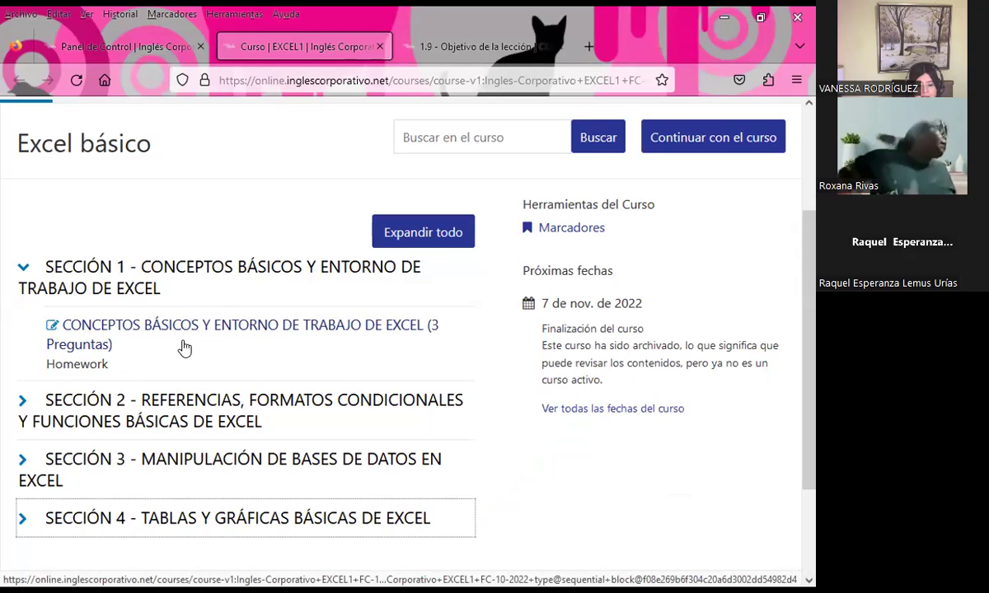
Step: Collapse Sección 1, then expand Sección 2 and fold it back up
left_click(18, 268)
left_click(22, 326)
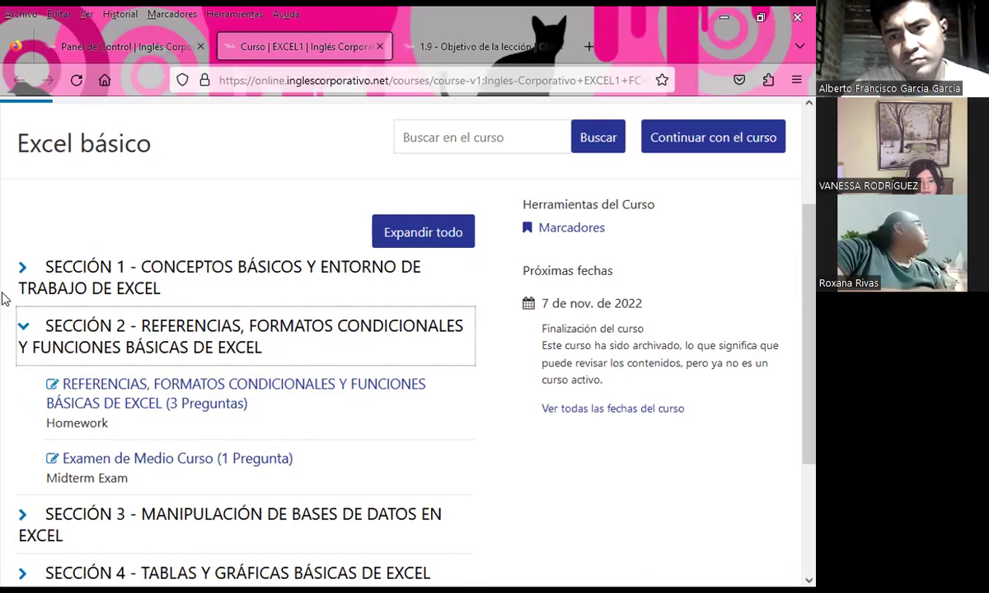
left_click(22, 324)
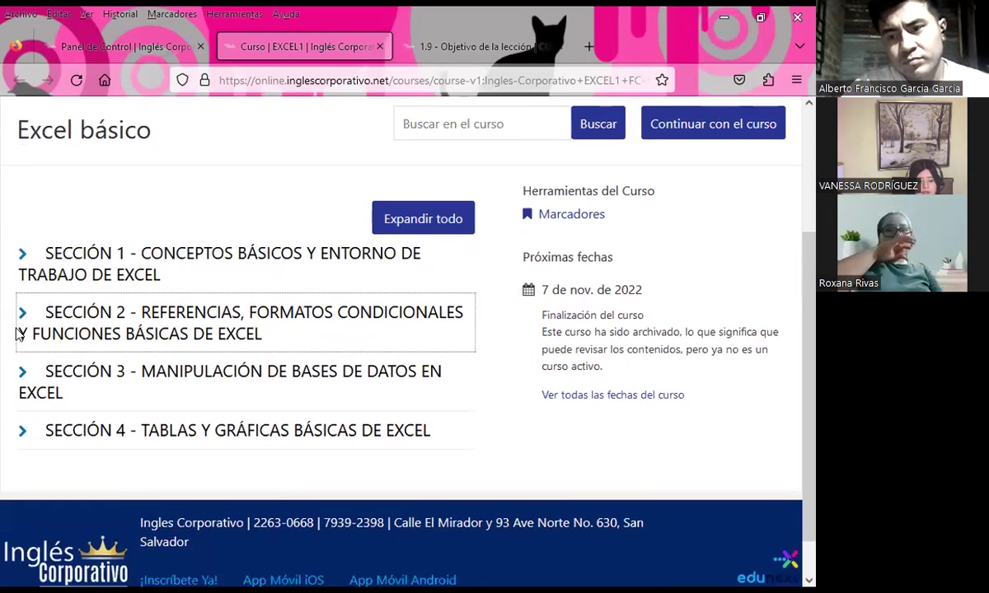
scroll(8, 325, "down", 2)
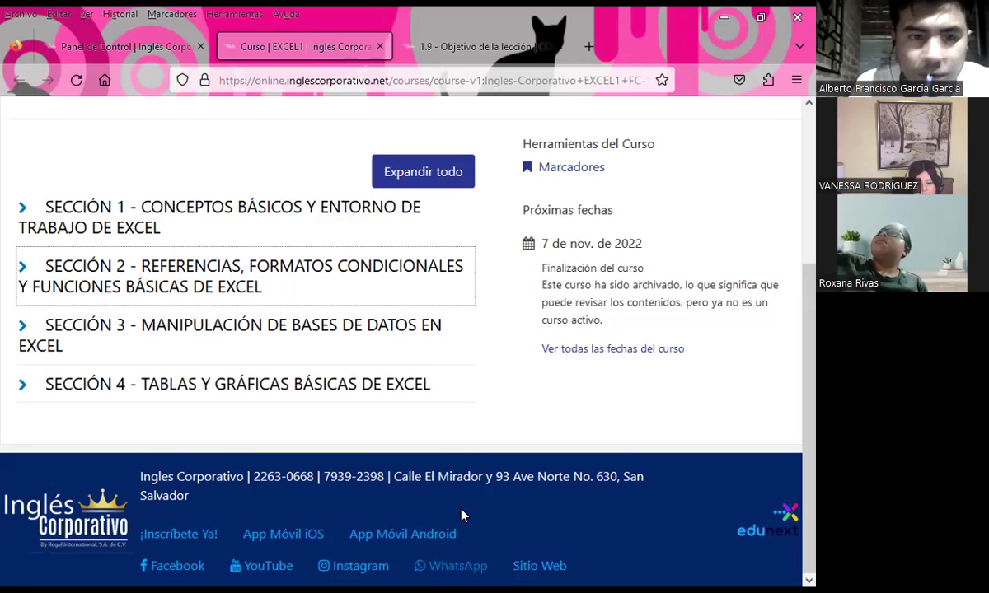
Step: Enter LUN in cell D10 of the COPIAR FORMATO sheet
left_click(265, 327)
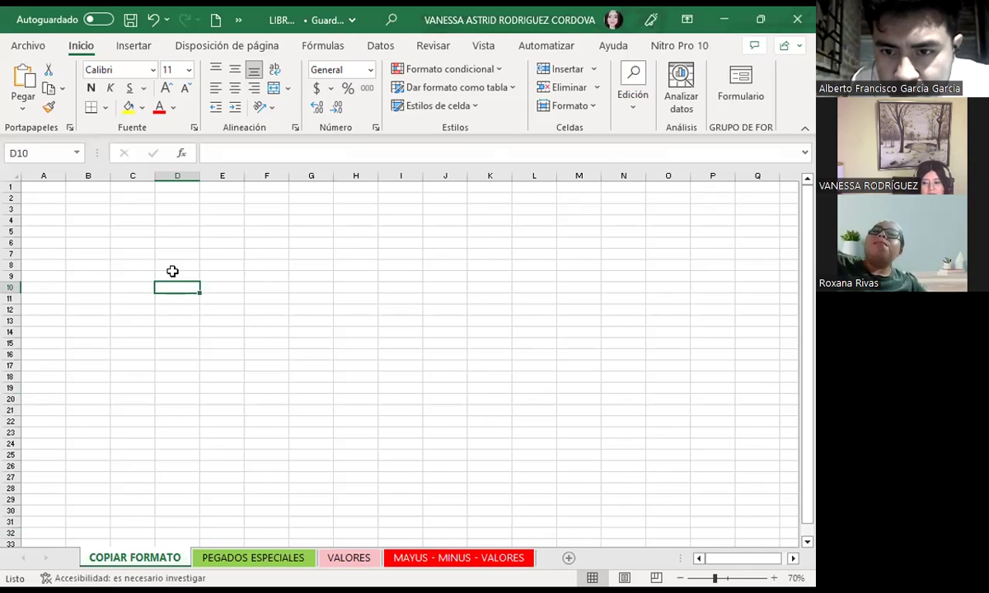
type("L")
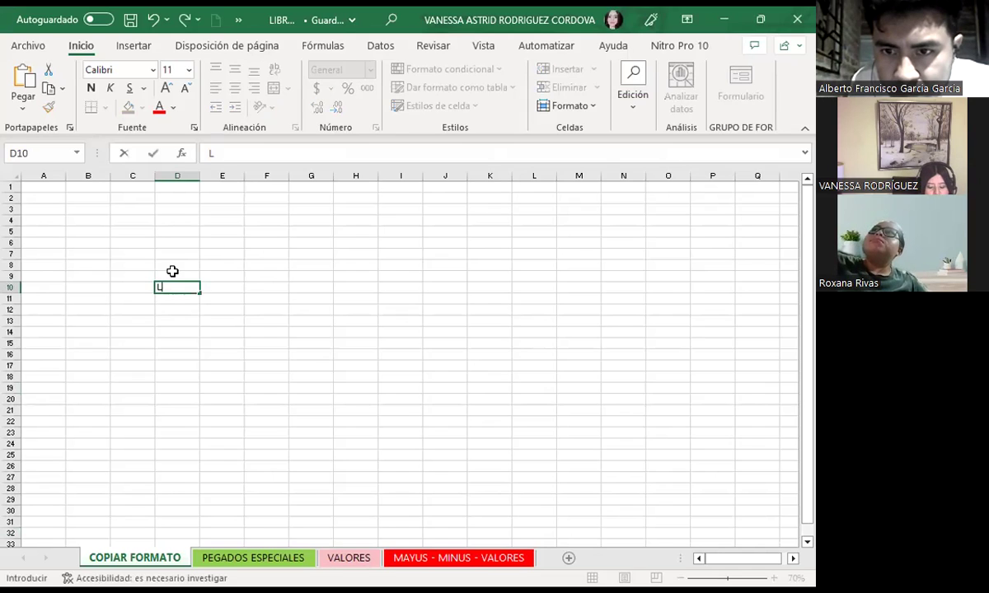
key("Return")
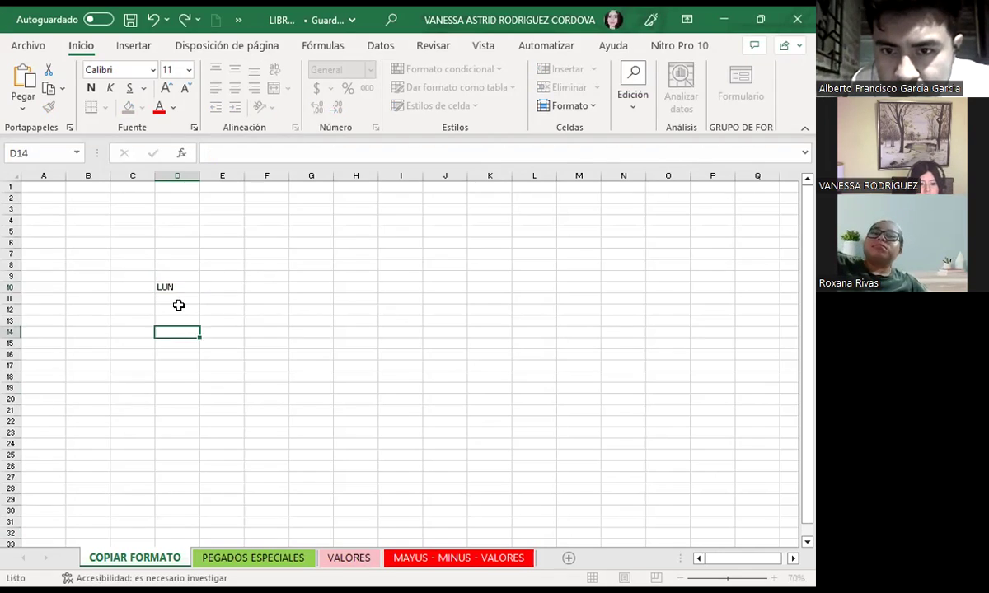
Step: Auto-fill MAR. through VIE. across E10:I10, then clear those cells
left_click(185, 287)
left_click_drag(200, 295, 355, 287)
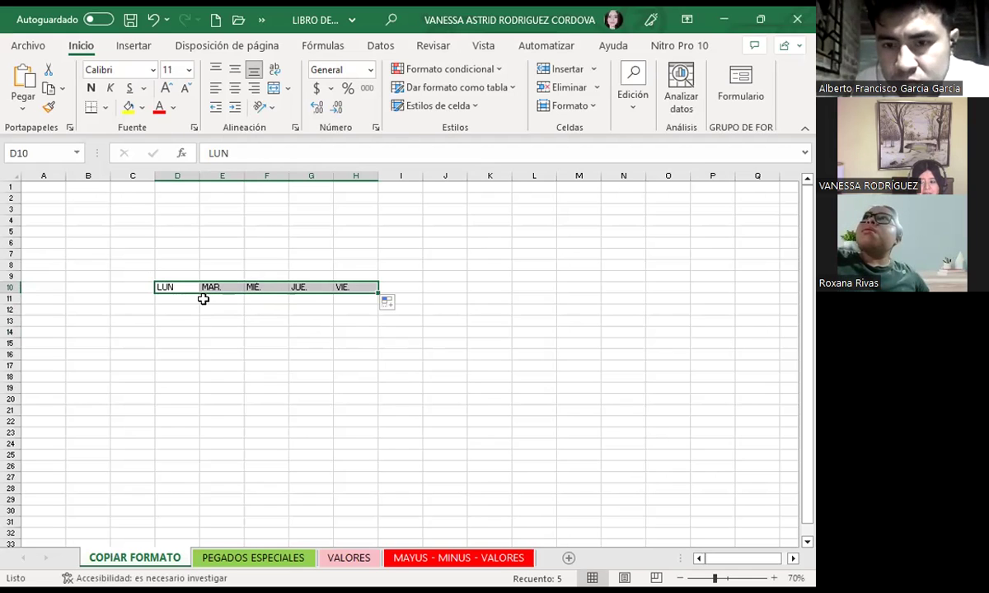
left_click_drag(221, 287, 379, 285)
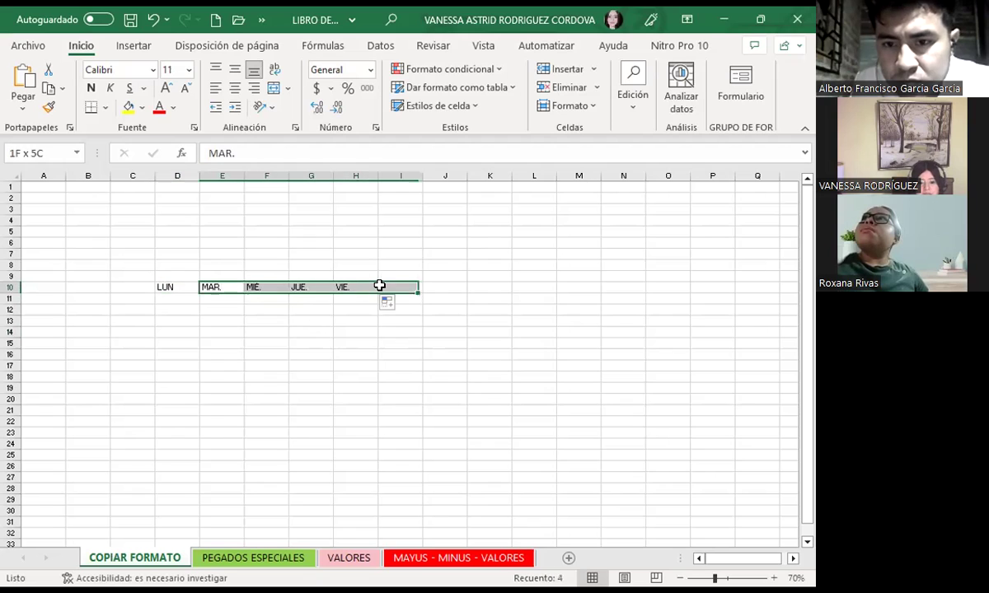
key("Delete")
Step: Change the D10 entry from LUN to LUN
double_click(174, 287)
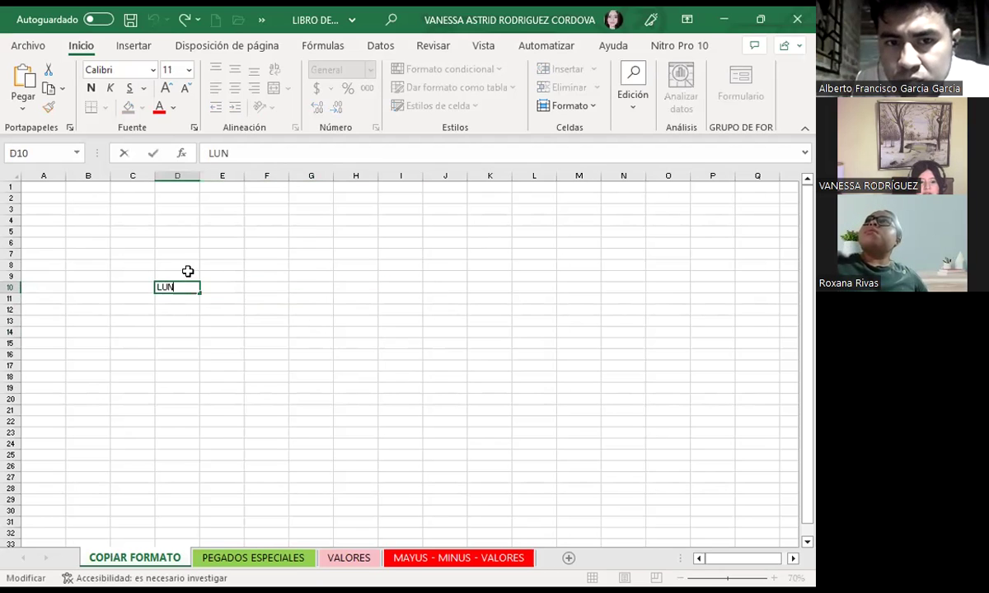
type(".")
key("Return")
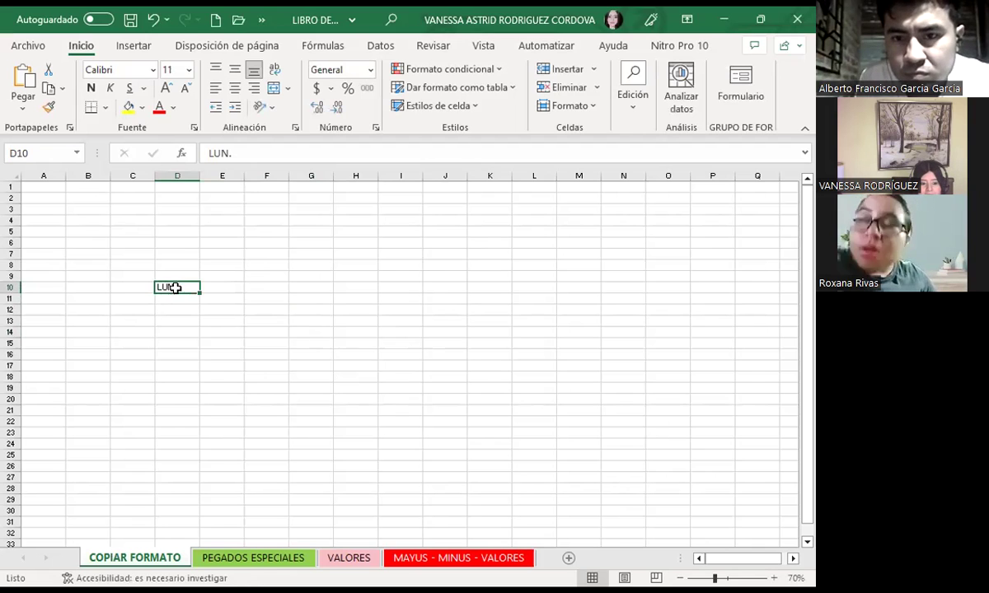
Step: Fill MAR. and MIÉ. to F10, then delete the LUN. to MIÉ. entries
left_click(183, 294)
left_click_drag(199, 292, 247, 290)
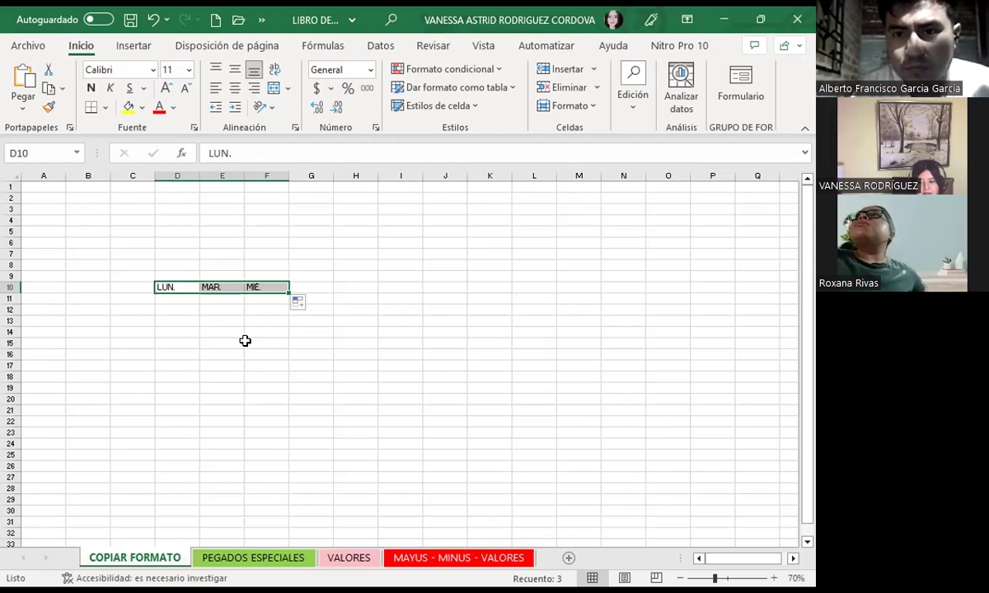
mouse_move(236, 320)
left_mouse_down()
mouse_move(177, 320)
mouse_move(271, 293)
left_mouse_up()
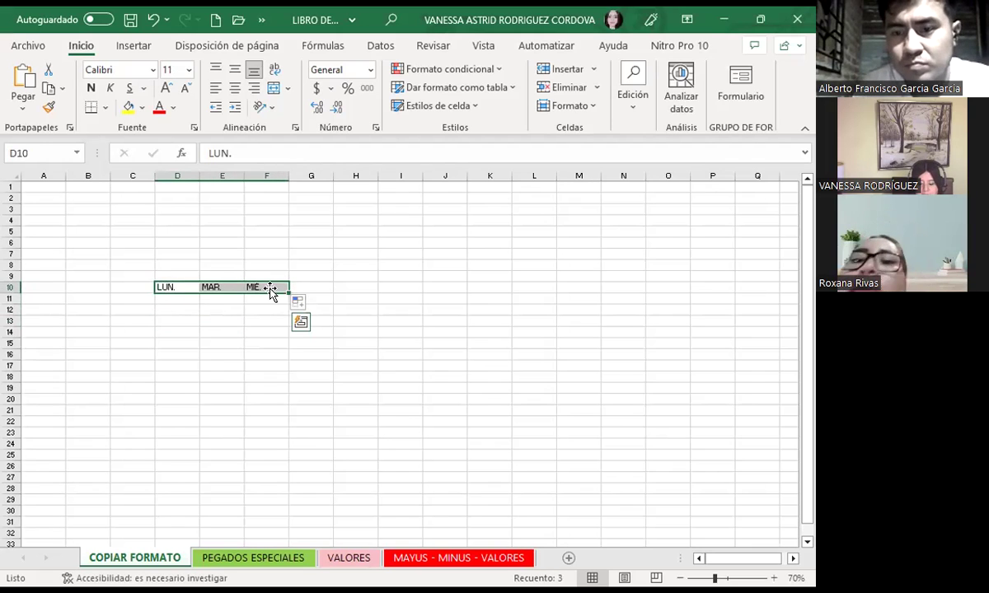
key("Delete")
left_click(202, 311)
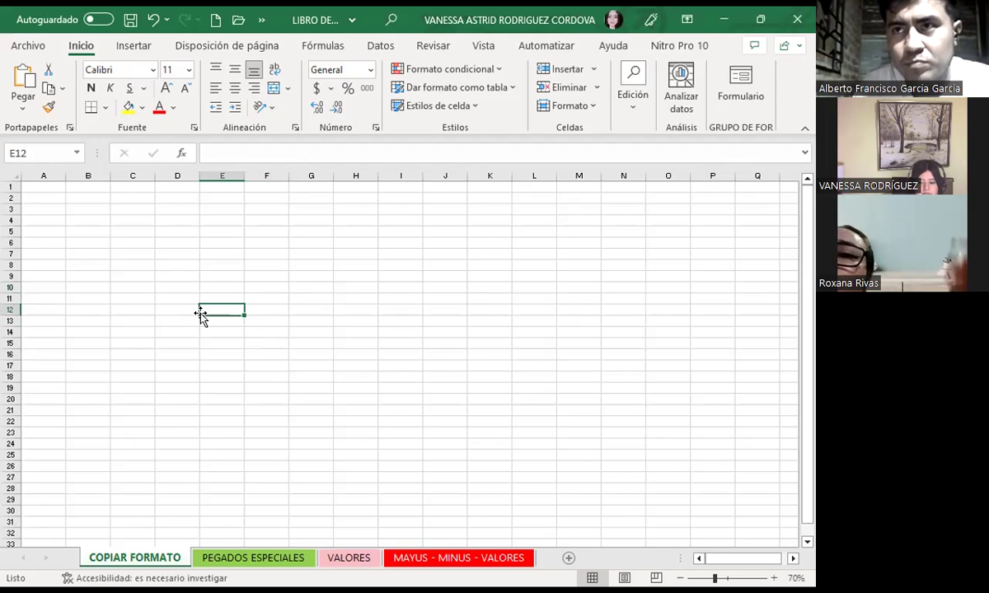
left_click(174, 308)
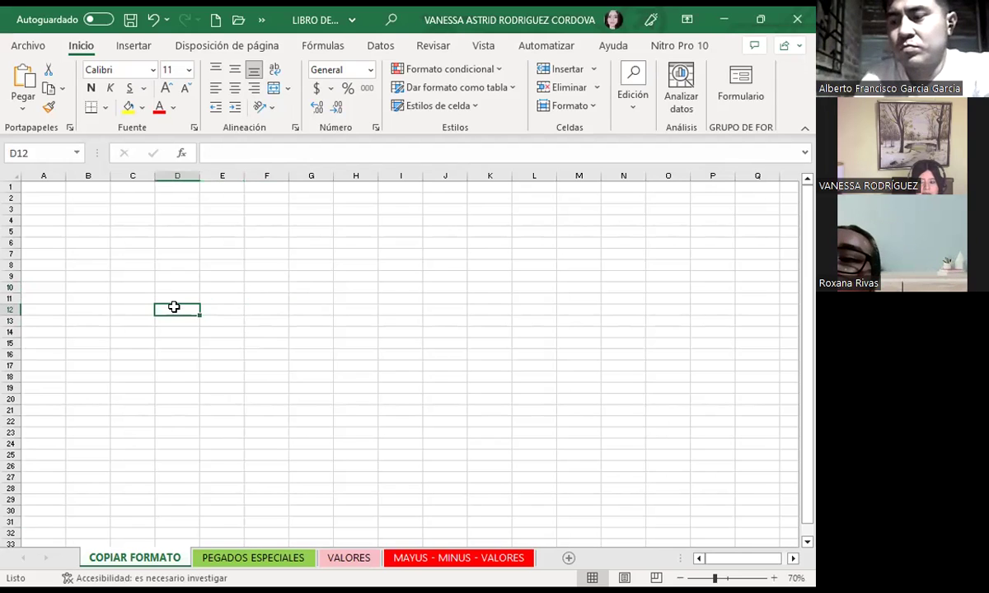
type("LUN")
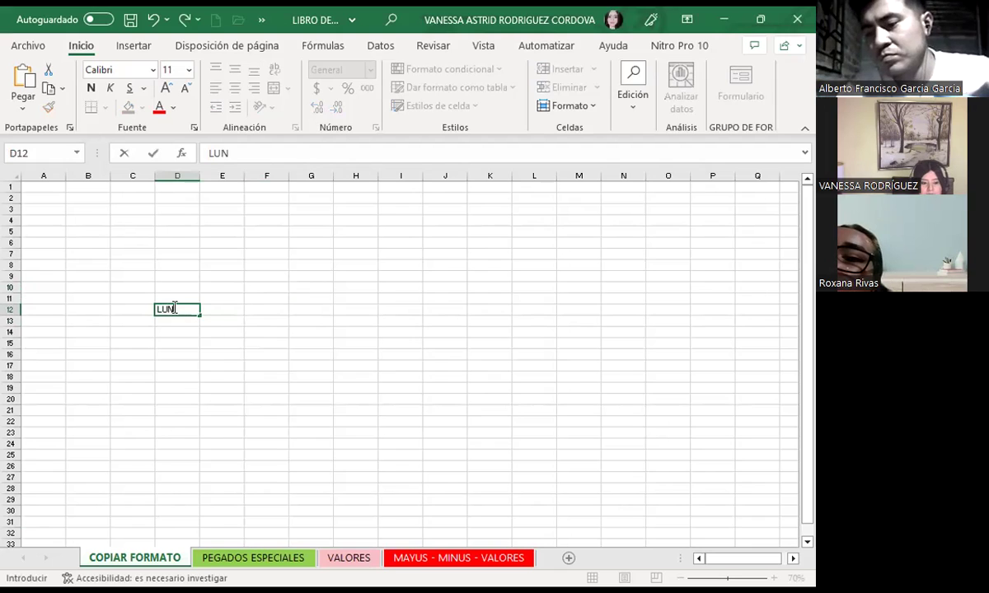
key("Return")
left_click(170, 306)
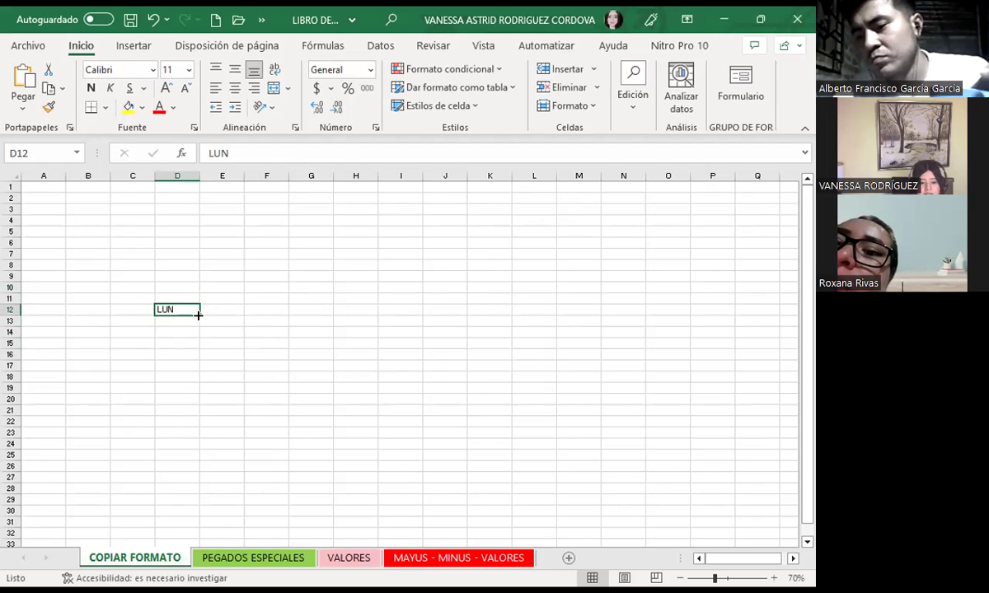
left_click_drag(198, 314, 328, 313)
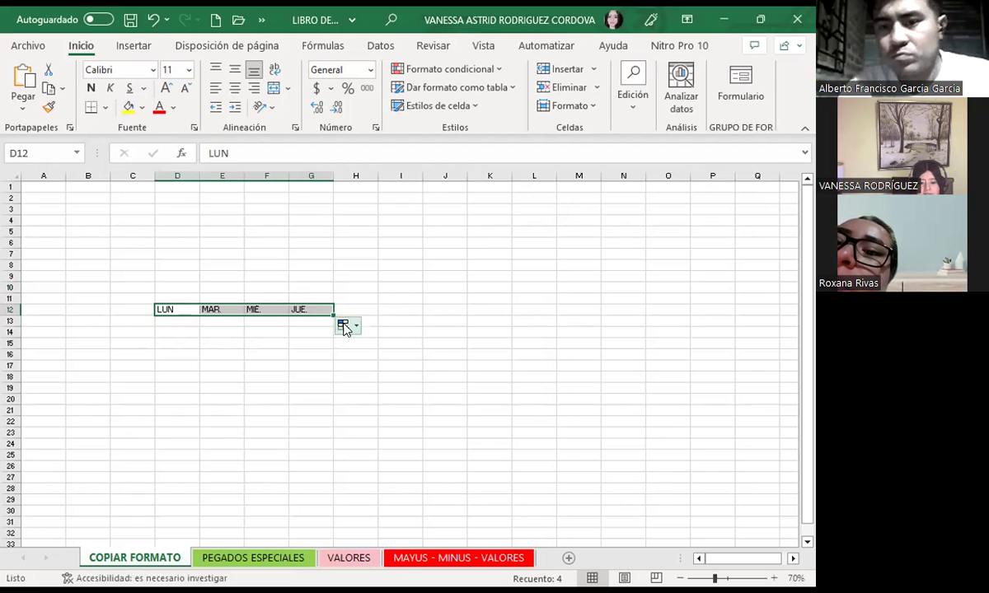
left_click(344, 327)
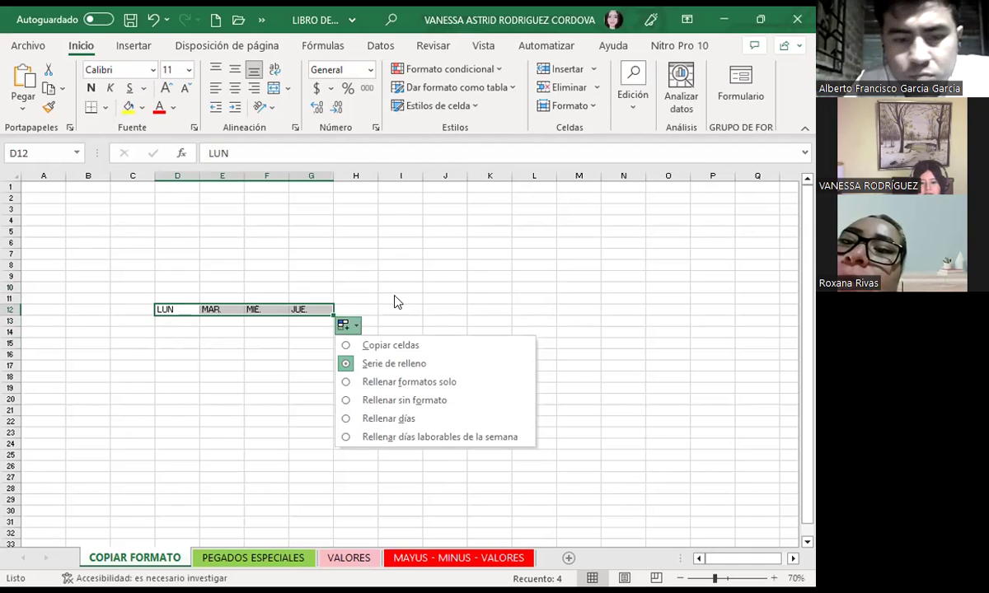
left_click(165, 309)
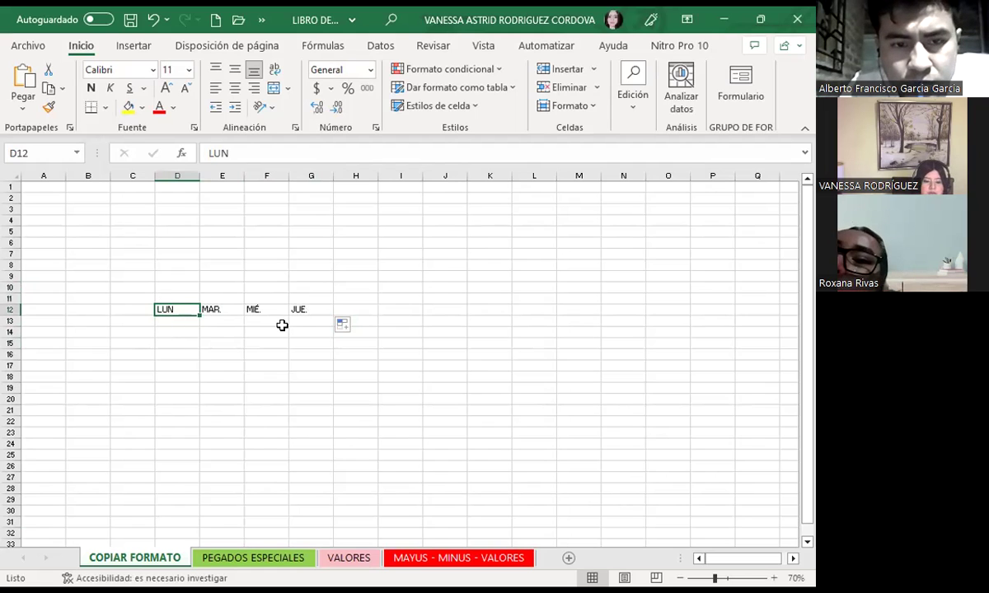
left_click(254, 339)
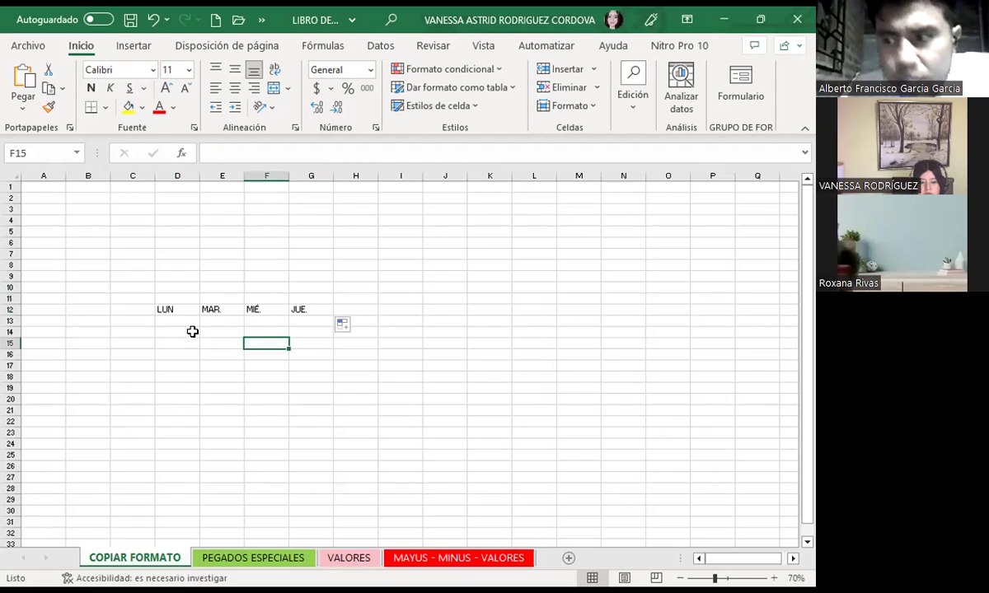
left_click_drag(165, 309, 313, 308)
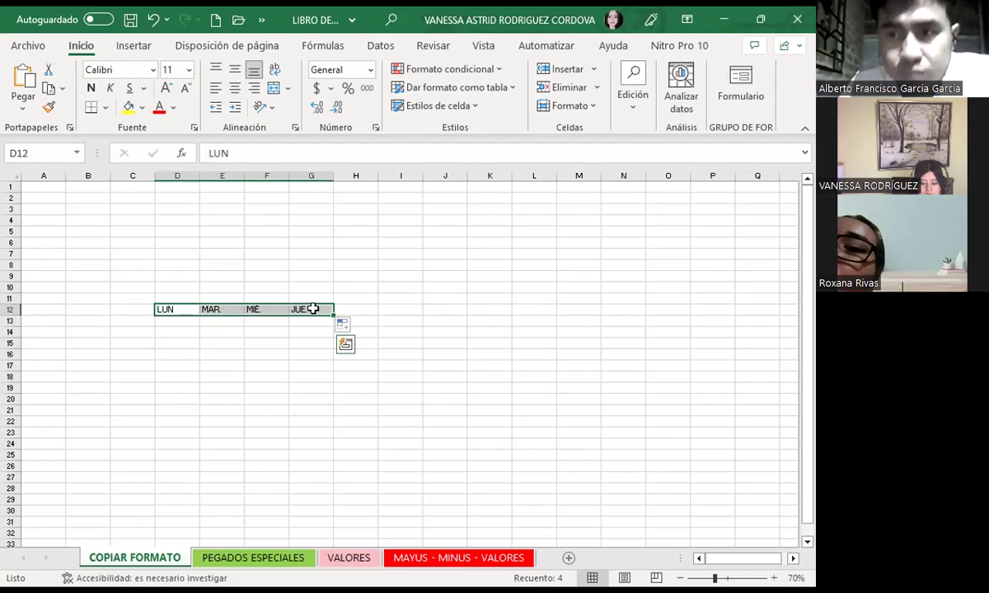
key("Delete")
left_click(265, 364)
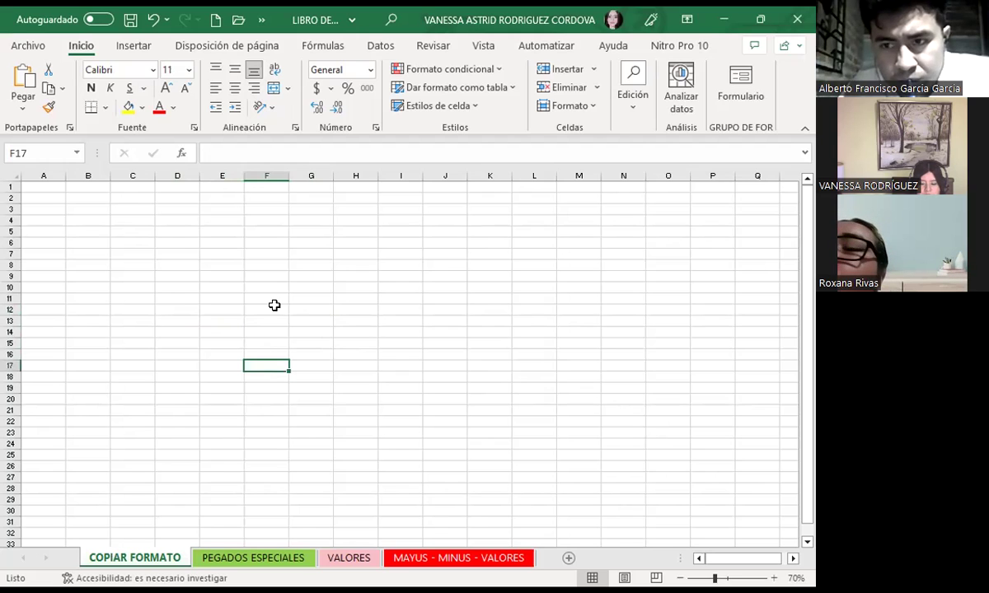
left_click(172, 306)
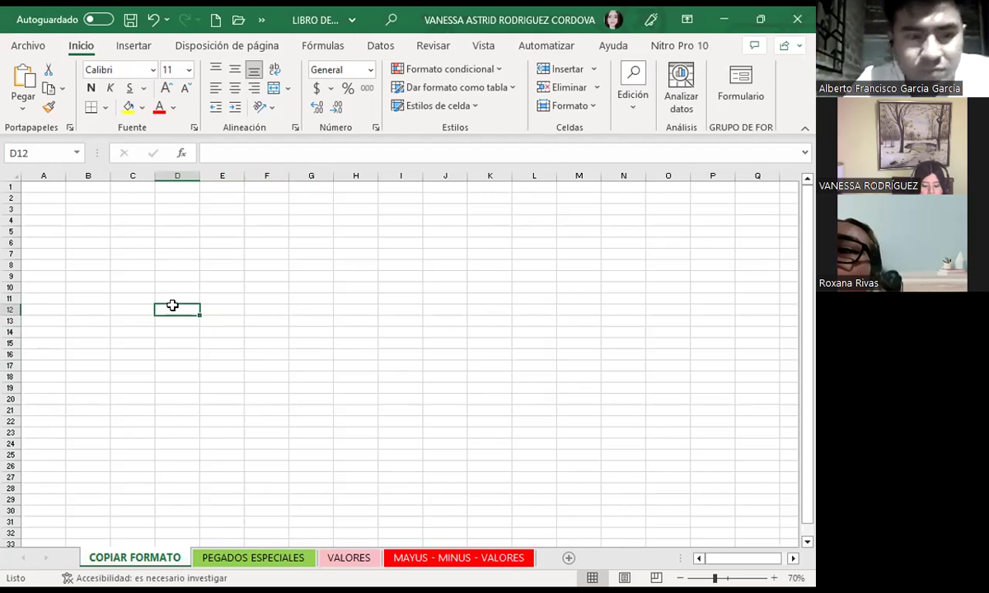
type("LUN")
left_click(176, 353)
left_click(178, 306)
left_click_drag(199, 315, 332, 314)
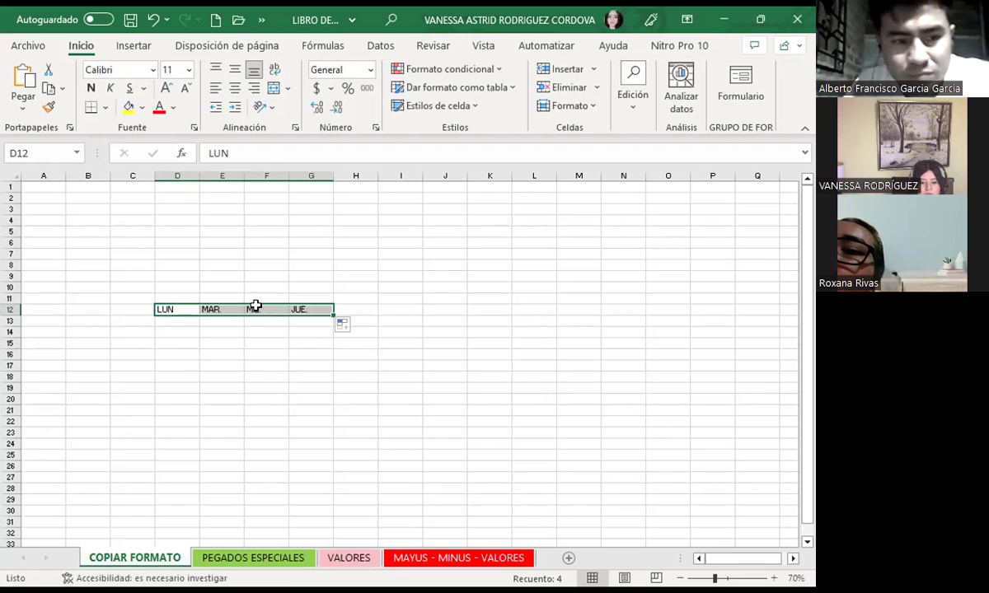
left_click(351, 327)
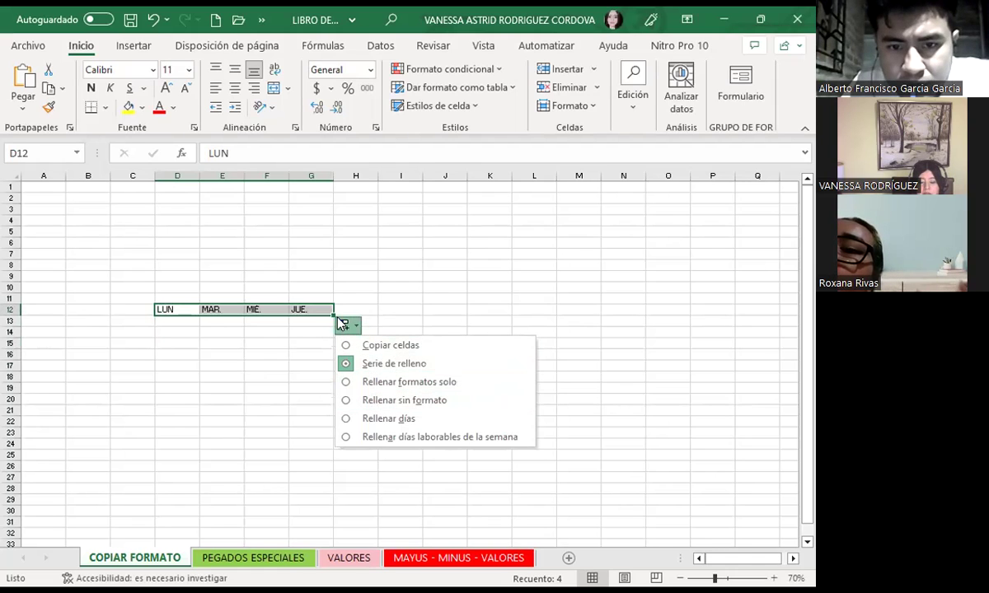
left_click(372, 297)
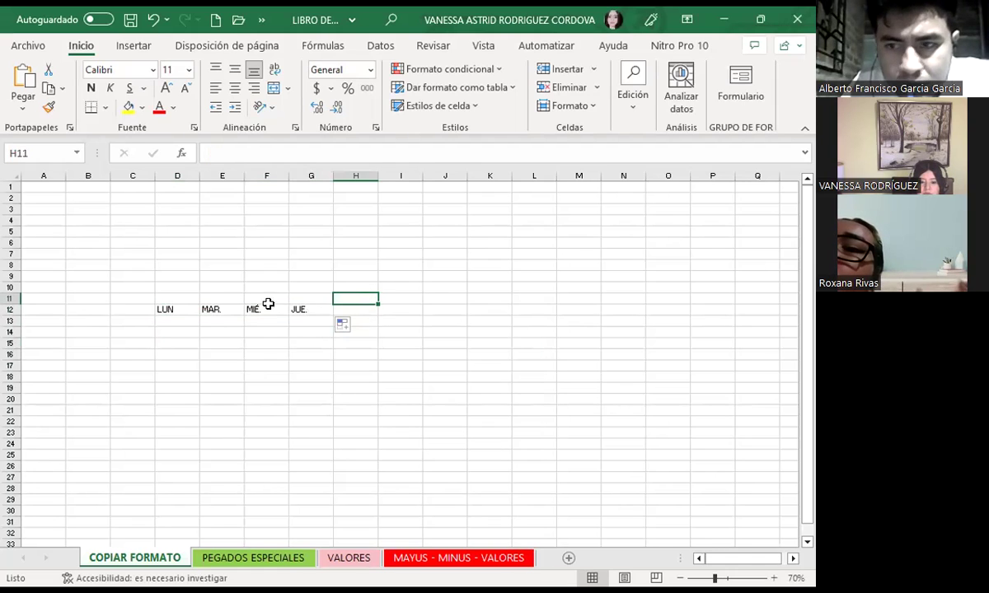
left_click_drag(172, 307, 305, 313)
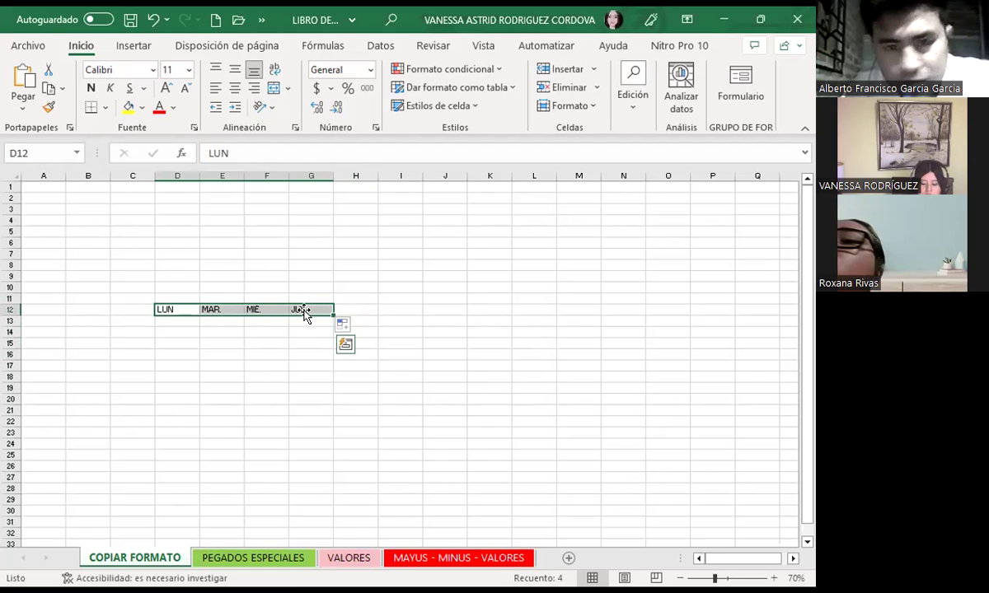
key("Delete")
left_click(279, 356)
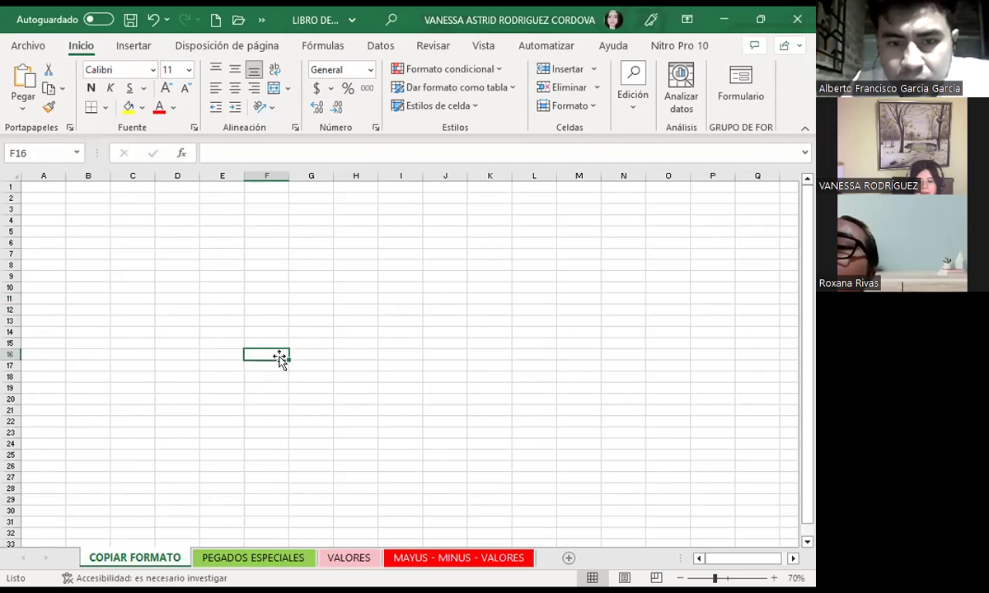
left_click(290, 307)
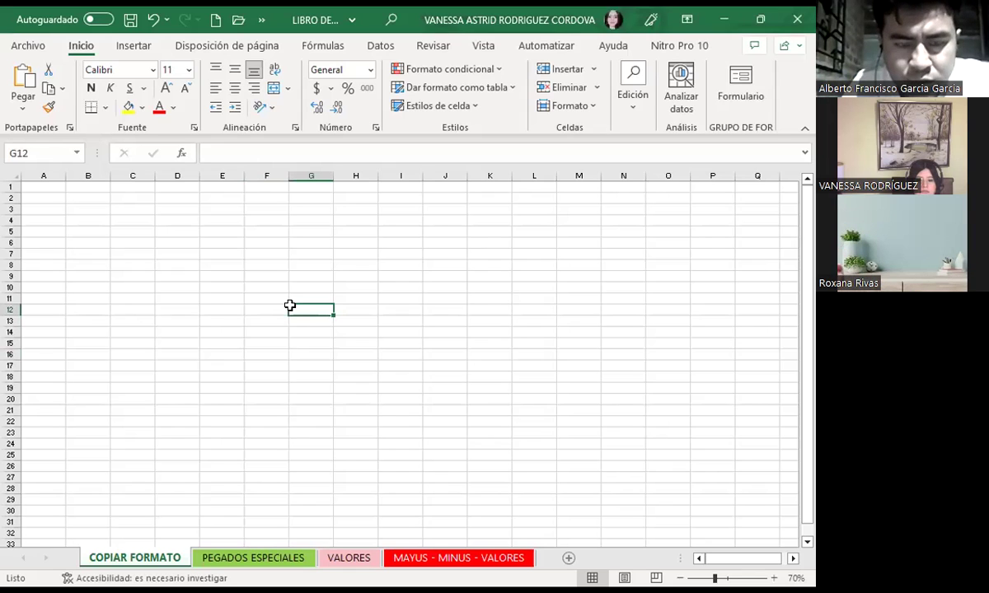
left_click(217, 287)
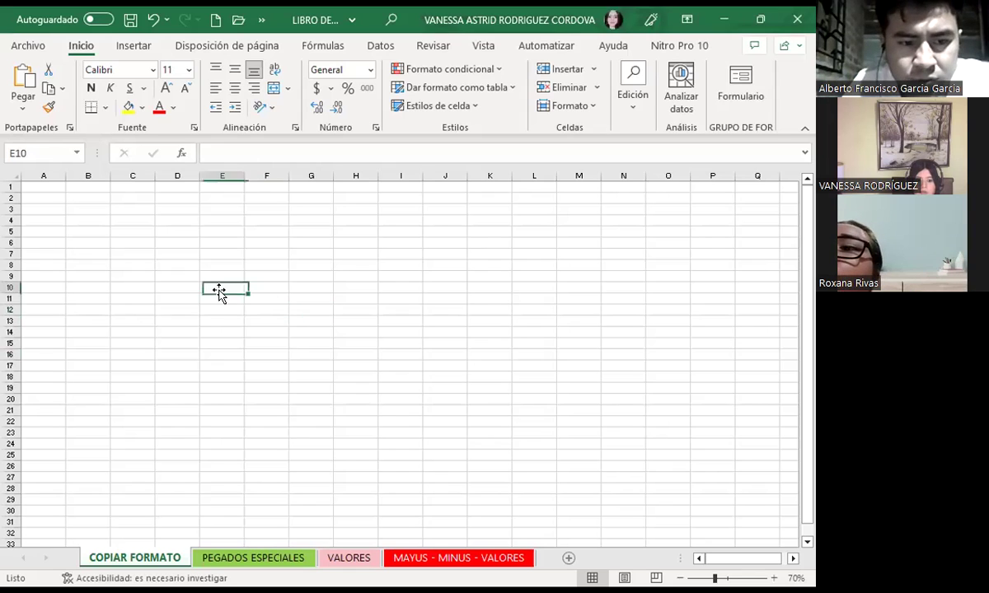
left_click(385, 295)
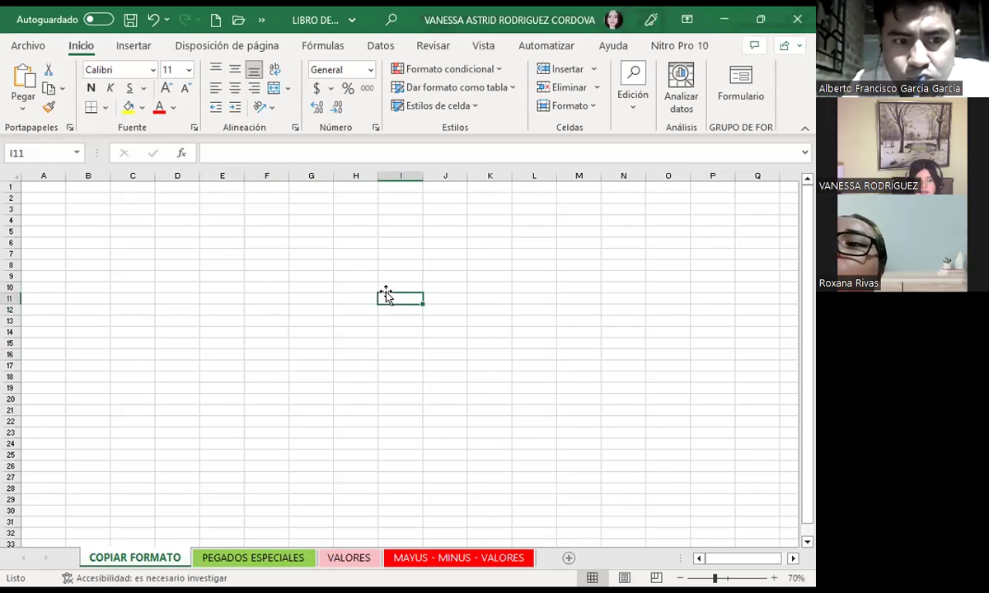
left_click(289, 287)
left_click(173, 287)
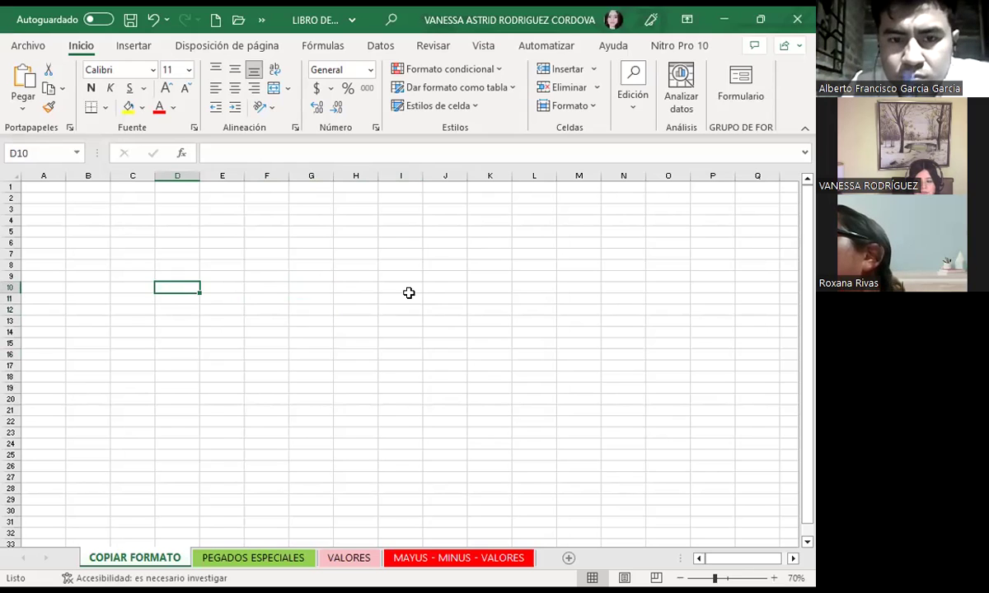
left_click(201, 290)
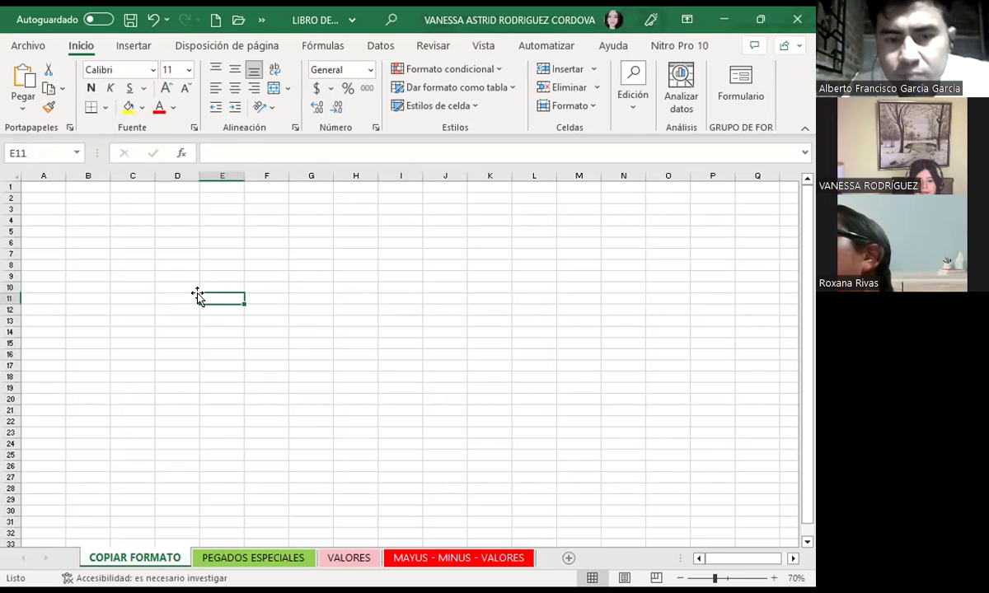
left_click(174, 275)
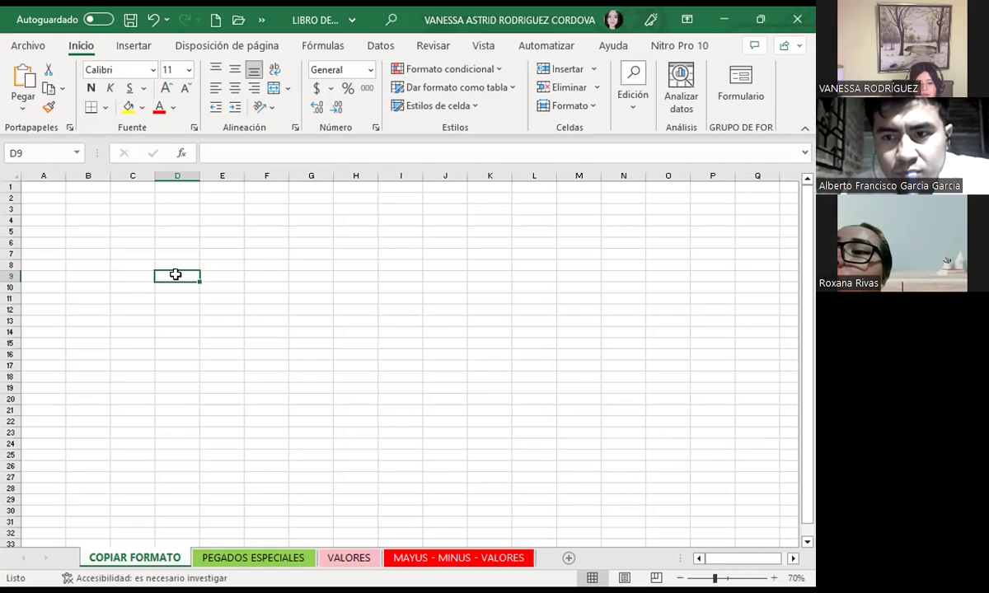
left_click(183, 253)
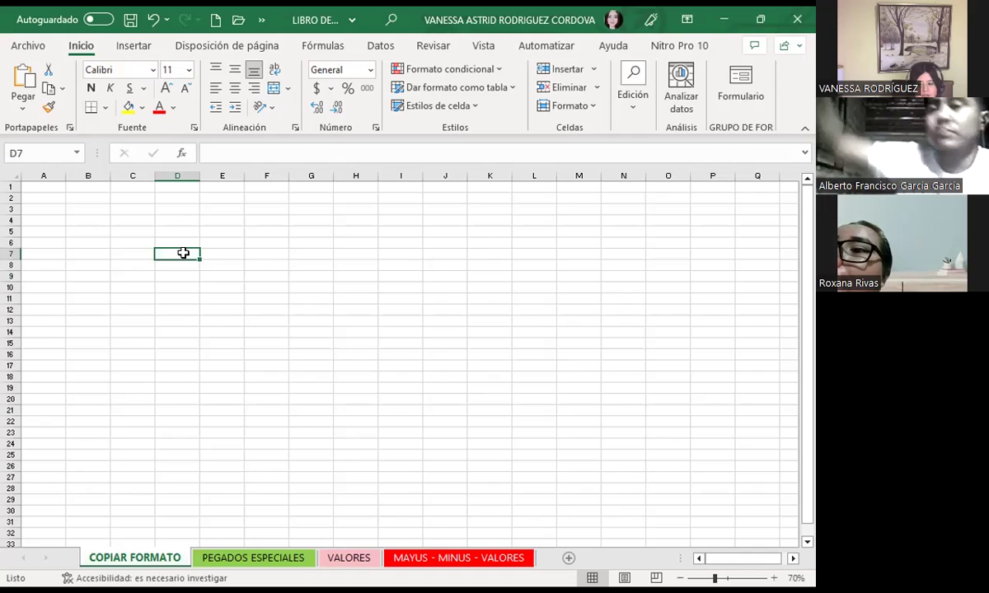
left_click(206, 298)
left_click(222, 260)
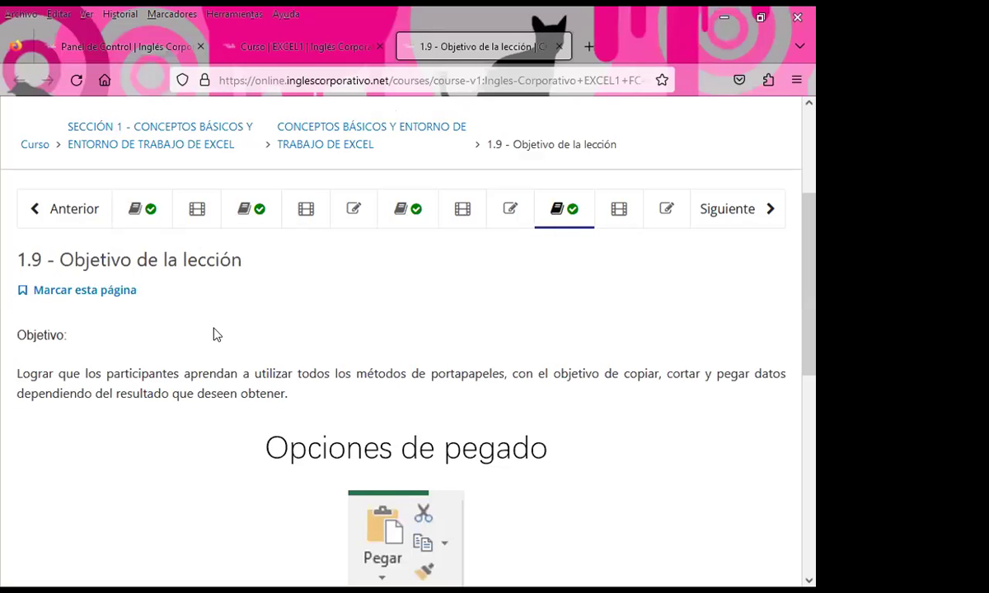
Step: Scroll through lesson 1.9 Objetivo de la lección to the Opciones de pegado section
scroll(527, 342, "up", 3)
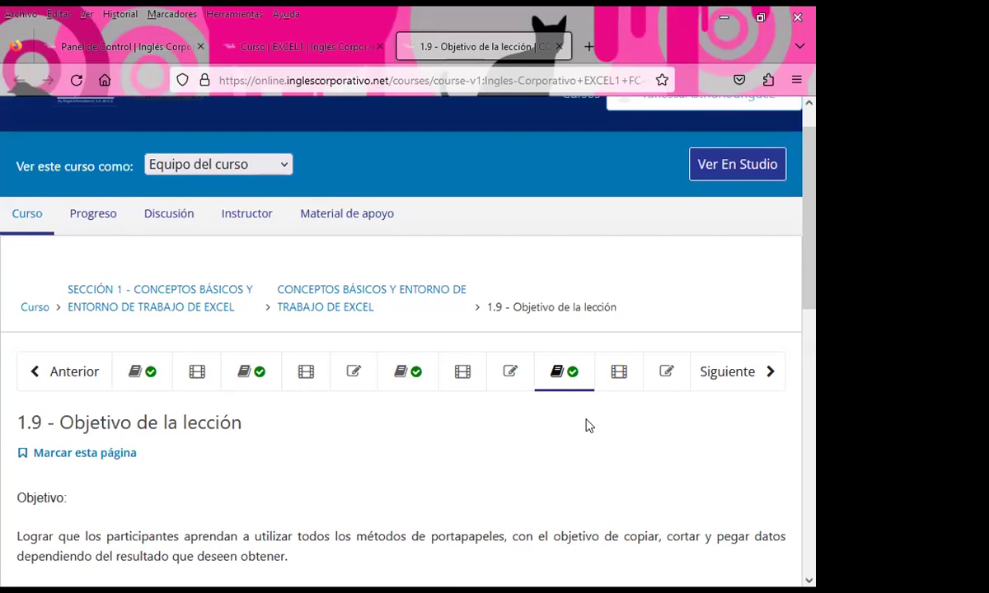
scroll(553, 420, "down", 2)
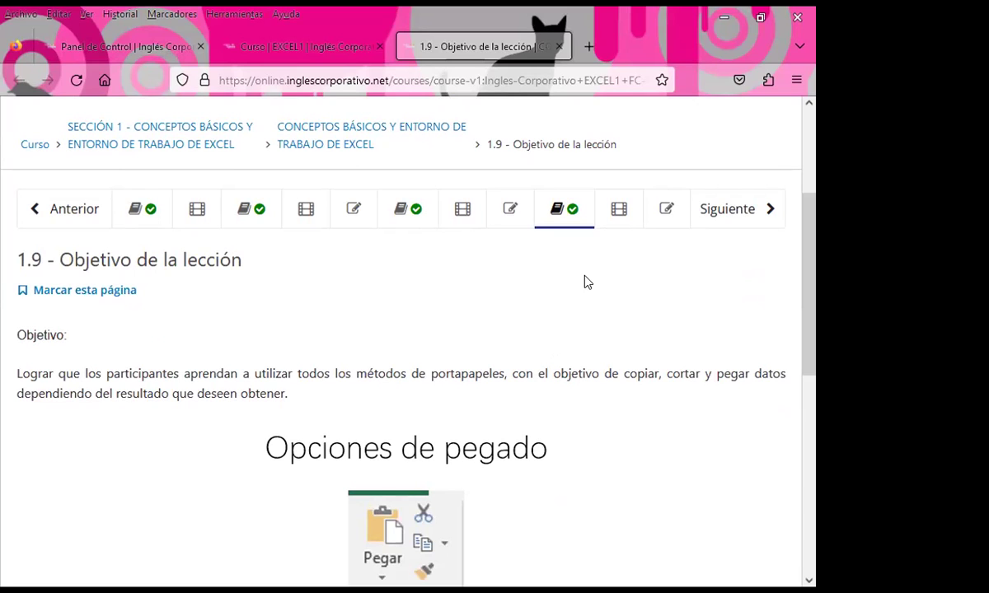
scroll(587, 313, "down", 2)
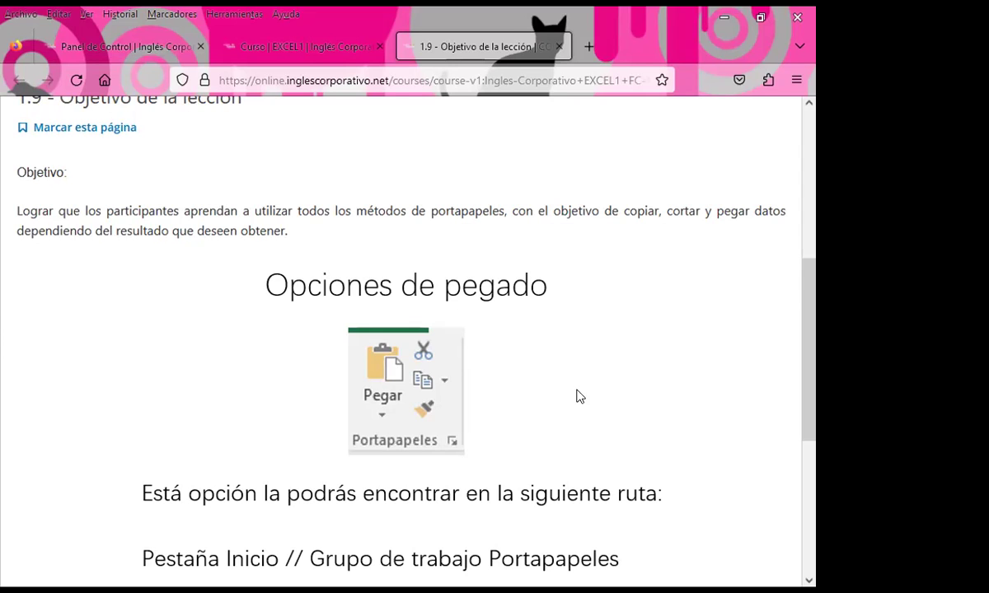
scroll(525, 382, "down", 3)
scroll(479, 321, "up", 4)
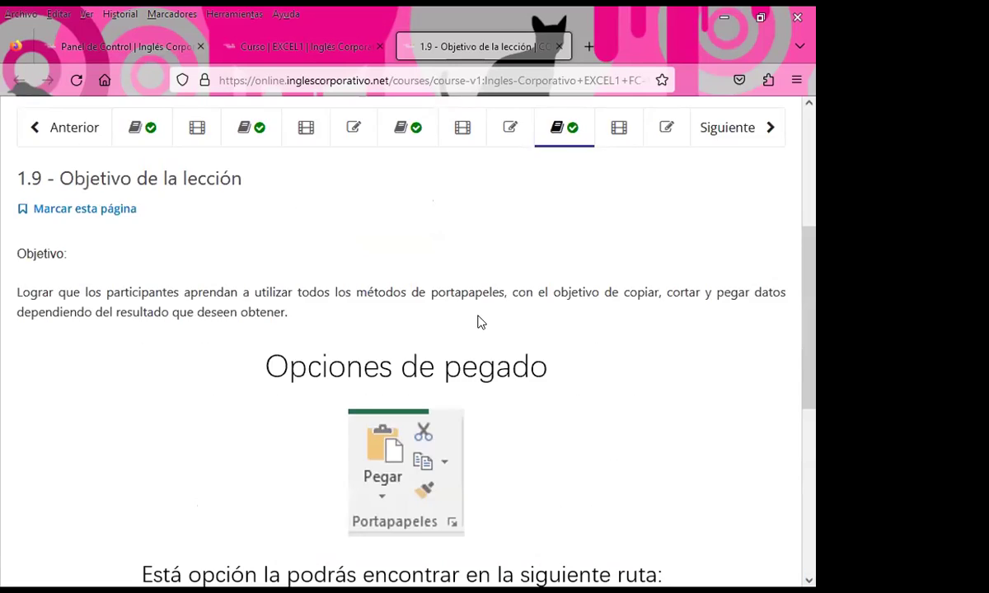
scroll(478, 321, "up", 3)
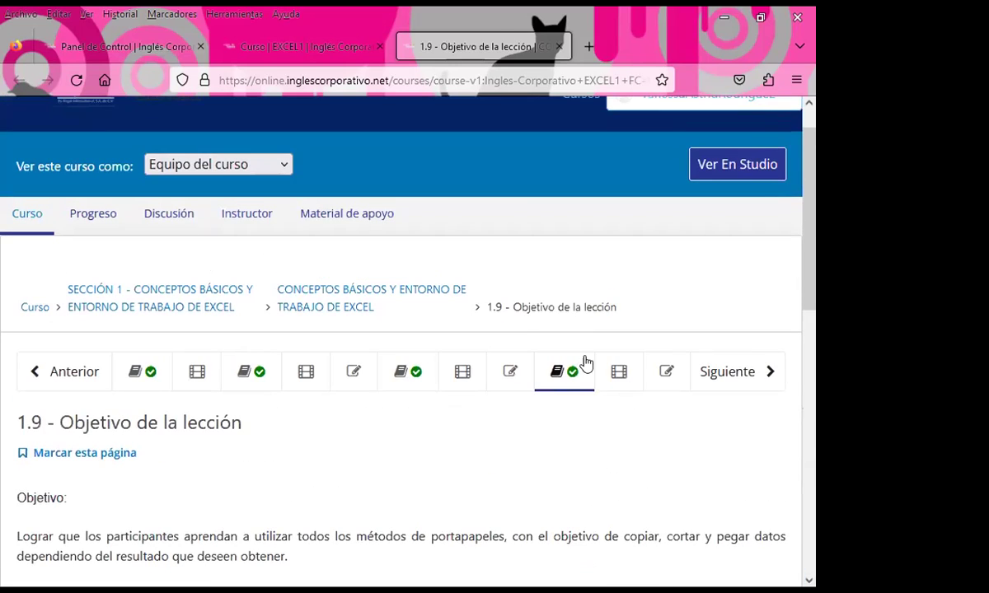
Step: Open the 1.5 Laboratorio quiz and reveal its correct answers with Mostrar respuesta
left_click(342, 380)
scroll(503, 443, "down", 1)
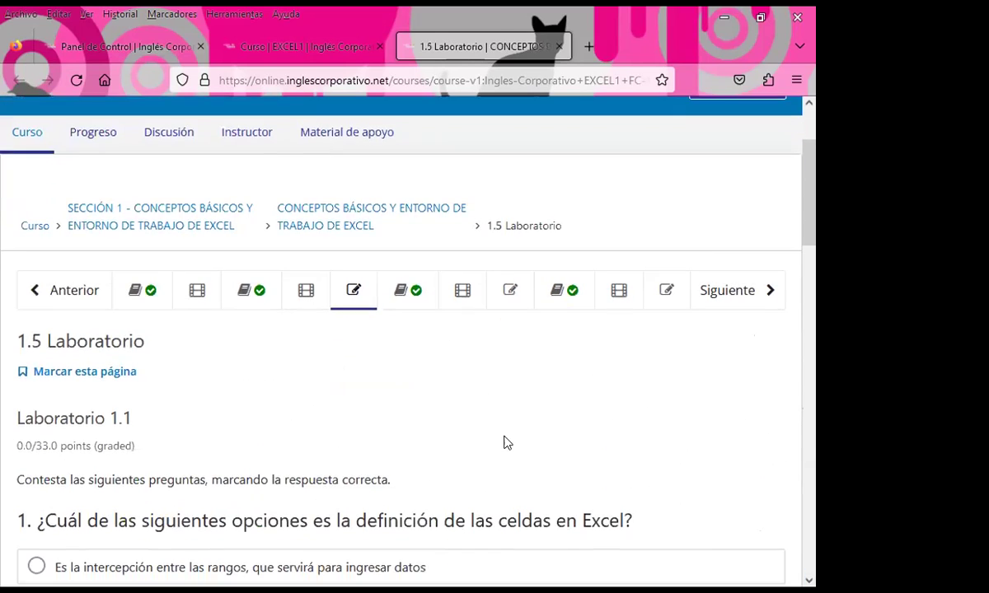
scroll(503, 444, "down", 2)
scroll(503, 443, "down", 4)
scroll(504, 435, "down", 5)
scroll(503, 440, "down", 1)
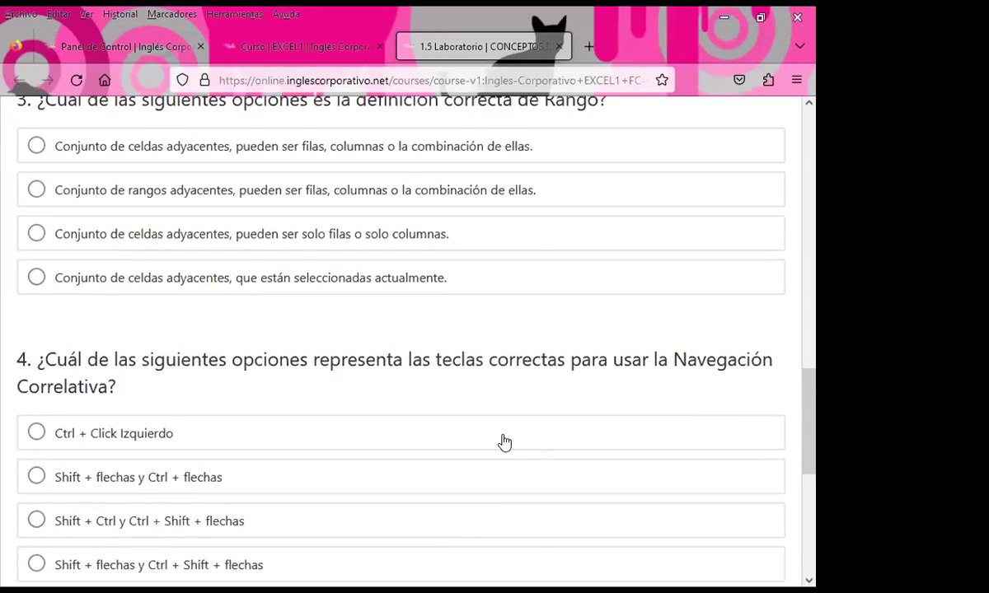
scroll(486, 429, "down", 3)
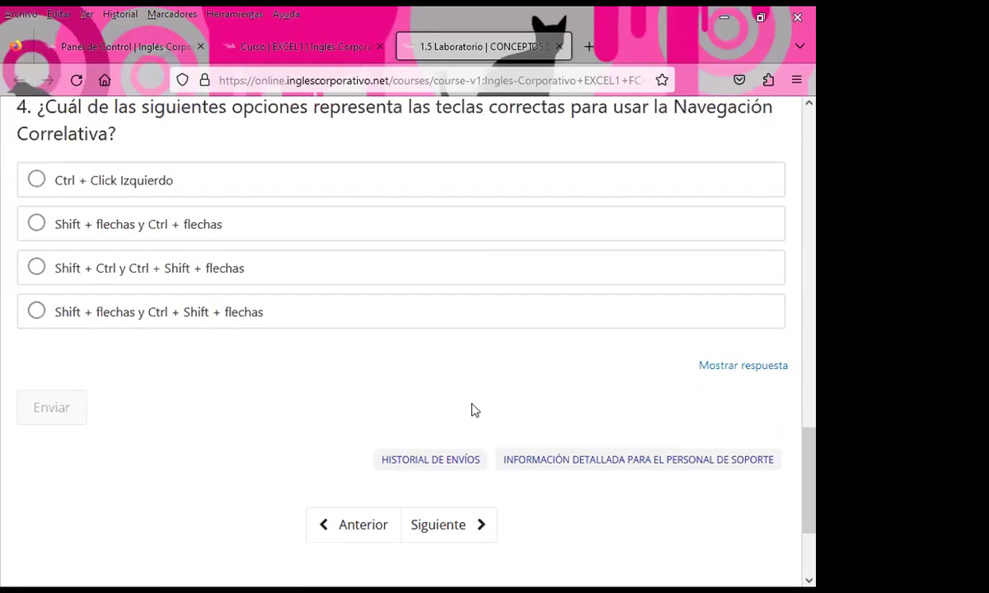
scroll(475, 411, "up", 2)
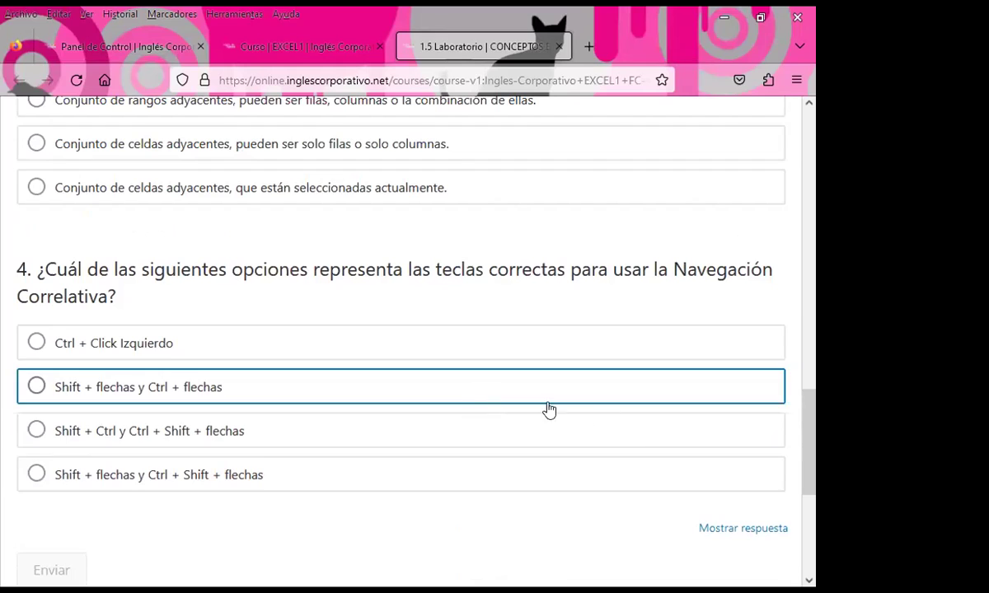
left_click(709, 528)
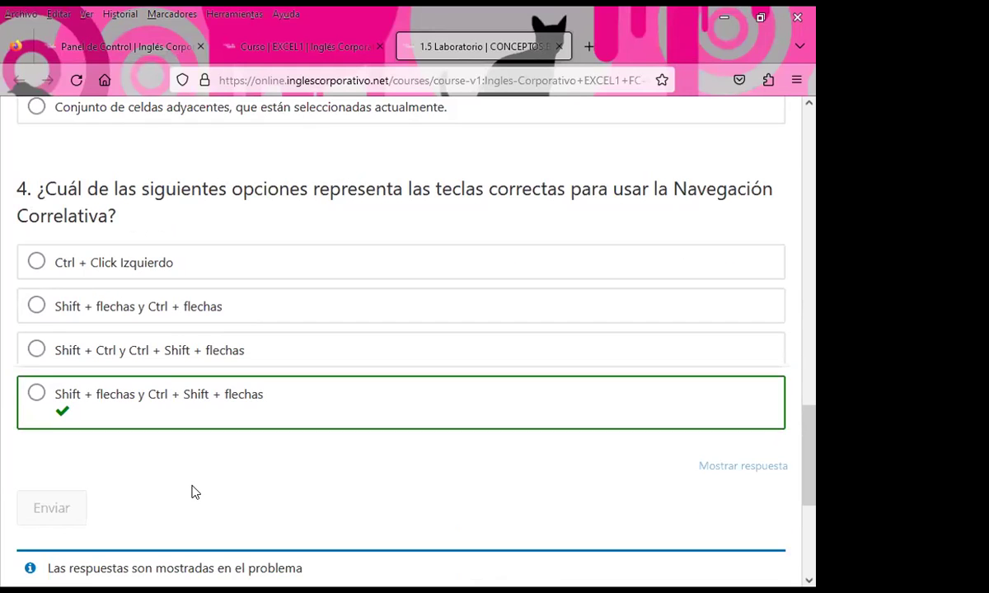
Step: Review the revealed answers, then close the quiz tab to return to the course outline
scroll(215, 464, "up", 3)
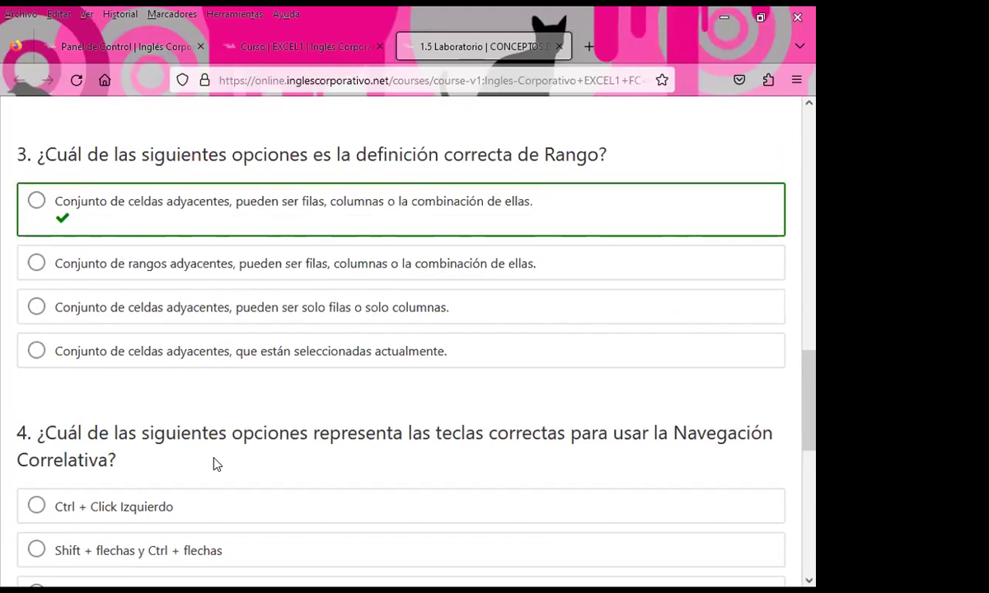
scroll(475, 471, "up", 2)
scroll(316, 221, "down", 4)
scroll(316, 221, "up", 3)
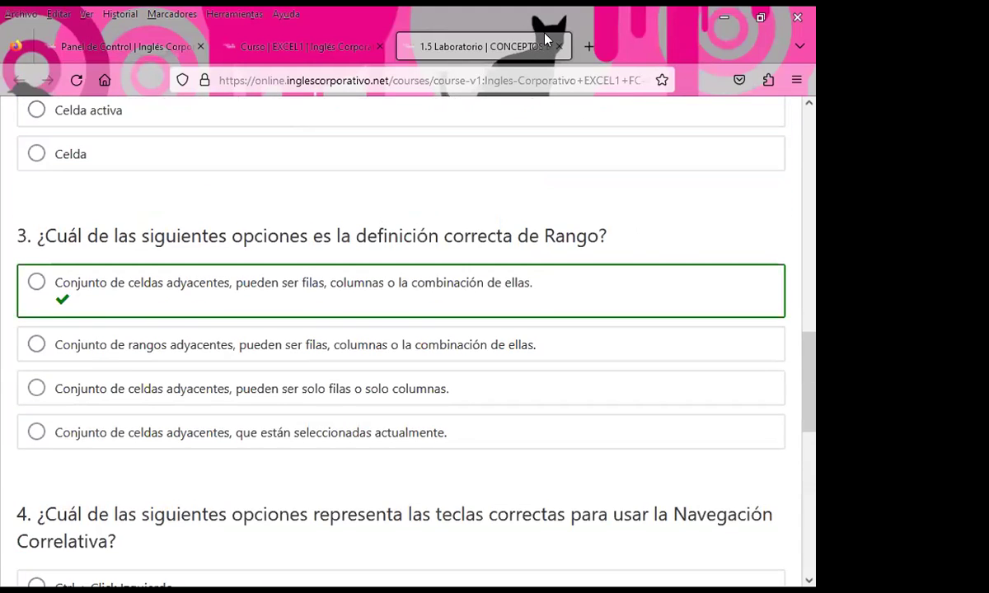
left_click(558, 47)
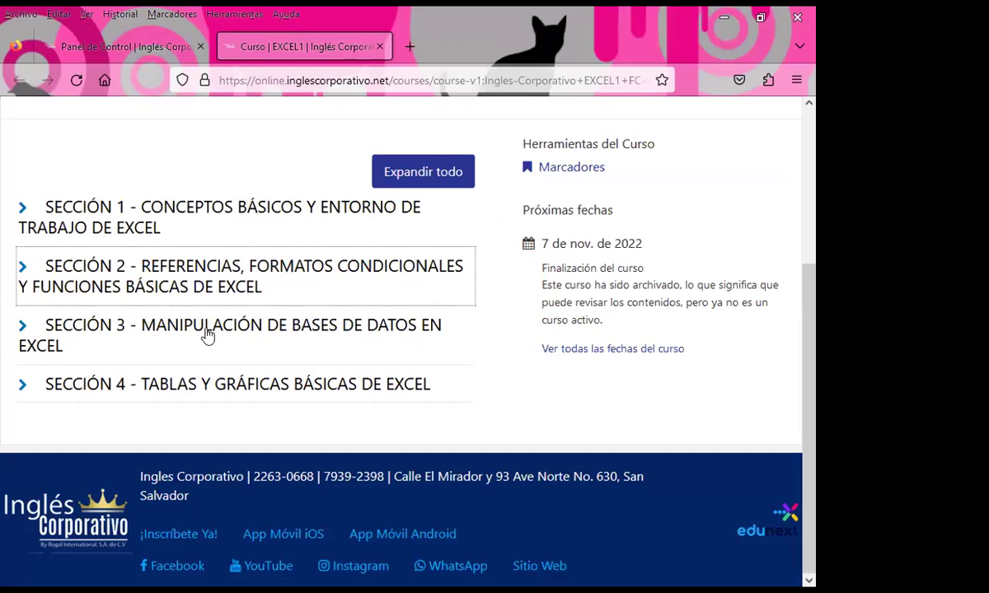
Step: Clear the focus from the Sección 2 heading on the course page
left_click(223, 142)
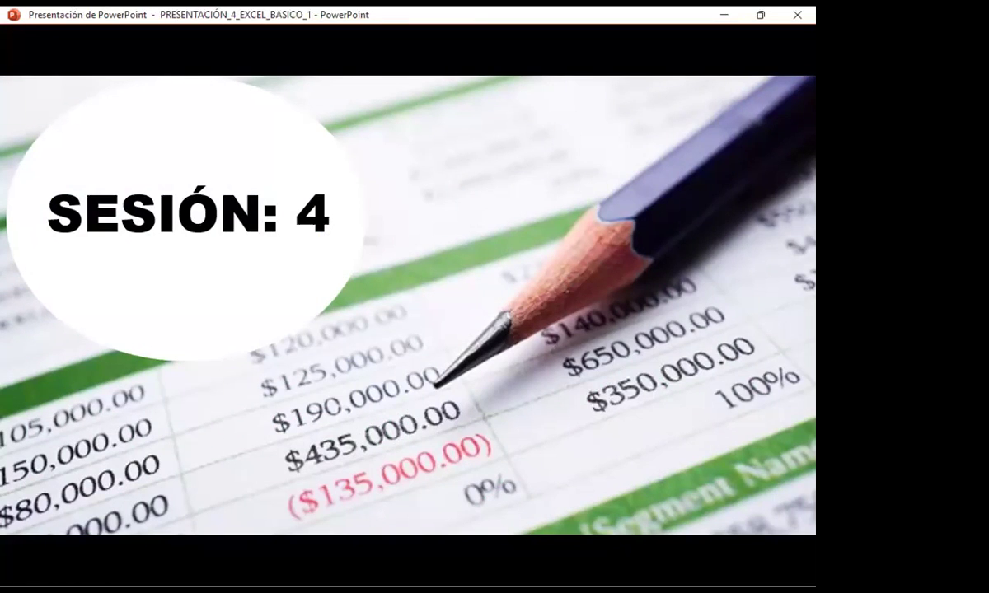
Step: Advance the slideshow from SESIÓN: 4 to the AGENDA slide
key("Right")
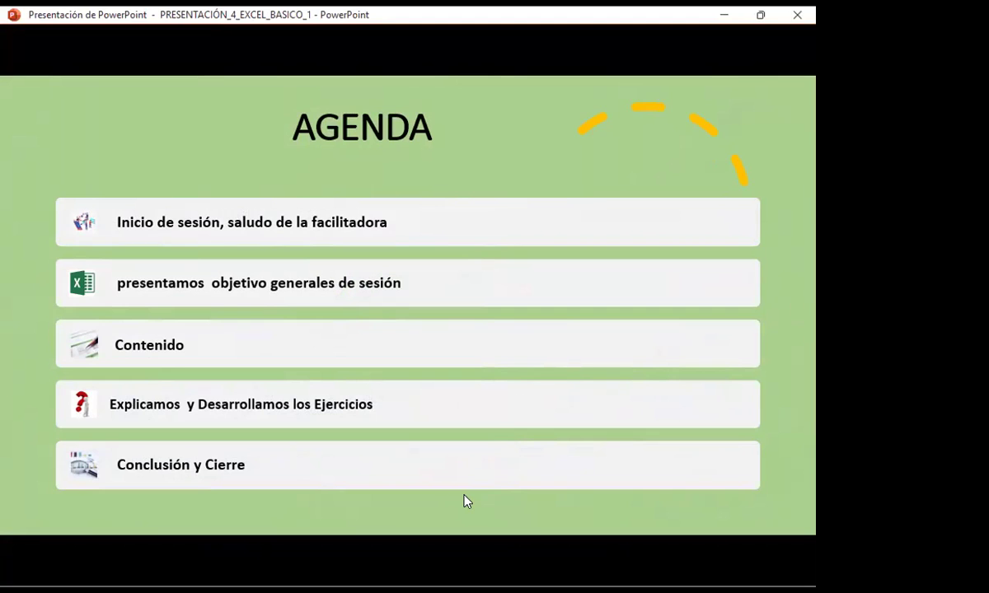
Step: Advance to the OBJETIVO GENERAL DE LA SESIÓN slide
left_click(698, 407)
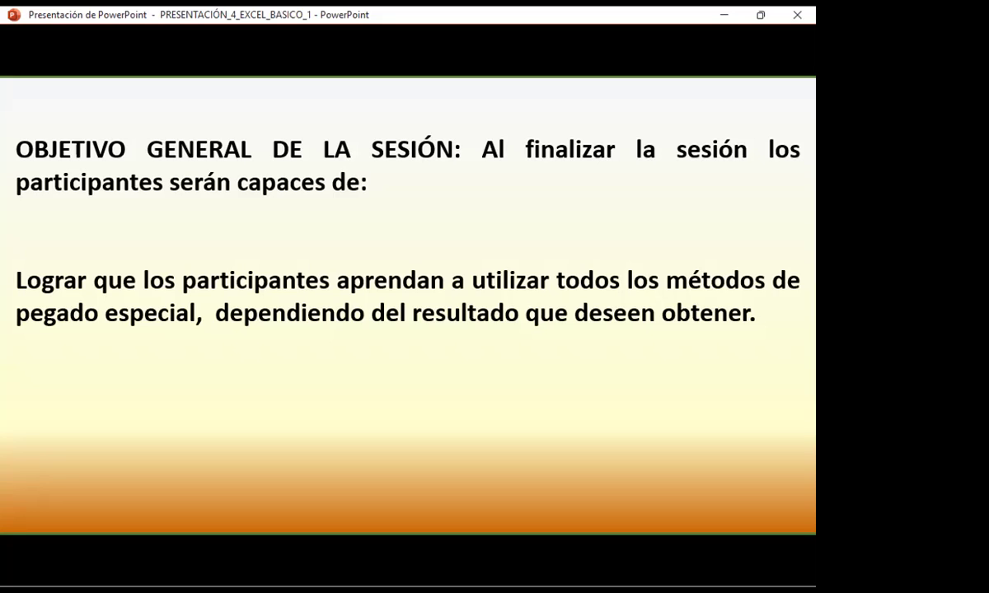
Step: Advance to the COPIAR FORMATO practical exercise slide
key("Right")
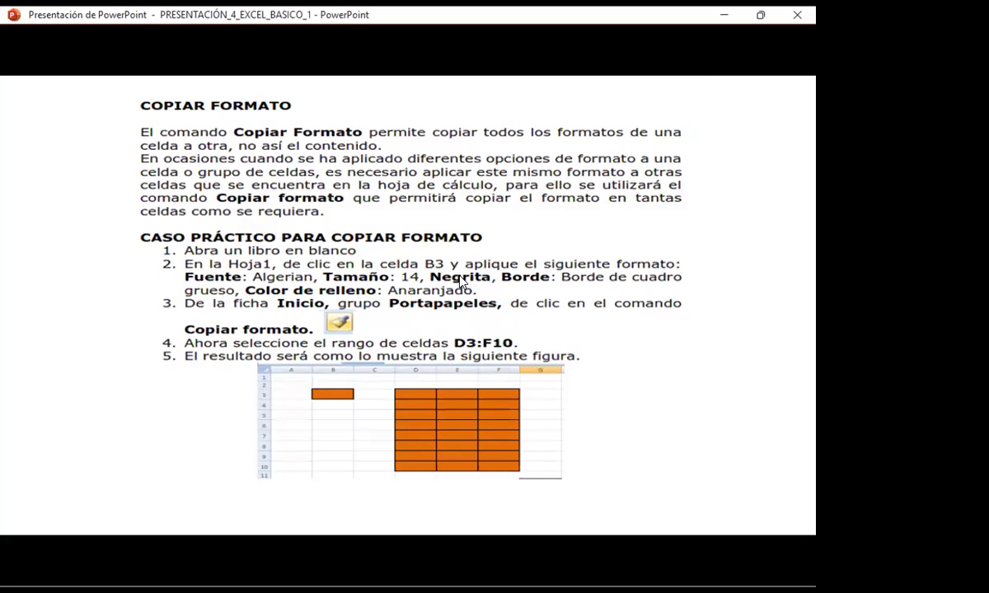
Step: Switch from the slideshow to the Excel workbook's empty COPIAR FORMATO sheet
key("alt+Tab")
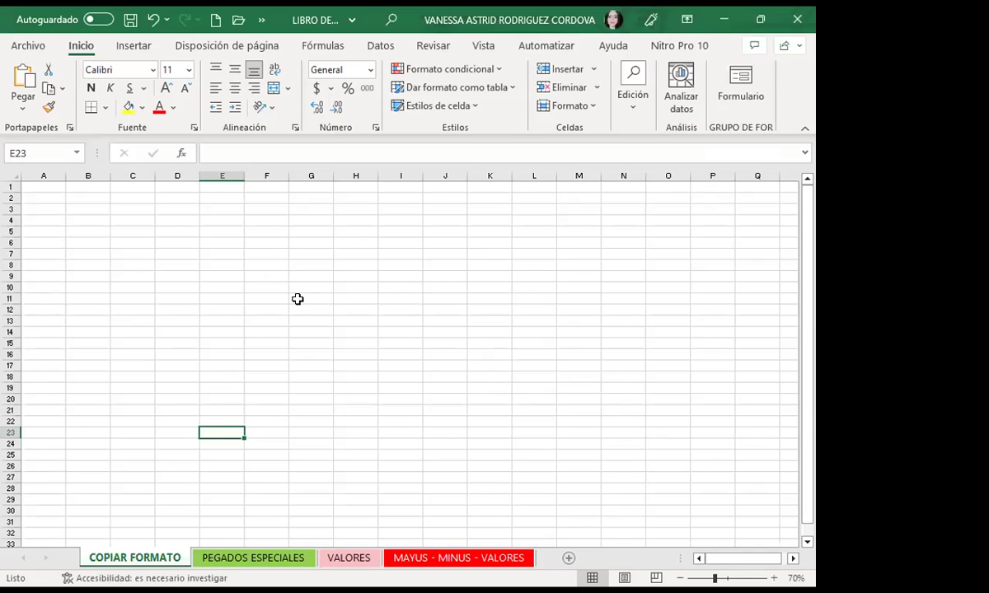
Step: Select cell D5 and drag row 5 much taller
left_click(202, 341)
left_click(136, 311)
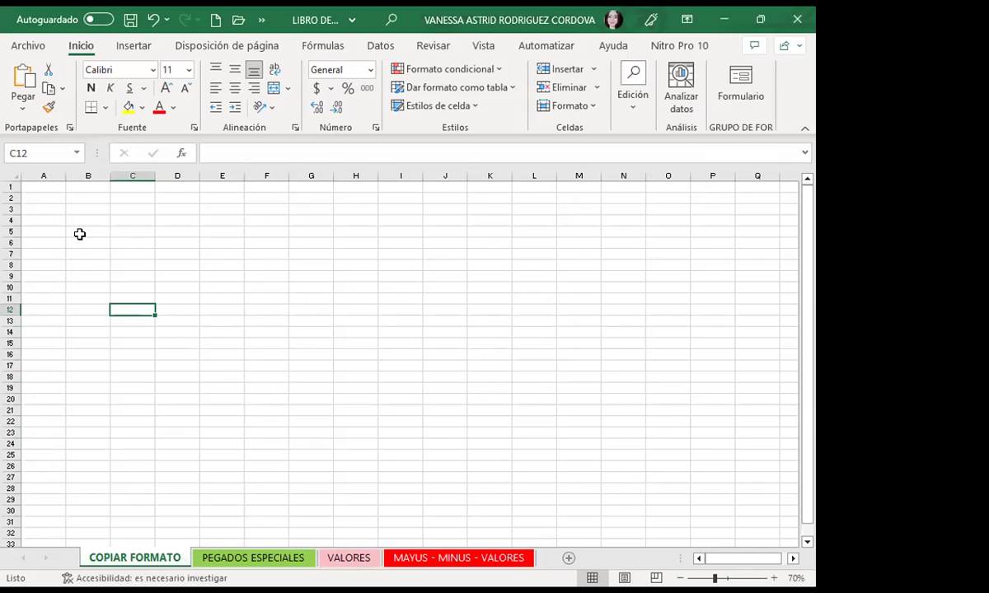
left_click(136, 288)
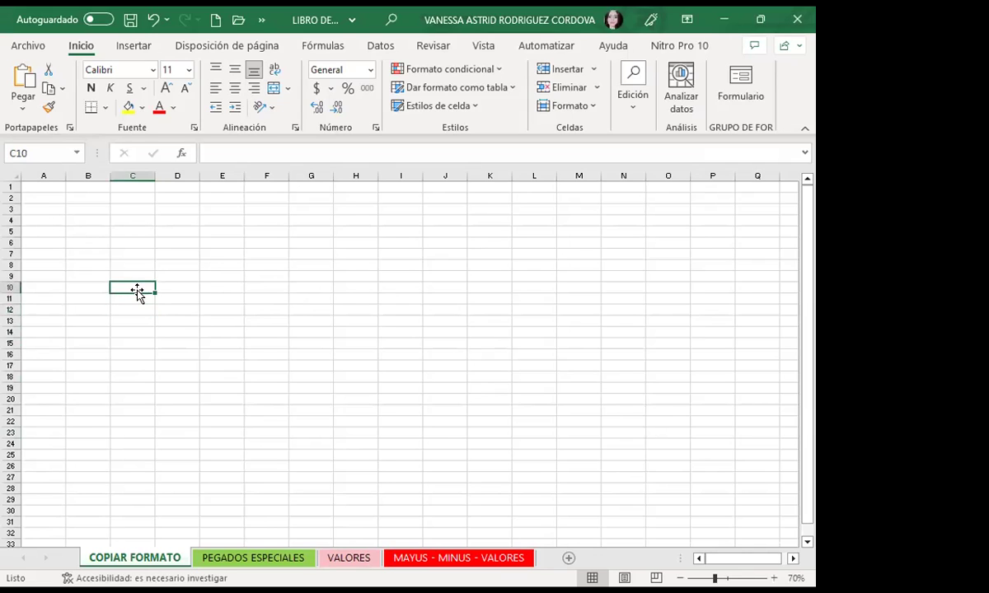
left_click(178, 234)
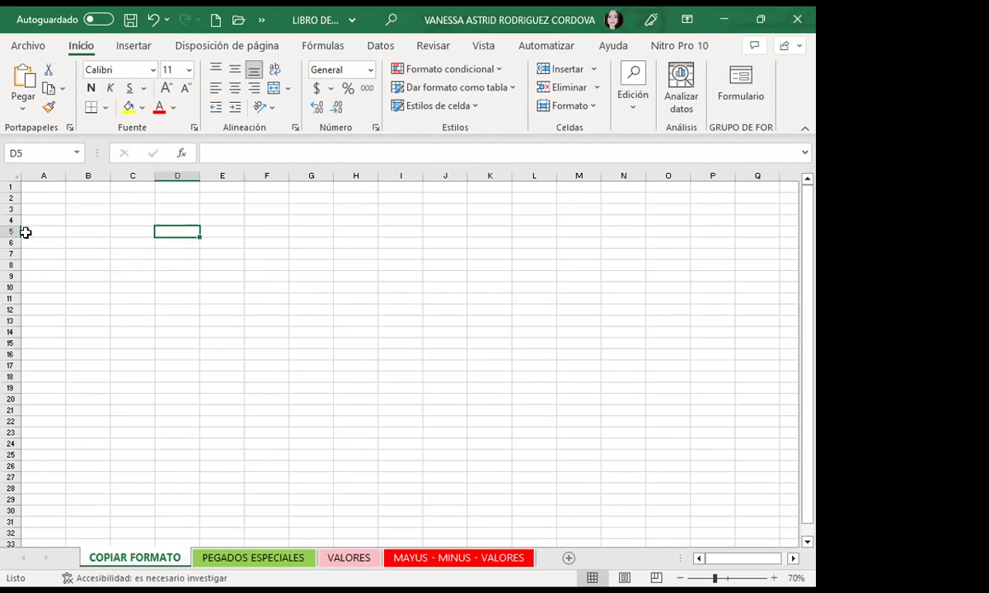
left_click_drag(12, 237, 11, 256)
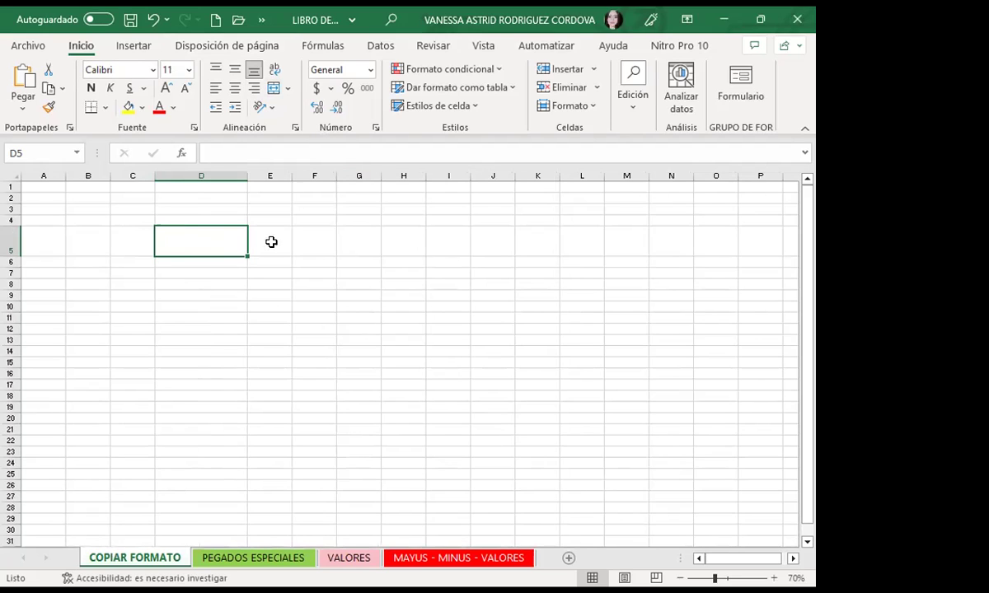
Step: Make D5 bold italic in Algerian 14 pt
left_click(90, 88)
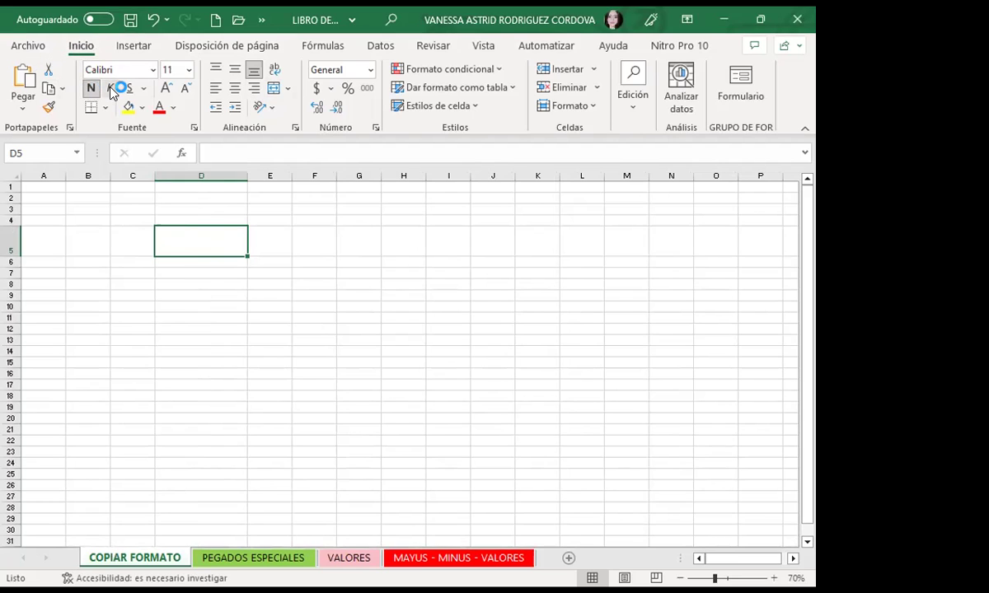
left_click(111, 88)
left_click(153, 70)
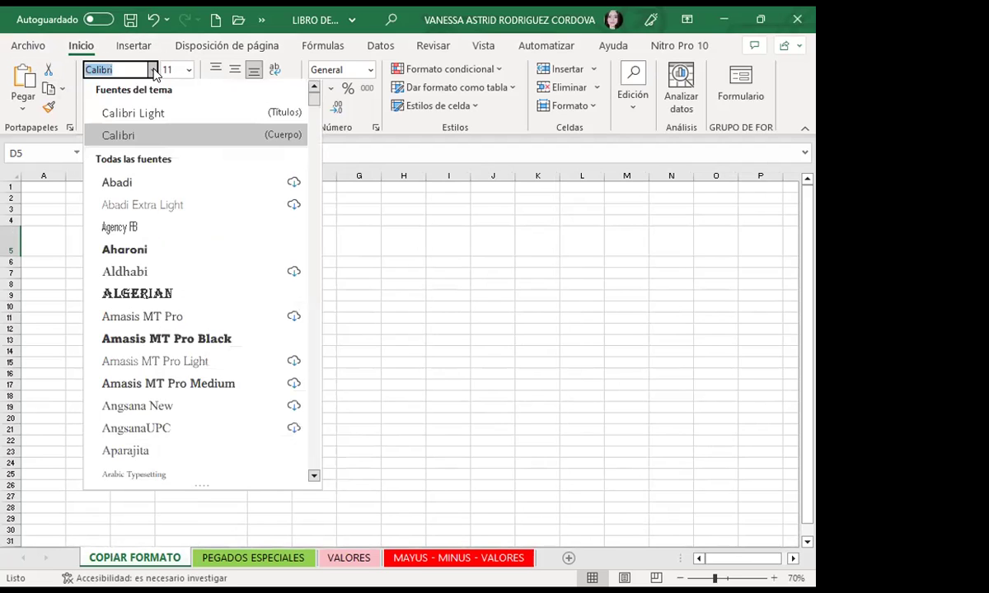
left_click(130, 297)
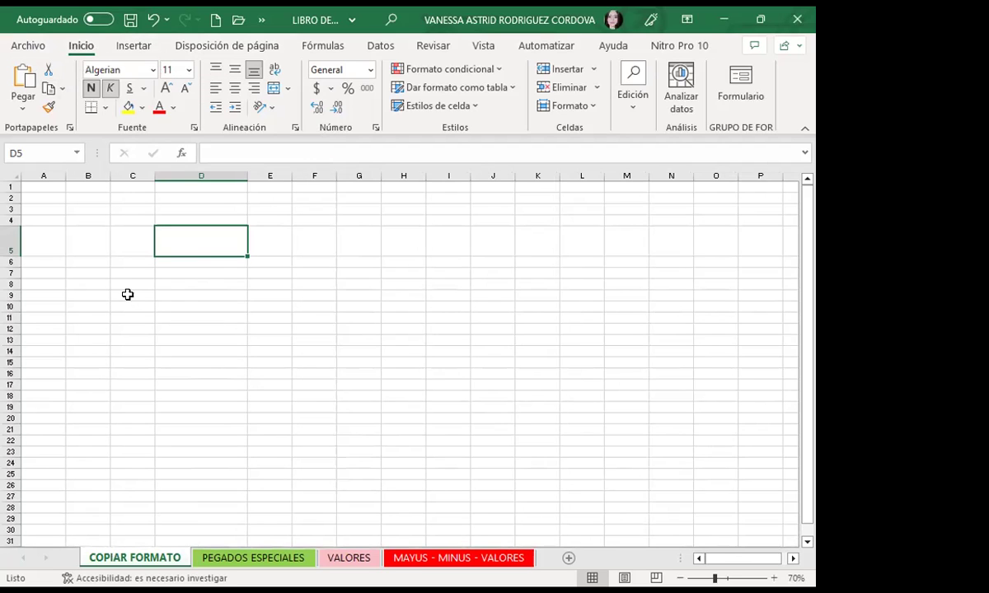
left_click(188, 70)
left_click(173, 182)
Step: Give D5 a thick outside border, bright green fill and white font colour
left_click(106, 108)
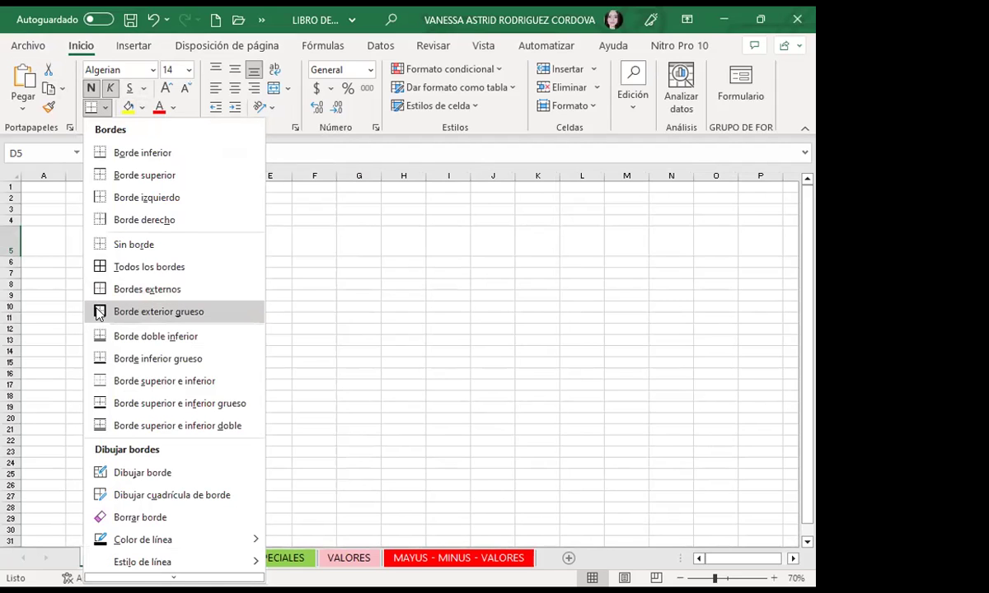
left_click(99, 313)
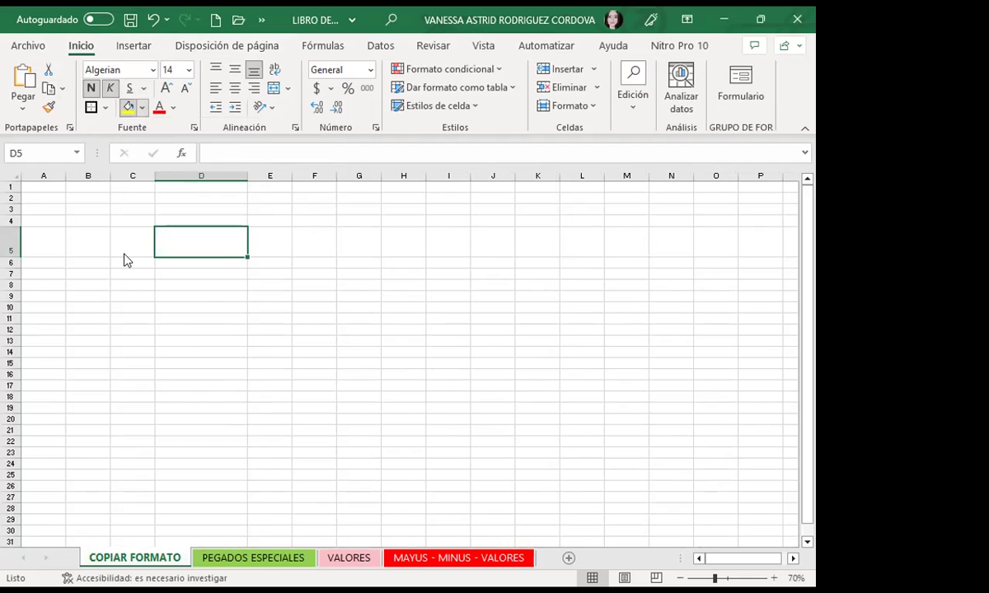
left_click(142, 107)
left_click(165, 303)
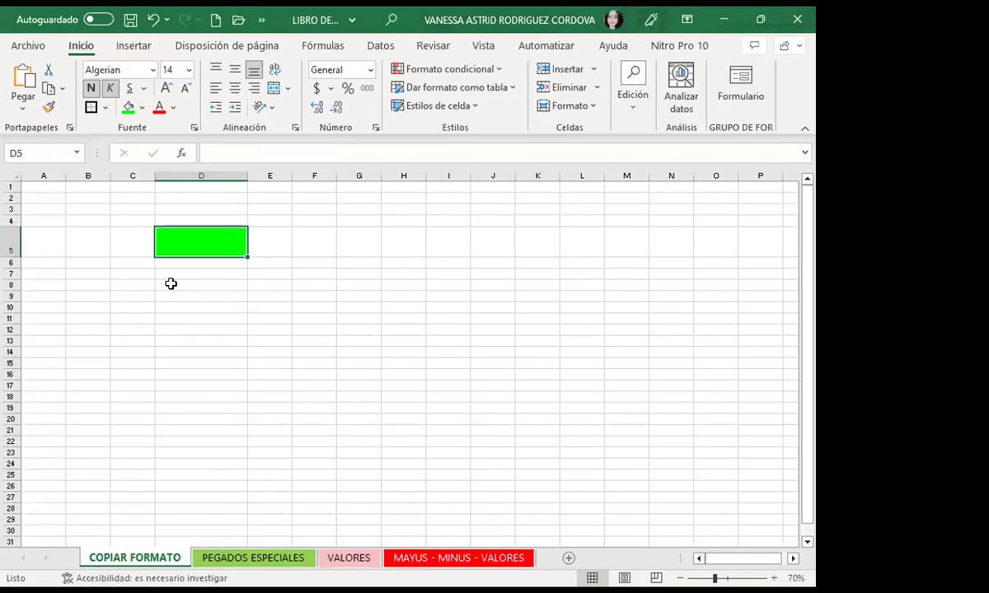
left_click(173, 108)
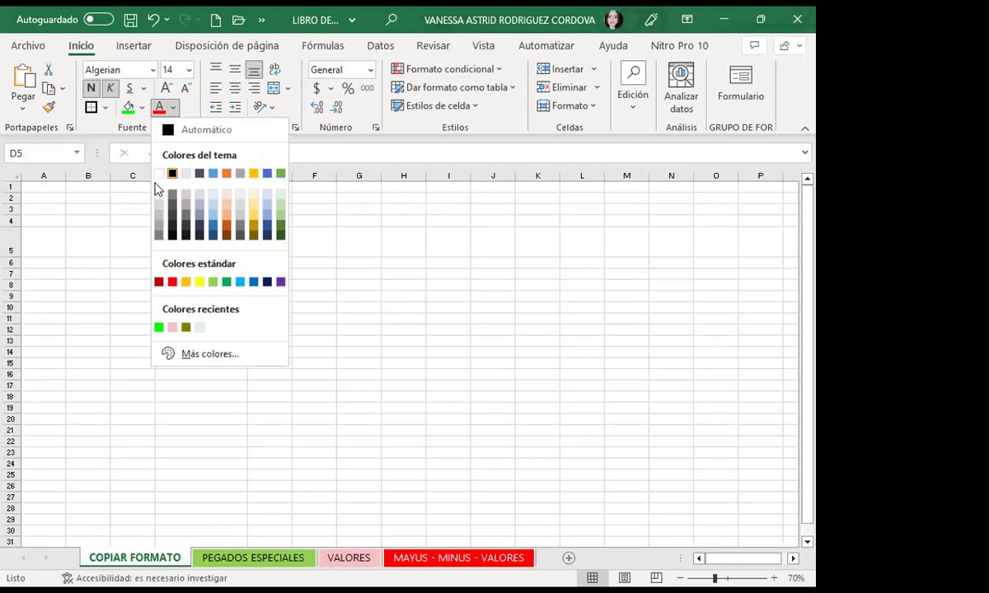
left_click(158, 172)
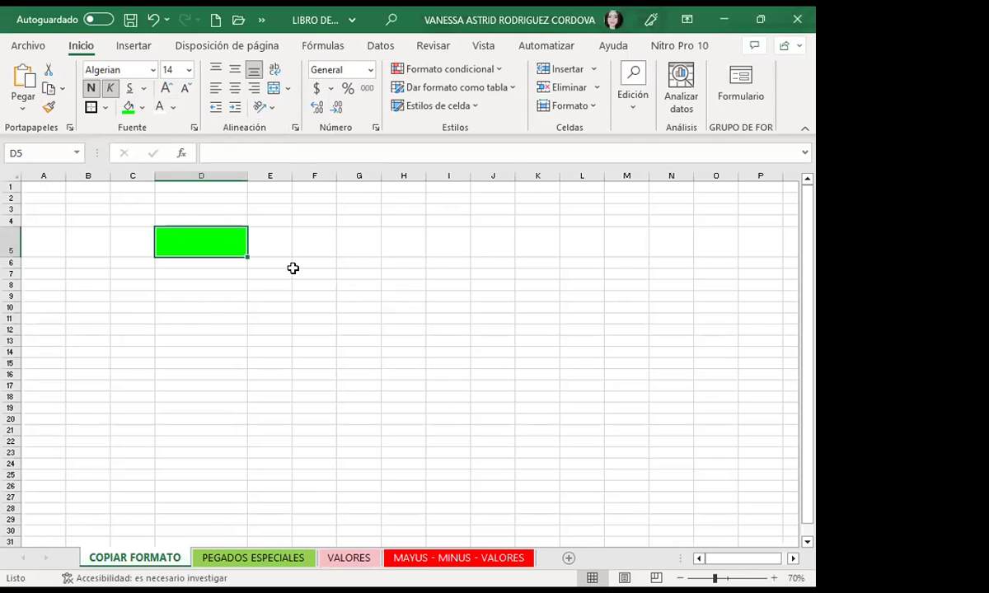
left_click(189, 319)
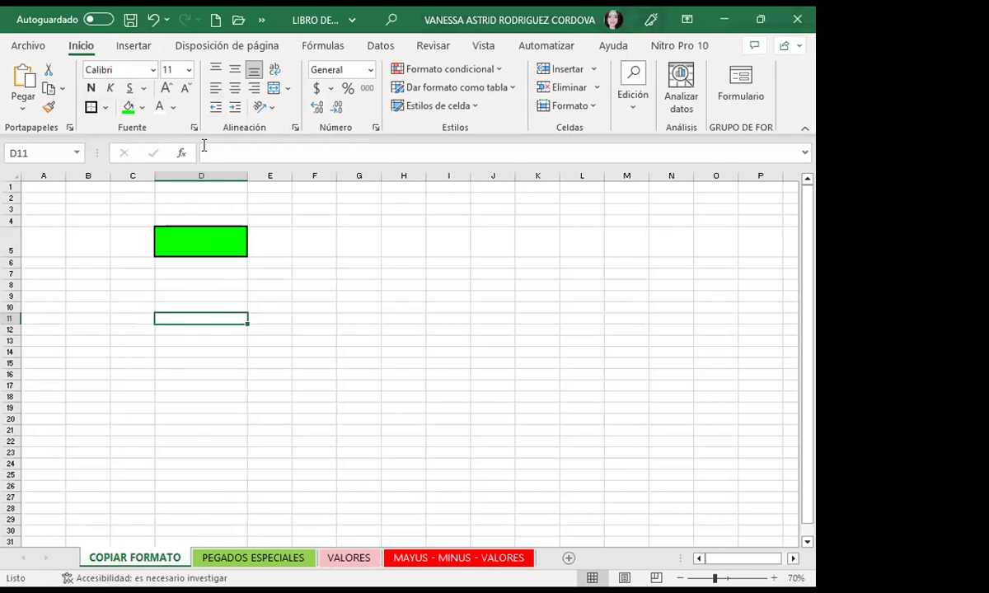
left_click(181, 242)
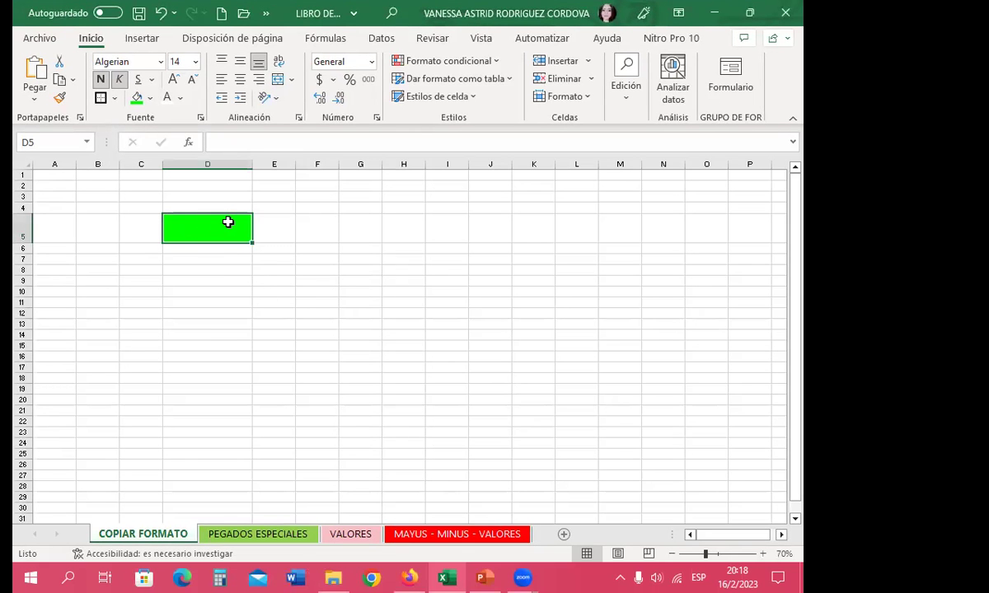
Step: Enter a first name in D5 and make it bold
type("VANESSA")
left_click(262, 312)
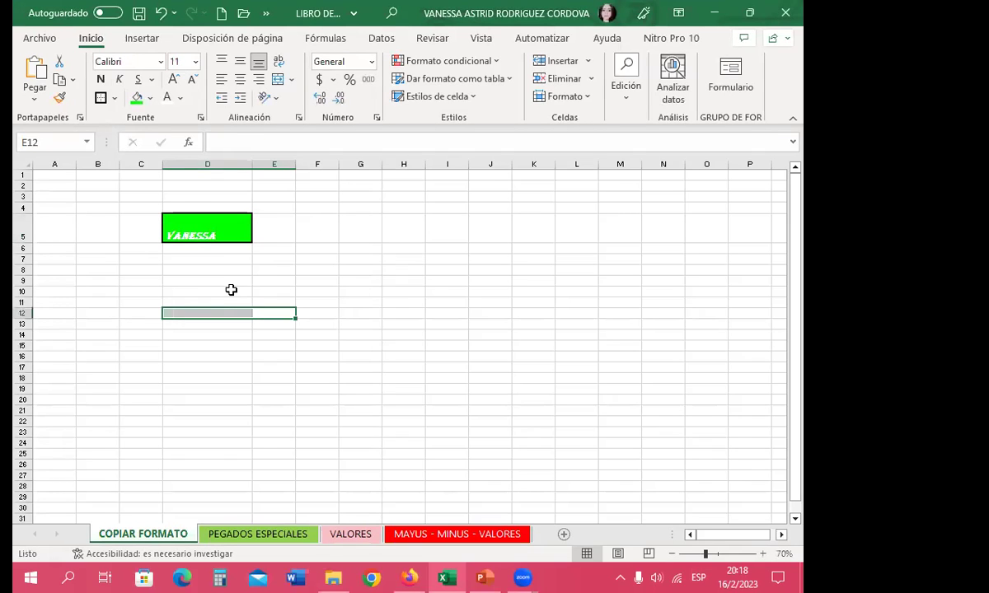
left_click(221, 228)
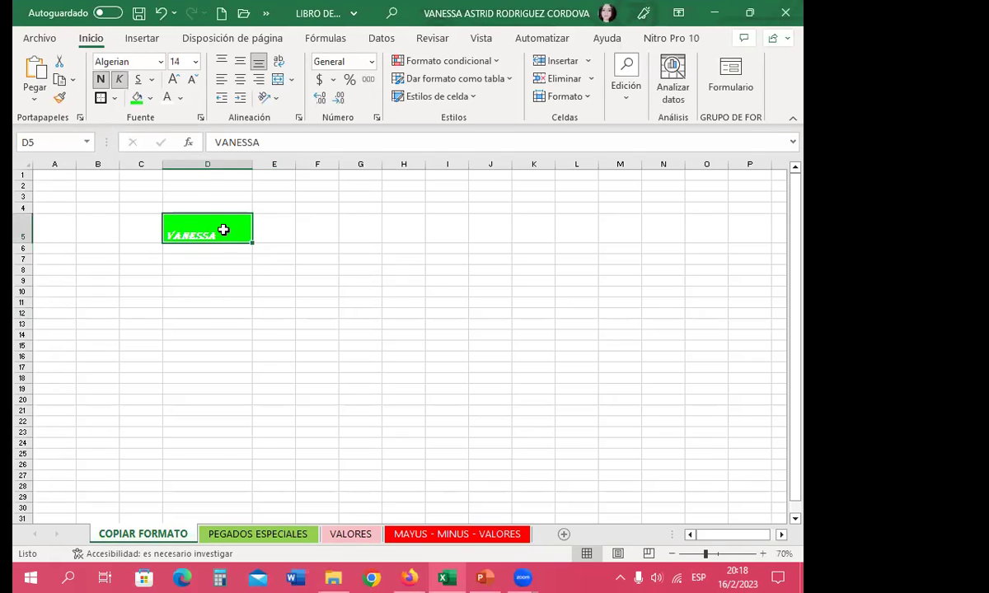
left_click(101, 83)
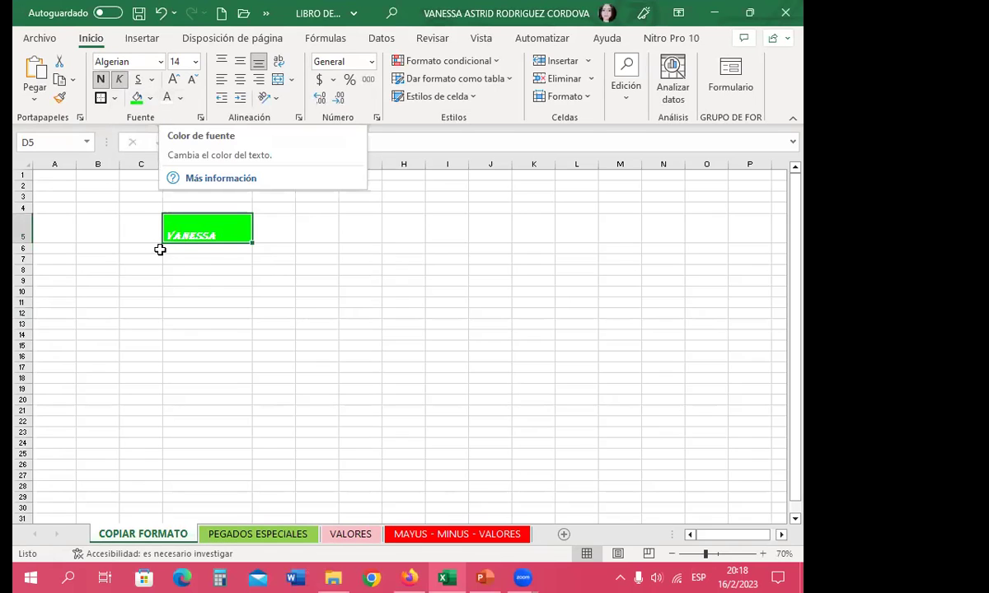
left_click(196, 257)
Step: Clear D5, centre it vertically and horizontally, and re-enter the first name
left_click(206, 236)
key("Delete")
left_click(202, 301)
left_click(205, 232)
left_click(240, 61)
left_click(240, 79)
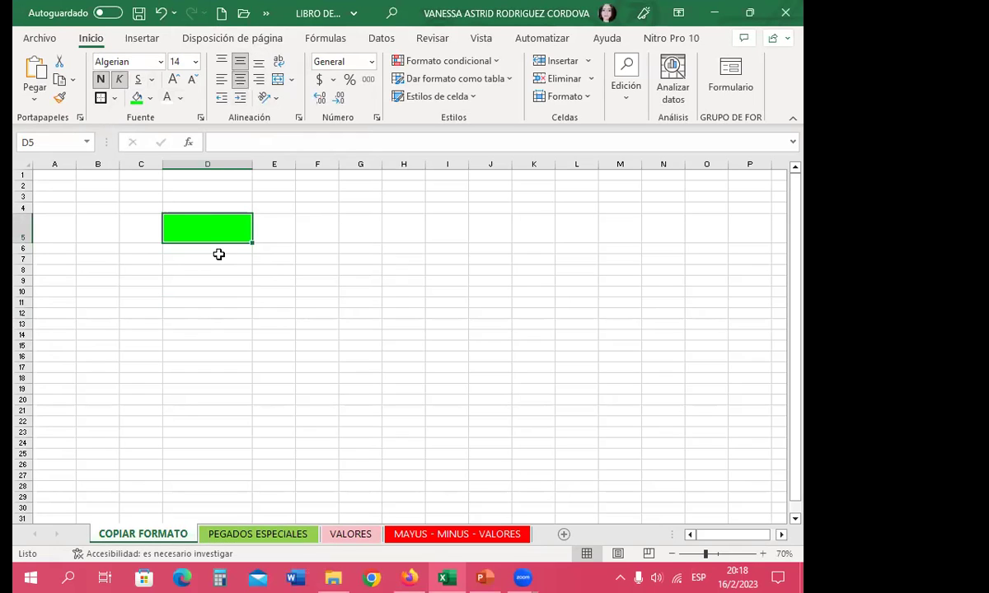
type("VANESSA")
left_click(197, 299)
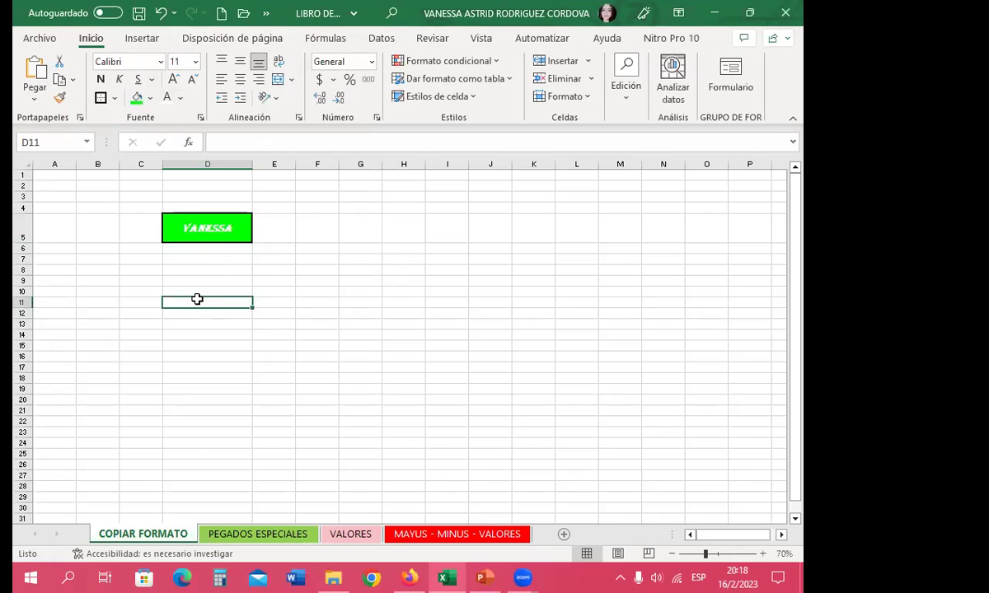
Step: Set the name text in D5 to black
left_click(208, 231)
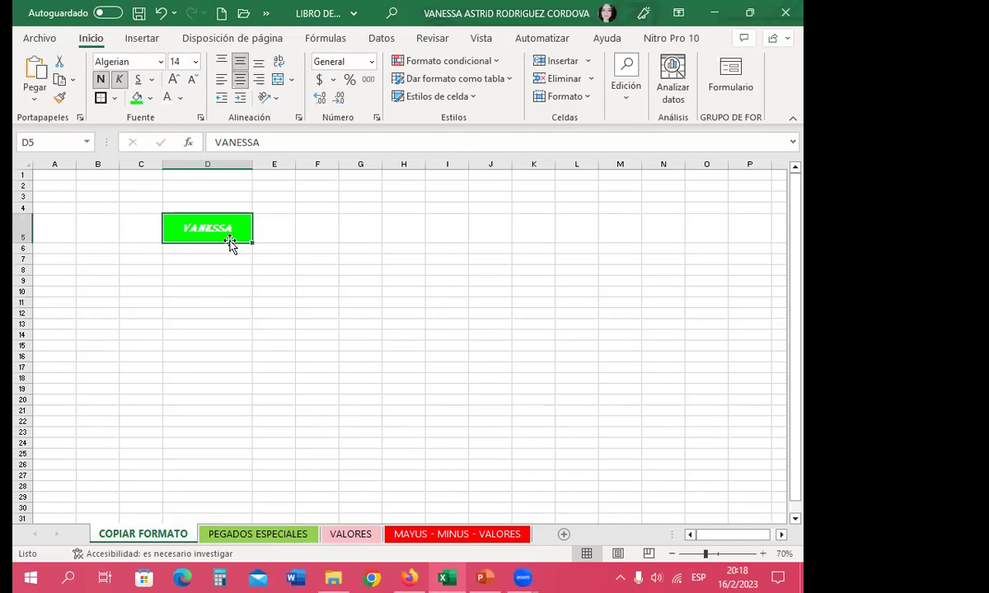
left_click(180, 98)
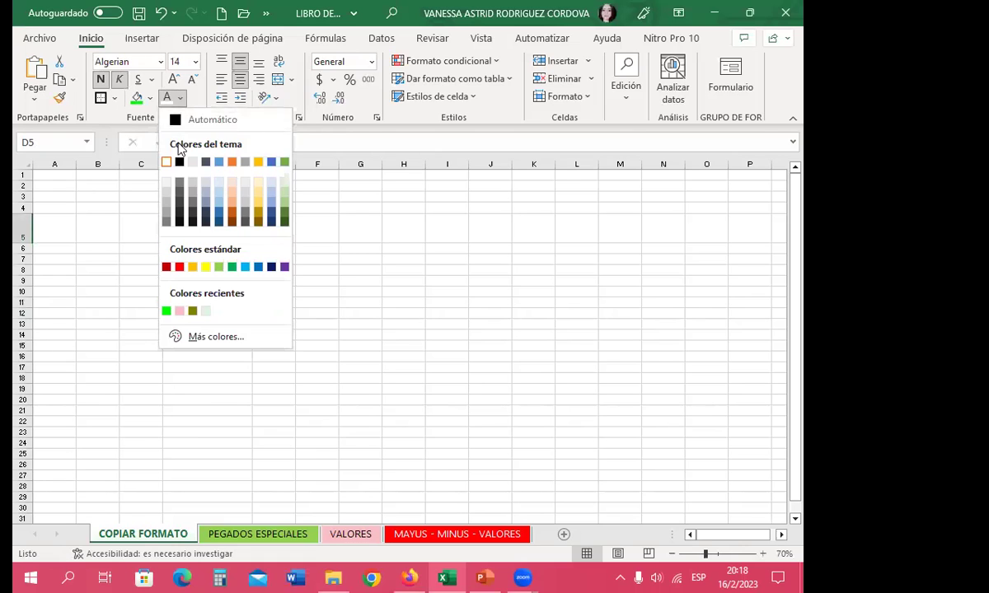
left_click(177, 162)
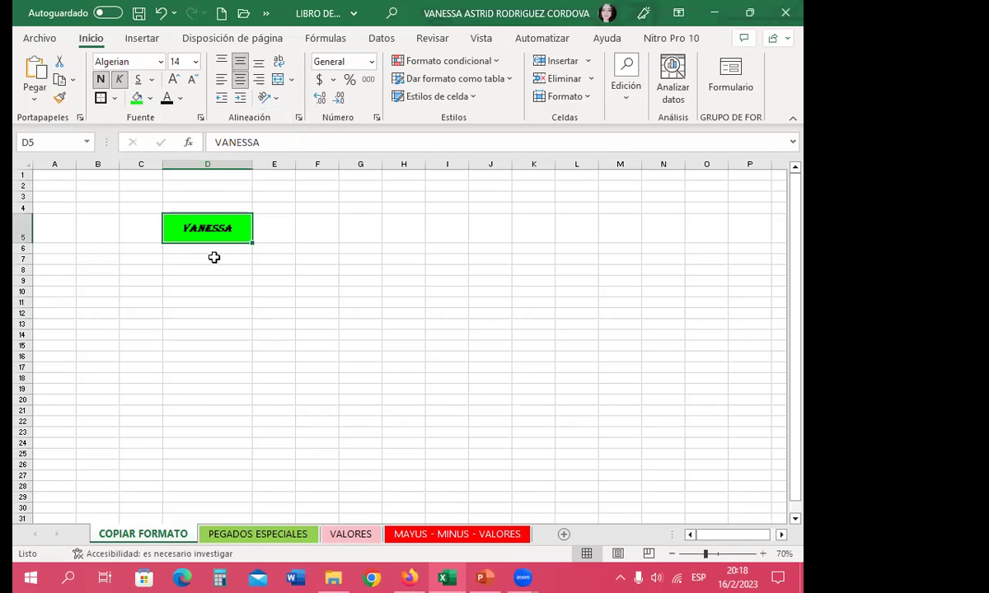
left_click(177, 258)
left_click(197, 236)
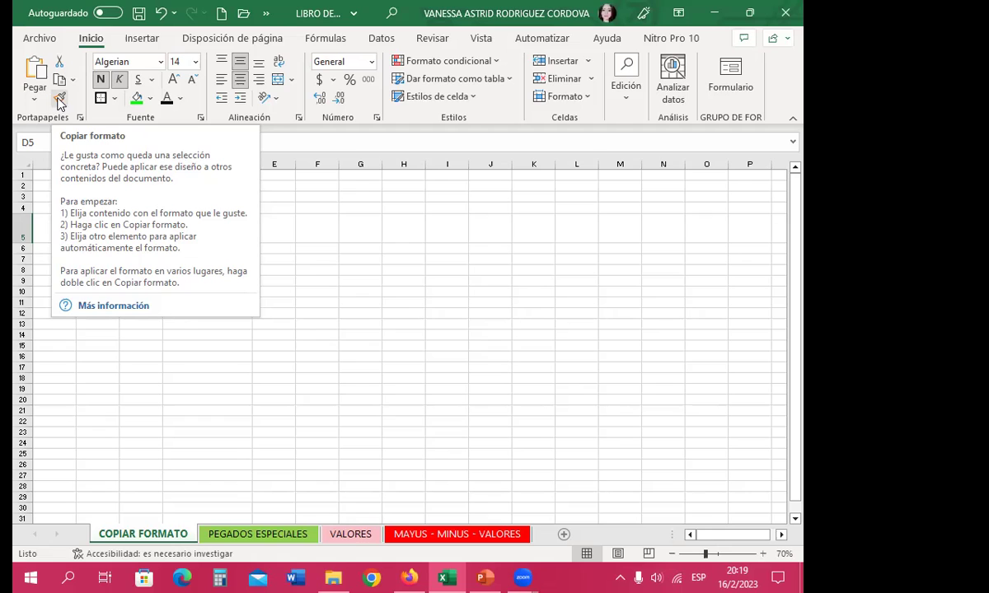
Step: Select the styled name cell D5 and pick up its format with Copiar formato
left_click(107, 373)
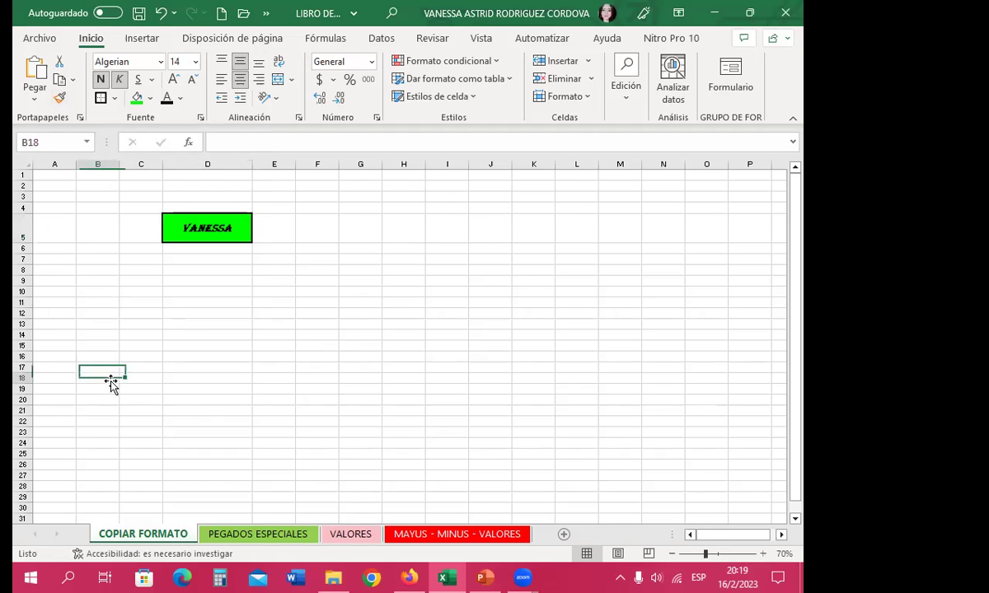
left_click(188, 228)
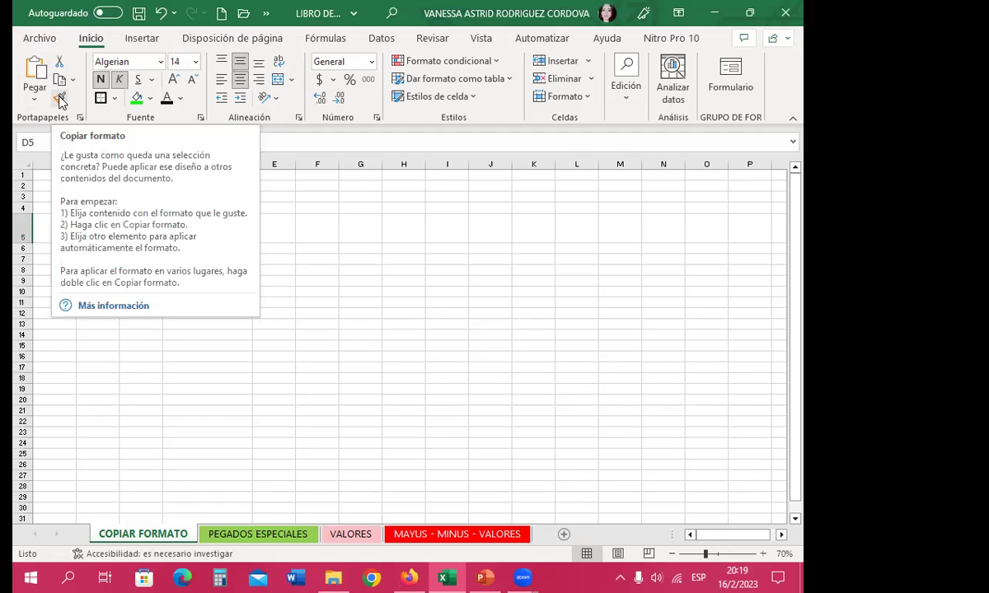
left_click(59, 99)
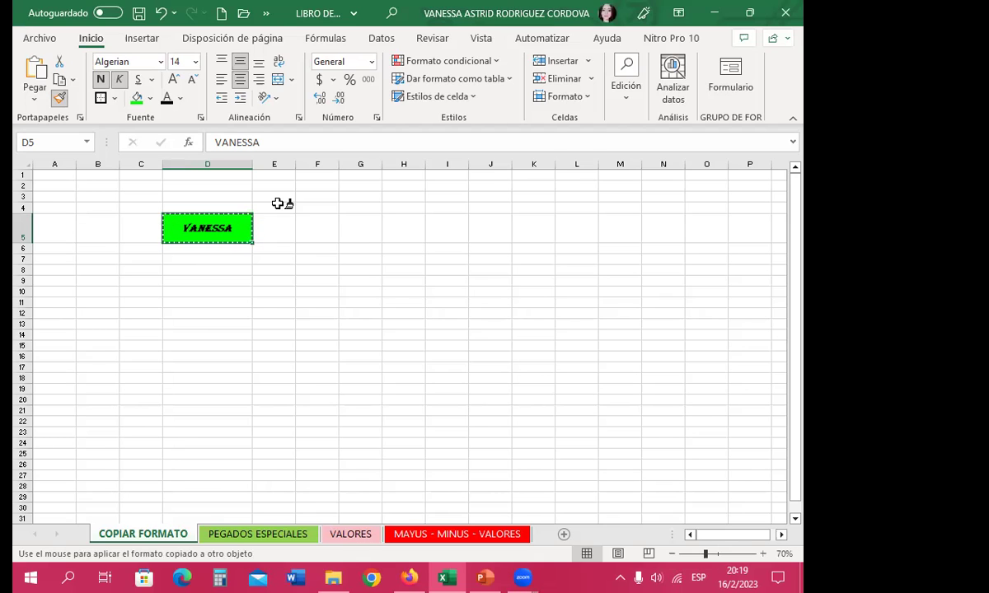
Step: Paint D5's format onto I5 and enter a second name there
left_click(440, 229)
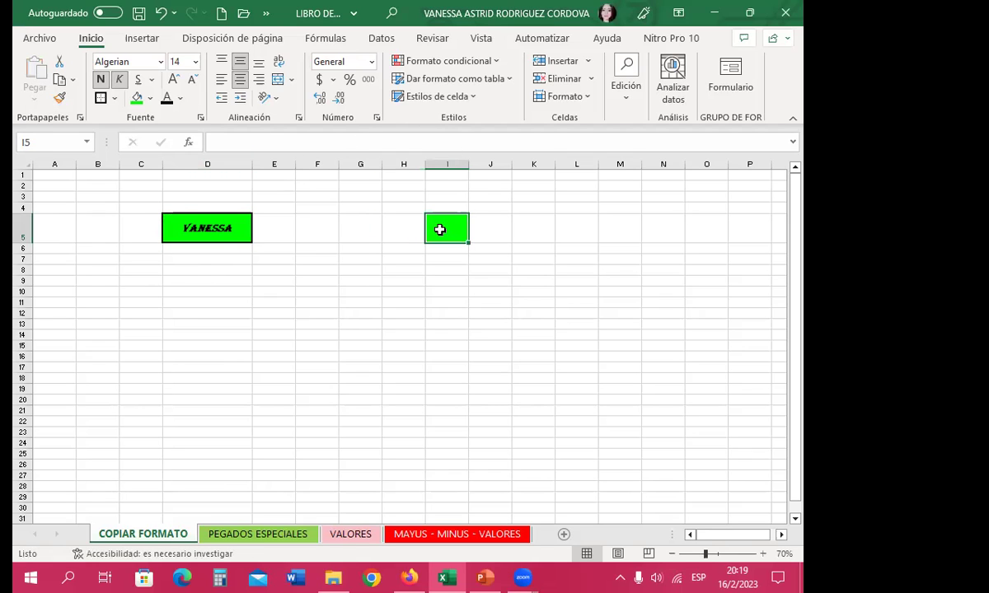
left_click(172, 294)
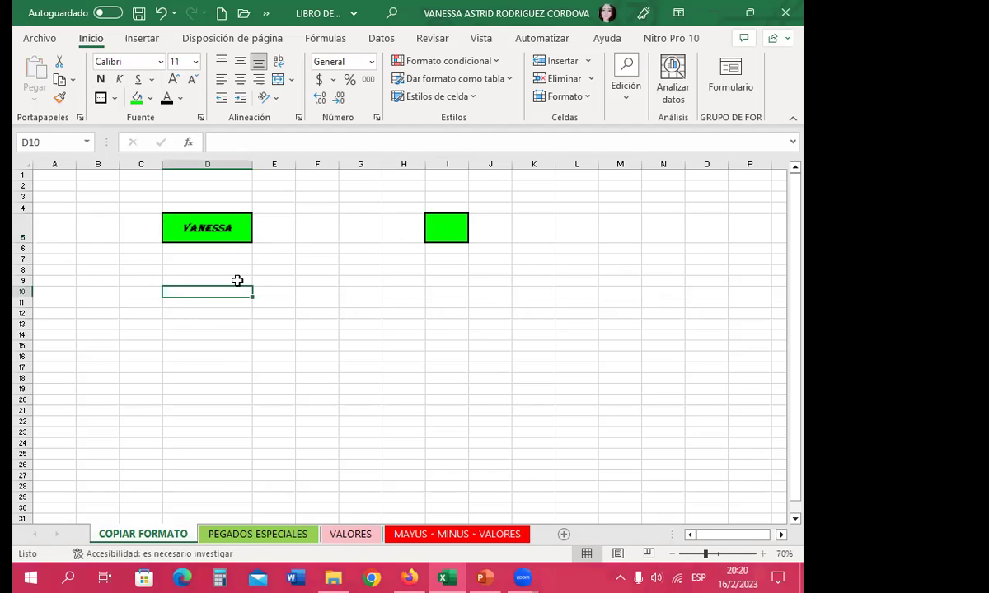
left_click(442, 226)
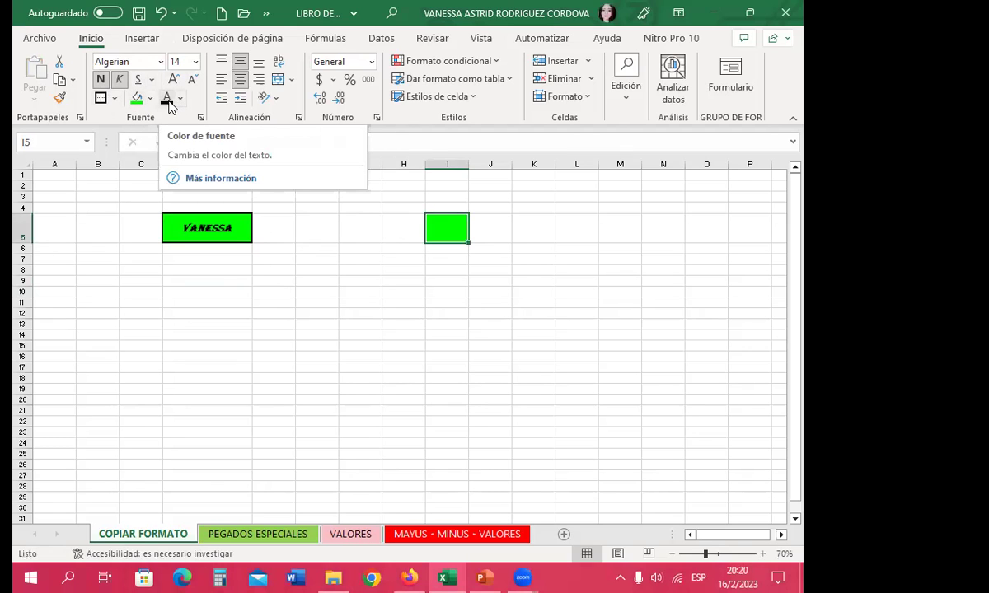
left_click(334, 270)
left_click(443, 231)
type("AST")
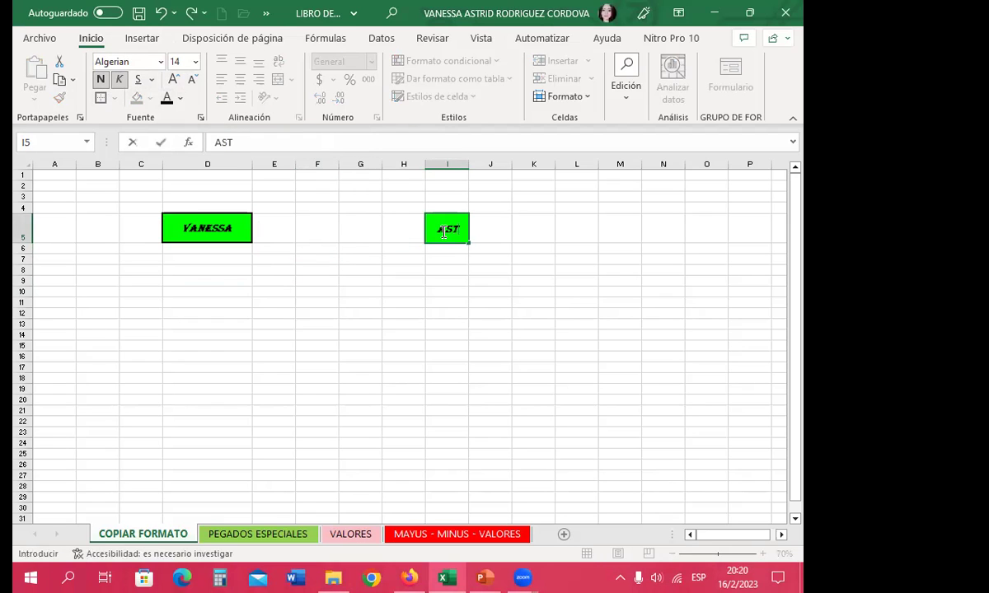
type("RID")
left_click(423, 311)
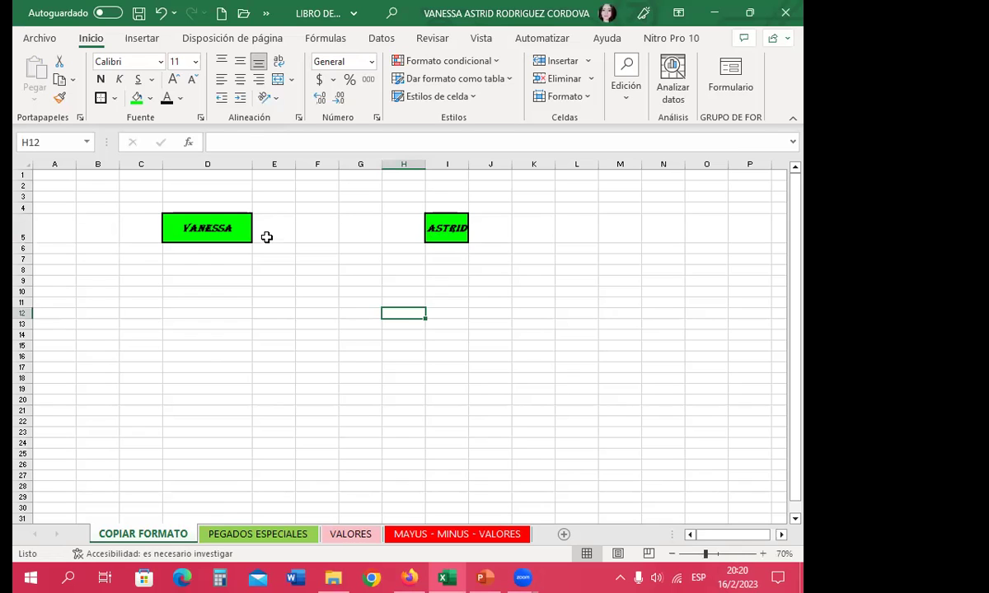
Step: Reapply D5's full formatting onto I5 with Copiar formato
left_click(191, 230)
left_click(452, 233)
left_click(228, 232)
left_click(429, 230)
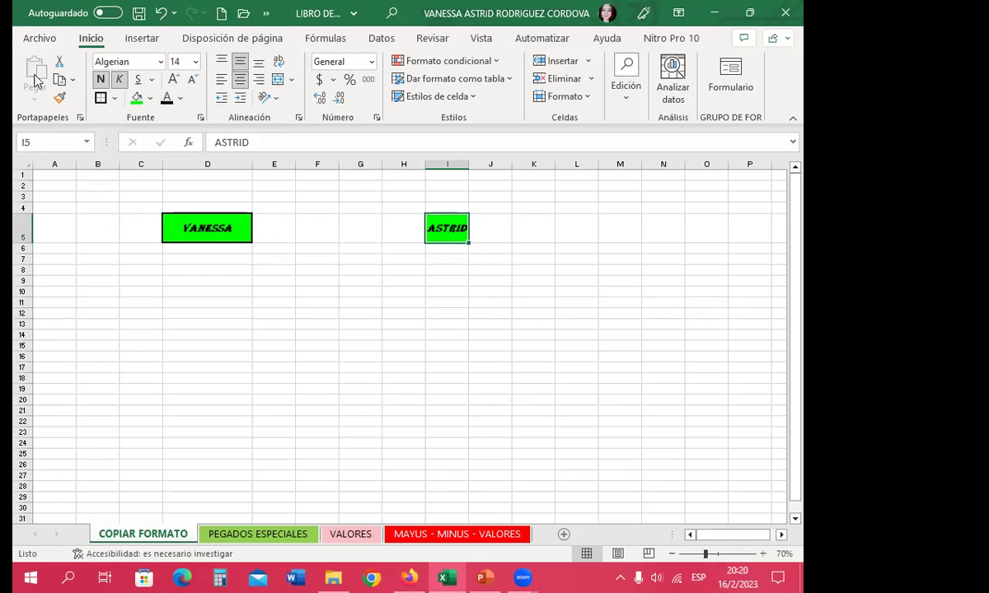
Step: Copy I5's format onto A13:C19, E13:E18, G13, H13:H20 and J13:L20
left_click(60, 98)
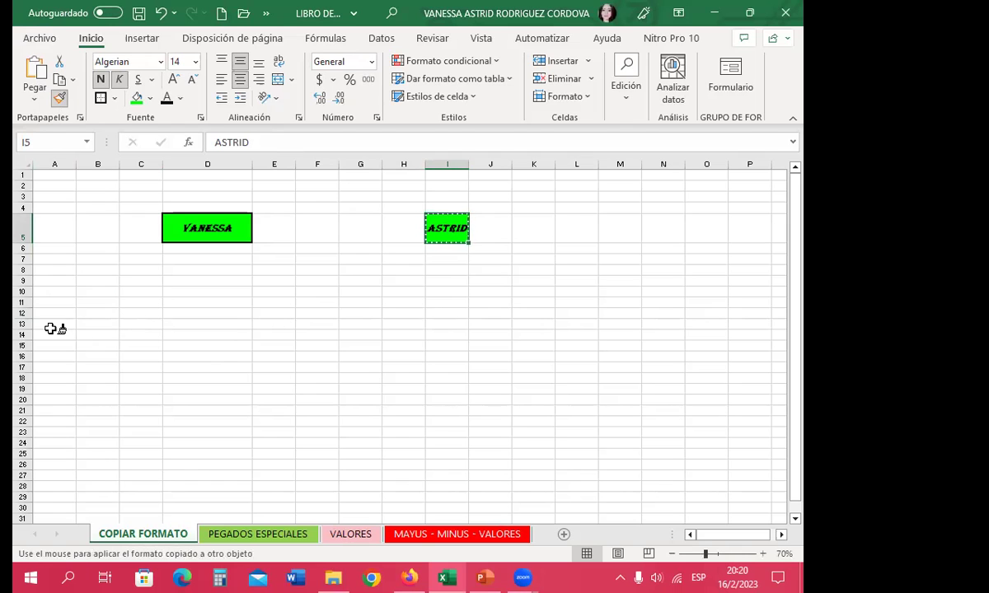
left_click_drag(52, 326, 161, 386)
left_click_drag(274, 326, 276, 402)
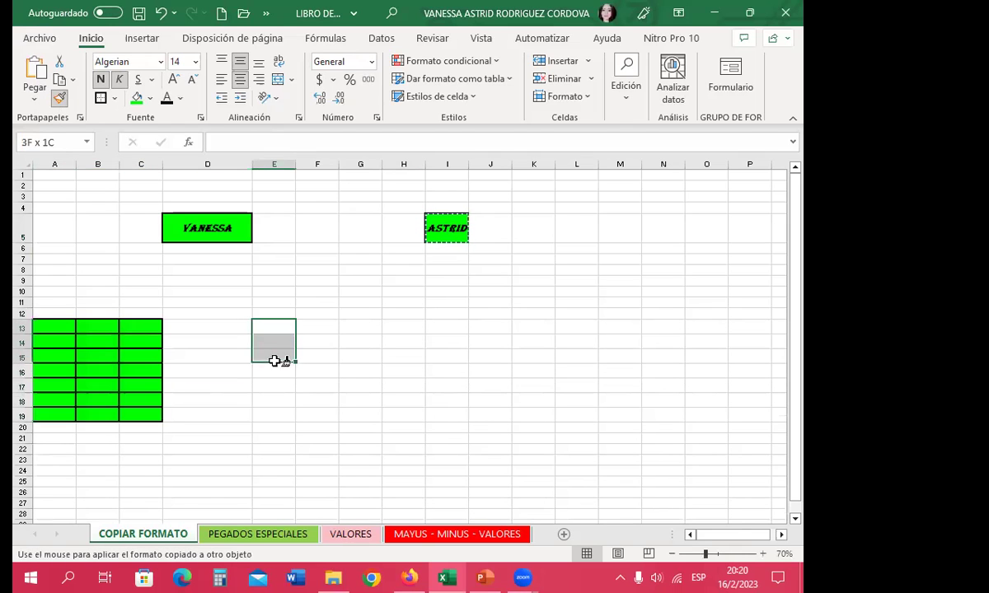
left_click(353, 327)
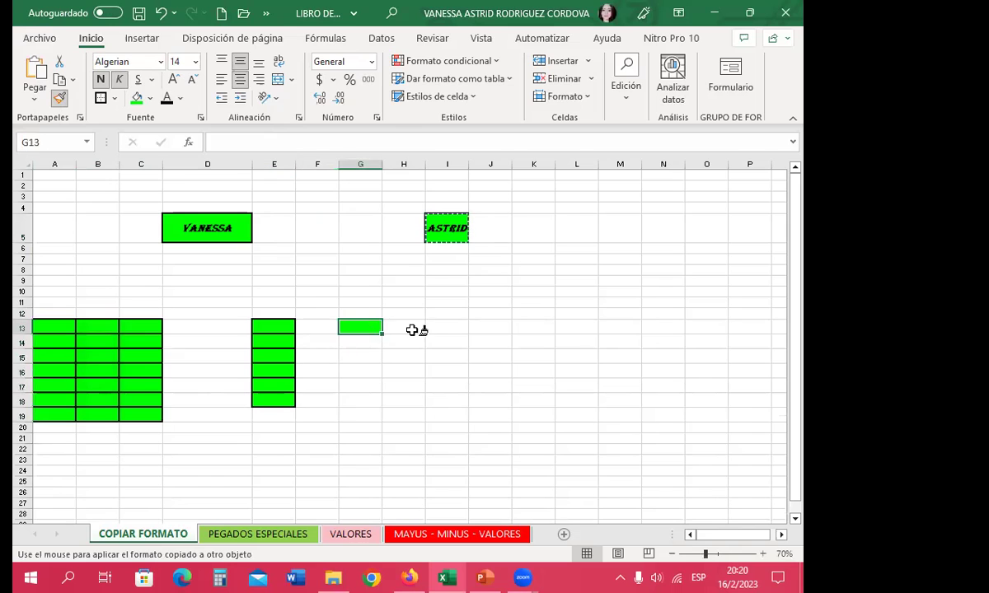
left_click_drag(412, 330, 410, 427)
left_click_drag(490, 327, 587, 426)
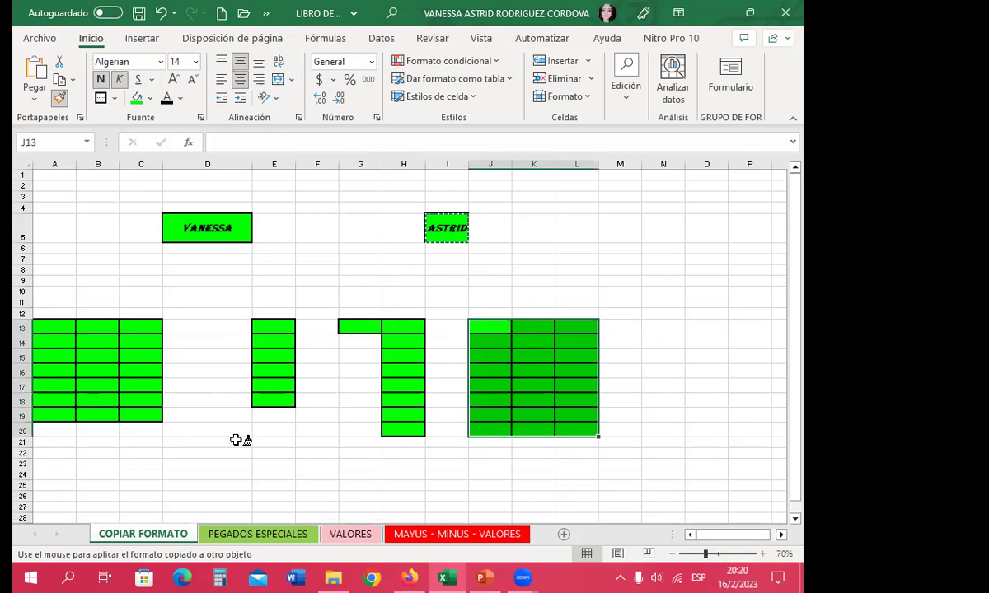
Step: Paint the letters H and O in green cells across rows 24–37
scroll(81, 426, "down", 2)
left_click_drag(92, 408, 92, 491)
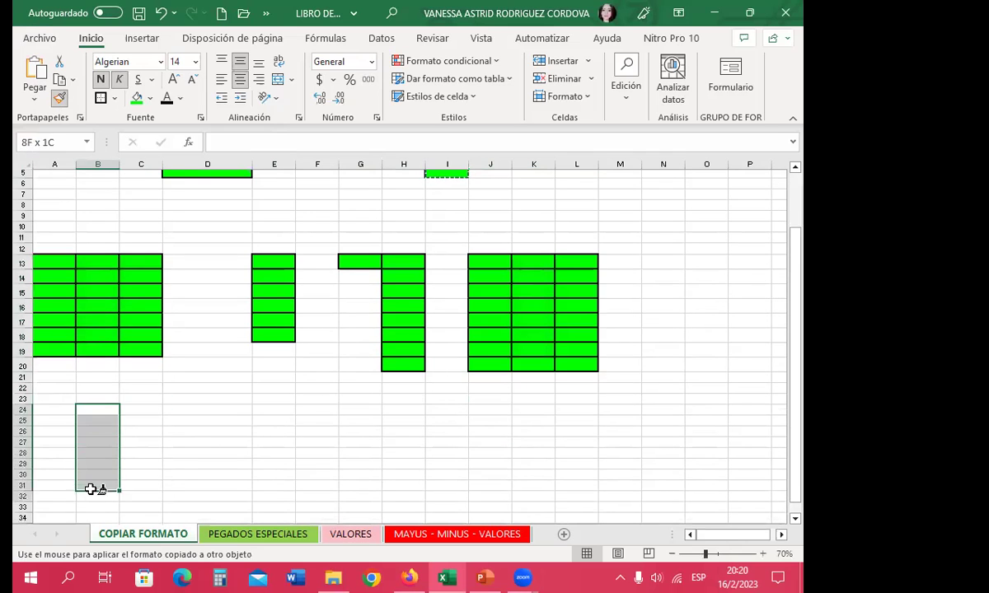
left_click(140, 451)
mouse_move(195, 362)
left_mouse_down()
mouse_move(189, 485)
mouse_move(198, 490)
left_mouse_up()
left_click_drag(317, 314, 301, 491)
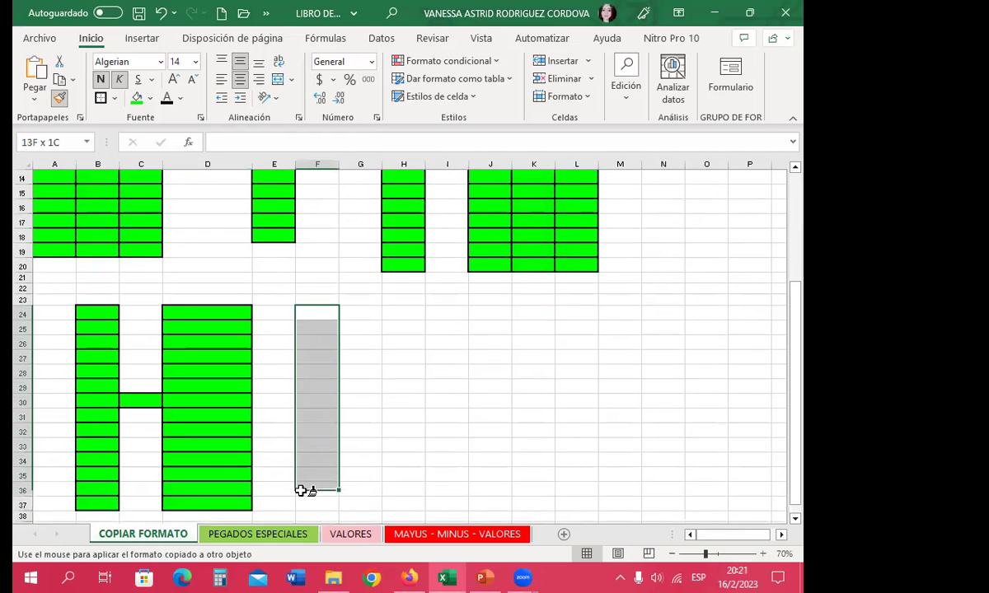
left_click(360, 503)
left_click_drag(403, 502, 380, 320)
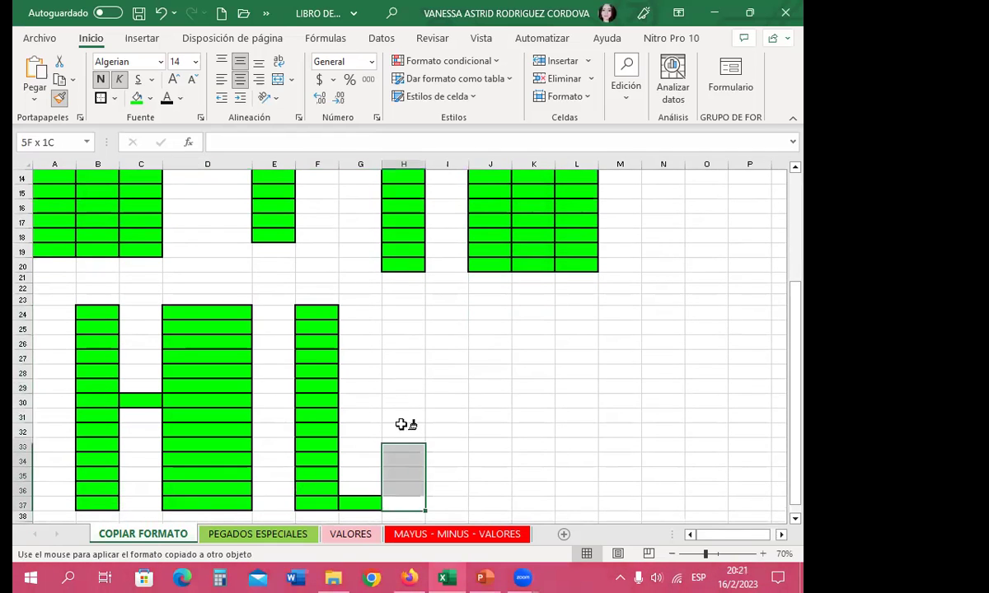
left_click(360, 313)
Step: Paint the L in column J and the A in columns M–O
mouse_move(490, 313)
left_mouse_down()
mouse_move(491, 501)
mouse_move(533, 500)
left_mouse_up()
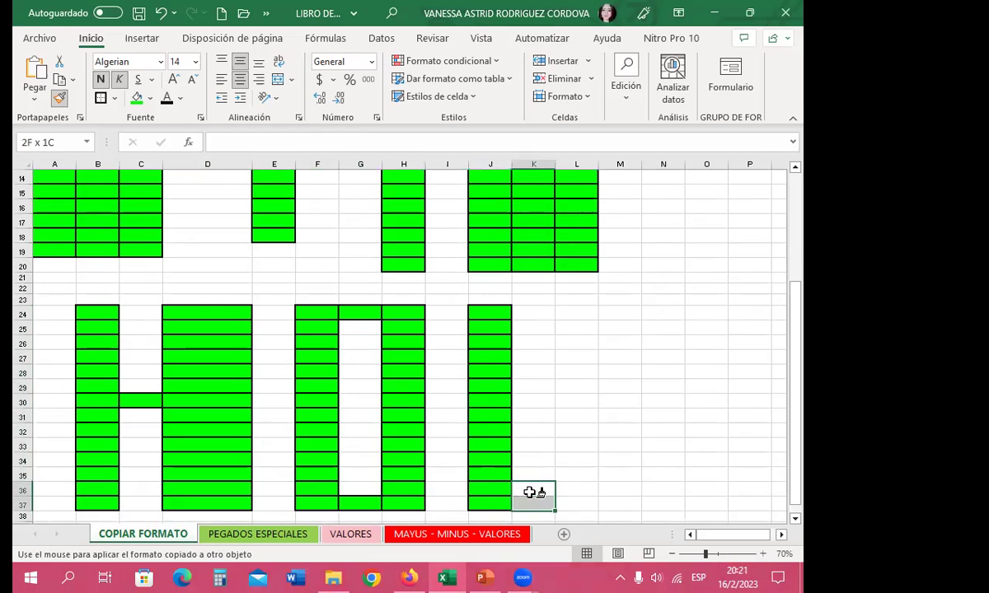
mouse_move(613, 318)
left_mouse_down()
mouse_move(607, 489)
mouse_move(619, 502)
left_mouse_up()
left_click(666, 312)
left_click_drag(702, 312, 697, 503)
left_click(662, 415)
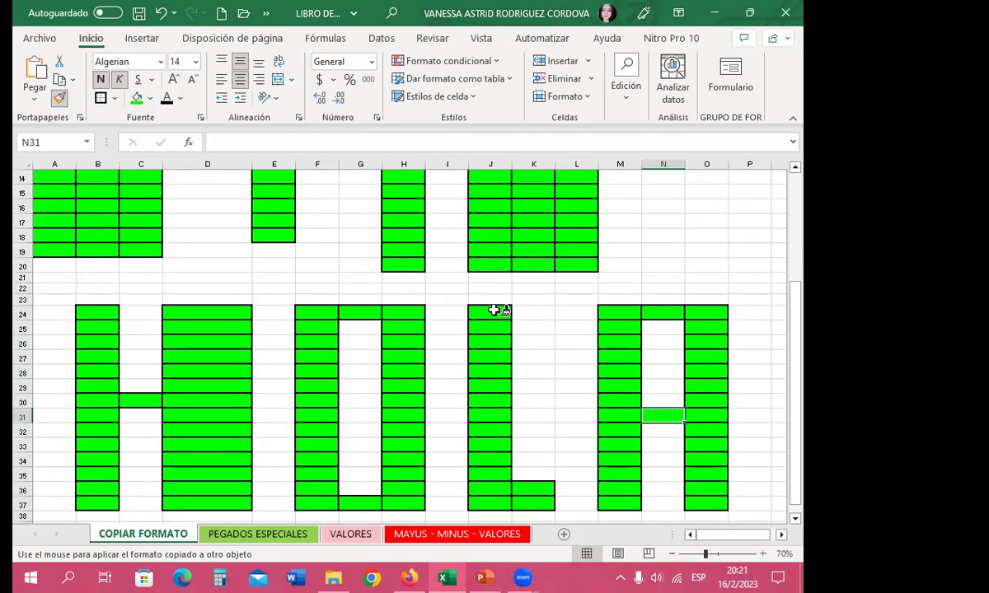
Step: Narrow column D and scroll down the sheet
left_click_drag(251, 165, 225, 165)
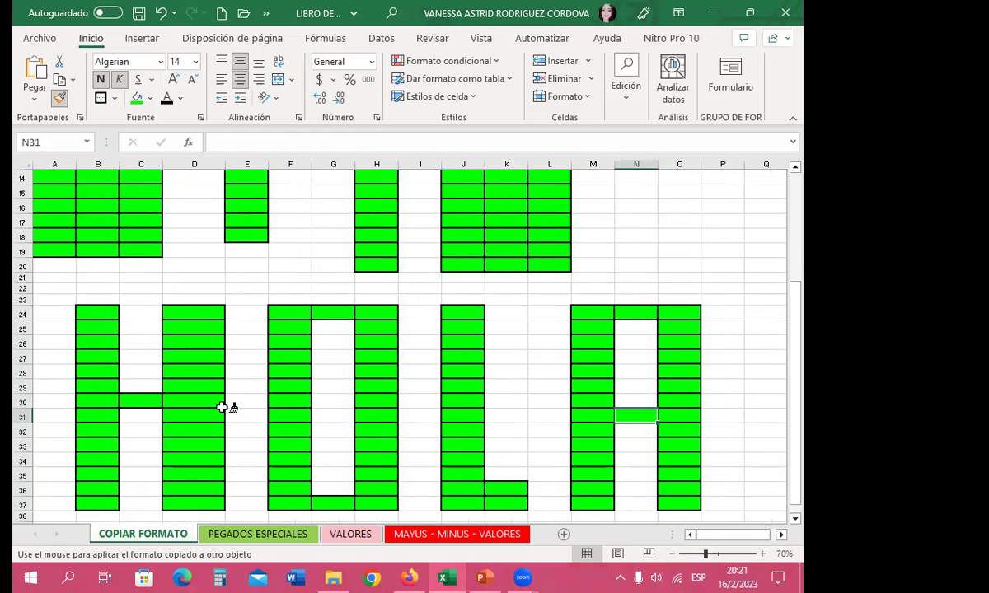
scroll(206, 449, "up", 3)
scroll(204, 454, "down", 1)
scroll(212, 445, "down", 2)
scroll(230, 439, "down", 3)
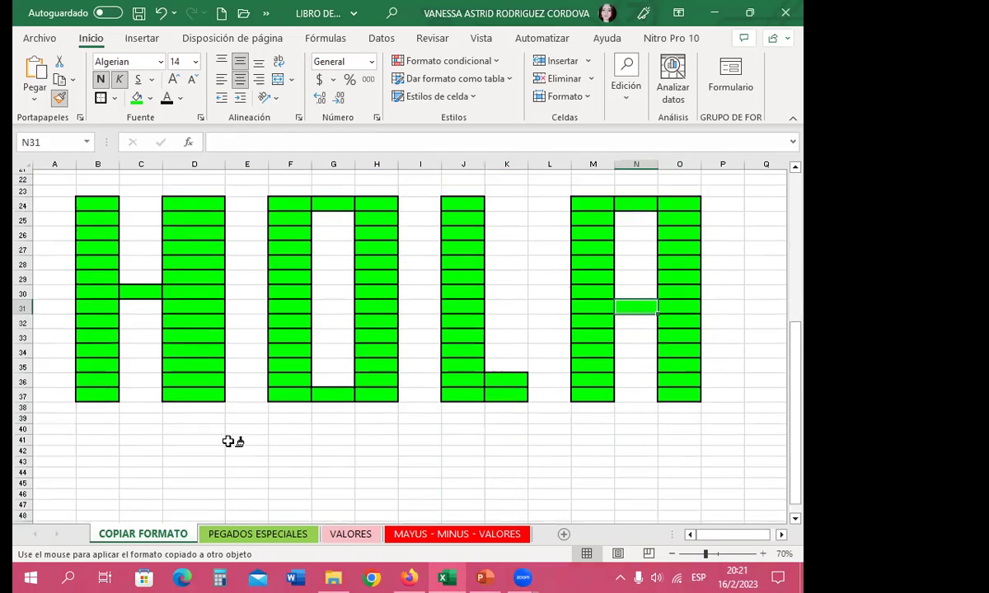
scroll(227, 441, "down", 1)
Step: Paint B50, E53:E59 and I51:I55 green, then turn Format Painter off
left_click(106, 485)
scroll(214, 451, "down", 2)
left_click_drag(243, 425, 252, 515)
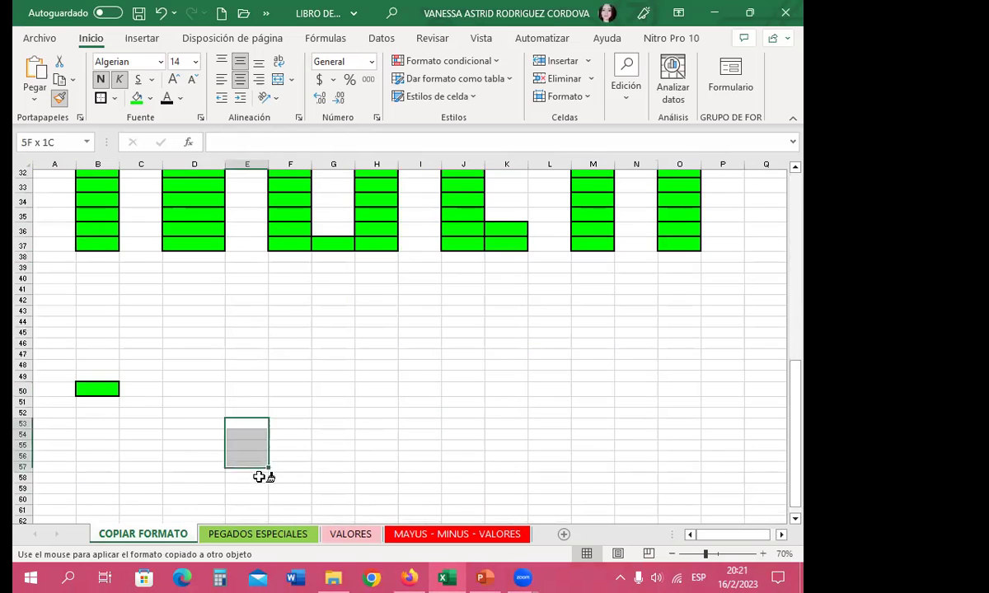
left_click_drag(420, 403, 420, 463)
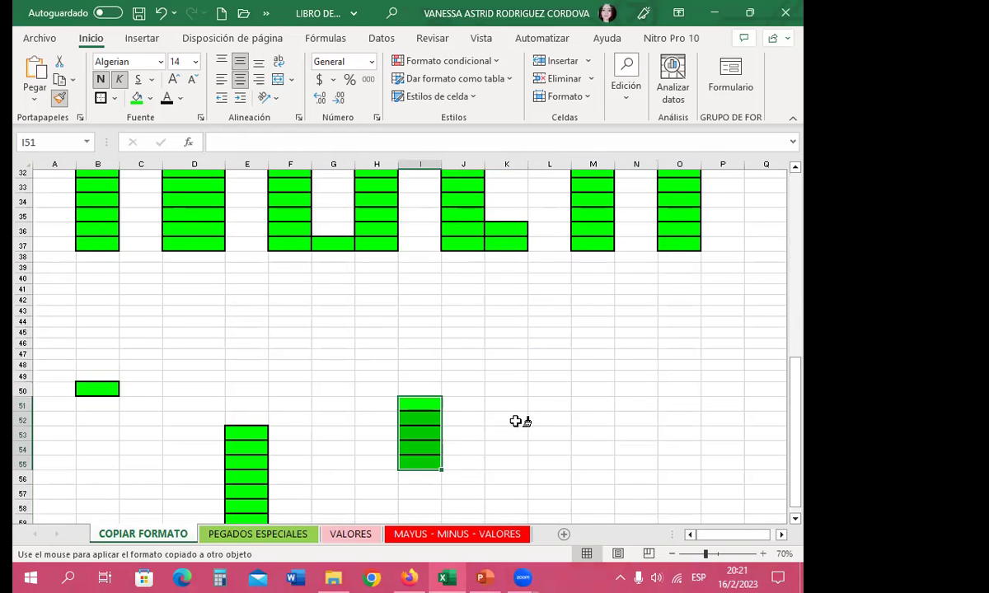
key("Escape")
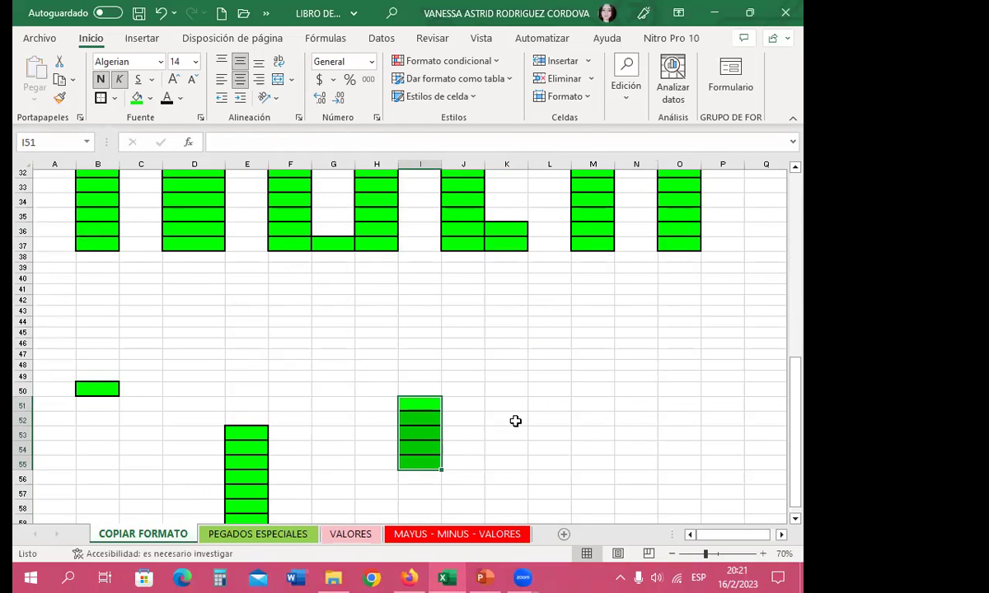
scroll(503, 412, "up", 3)
scroll(227, 430, "up", 2)
left_click(239, 428)
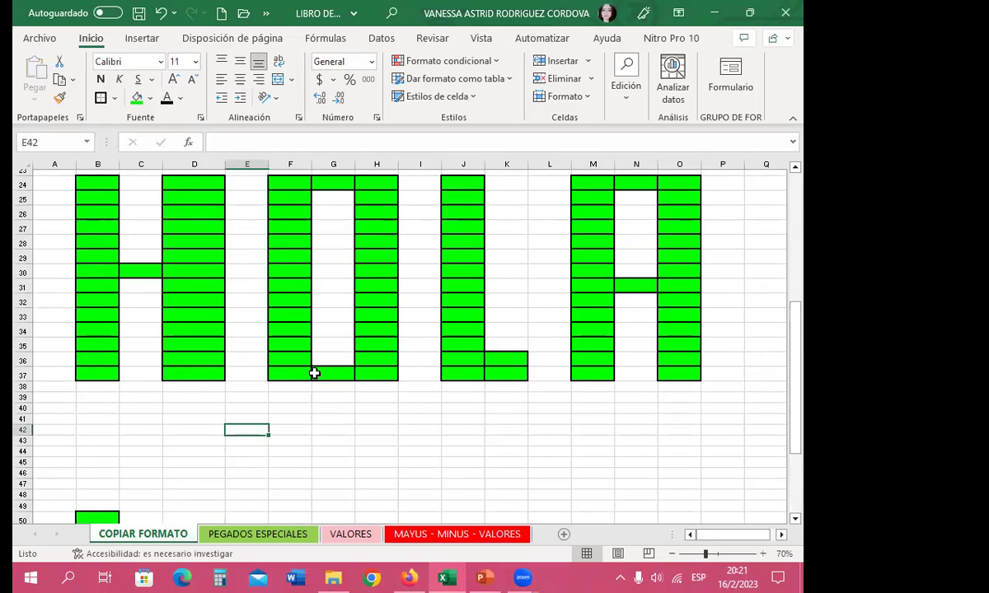
scroll(277, 317, "up", 6)
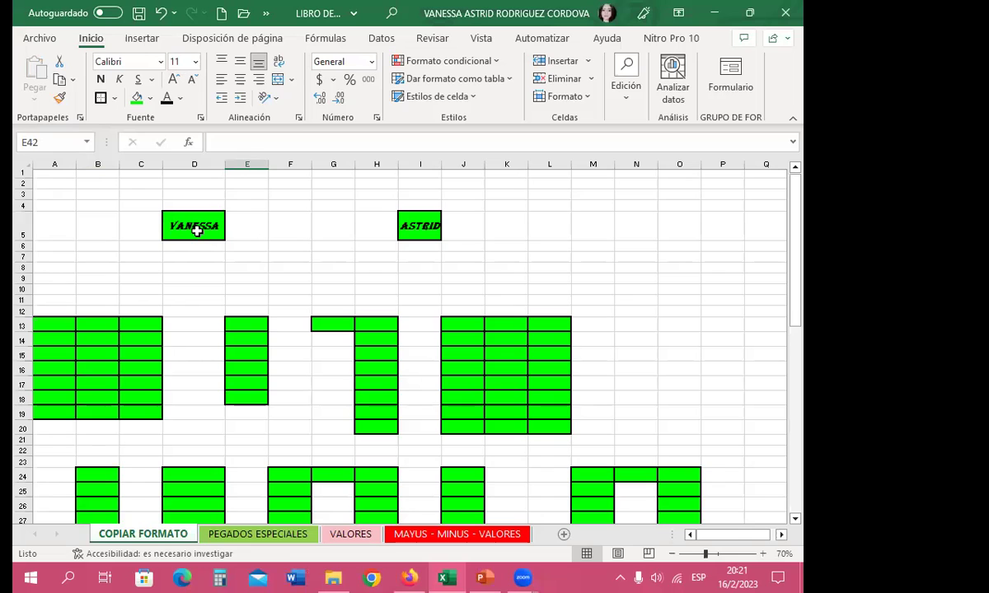
scroll(330, 370, "down", 3)
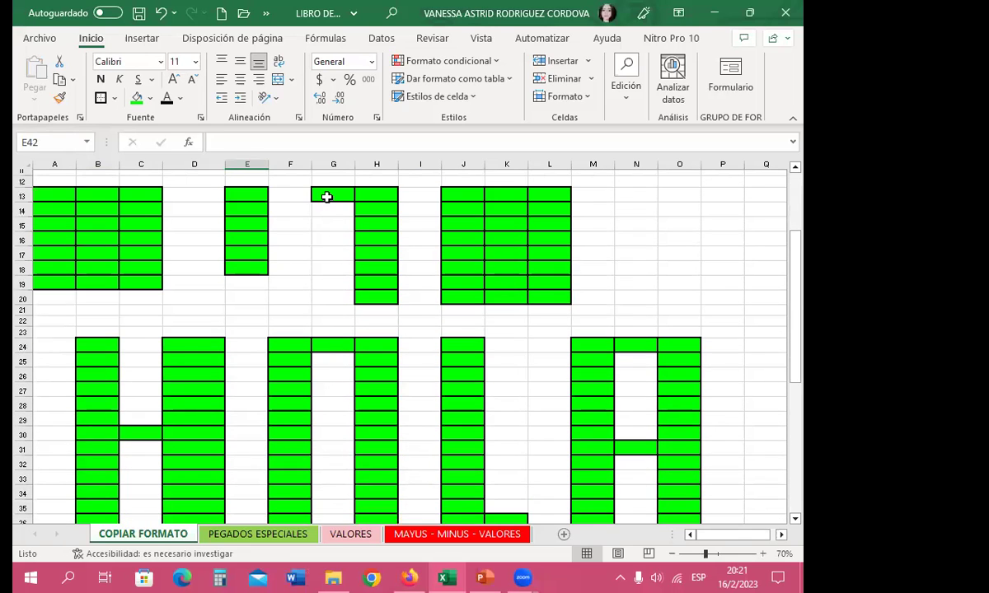
Step: Enter 6 in G13 and L in J14
left_click(329, 195)
type("6")
left_click(325, 264)
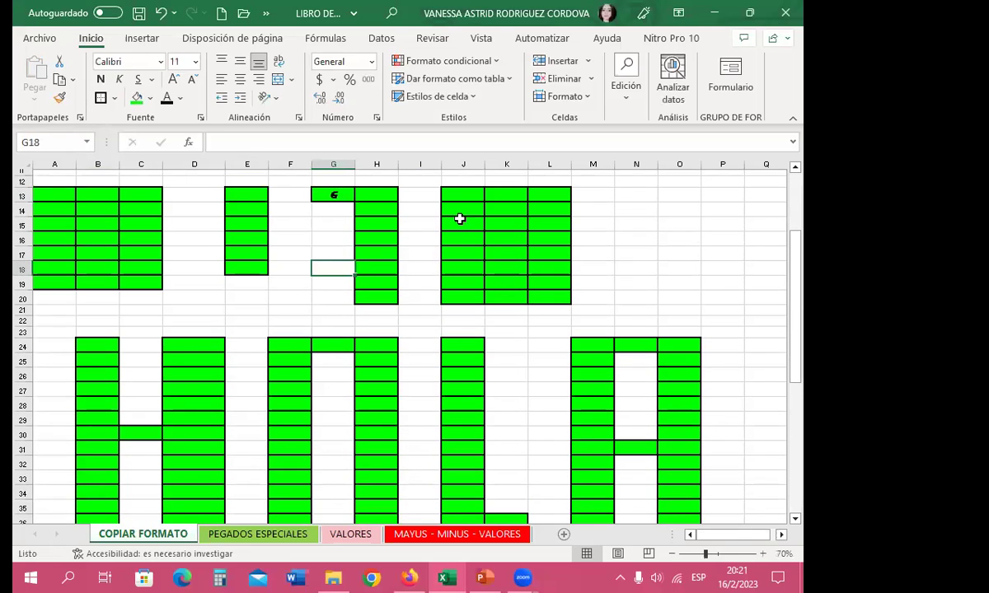
left_click(463, 212)
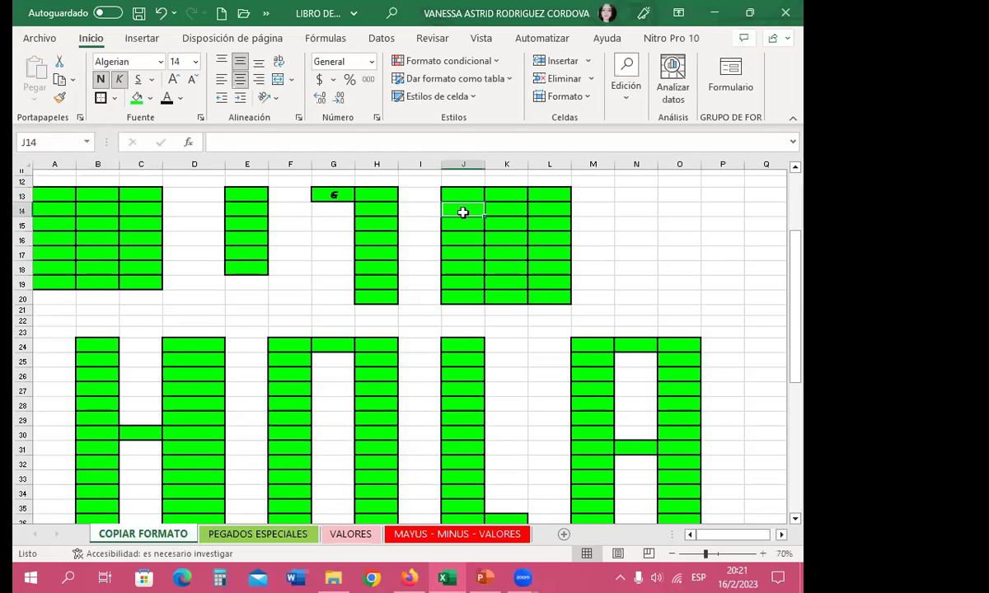
type("L")
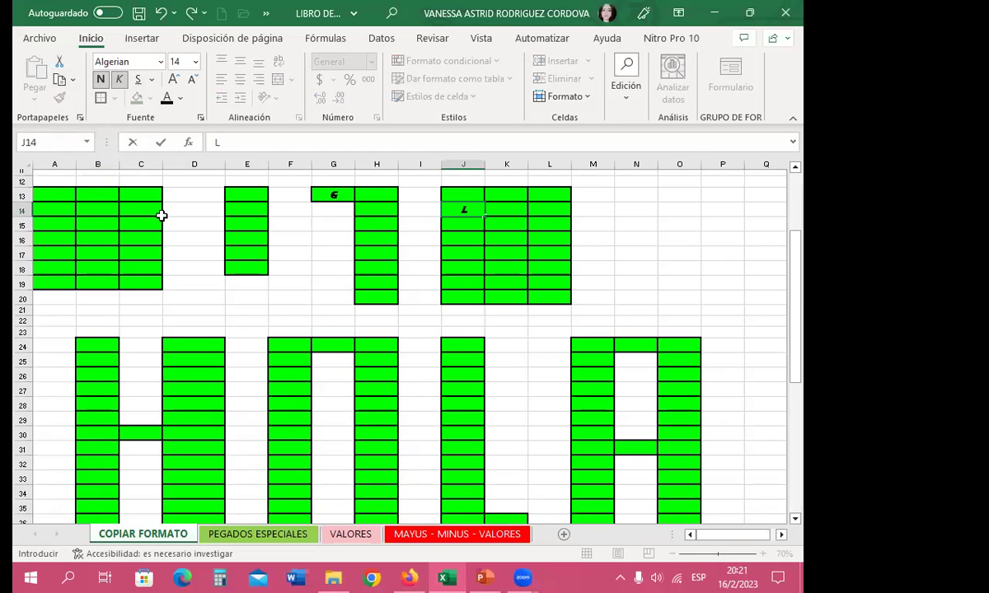
left_click(212, 283)
left_click(460, 211)
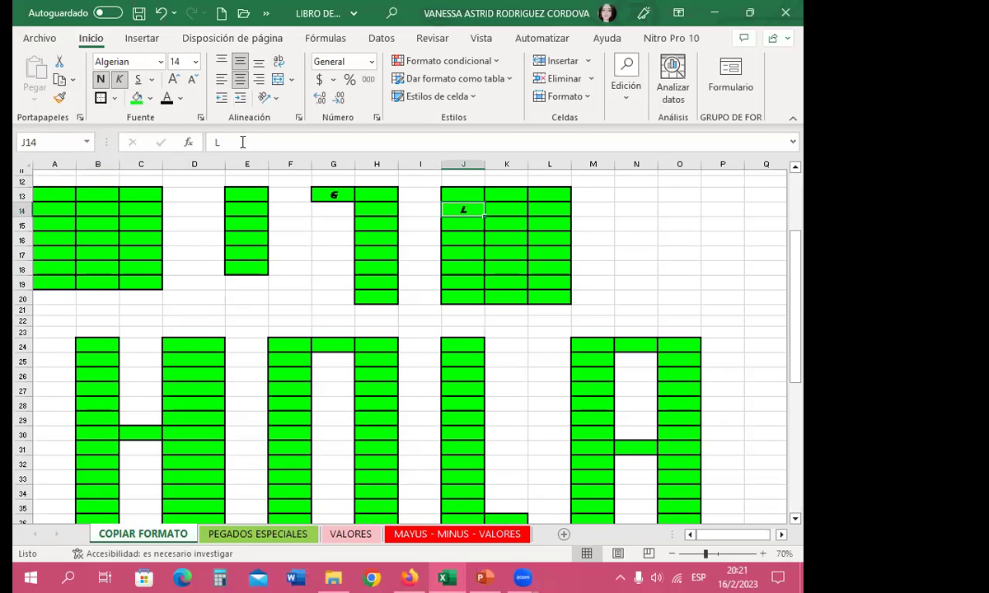
scroll(271, 305, "up", 3)
scroll(255, 304, "up", 1)
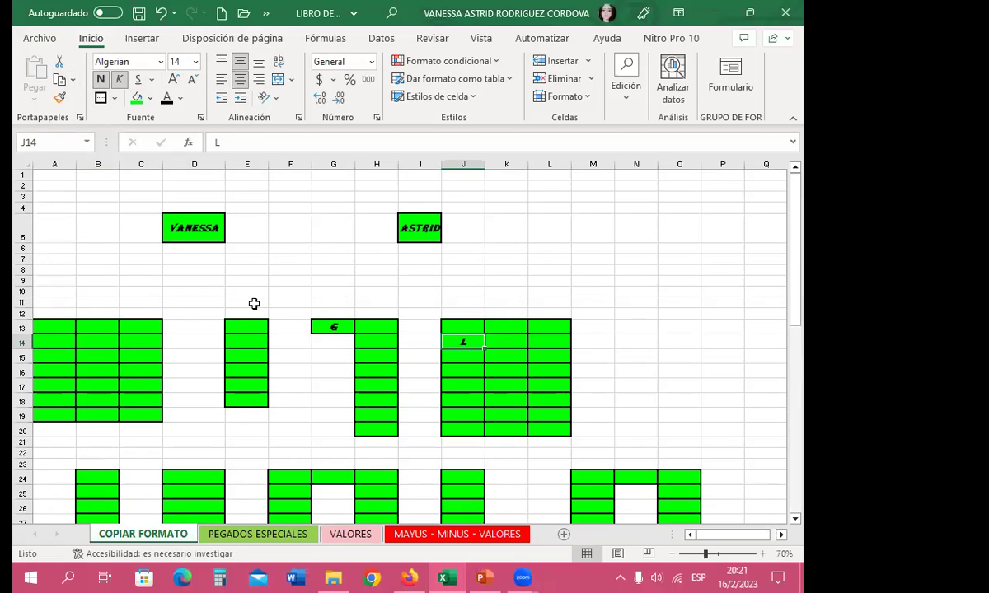
Step: Insert a new sheet with Shift+F11 and lock Copiar formato on D5's format
left_click(277, 262)
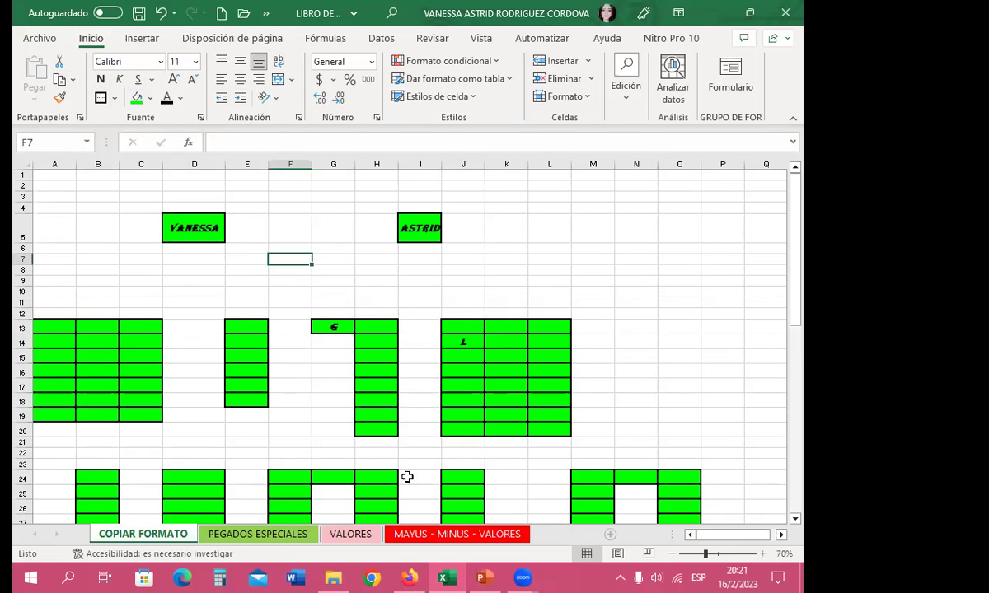
key("shift+F11")
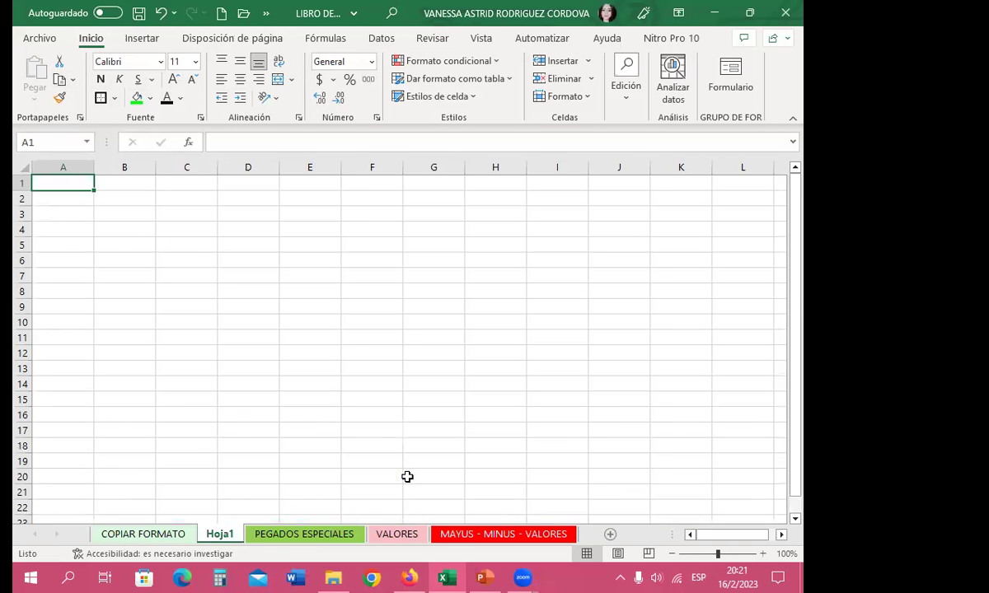
key("ctrl+Page_Up")
left_click(181, 227)
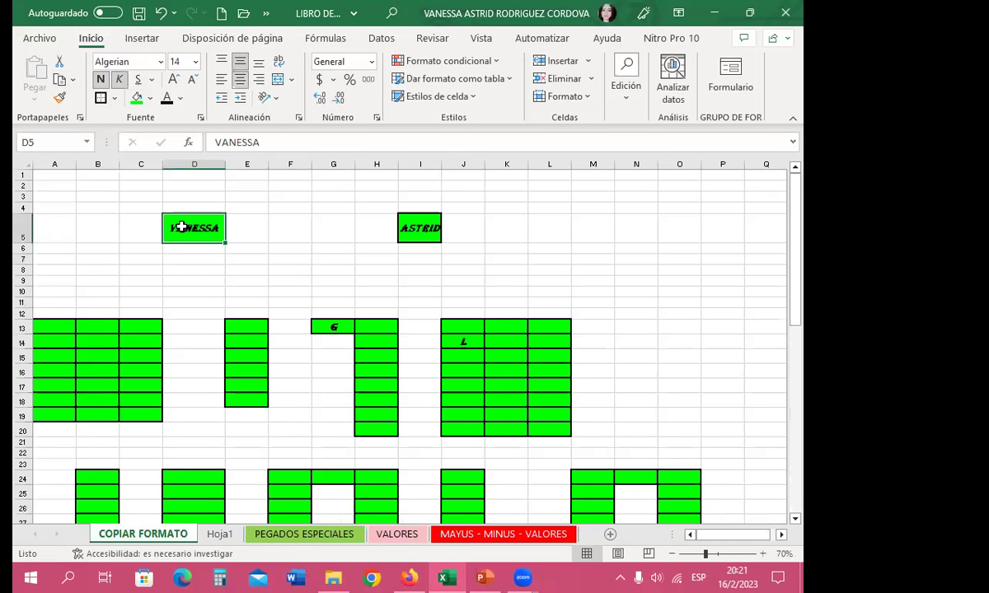
left_click(62, 101)
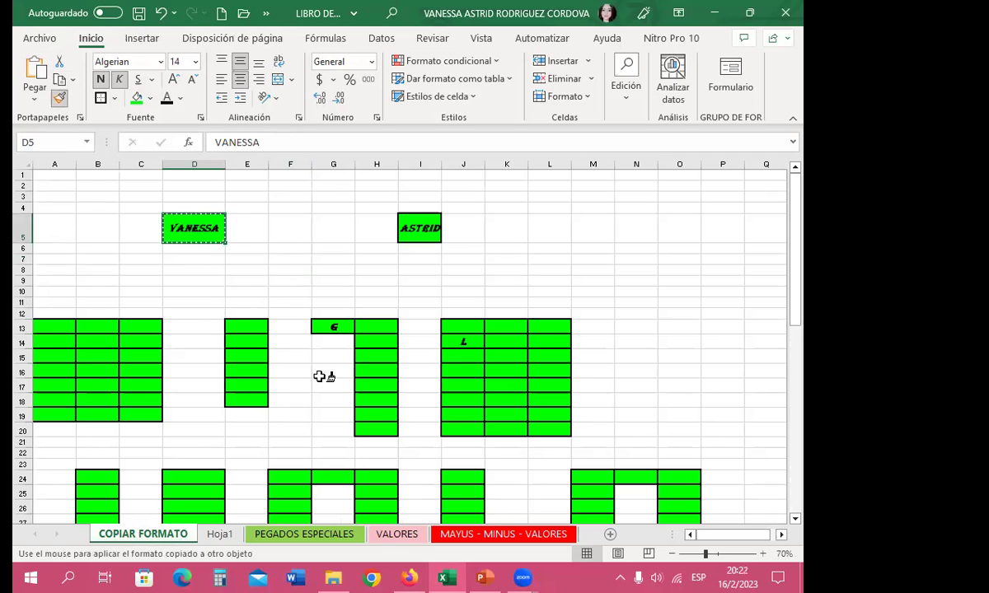
Step: Paint a stepped green block over columns B–H from row 3 on Hoja1
scroll(324, 381, "down", 4)
scroll(314, 407, "down", 3)
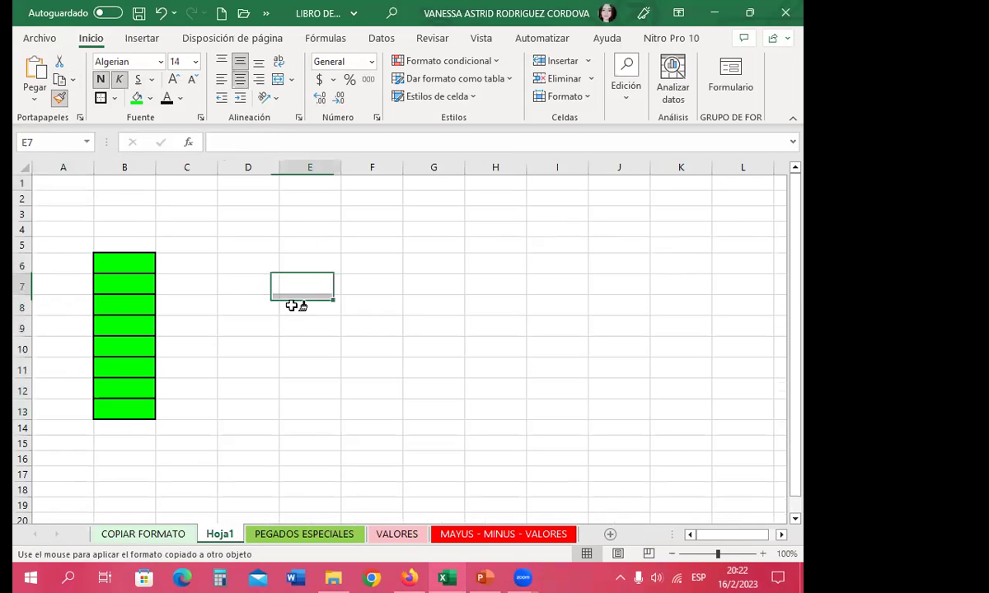
left_click_drag(292, 284, 309, 389)
left_click_drag(424, 305, 426, 378)
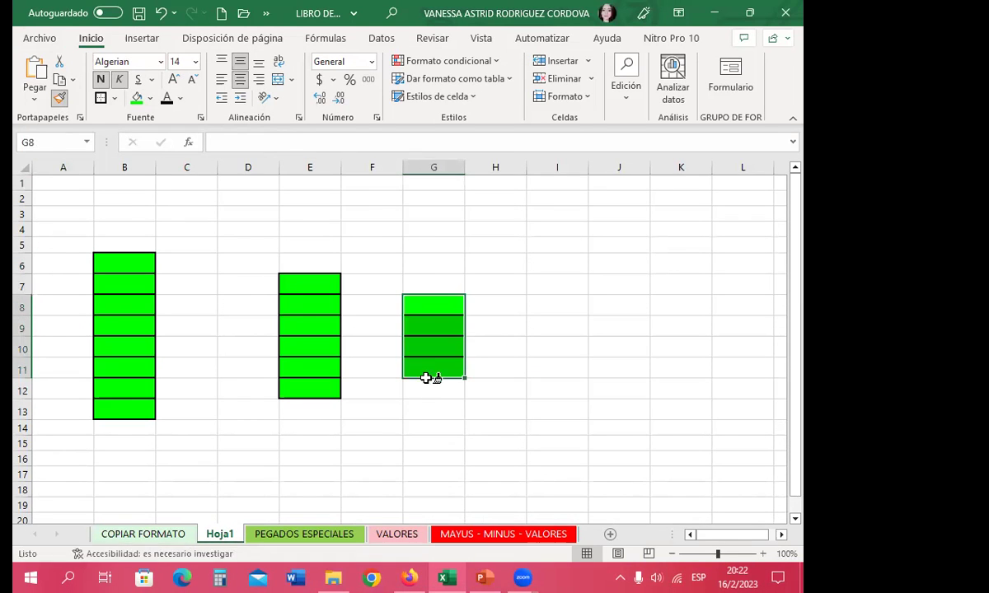
left_click_drag(435, 212, 494, 330)
left_click_drag(370, 216, 369, 386)
left_click_drag(309, 216, 307, 385)
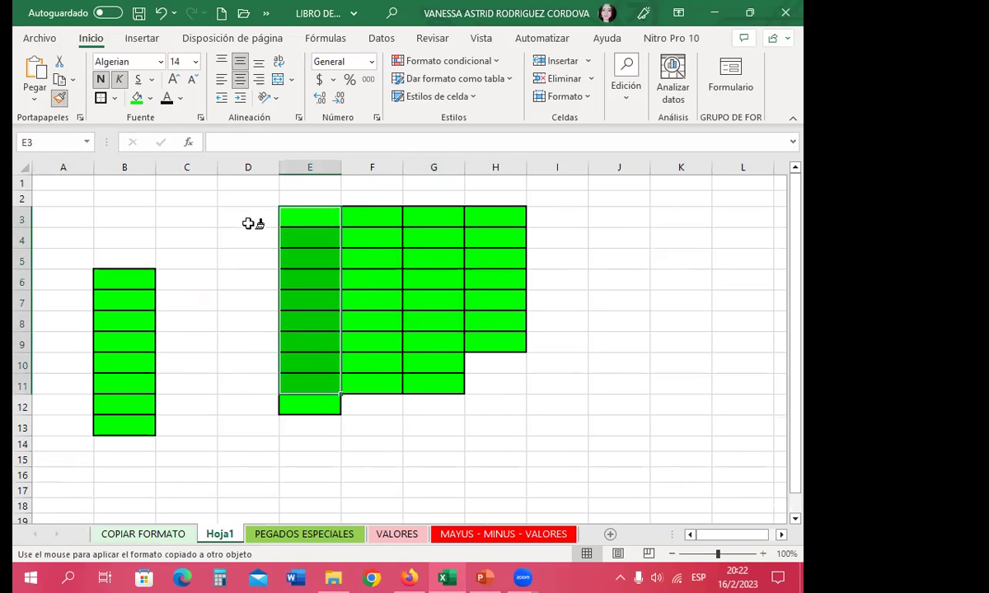
left_click_drag(248, 223, 254, 407)
left_click(188, 219)
left_click_drag(186, 217, 194, 424)
left_click_drag(124, 216, 125, 280)
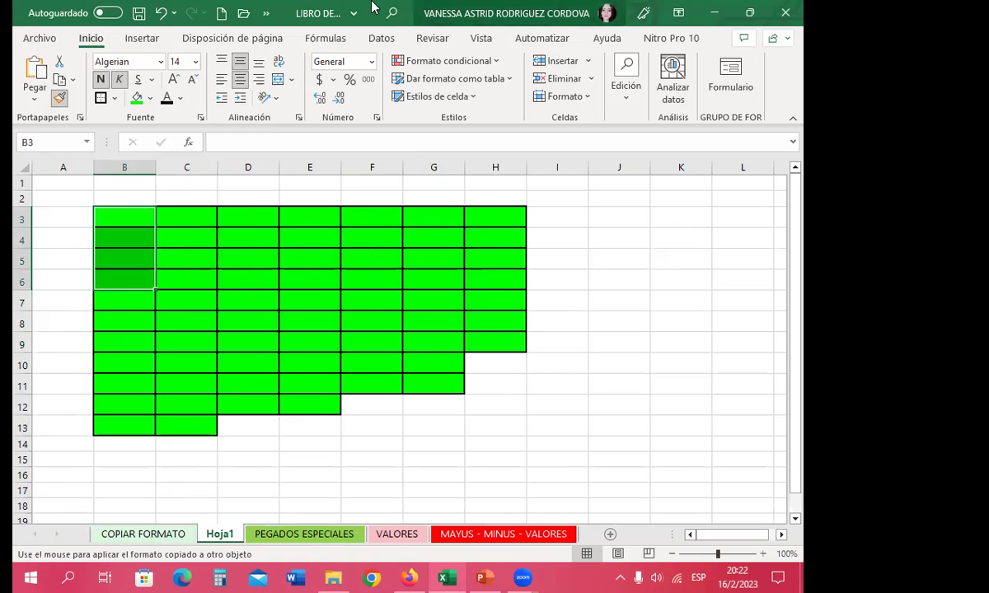
Step: Paint B4:B12, D4:D11, F4:F11, then C9:D16 and F6:F14 on Hoja2
left_click(219, 13)
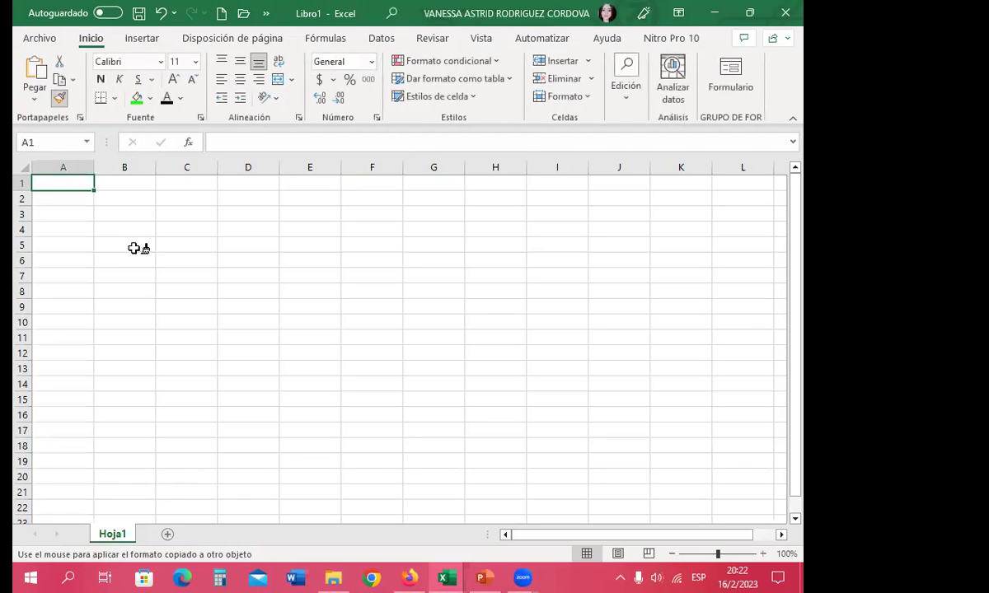
left_click_drag(125, 230, 127, 354)
left_click_drag(255, 242, 250, 379)
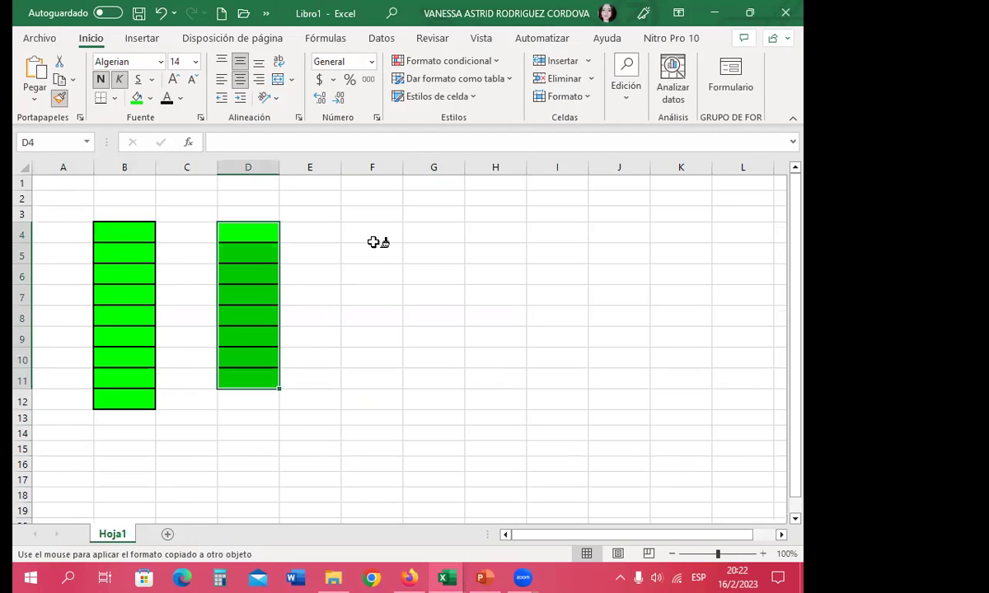
left_click_drag(377, 242, 375, 379)
left_click(168, 534)
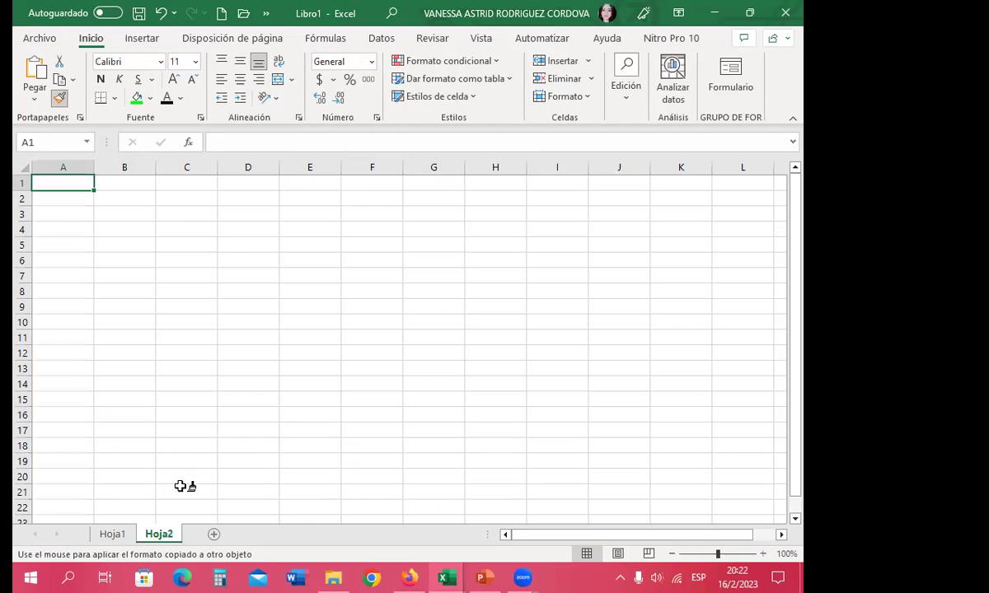
left_click_drag(186, 310, 262, 457)
left_click_drag(371, 260, 372, 416)
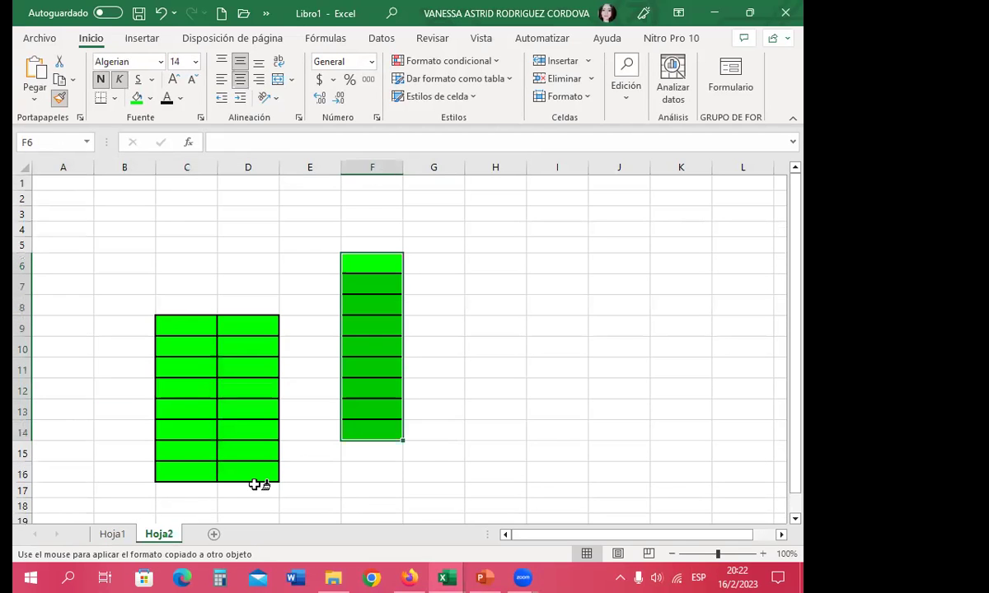
Step: On new Hoja3, paint C5:C15, E6:E11, G6:G12, F10:F11, D12:D15, F2:F5, D1:D4, then stop
left_click(213, 534)
left_click_drag(186, 246, 186, 395)
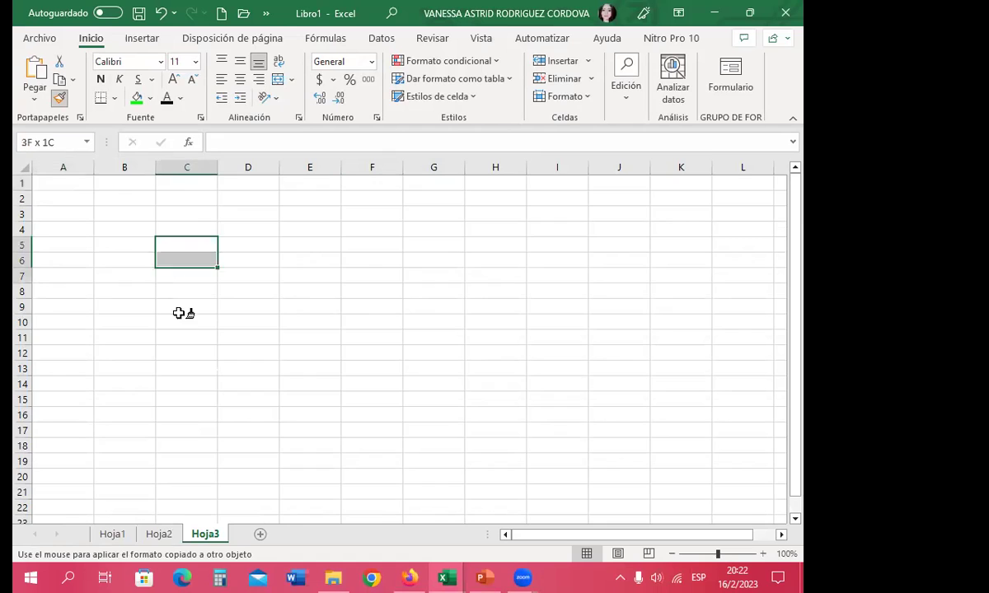
left_click_drag(338, 270, 318, 379)
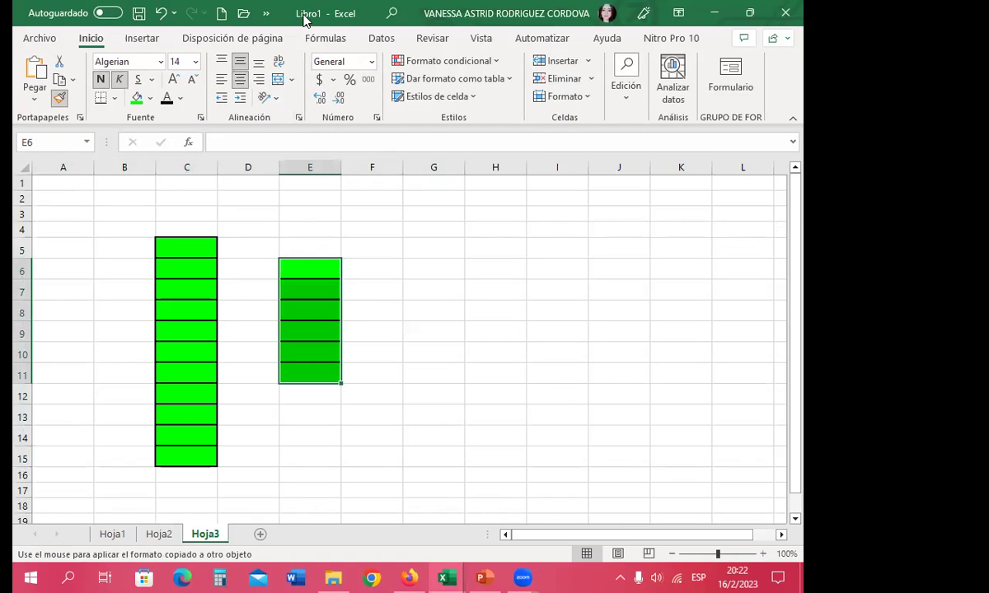
left_click_drag(416, 265, 430, 394)
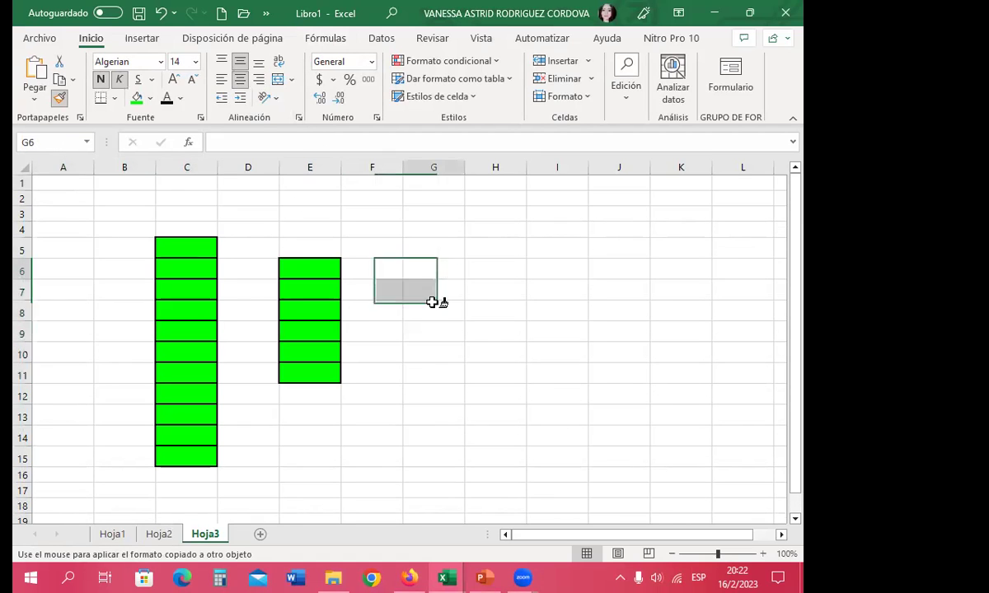
left_click(366, 361)
left_click_drag(365, 366, 371, 377)
left_click_drag(243, 399, 240, 457)
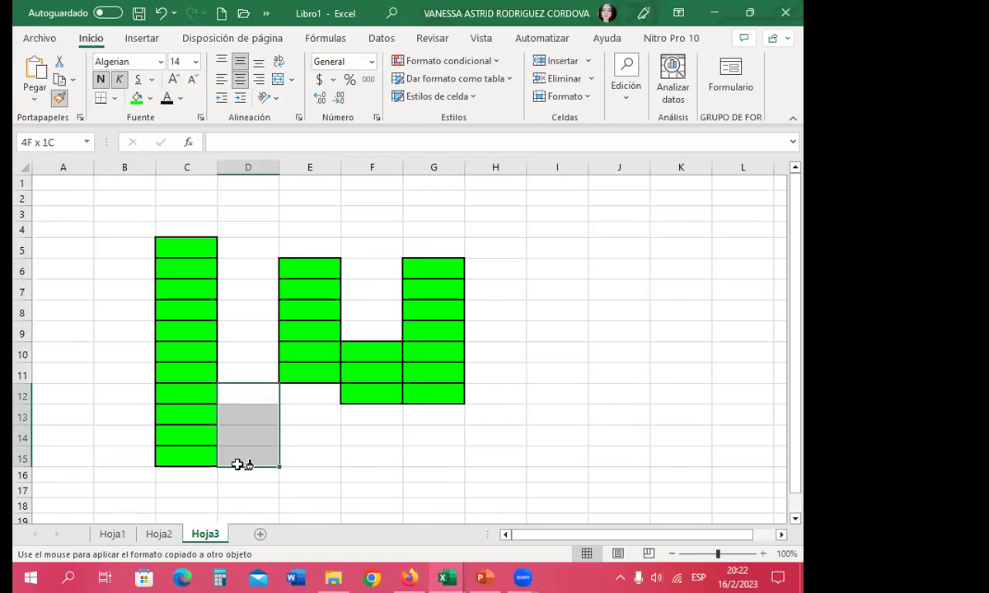
left_click_drag(367, 198, 370, 255)
left_click_drag(248, 186, 250, 247)
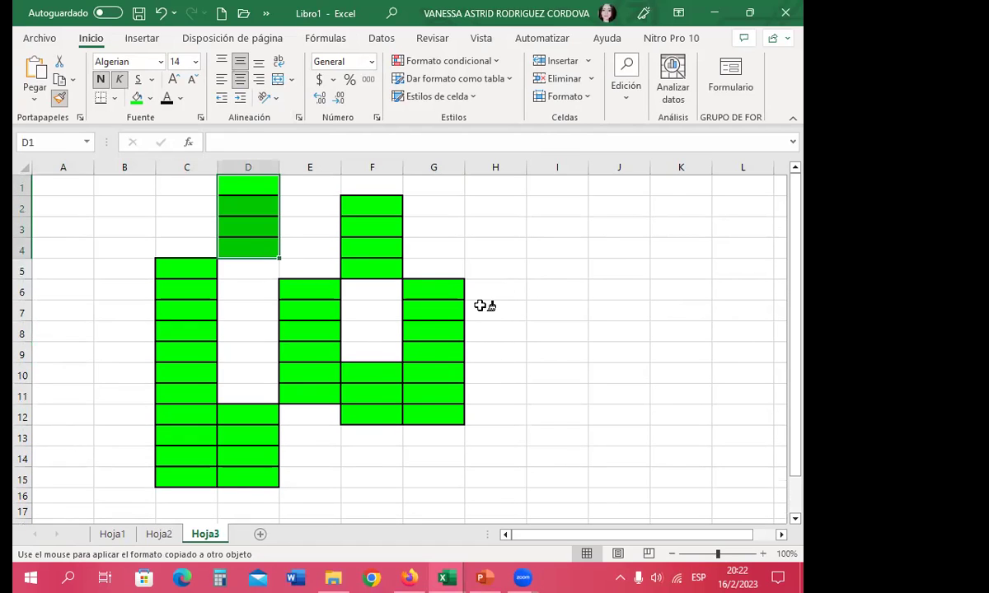
key("Escape")
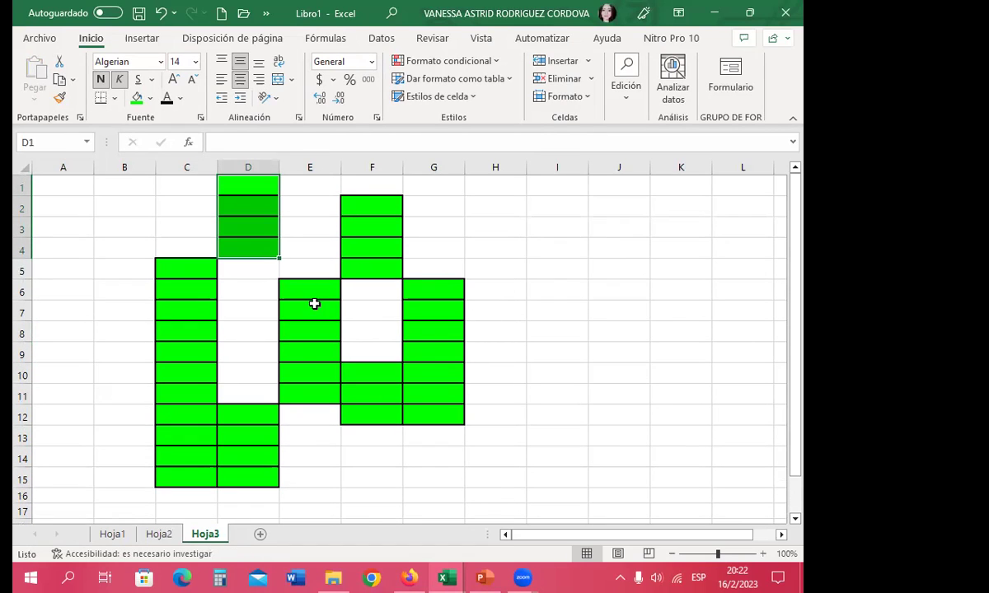
key("ctrl+Page_Up")
key("ctrl+Page_Up")
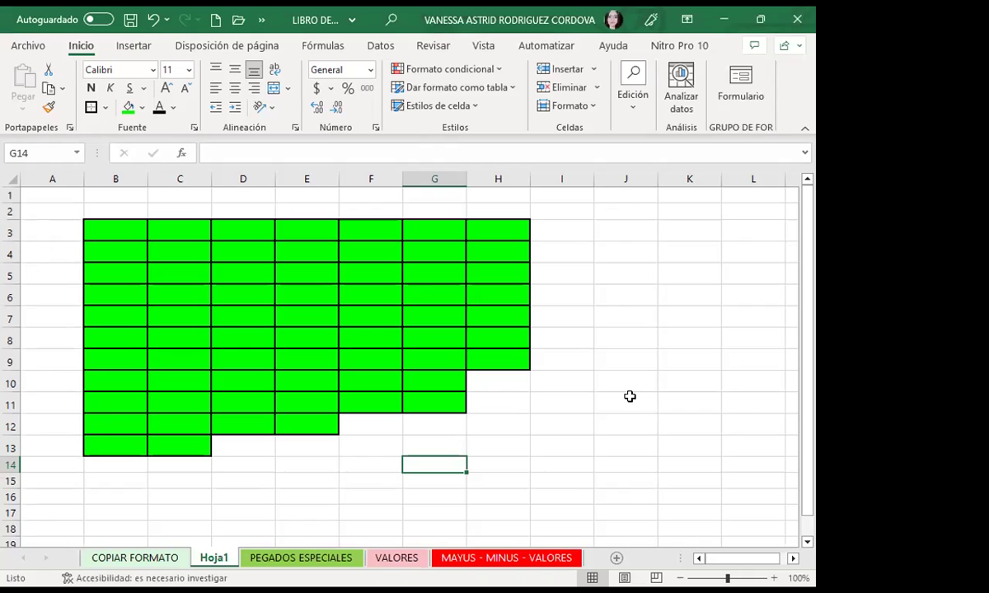
Step: Select E3 in the green table and pick up its format with Copiar formato
left_click(48, 107)
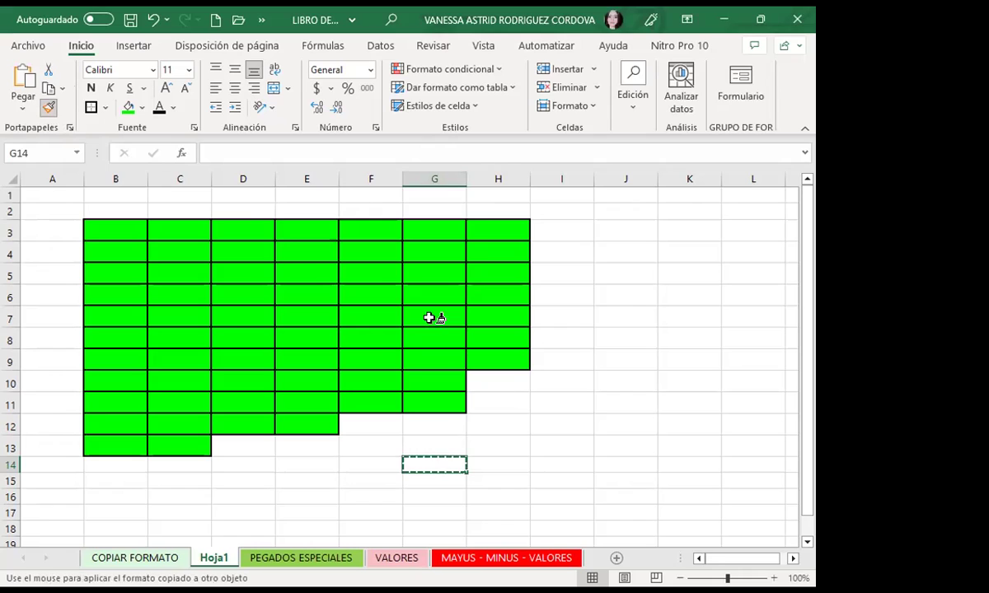
key("Escape")
left_click(301, 232)
left_click(48, 107)
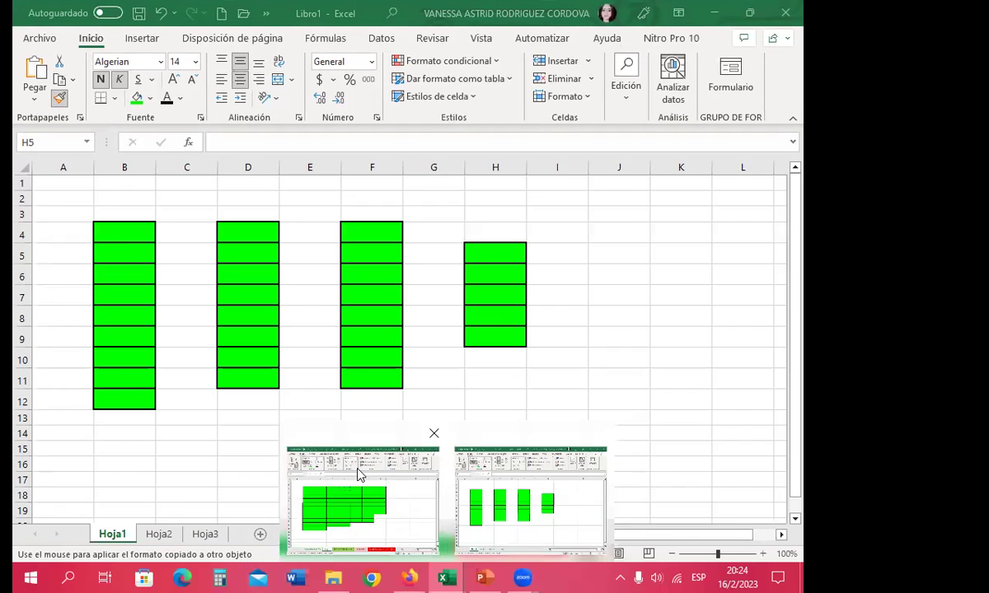
left_click(335, 439)
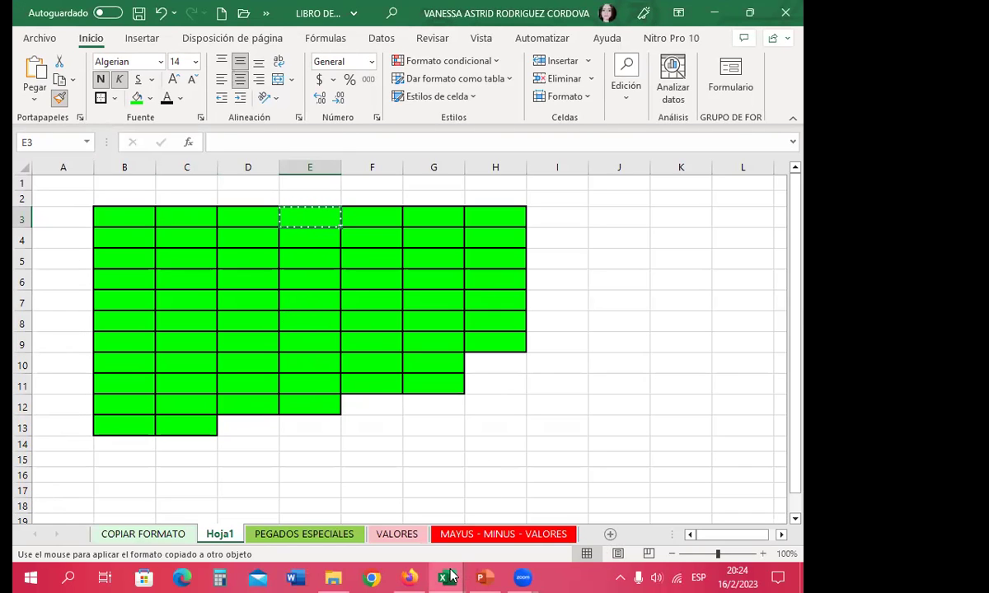
Step: In Libro1, paint the green bordered format onto D19:E24, G17:G21 and I16:K20
mouse_move(451, 575)
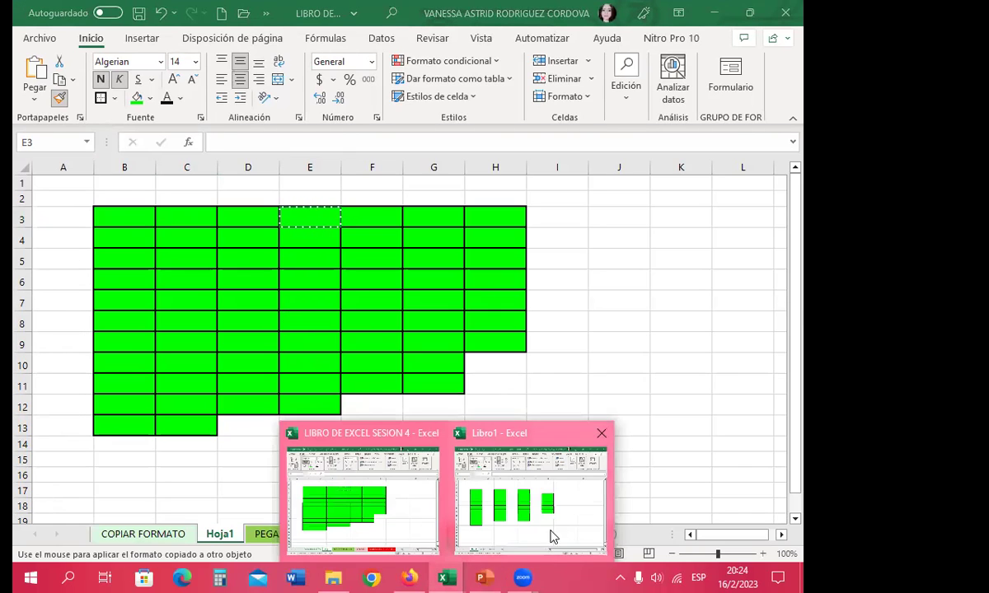
left_click(533, 446)
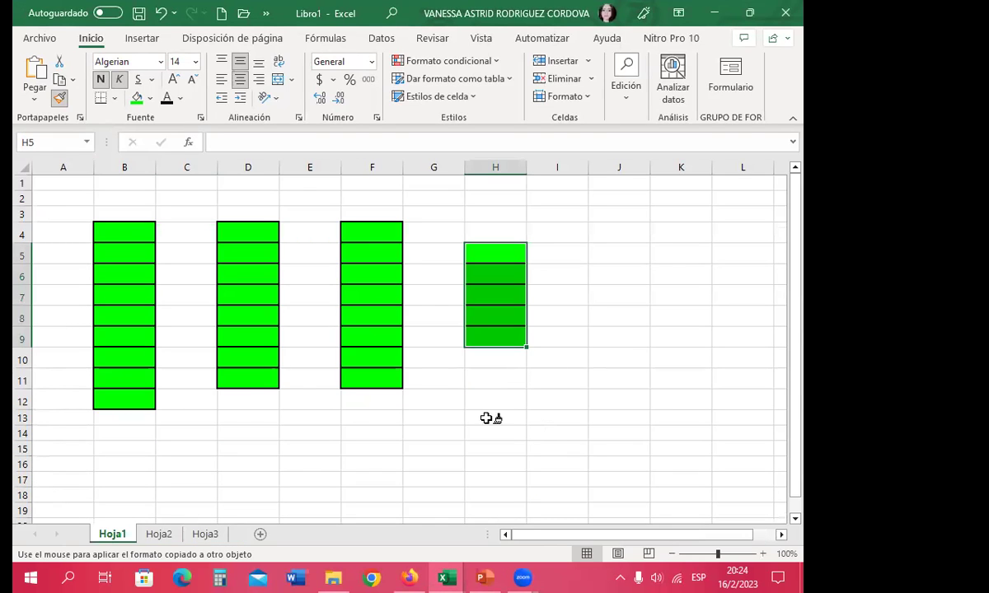
scroll(238, 423, "down", 2)
left_click_drag(247, 373, 310, 449)
left_click_drag(430, 346, 433, 433)
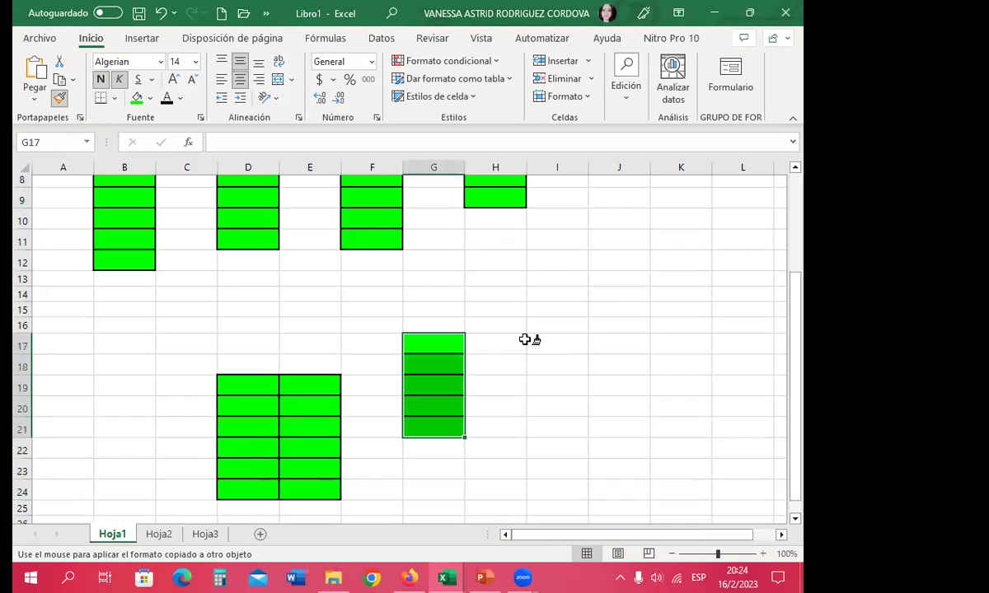
left_click_drag(544, 330, 567, 412)
left_click_drag(630, 341, 684, 412)
Step: Paint the green bordered format onto E15:E18, D16:D18, F20 and H12:J17, then stop painting
left_click_drag(309, 313, 310, 375)
left_click_drag(247, 334, 233, 379)
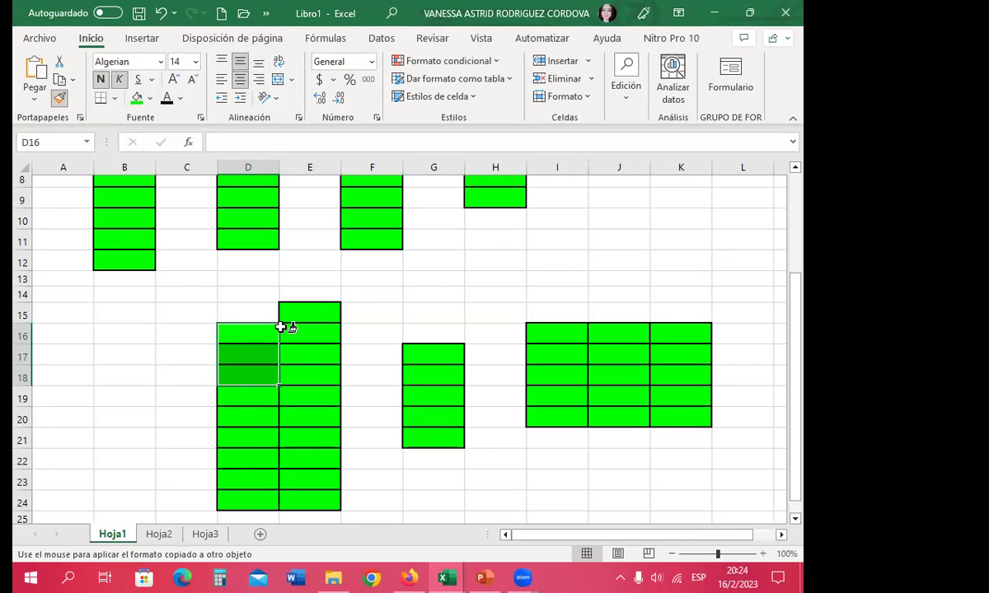
left_click(371, 418)
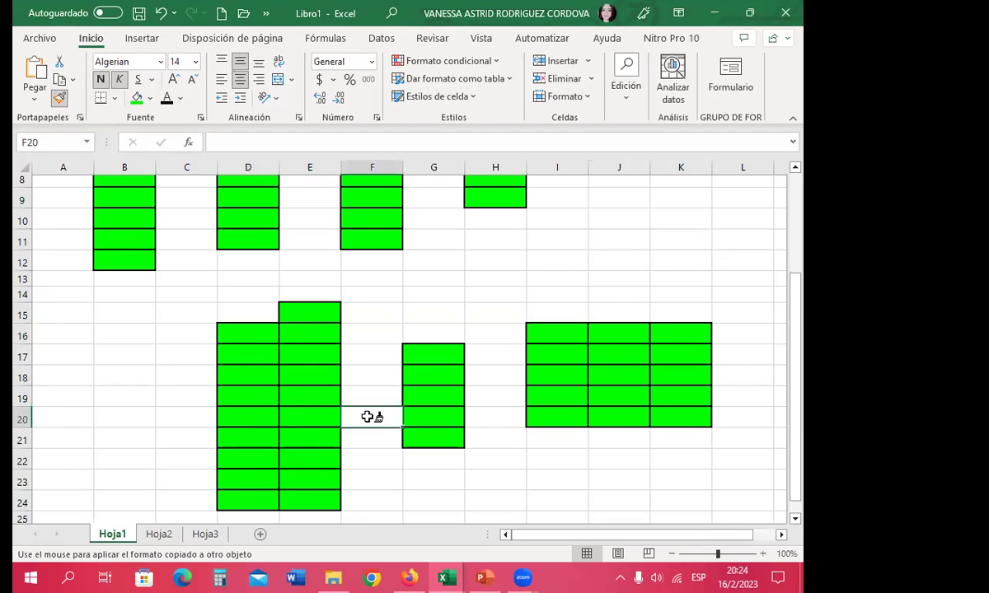
left_click_drag(494, 259, 494, 358)
left_click_drag(559, 260, 597, 330)
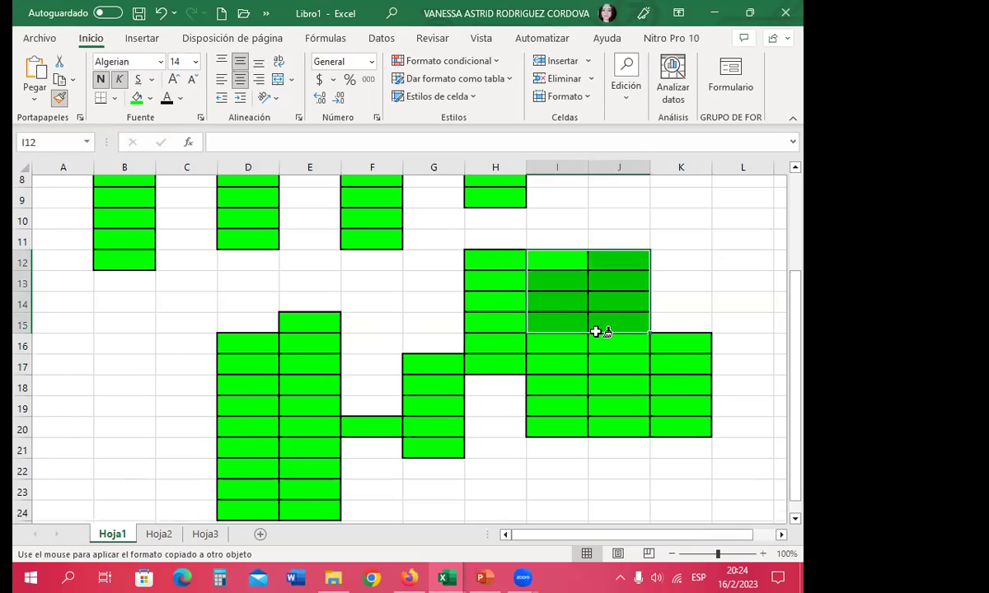
key("Escape")
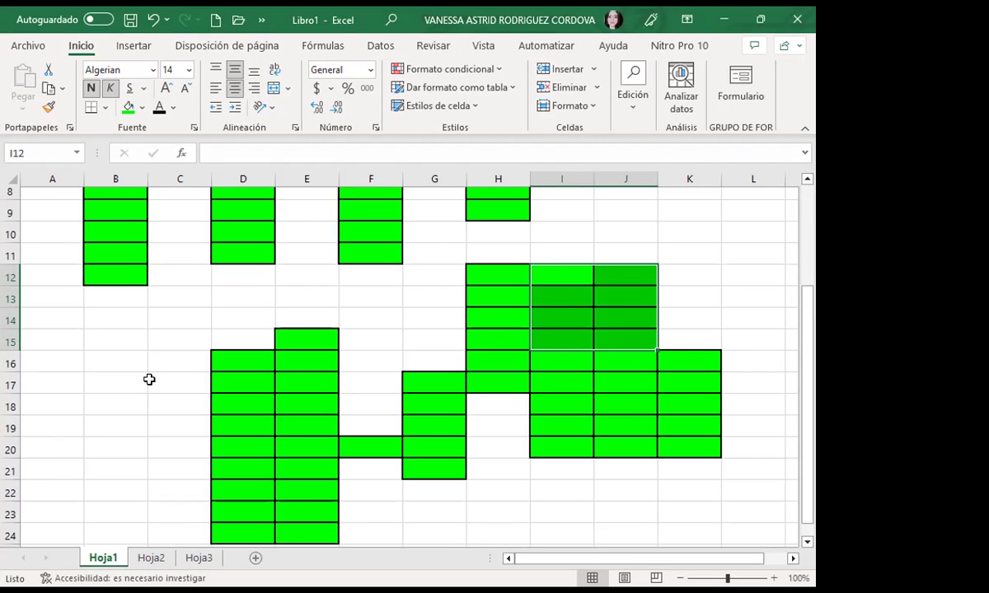
Step: Deselect the newly painted cells, leaving cell F17 selected
left_click(145, 385)
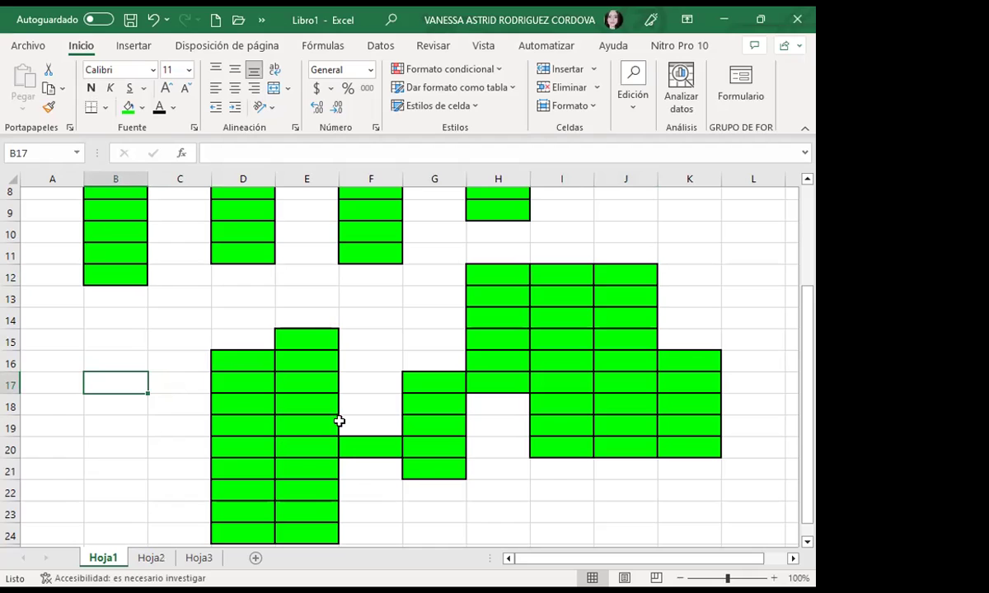
left_click(363, 383)
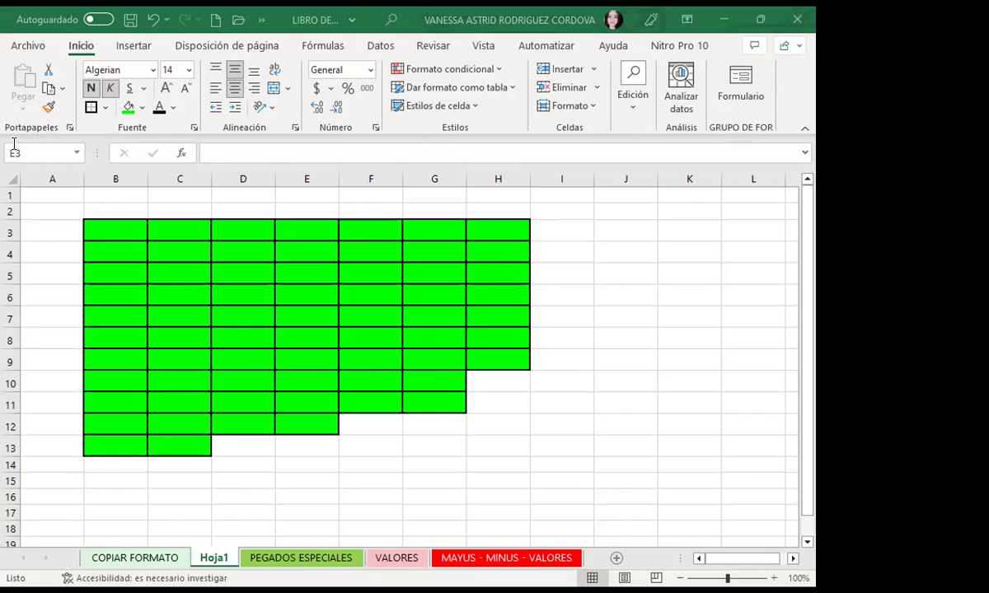
left_click(15, 180)
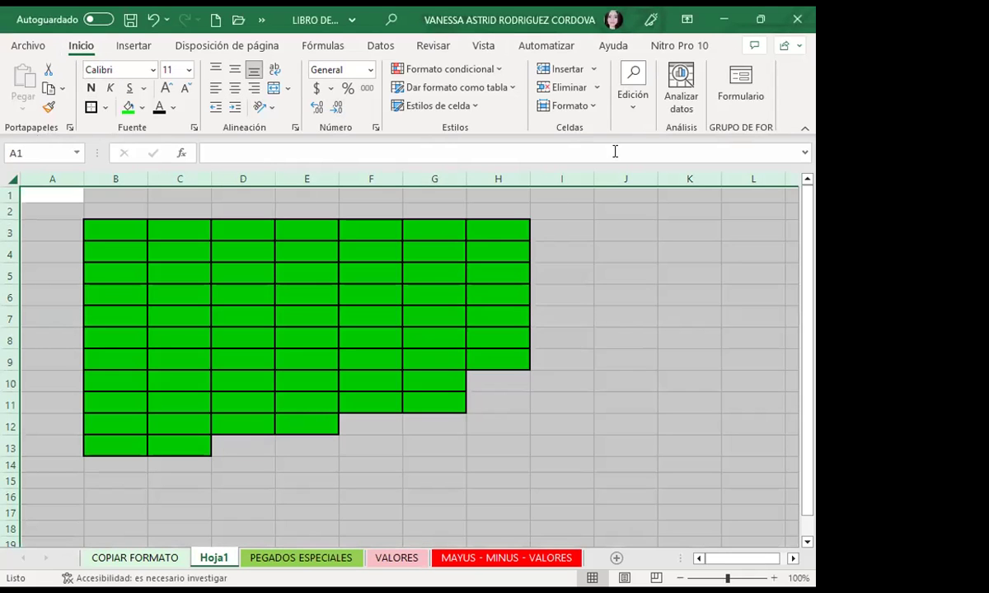
left_click(557, 86)
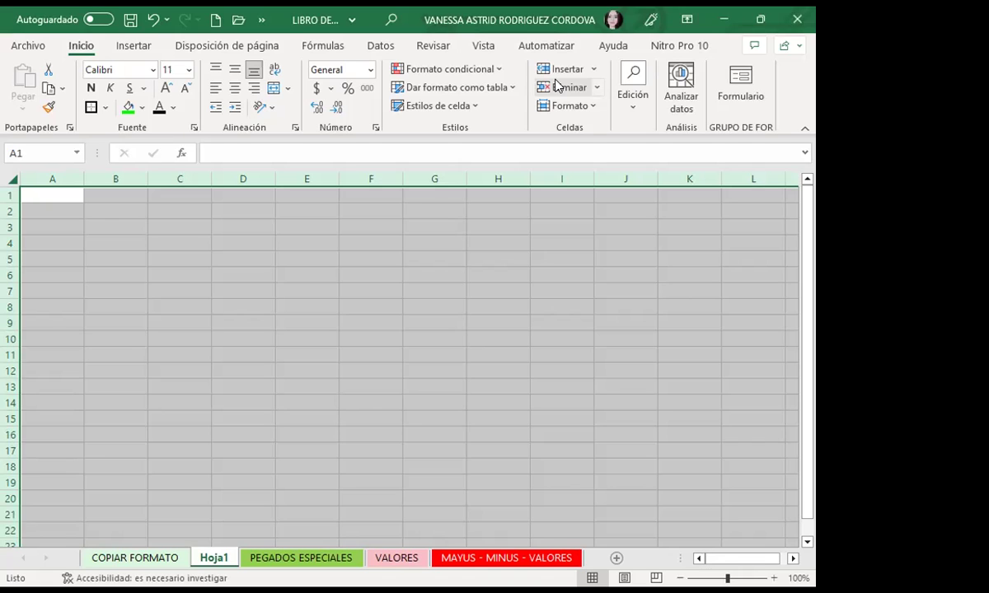
key("ctrl+z")
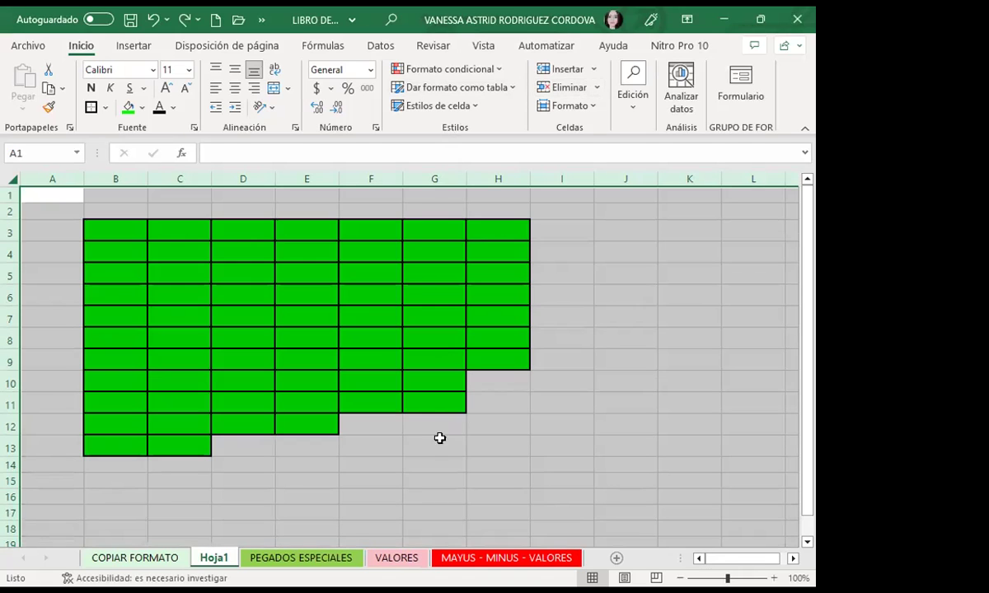
left_click(434, 464)
left_click_drag(91, 230, 487, 444)
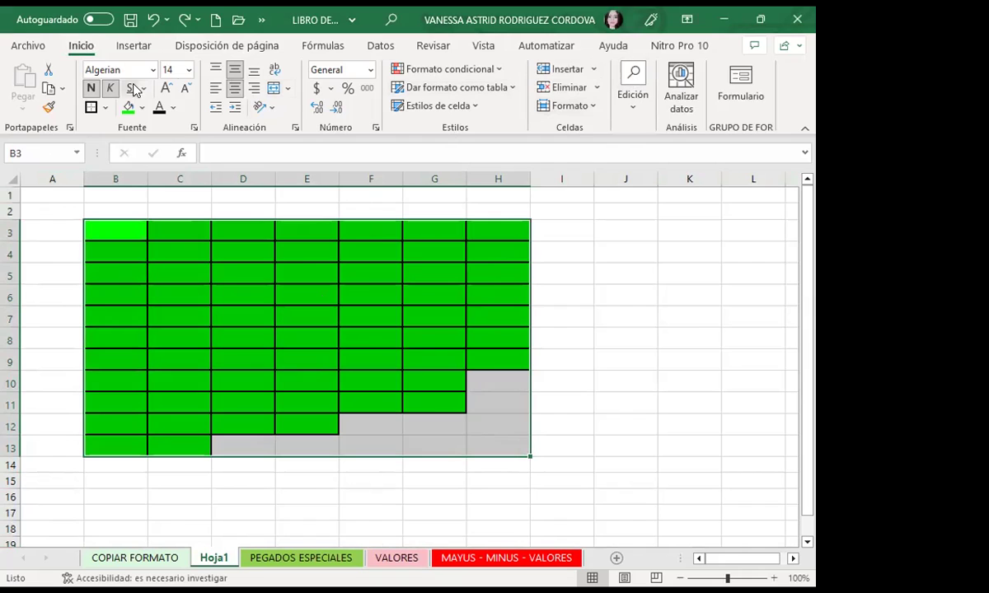
left_click(633, 112)
left_click(672, 183)
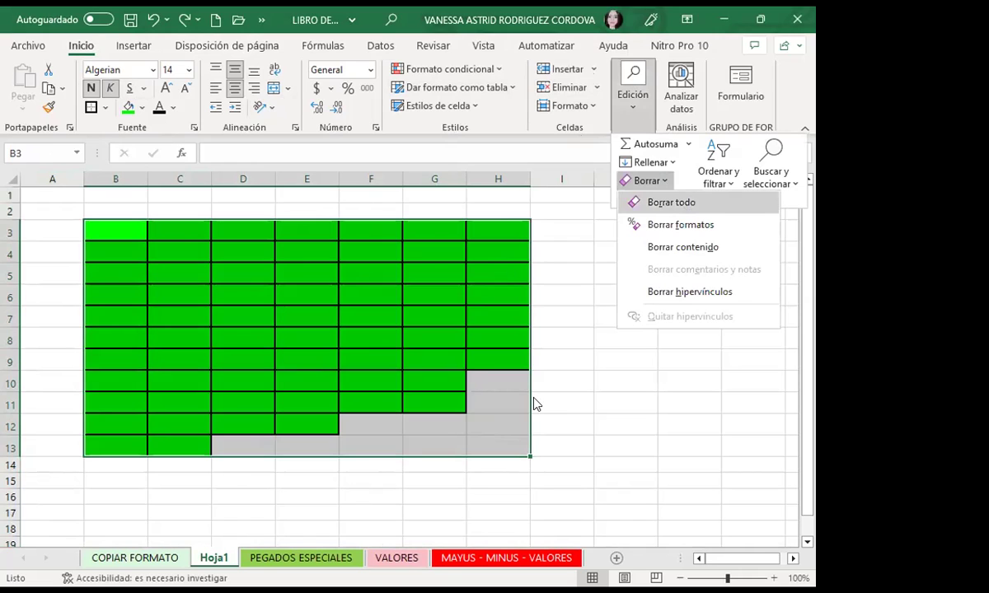
key("Return")
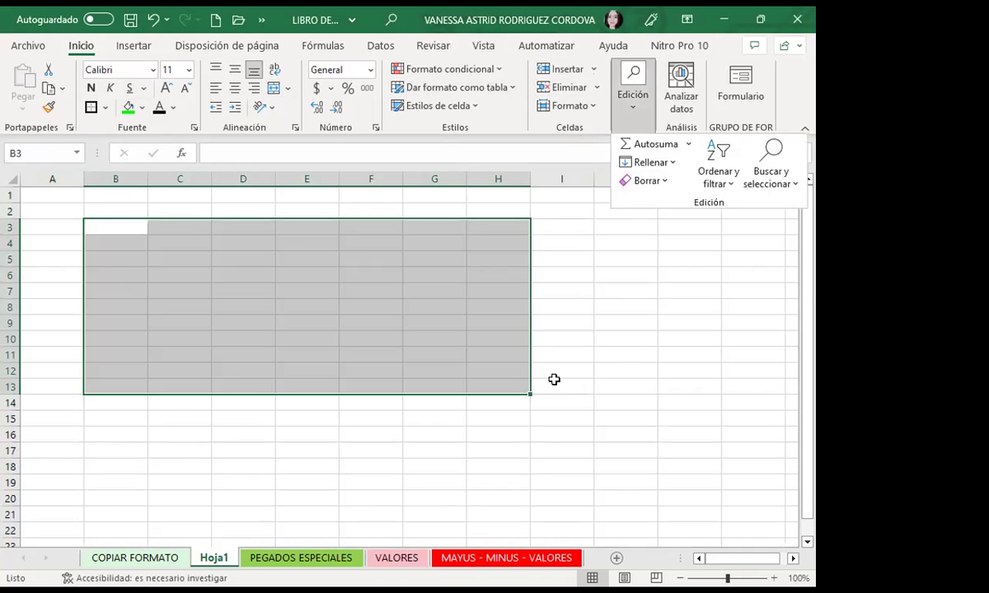
left_click(554, 380)
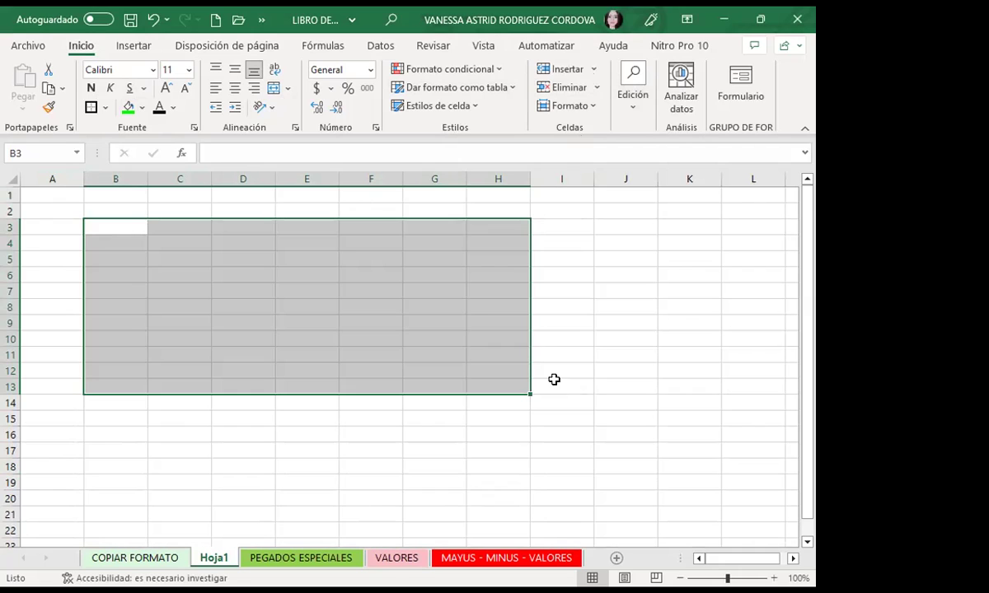
key("ctrl+z")
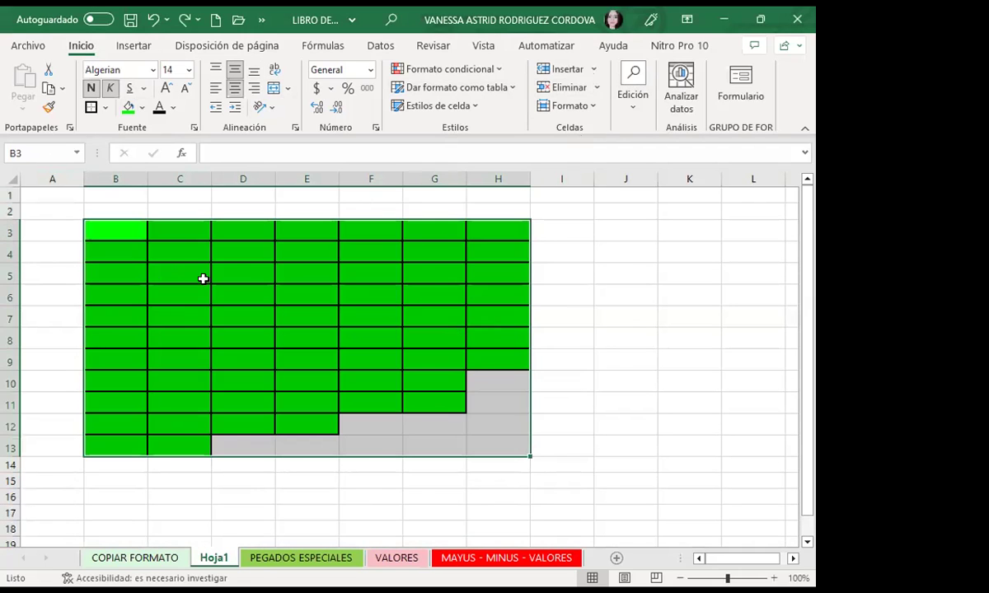
left_click(204, 278)
Step: Enter HOLA in C5 and E8, fixing the HJOLA typo in E8
type("HOLA")
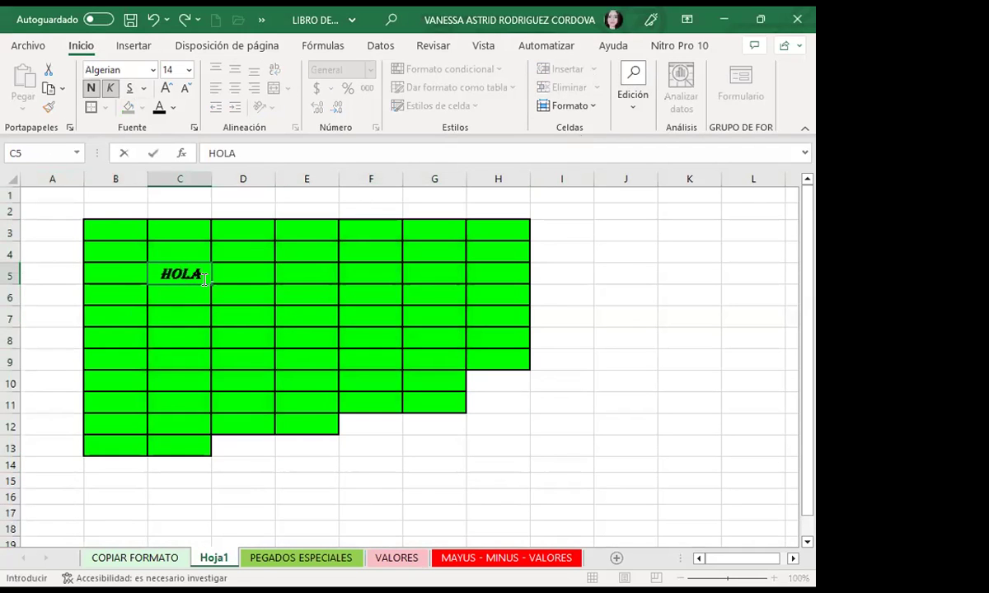
left_click(305, 339)
type("HJOLA")
left_click(321, 346)
key("Left")
key("Left")
key("BackSpace")
left_click(278, 262)
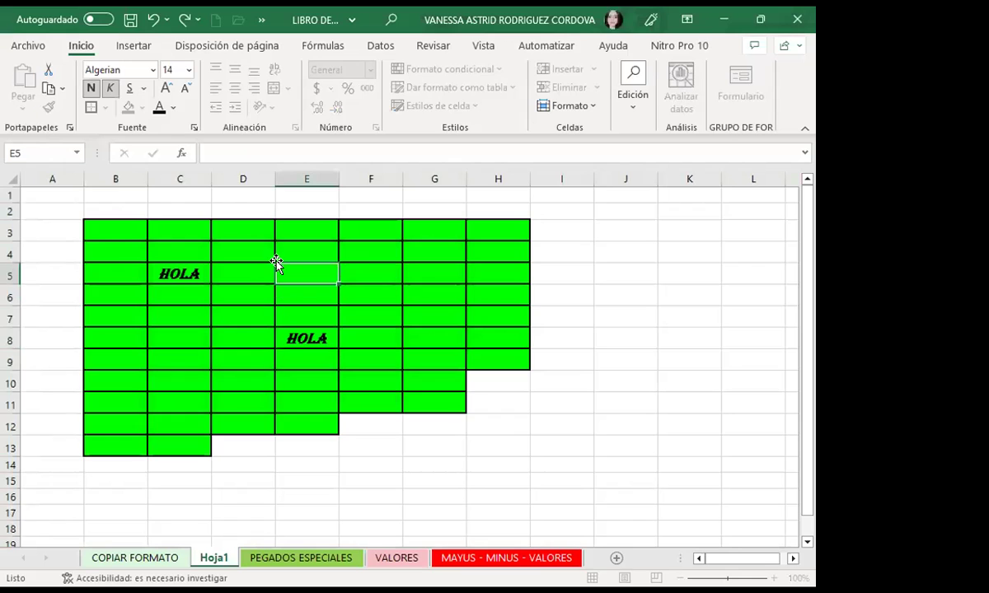
Step: Clear all formatting from B3:H14 with Borrar formatos
left_click_drag(101, 223, 512, 459)
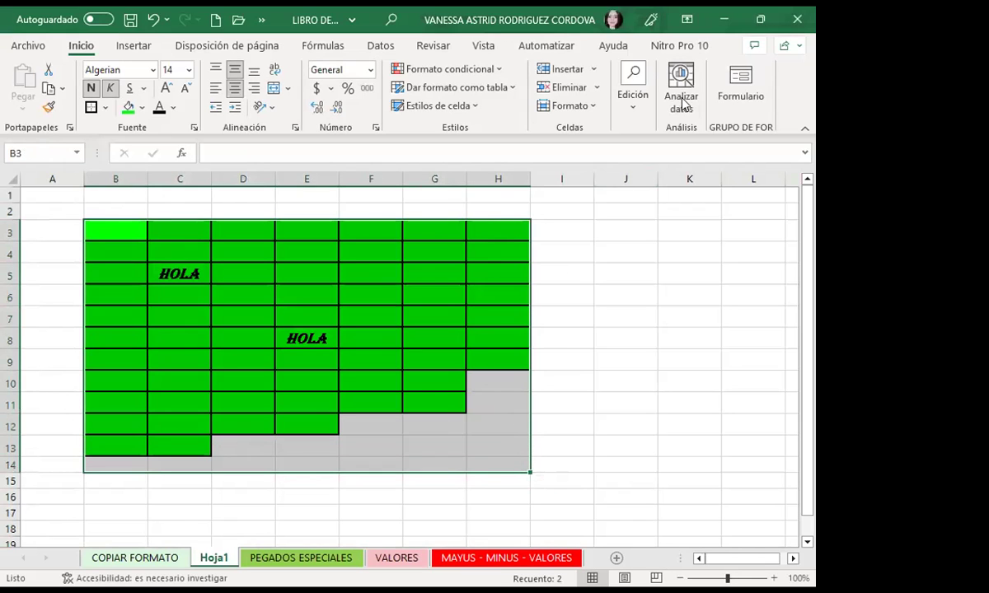
left_click(646, 180)
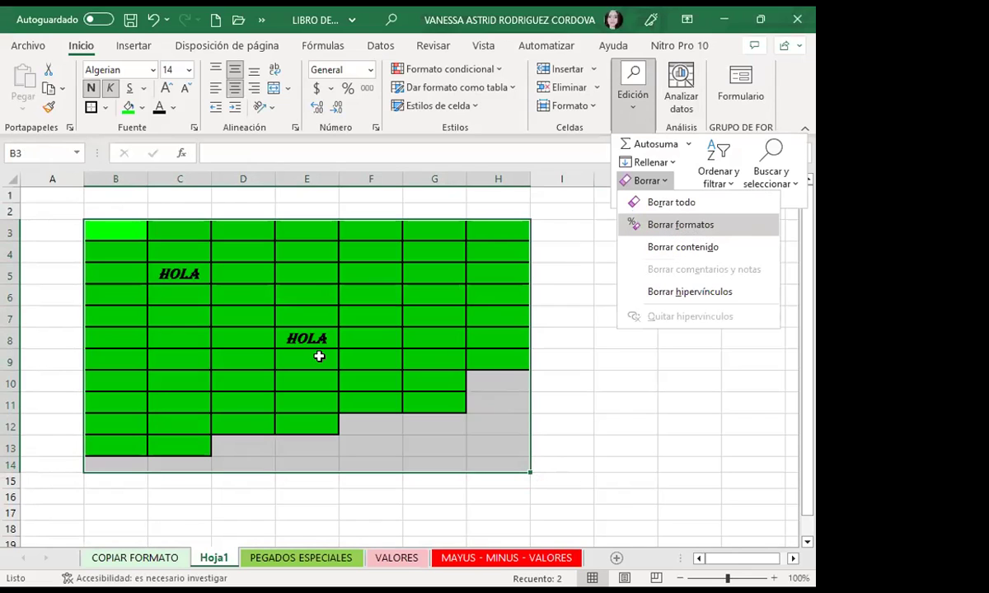
key("Return")
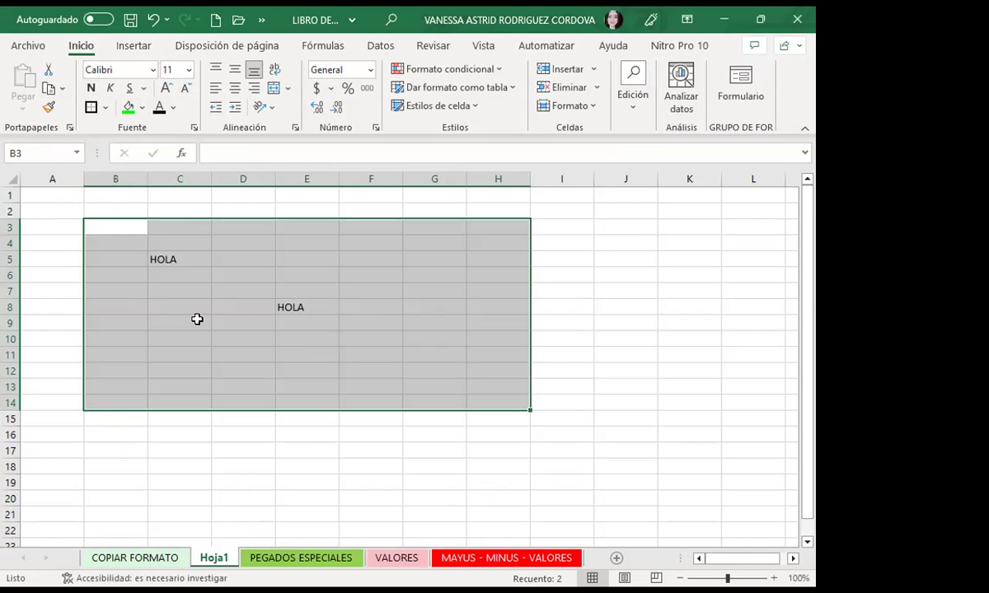
left_click(111, 179)
key("ctrl+Page_Up")
left_click(220, 455)
scroll(222, 449, "down", 3)
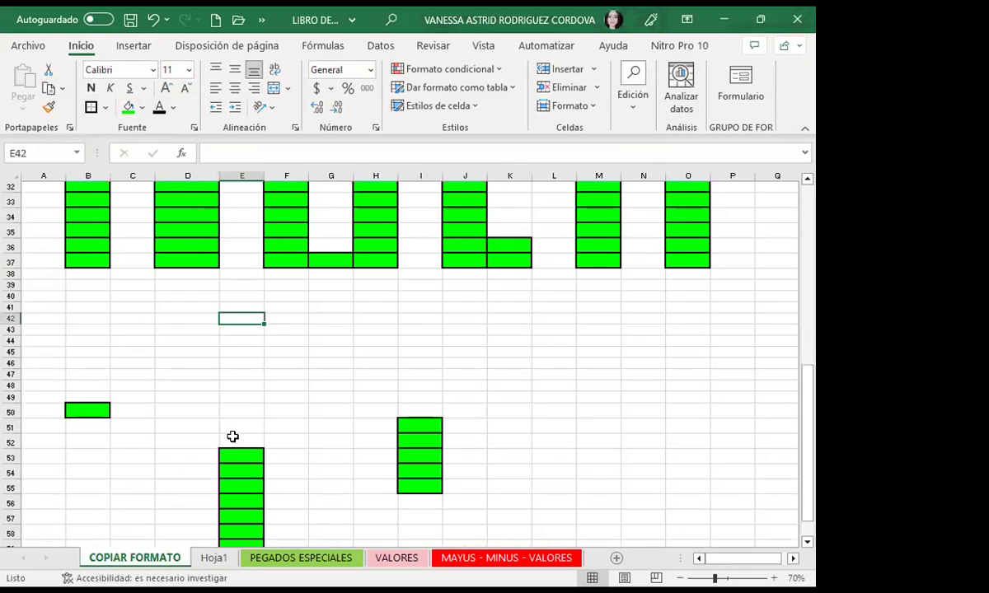
scroll(231, 432, "down", 4)
scroll(234, 430, "down", 5)
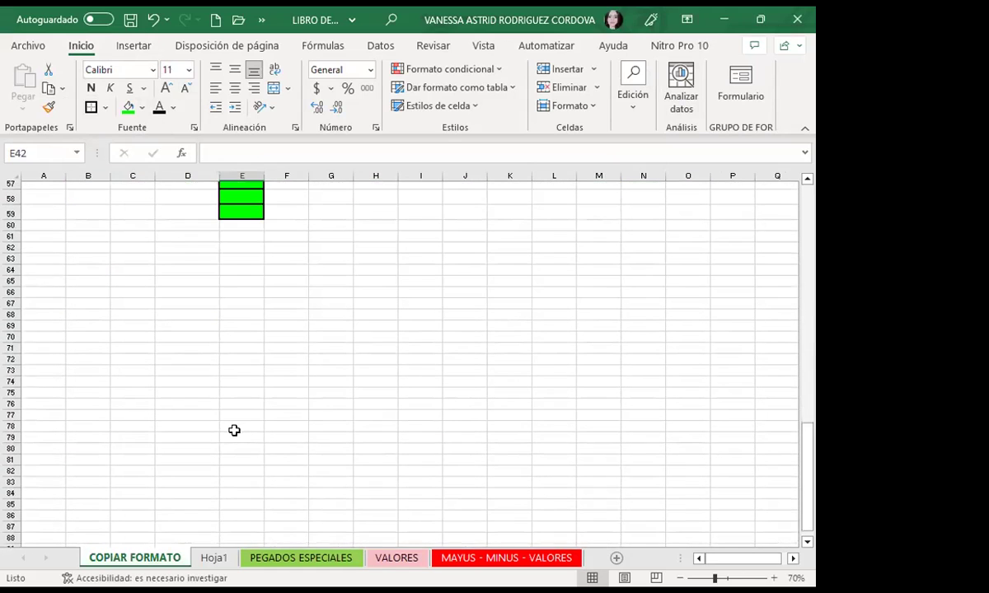
left_click(46, 257)
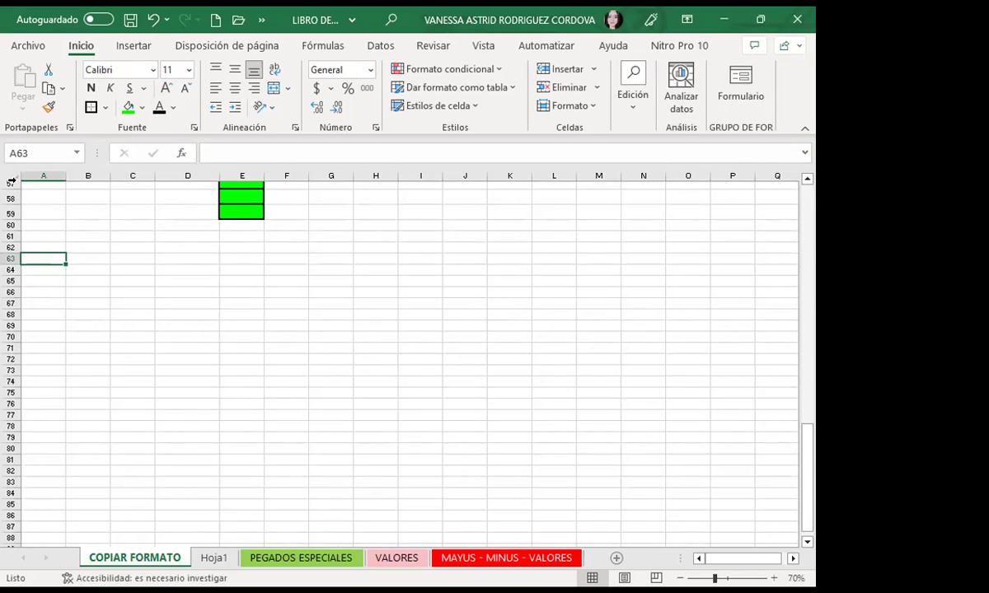
key("ctrl+Page_Down")
key("ctrl+Page_Down")
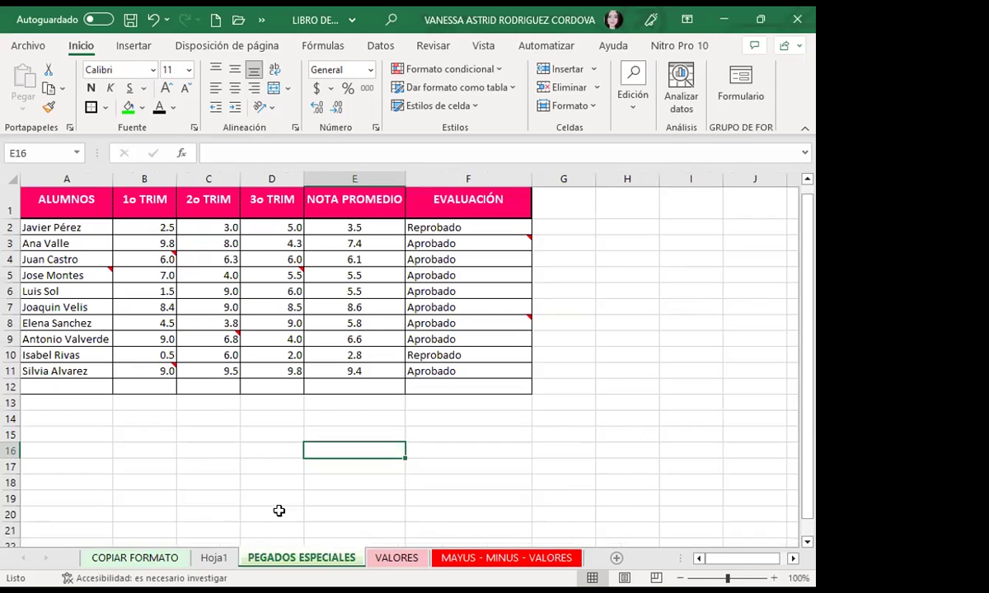
key("ctrl+Page_Down")
key("ctrl+Page_Up")
key("ctrl+Page_Up")
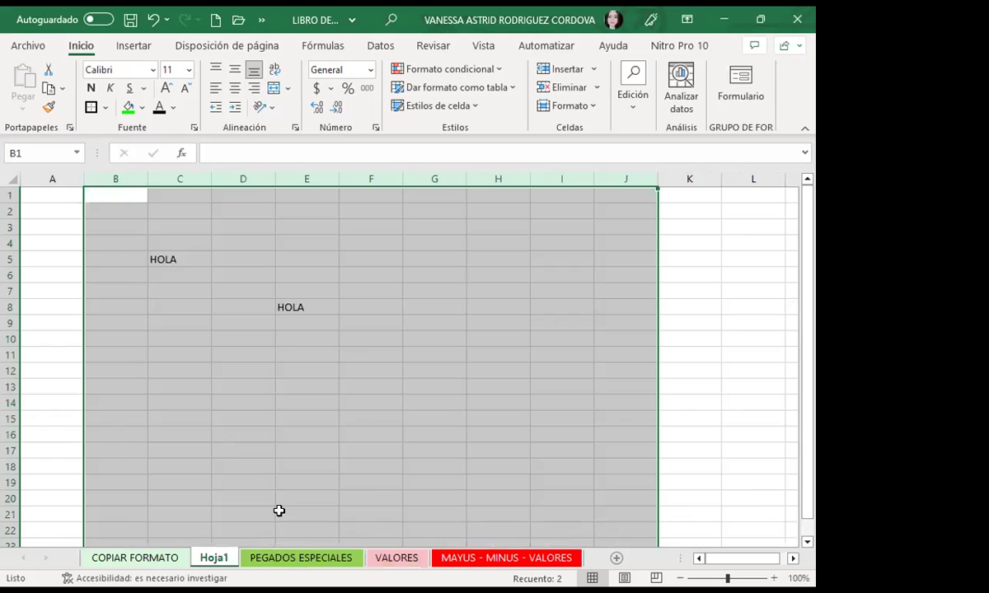
Step: Unhide the CREACION DE FORMATO (2) sheet
right_click(206, 557)
left_click(248, 521)
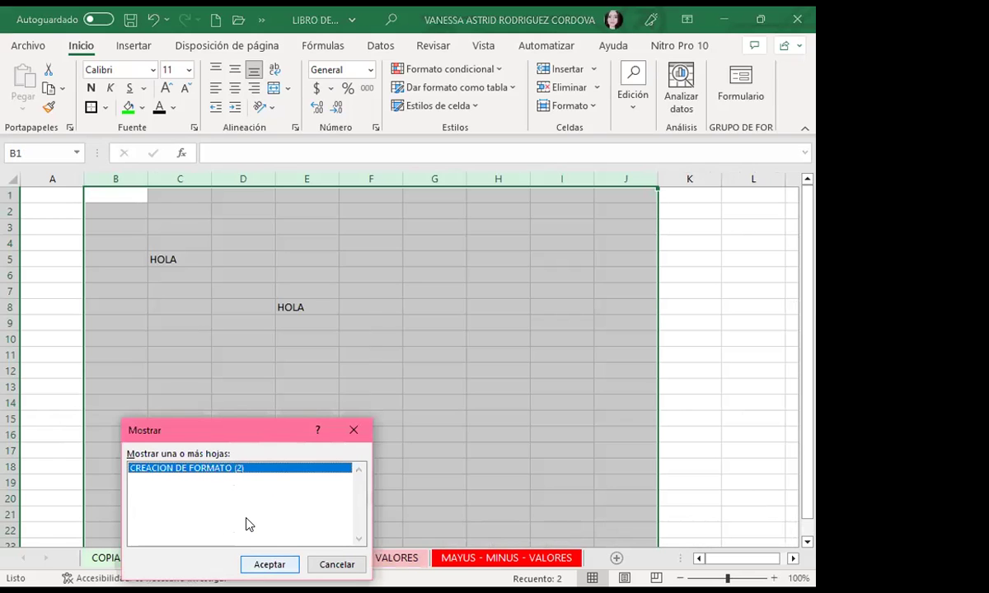
key("Return")
left_click(264, 489)
Step: Copy the formatting of the EXCEL BÁSICO I banner in A1:H22 with Copiar formato
scroll(155, 323, "up", 2)
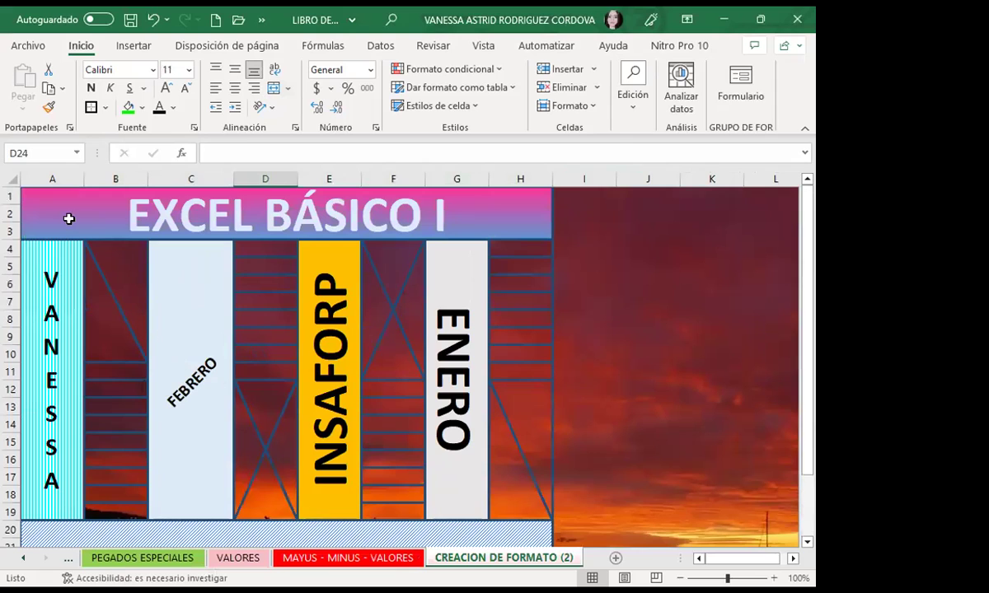
left_click_drag(42, 192, 524, 506)
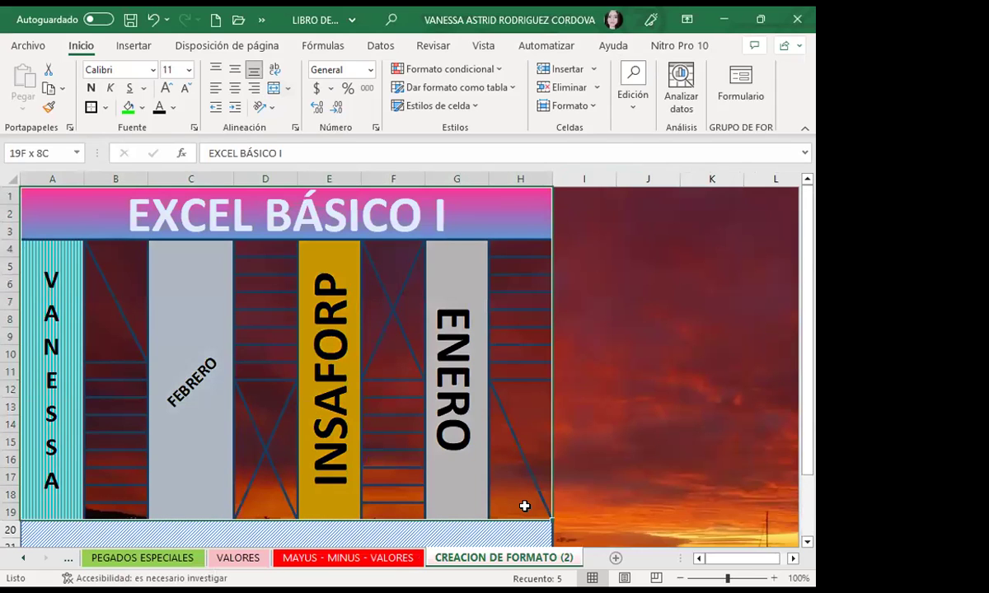
scroll(435, 449, "down", 2)
left_click_drag(524, 505, 300, 424)
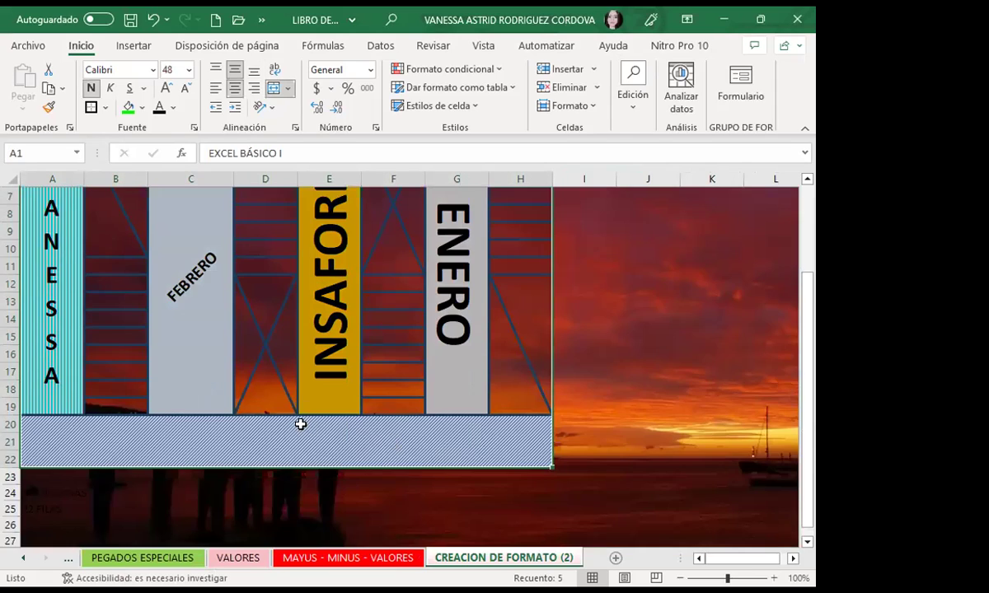
scroll(229, 387, "up", 2)
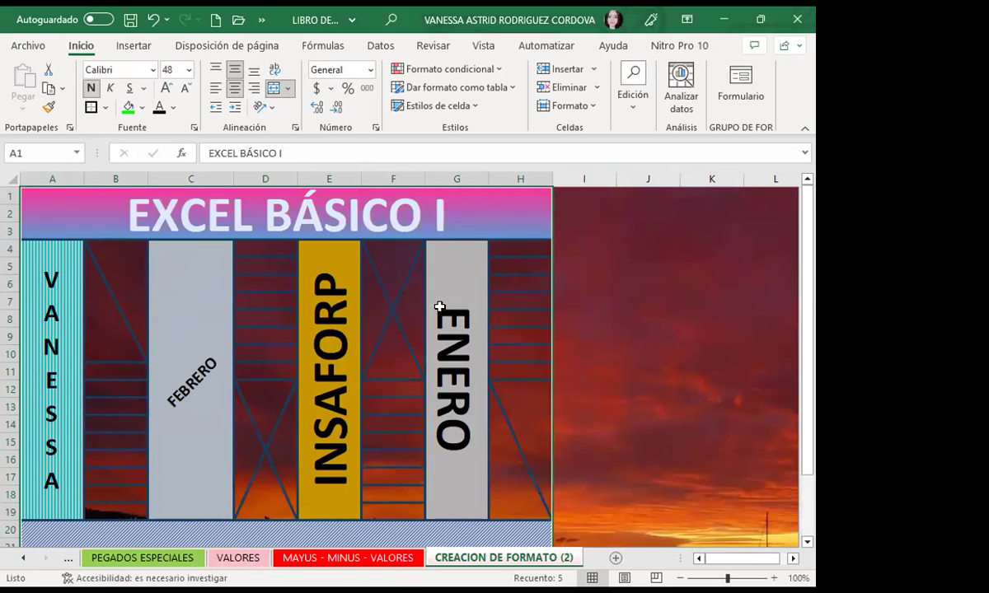
left_click(47, 108)
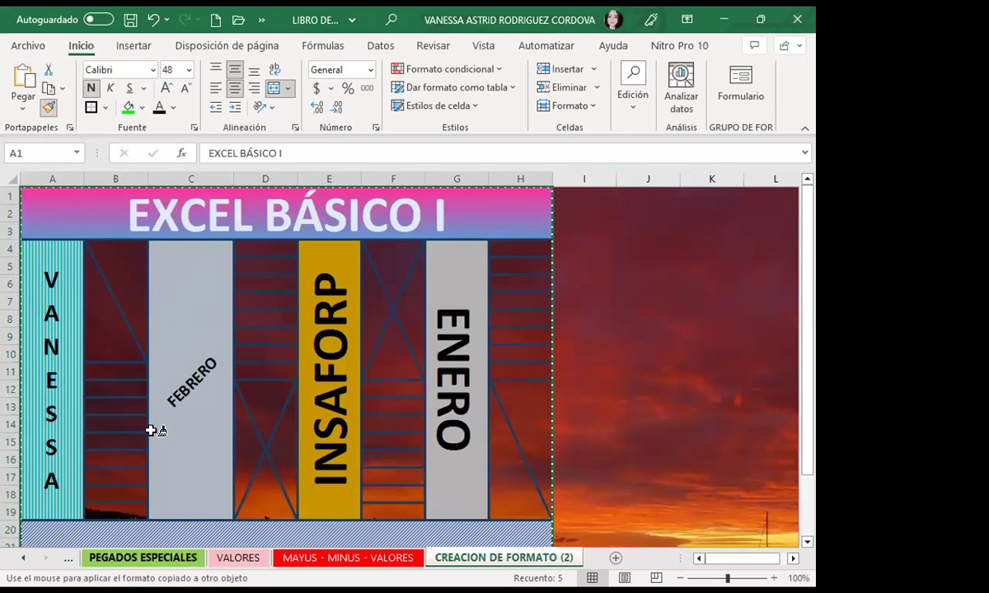
Step: Paint the copied banner format onto the COPIAR FORMATO sheet starting at A66
left_click(143, 558)
left_click(18, 562)
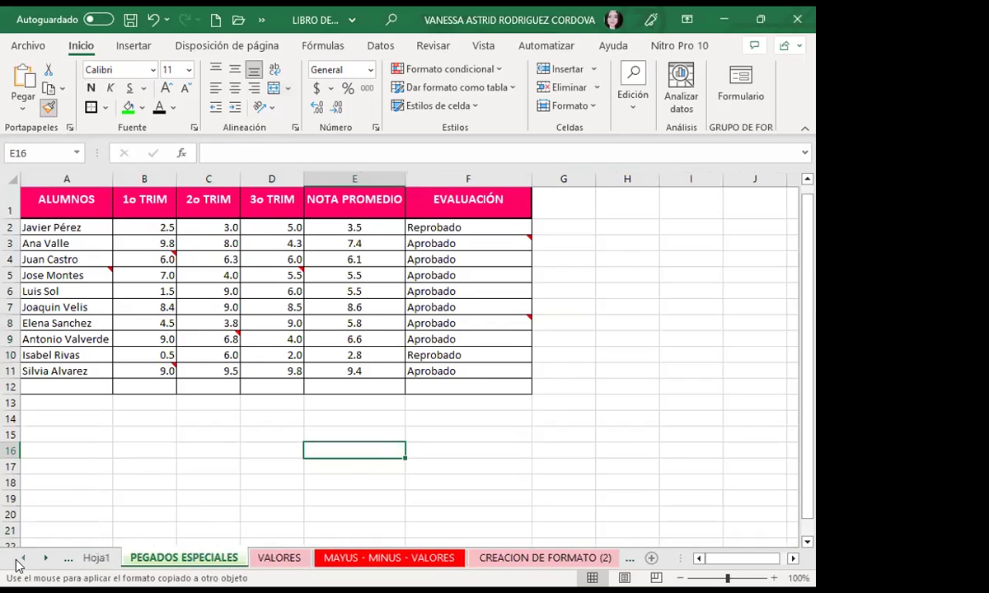
left_click(16, 563)
key("ctrl+Page_Up")
key("ctrl+Page_Up")
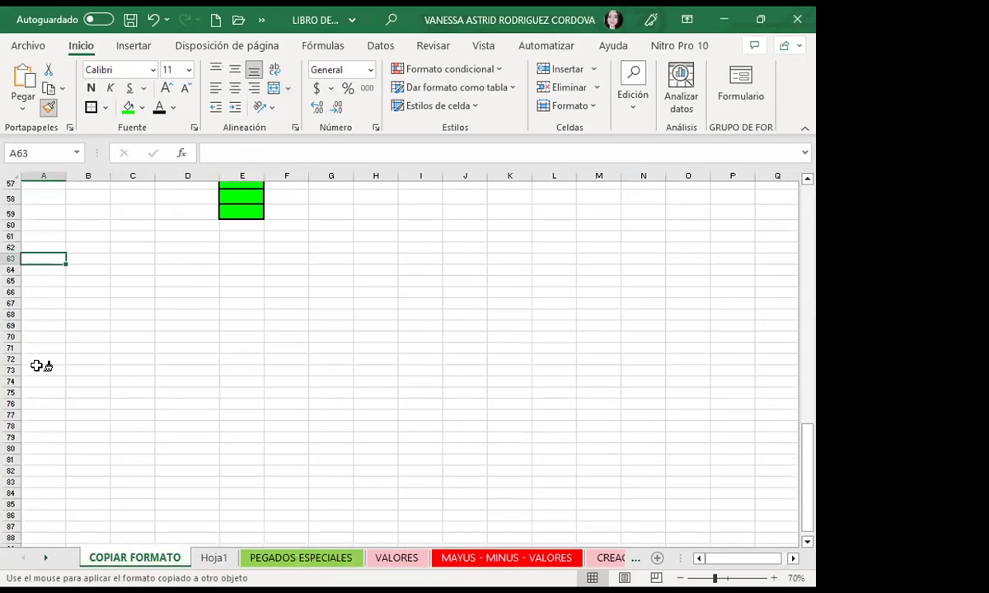
left_click(32, 291)
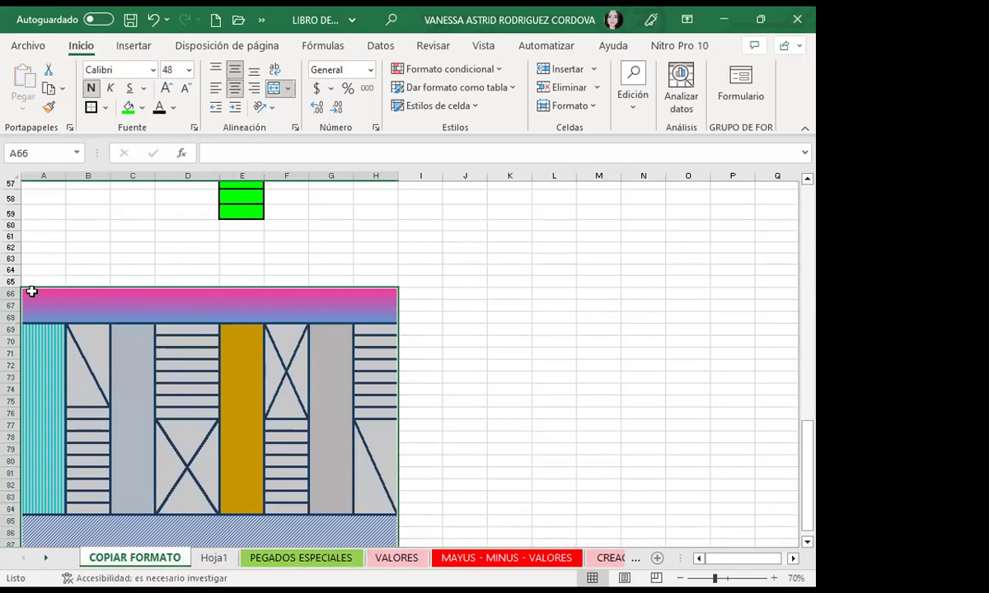
scroll(471, 426, "down", 2)
left_click(472, 428)
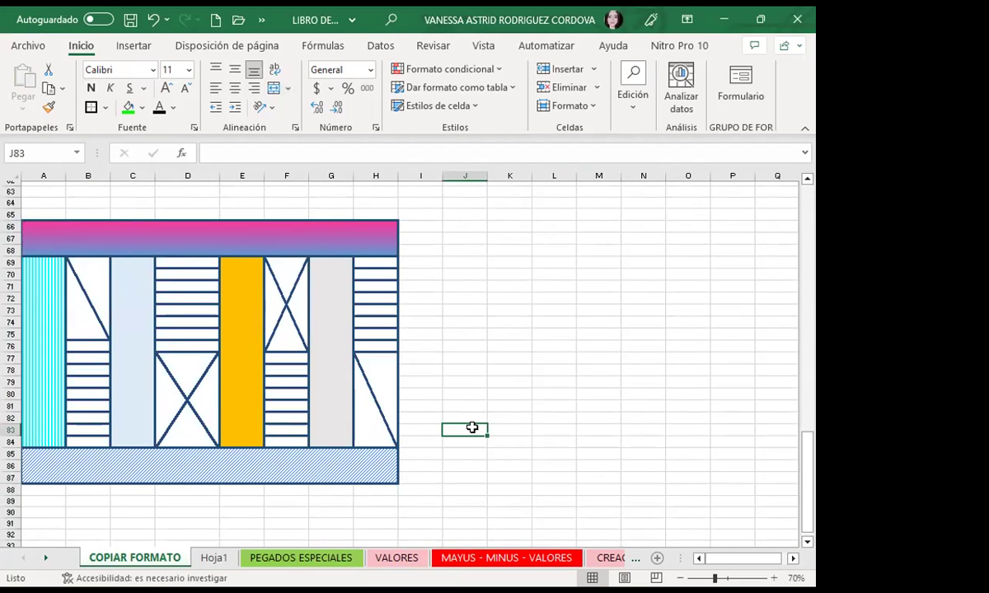
Step: Type a first name into the orange column's merged cell E69
left_click(231, 312)
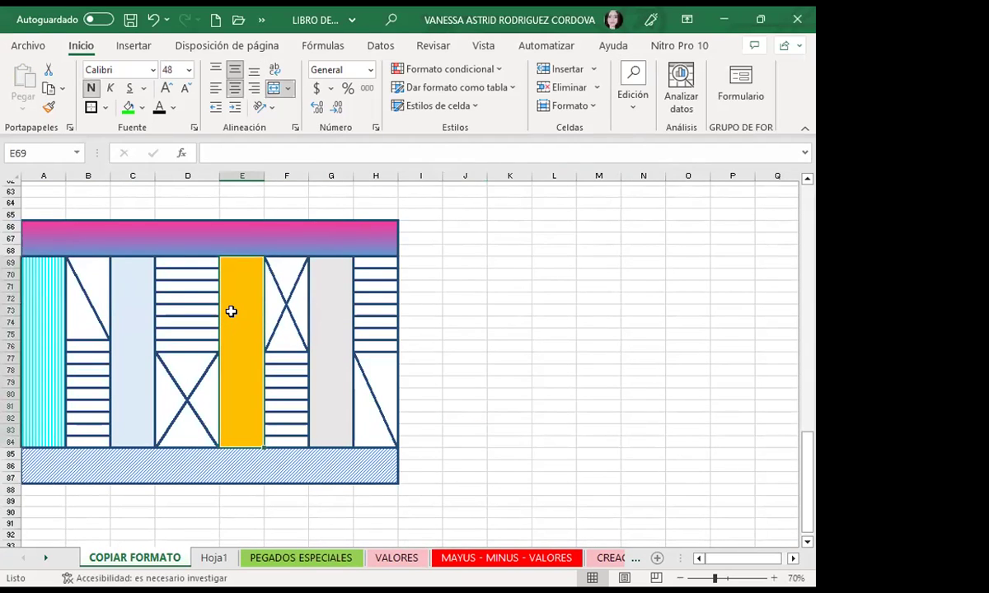
type("VANESSA")
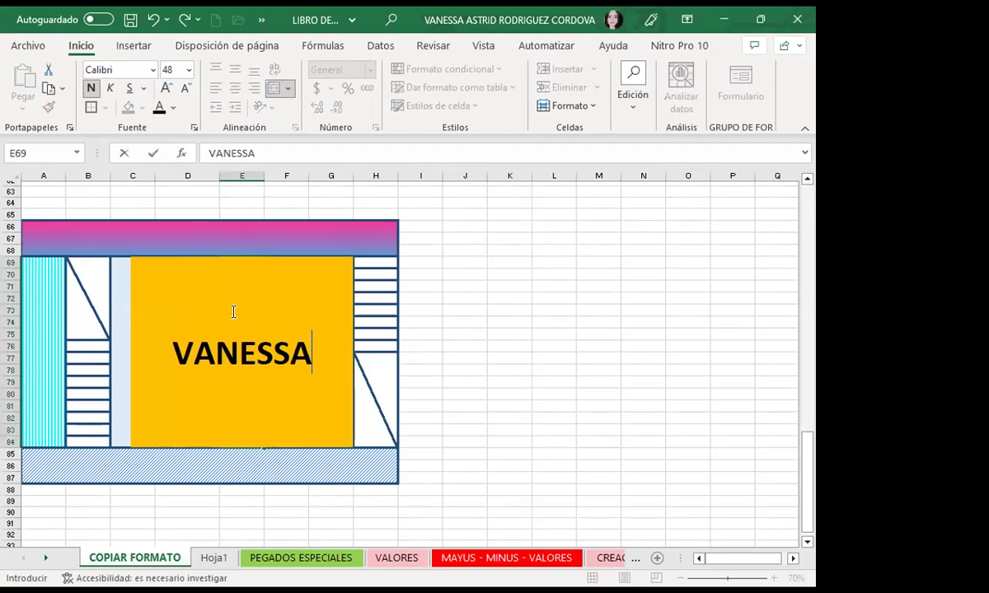
left_click(469, 396)
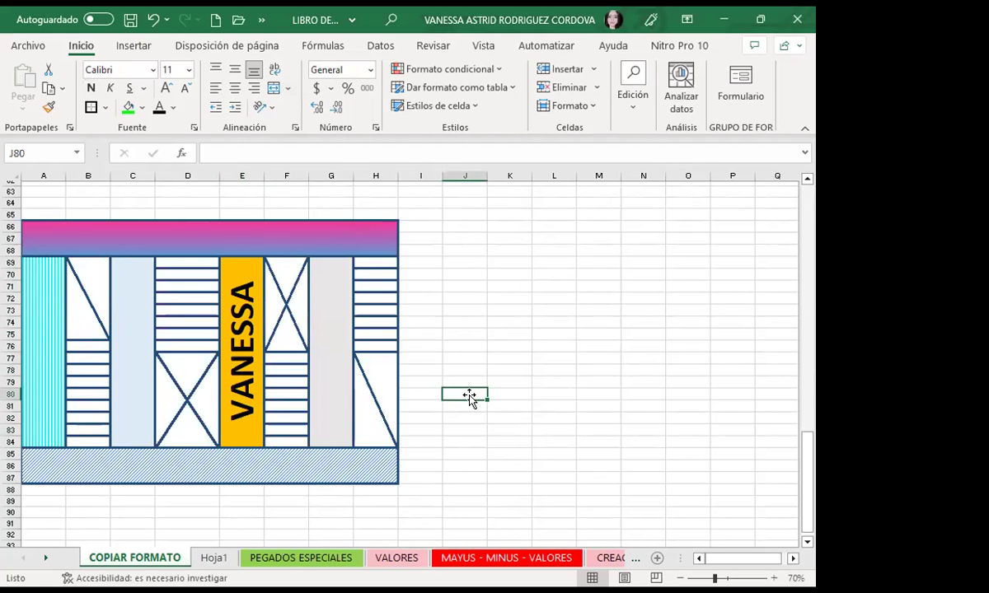
Step: Enter EL SALVADOR in the pink header cell A66, correcting typos along the way
left_click(149, 237)
type("EL D")
key("BackSpace")
type("SA")
type("LCA")
key("BackSpace")
key("BackSpace")
type("VADOR")
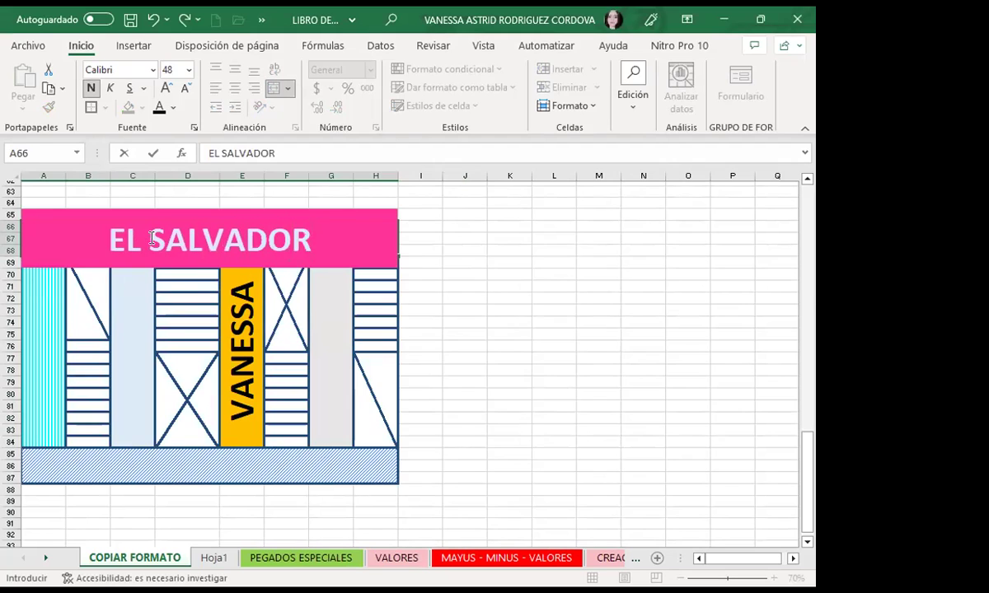
left_click(457, 407)
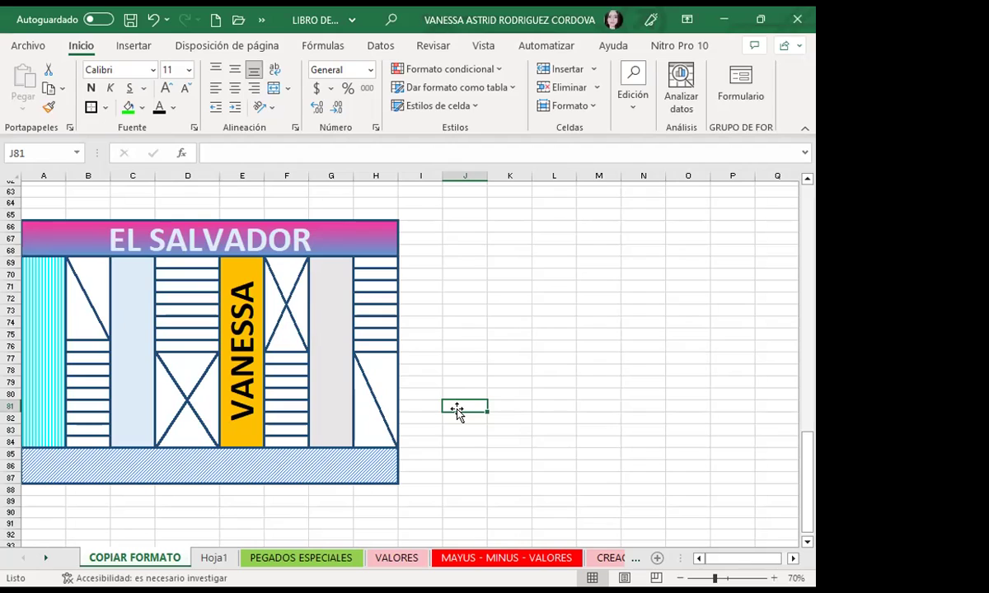
left_click(157, 505)
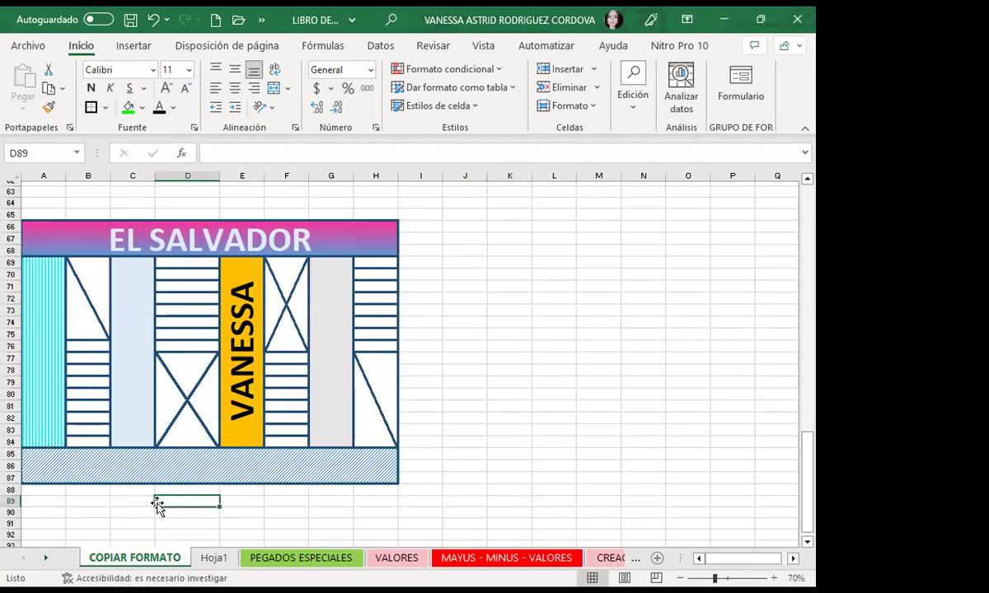
left_click(137, 458)
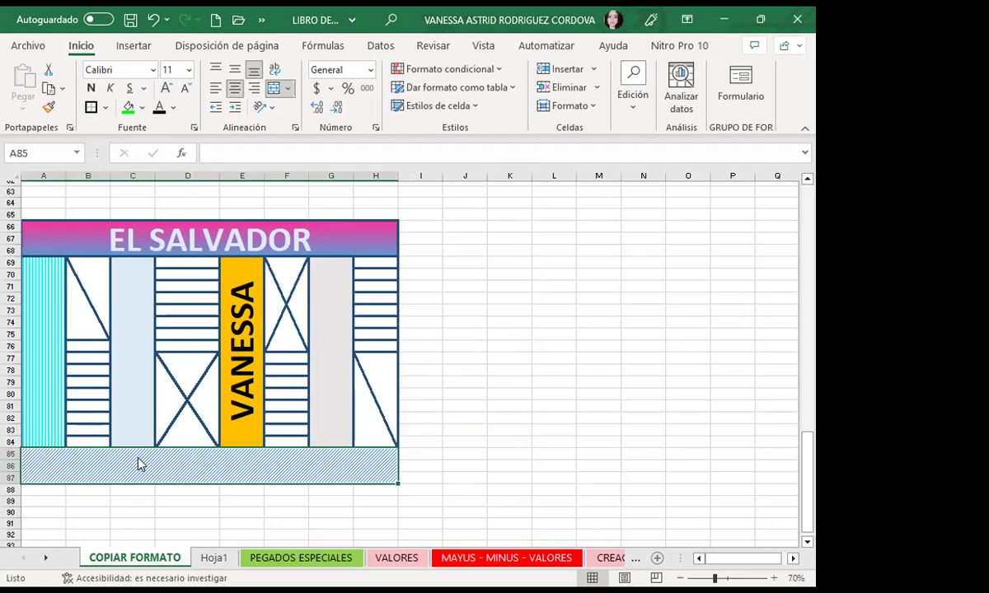
left_click(138, 464)
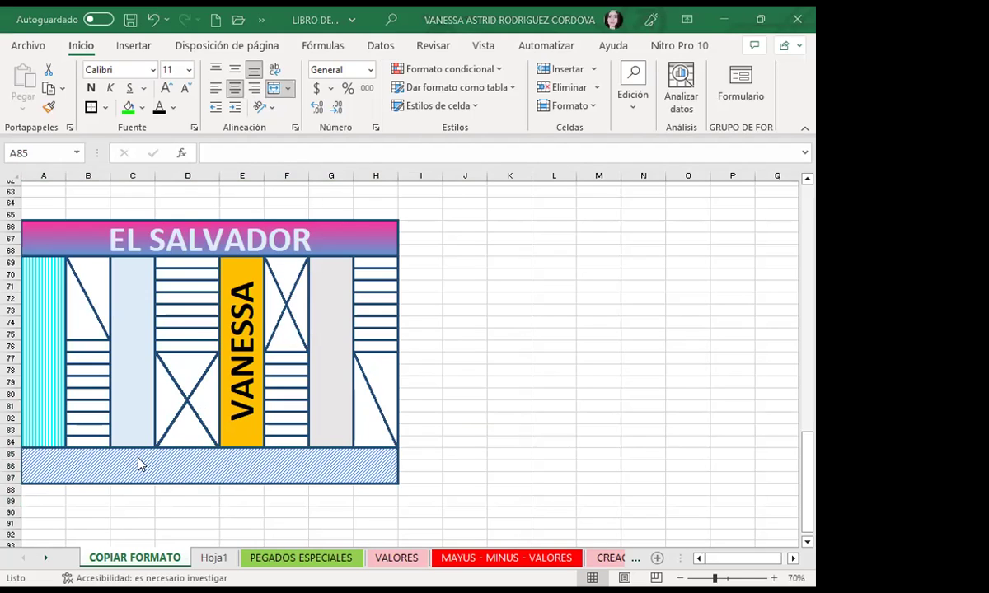
left_click(487, 344)
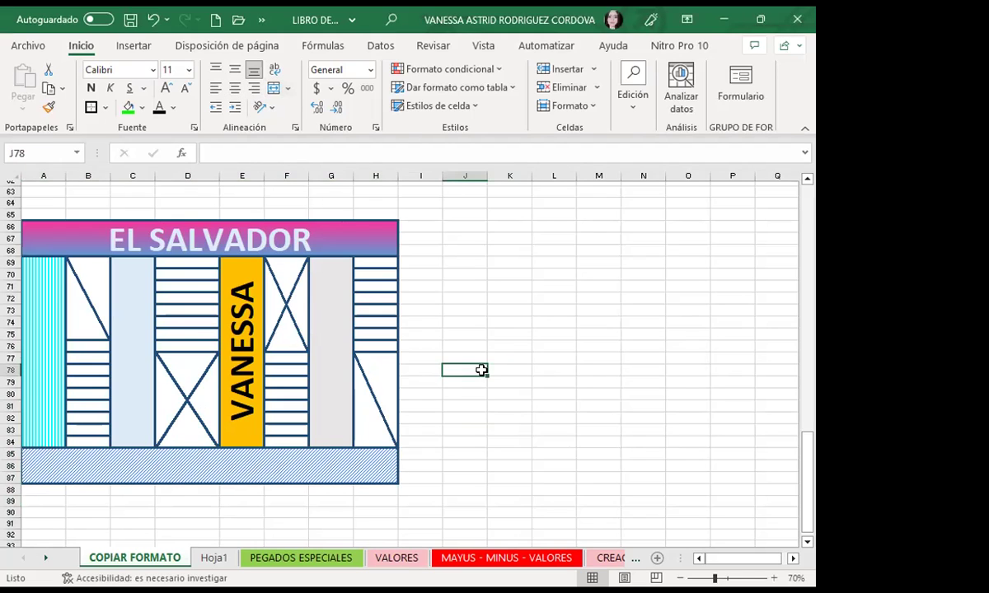
left_click(463, 322)
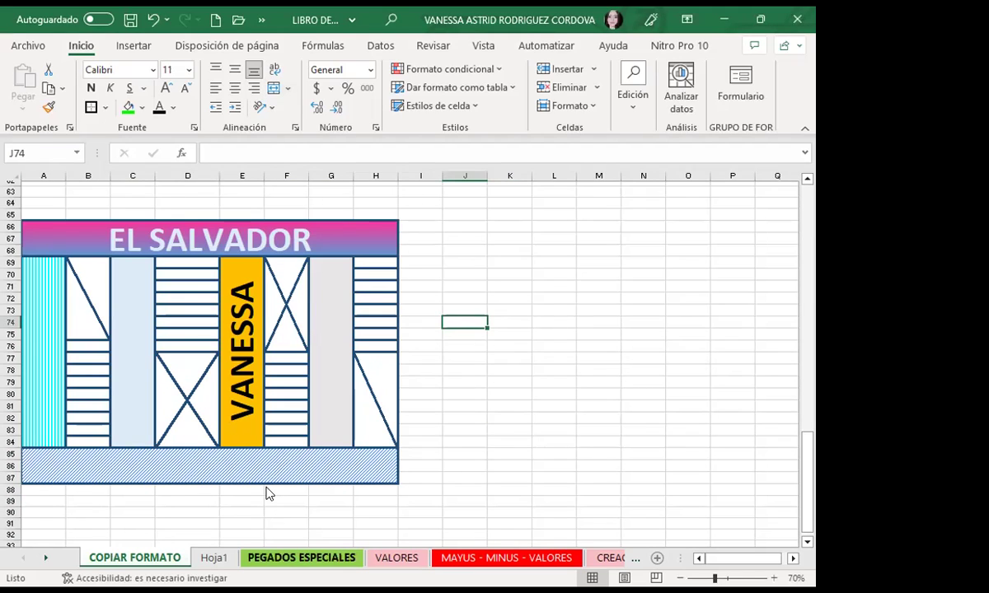
left_click(266, 493)
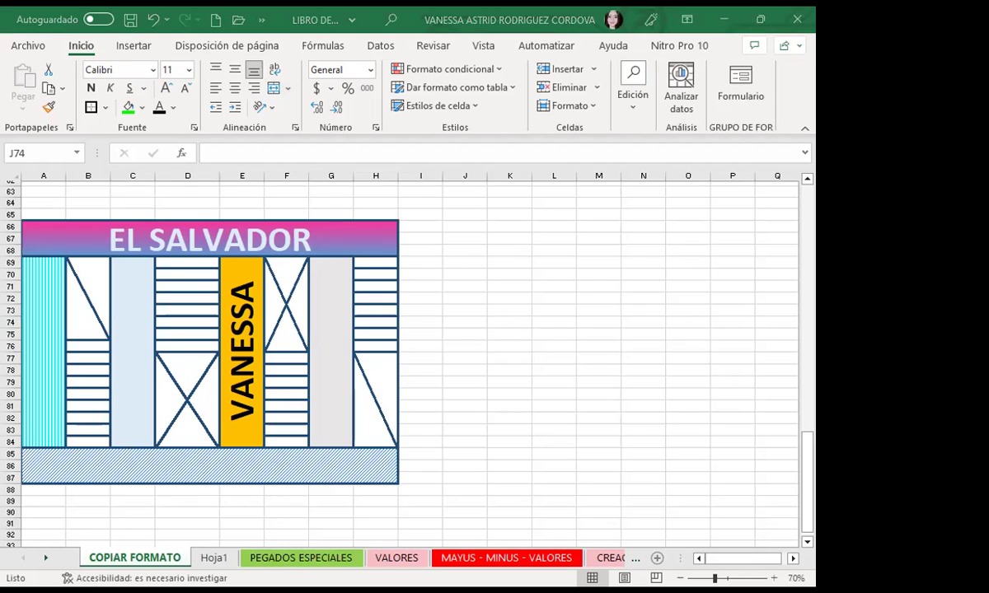
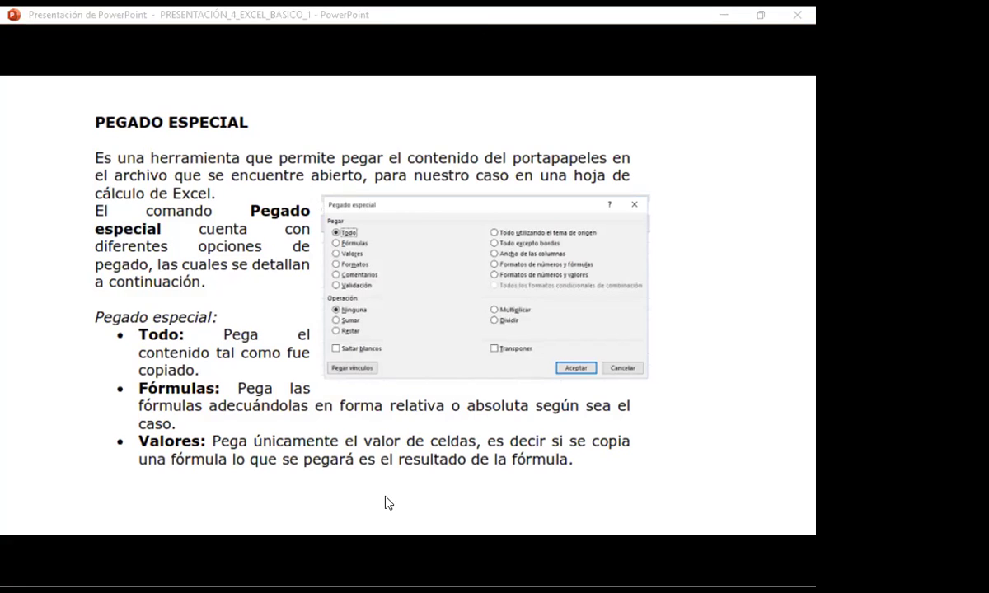
Step: Switch from the PowerPoint Pegado especial slide to the Excel workbook
key("alt+Tab")
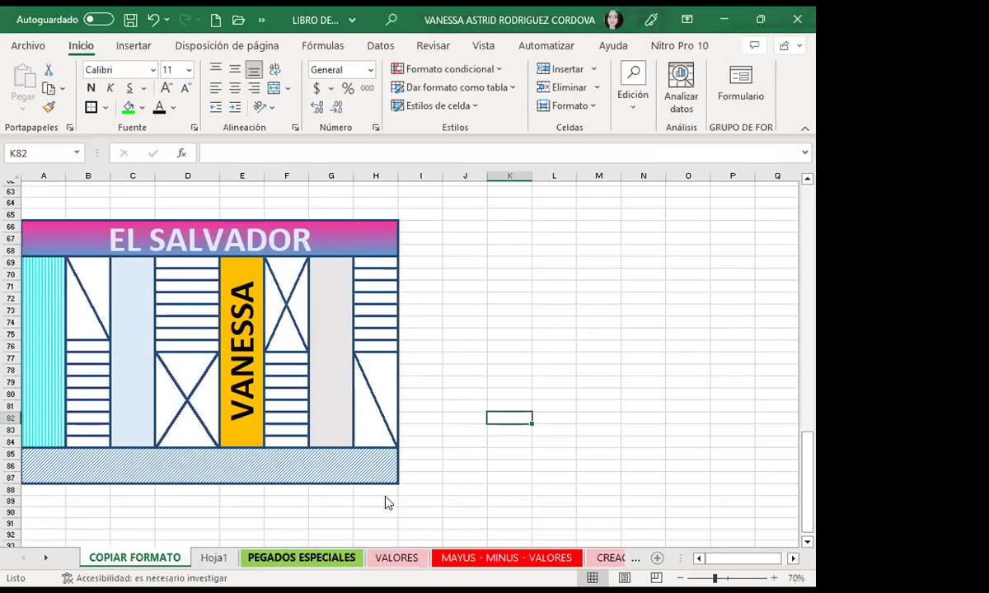
Step: On PEGADOS ESPECIALES, give A1:F12 Contorno and Interior borders via Format Cells
left_click(301, 558)
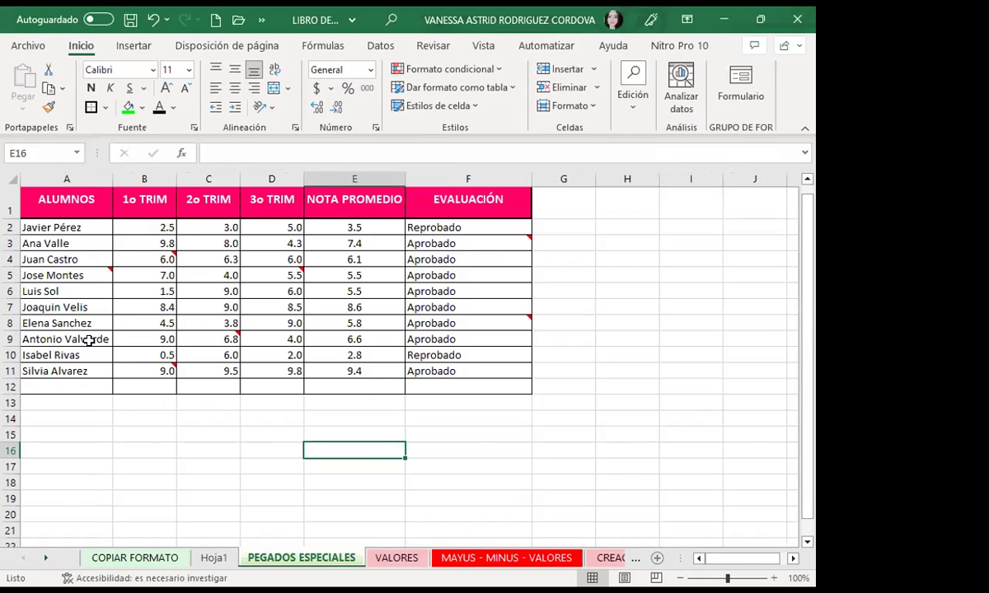
left_click(54, 196)
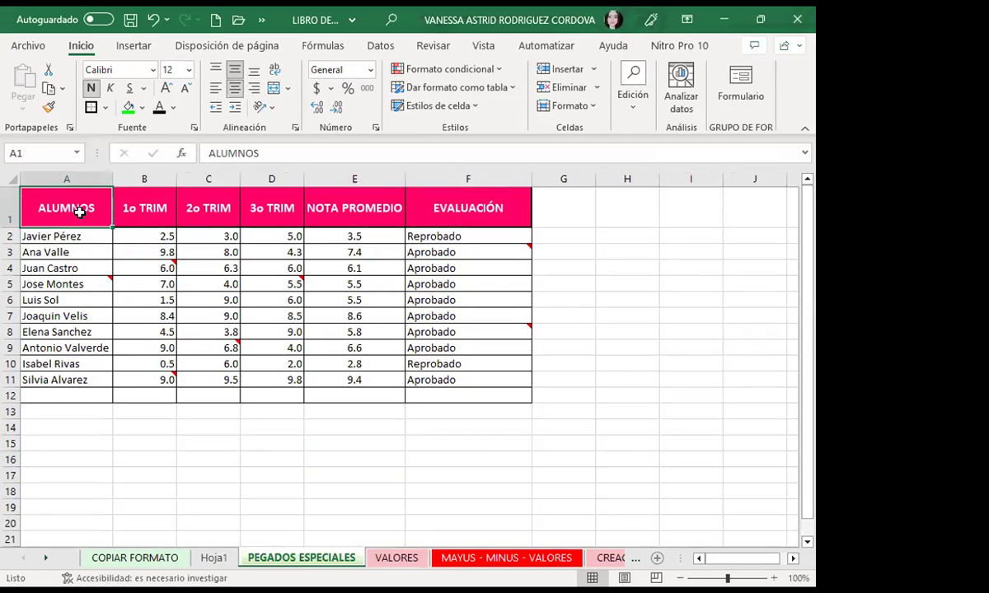
left_click_drag(79, 212, 486, 395)
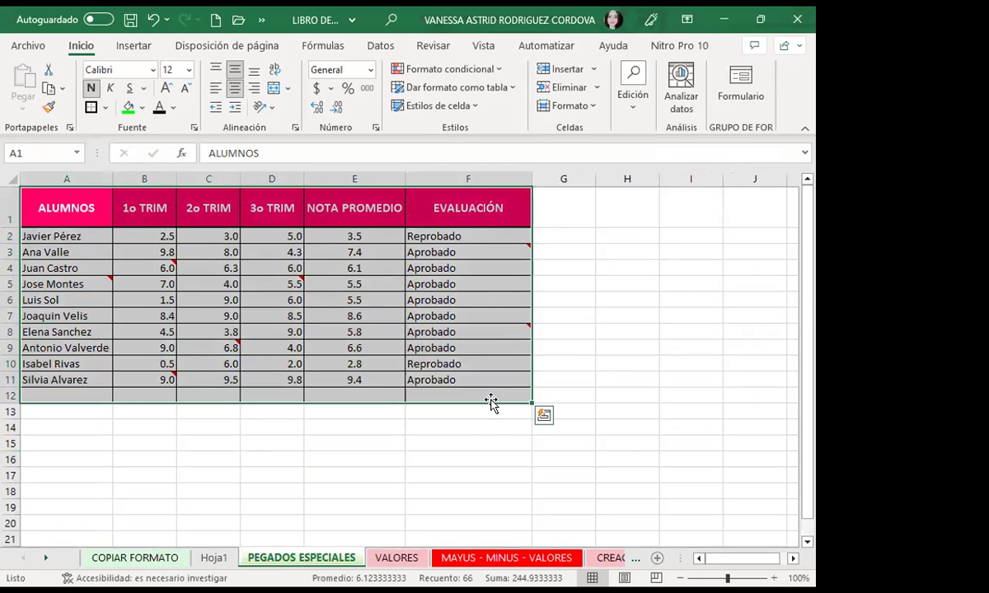
left_click(194, 129)
left_click(399, 115)
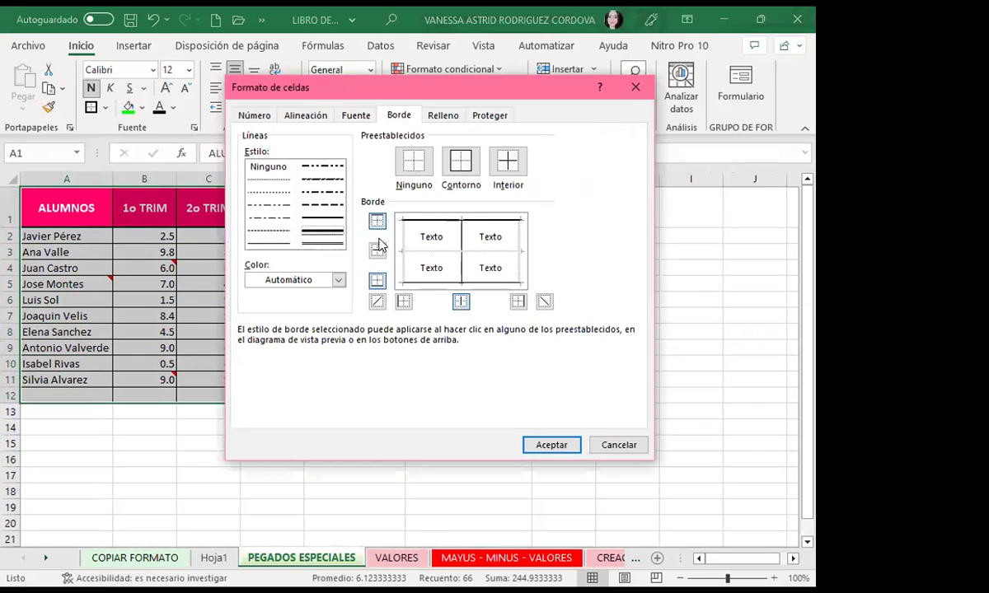
left_click(461, 161)
left_click(507, 160)
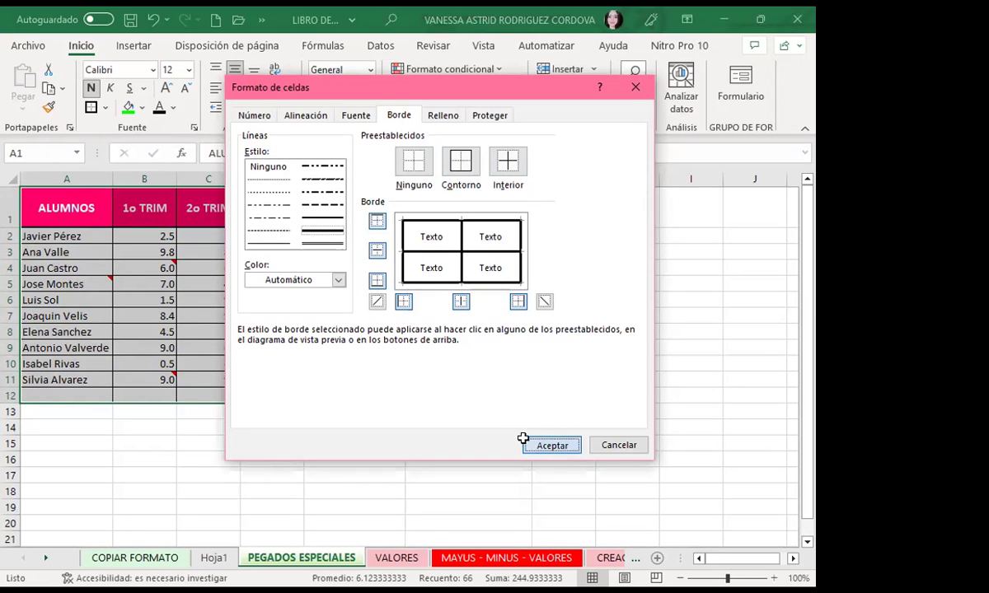
left_click(550, 445)
left_click(299, 477)
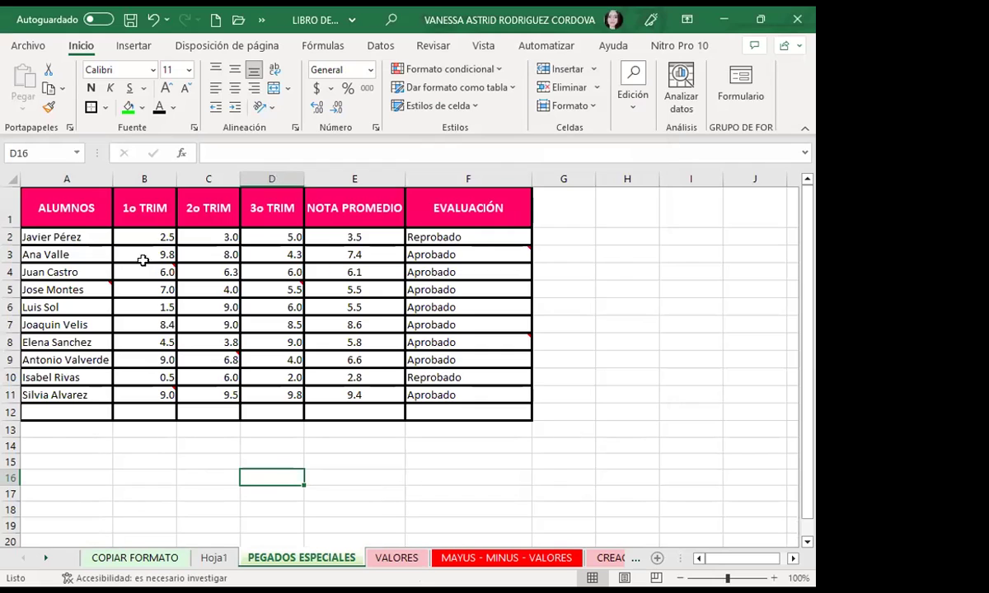
mouse_move(149, 268)
Step: Look through the Revisar, Vista and Datos ribbon tabs, ending back on Revisar
left_click(435, 47)
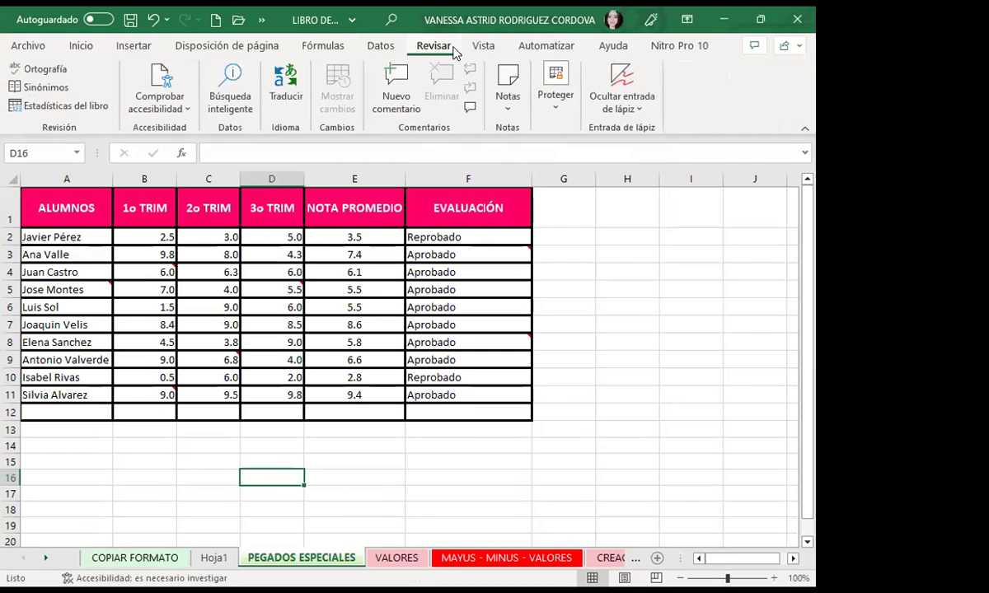
left_click(482, 46)
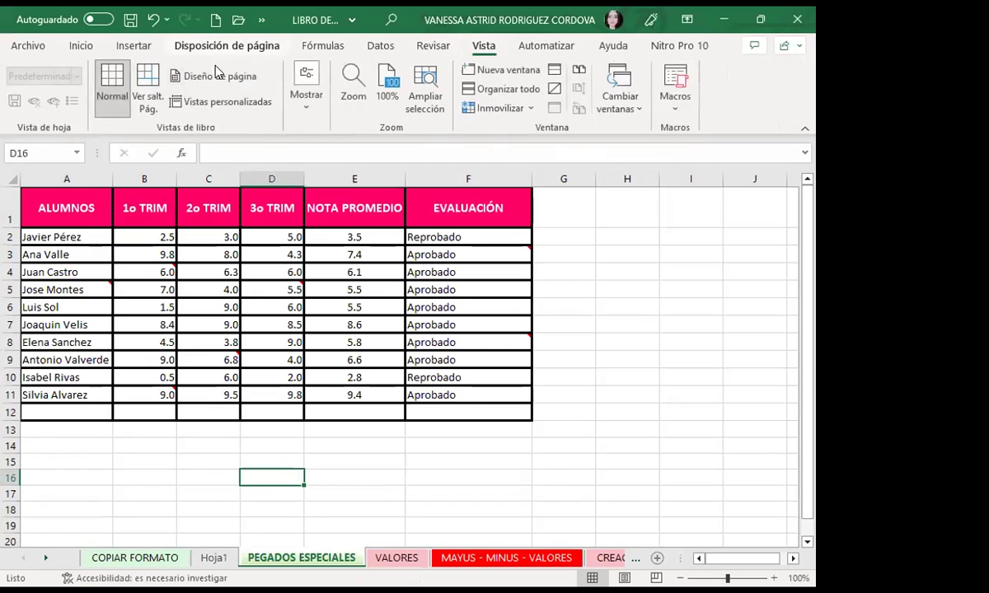
left_click(303, 112)
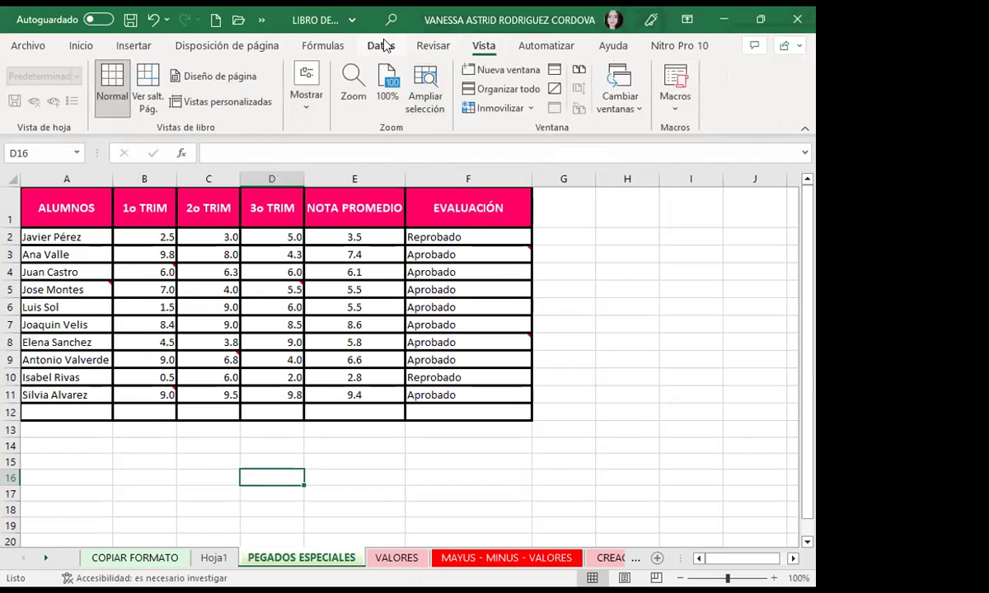
left_click(381, 45)
left_click(434, 47)
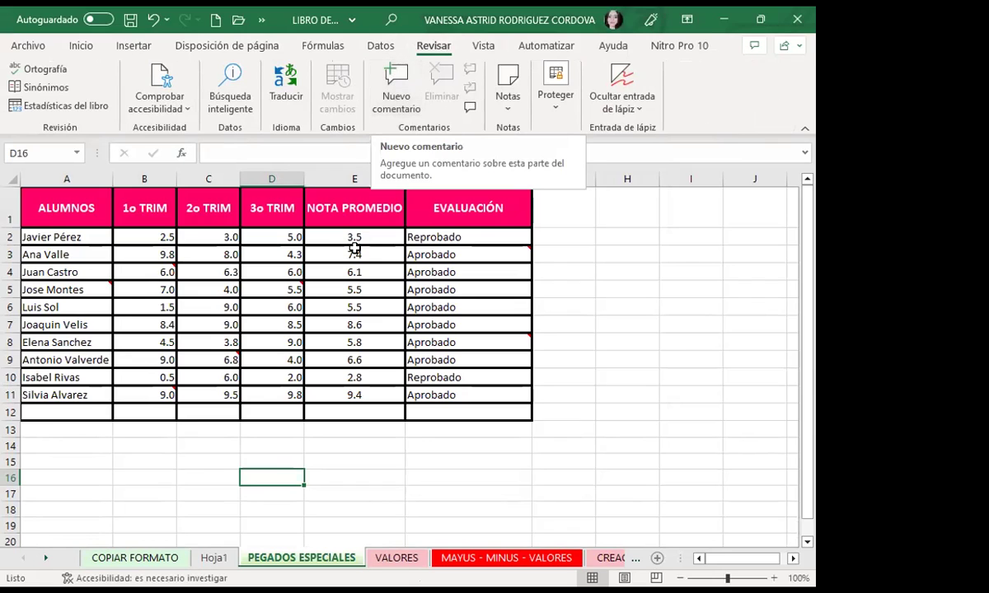
Step: Select cells B4, A5, D5 and D10 to view their notes, including D5's HOLA note
left_click(150, 270)
left_click(86, 291)
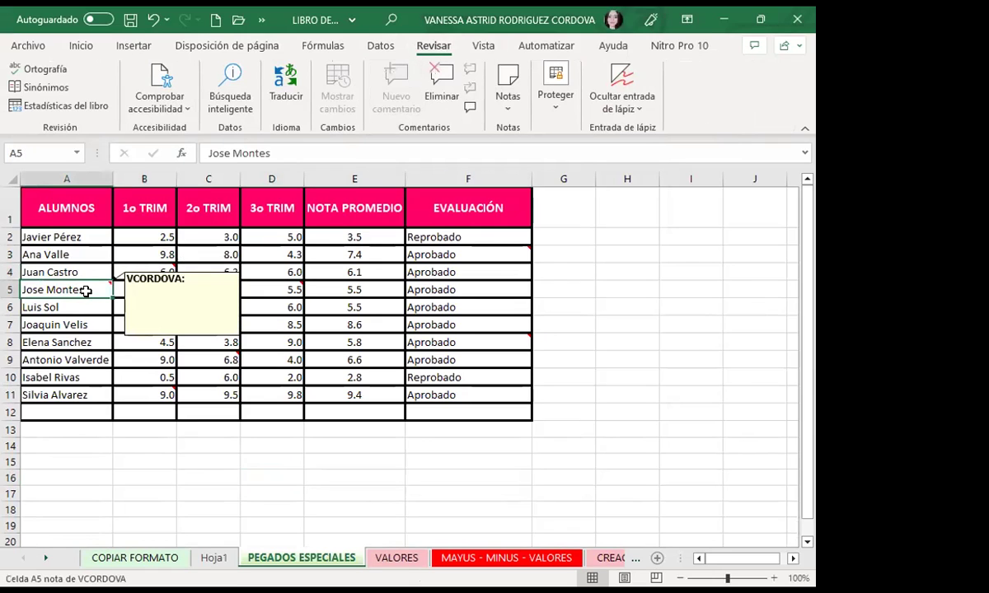
left_click(283, 288)
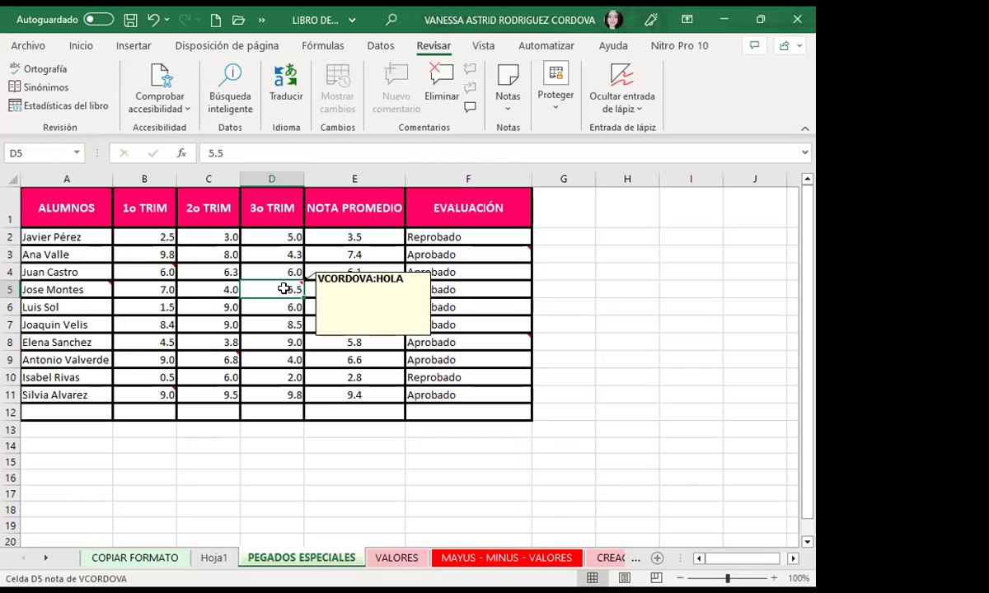
left_click(248, 370)
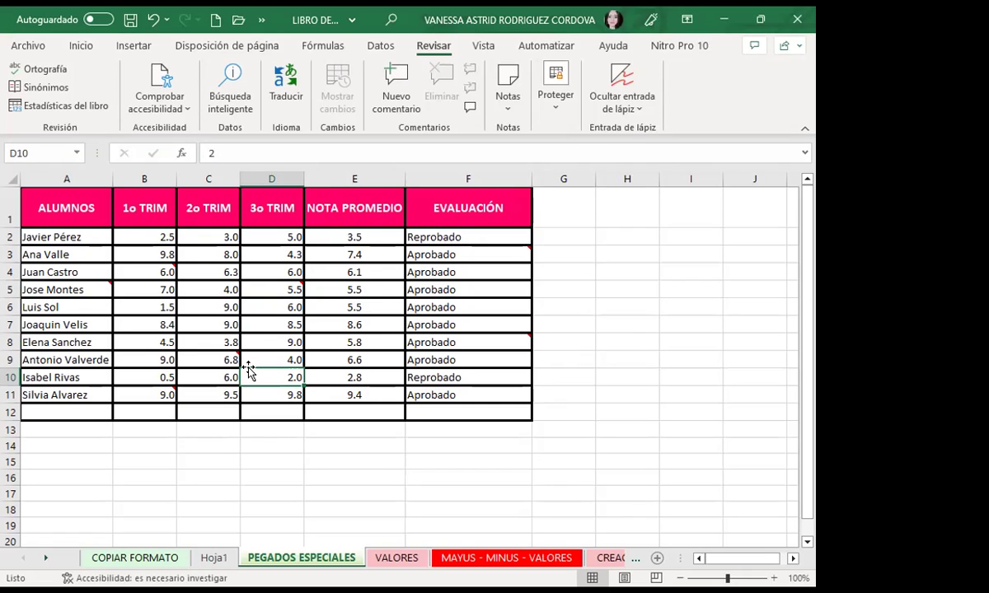
mouse_move(511, 255)
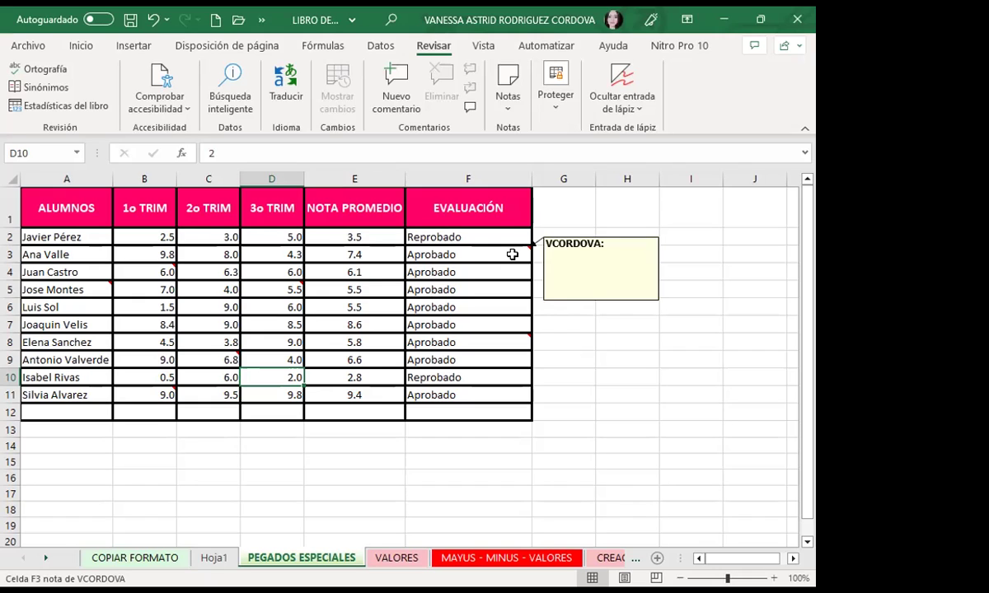
left_click(221, 236)
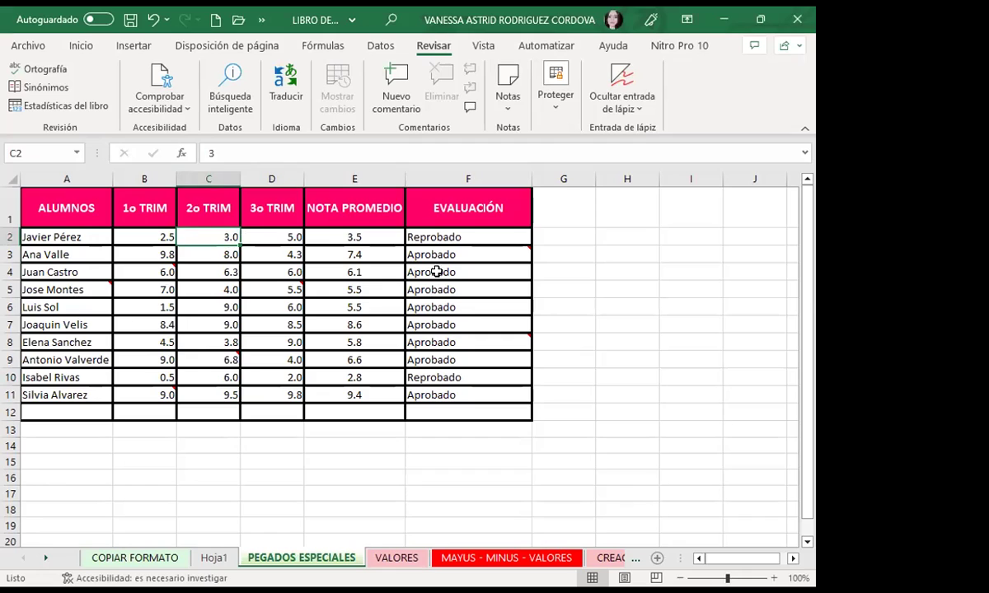
left_click(412, 237)
left_click(202, 254)
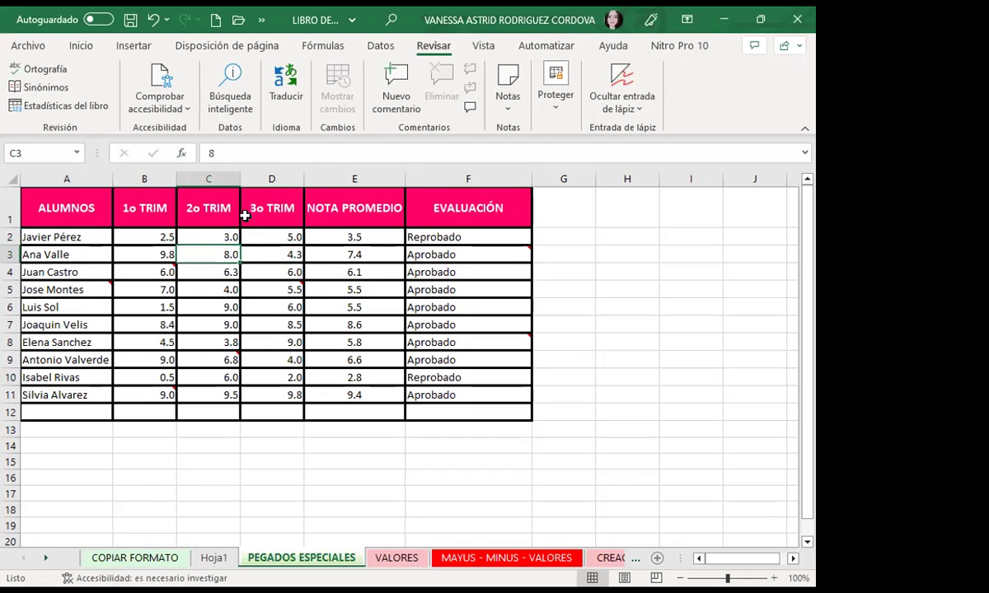
left_click(429, 236)
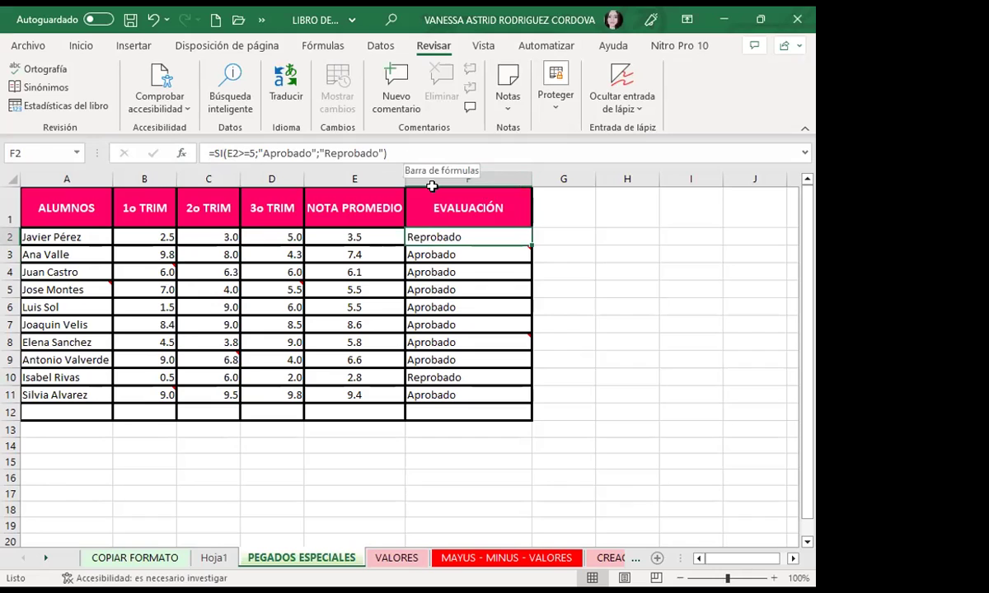
mouse_move(468, 248)
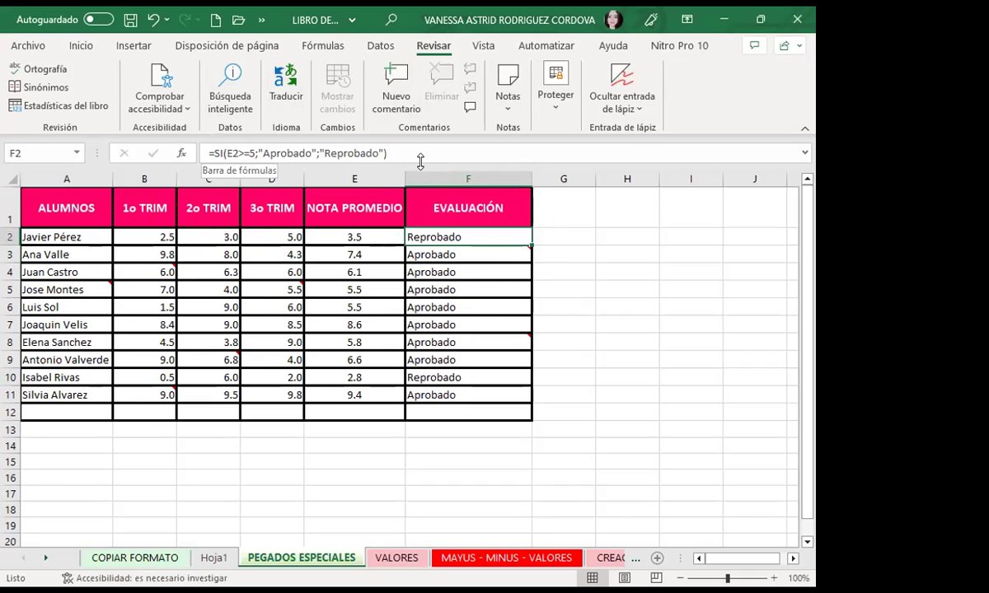
left_click(253, 293)
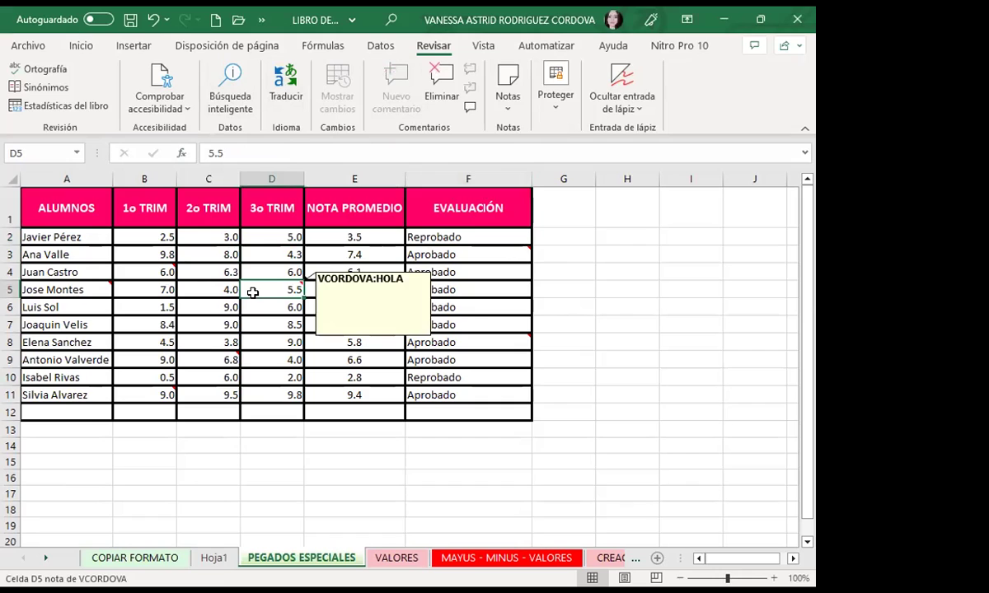
left_click(49, 411)
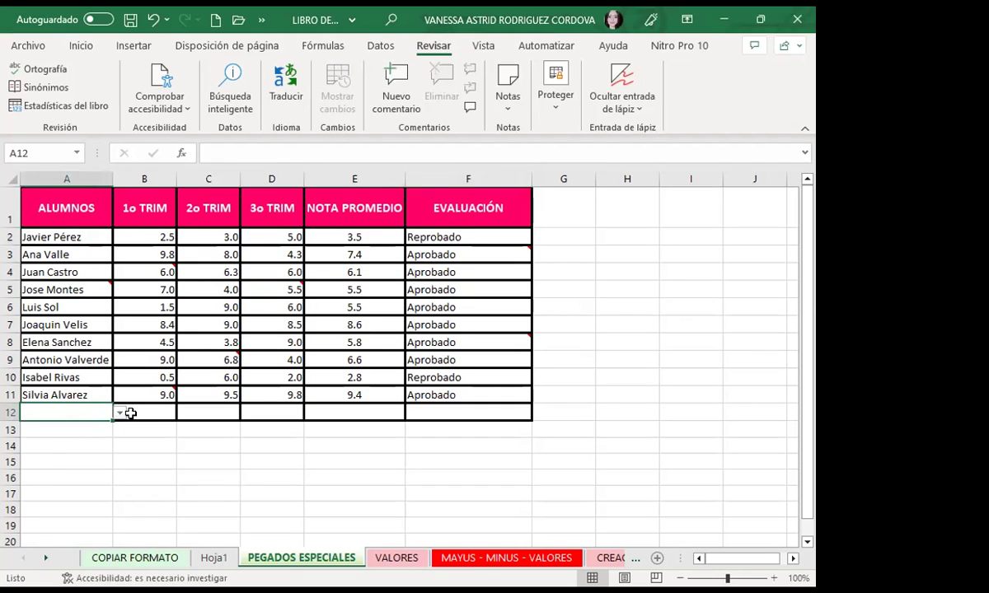
left_click(121, 414)
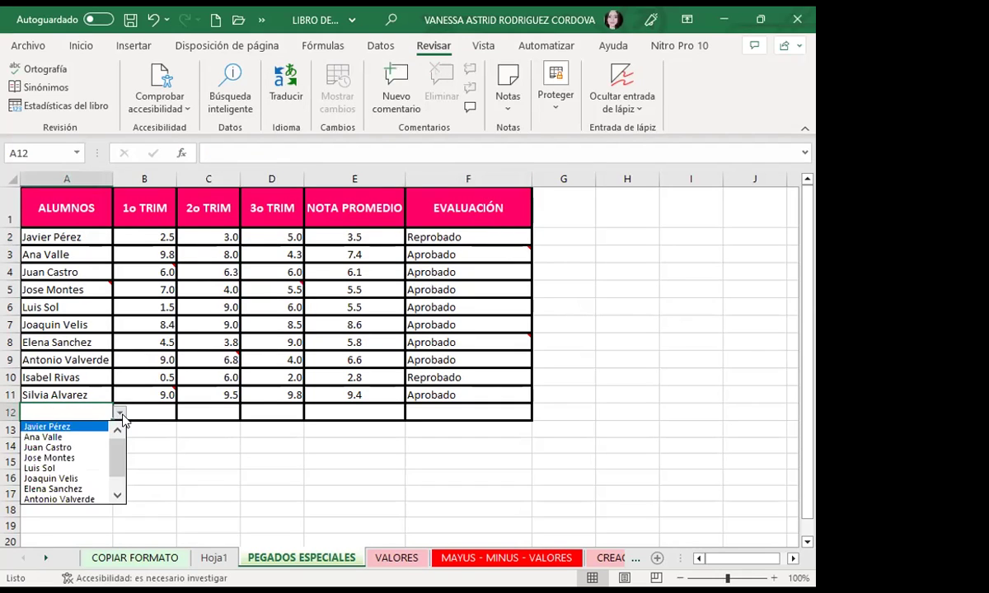
left_click(165, 411)
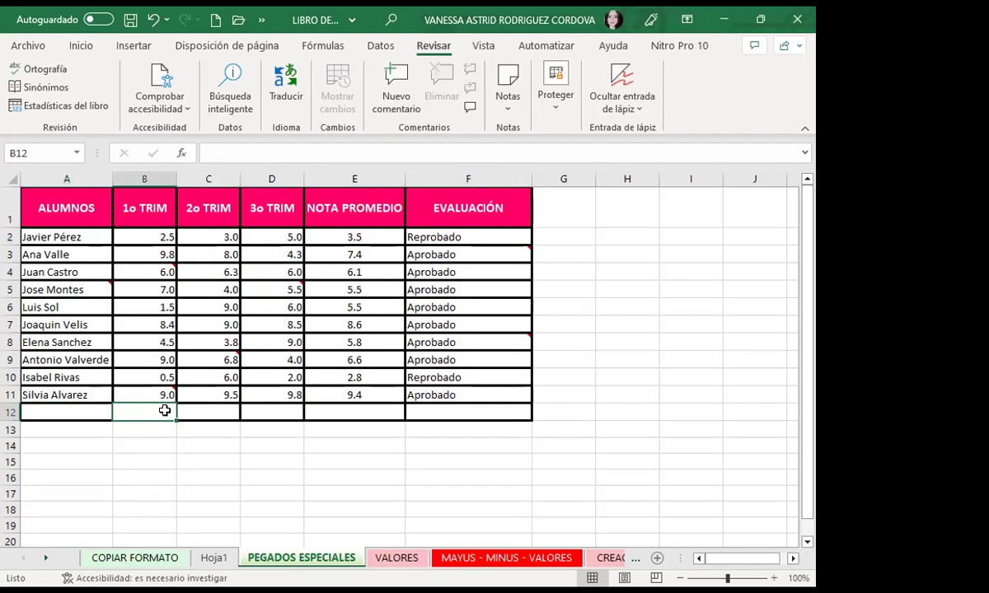
left_click(419, 413)
left_click(88, 411)
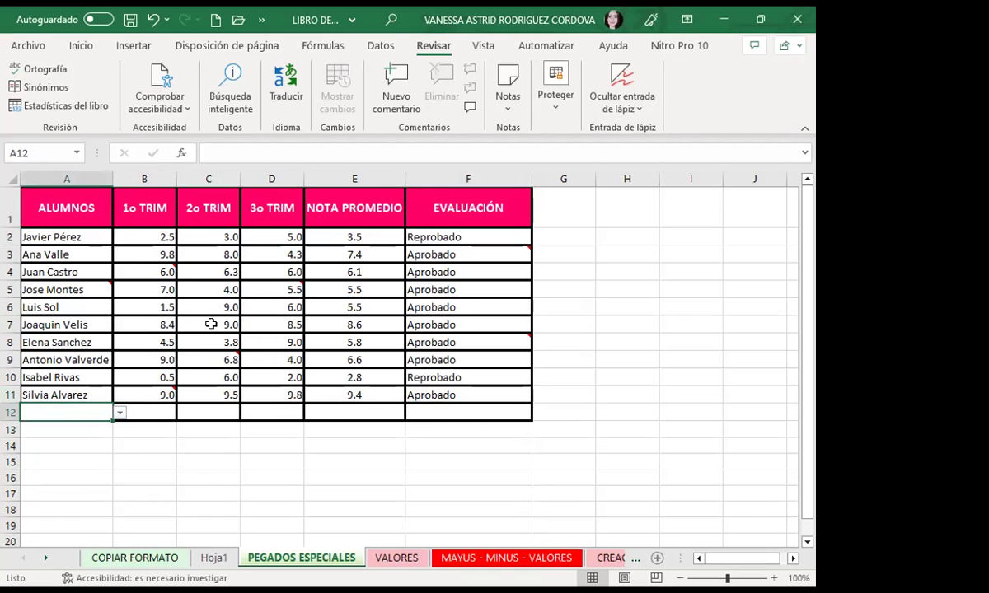
left_click(170, 321)
scroll(227, 445, "down", 2)
scroll(227, 439, "up", 2)
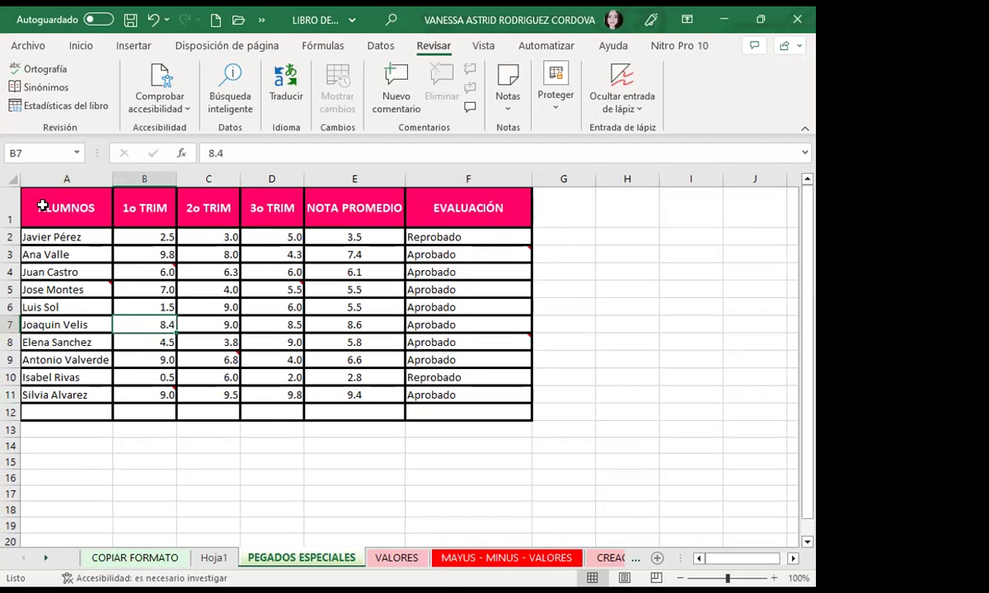
Step: Select the grades table A1:F12 and copy it from the Inicio tab
left_click_drag(41, 203, 508, 398)
key("ctrl+v")
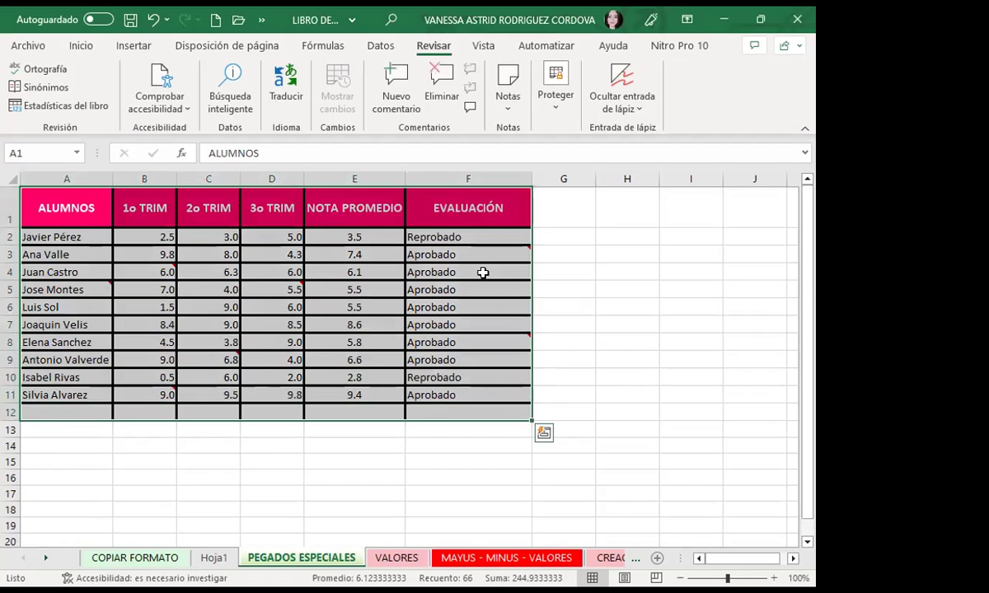
key("Escape")
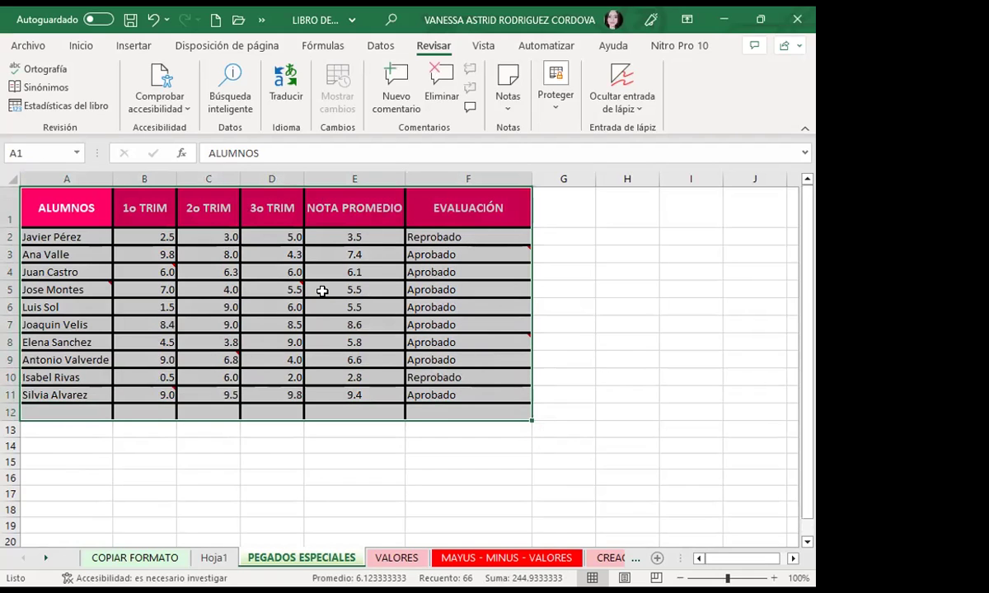
left_click(80, 47)
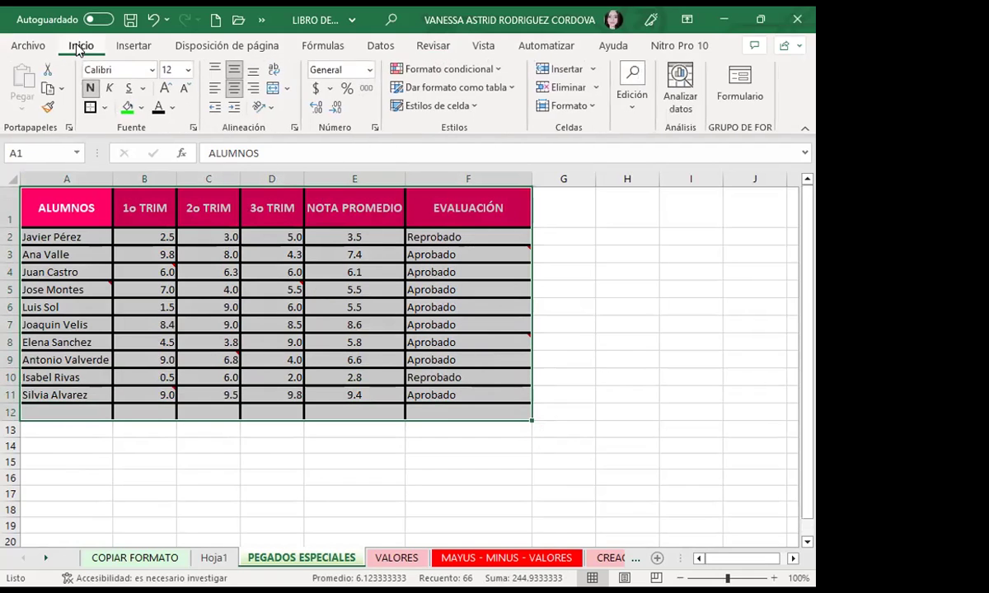
left_click(48, 90)
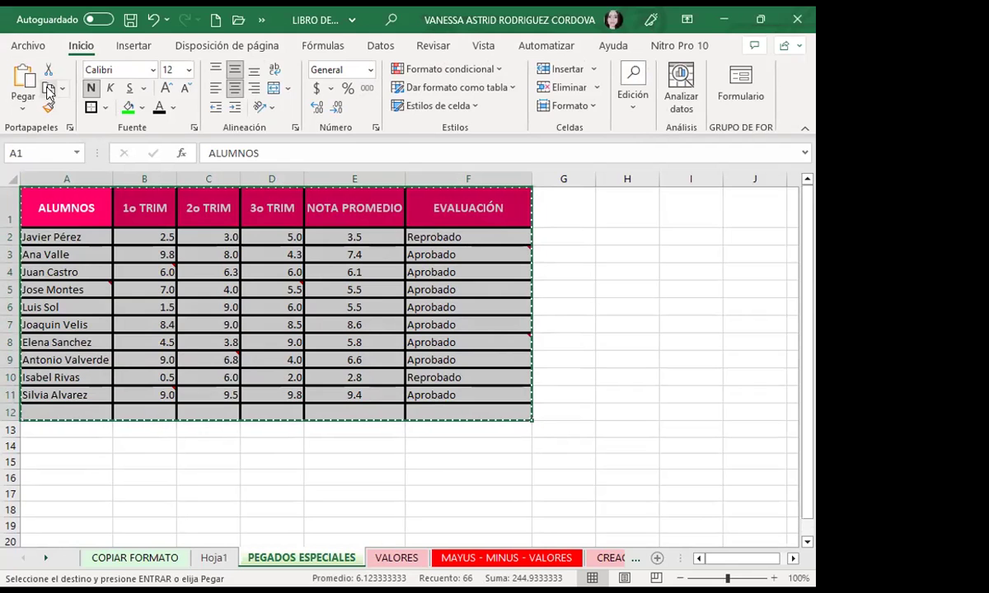
Step: Select A15 as the destination and show the Pegar paste choices
scroll(61, 352, "down", 1)
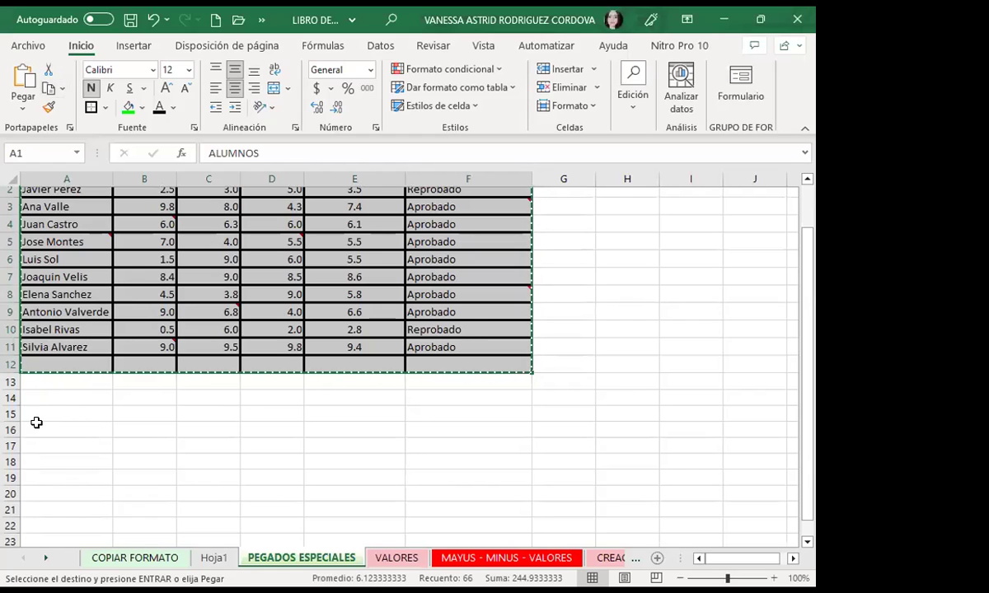
left_click(50, 411)
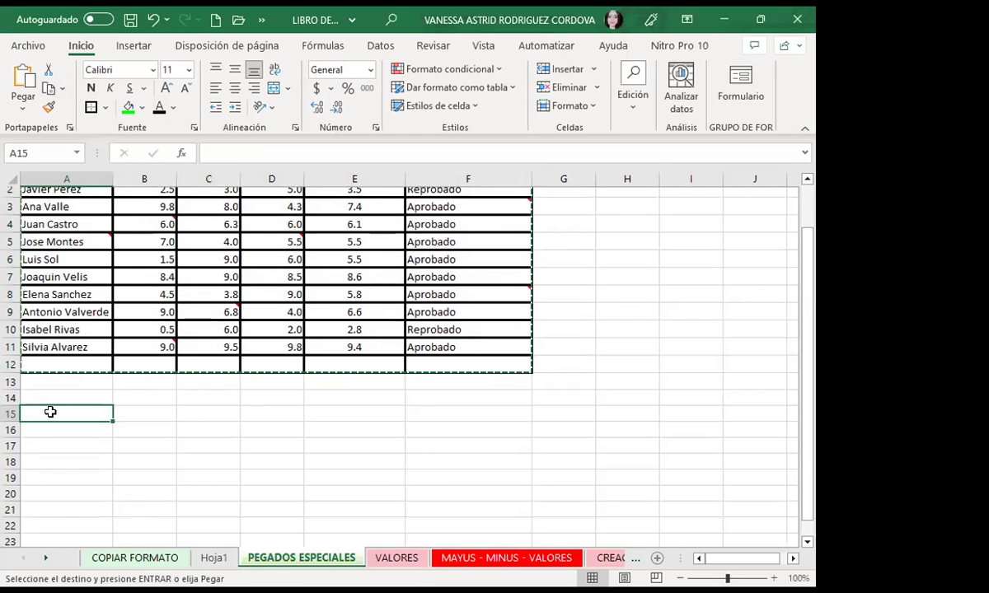
scroll(78, 404, "up", 1)
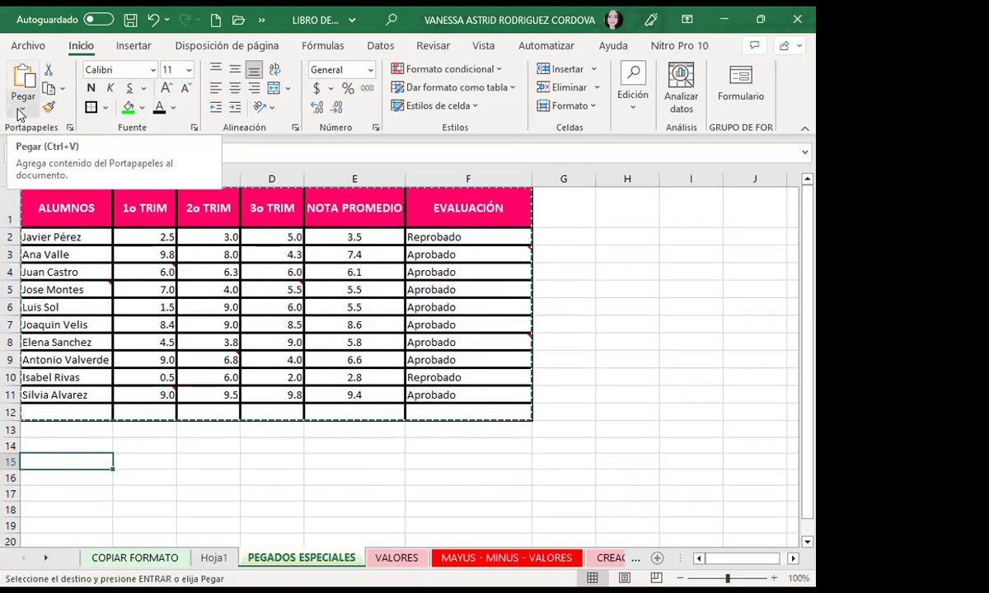
left_click(23, 113)
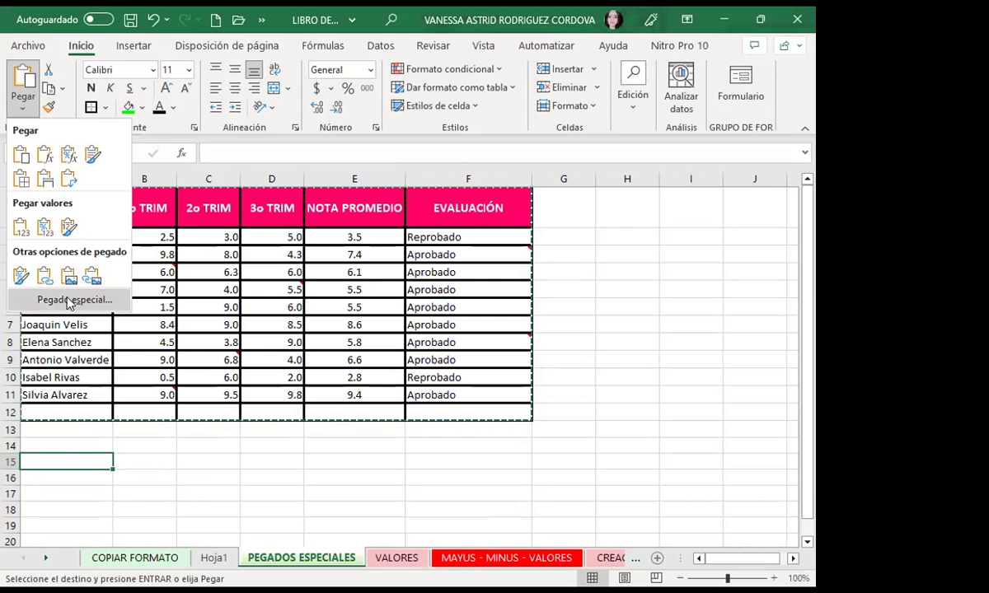
Step: Paste Special the copied table at A15 with Fórmulas only
left_click(70, 300)
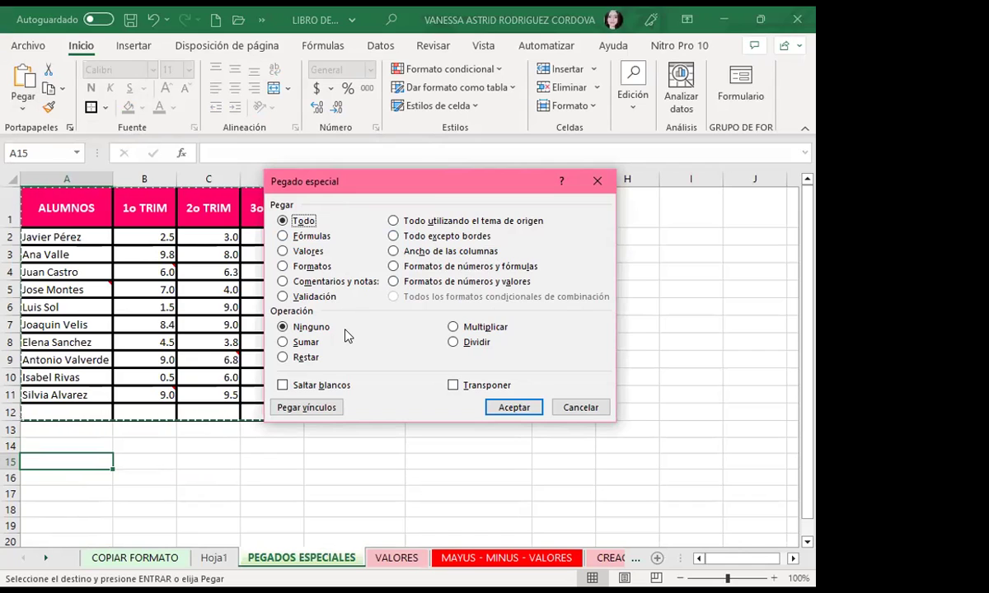
left_click(282, 237)
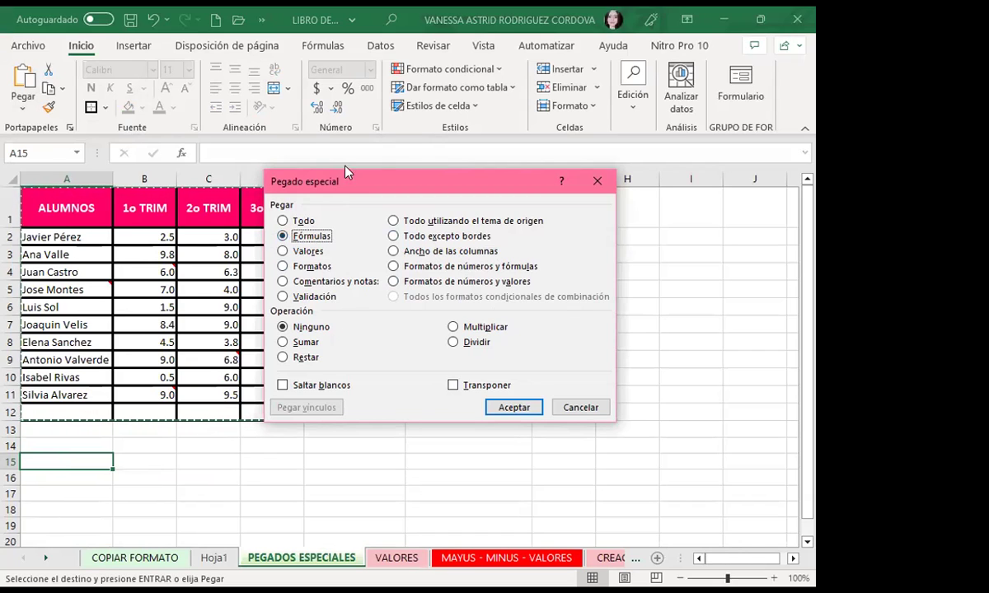
left_click(512, 409)
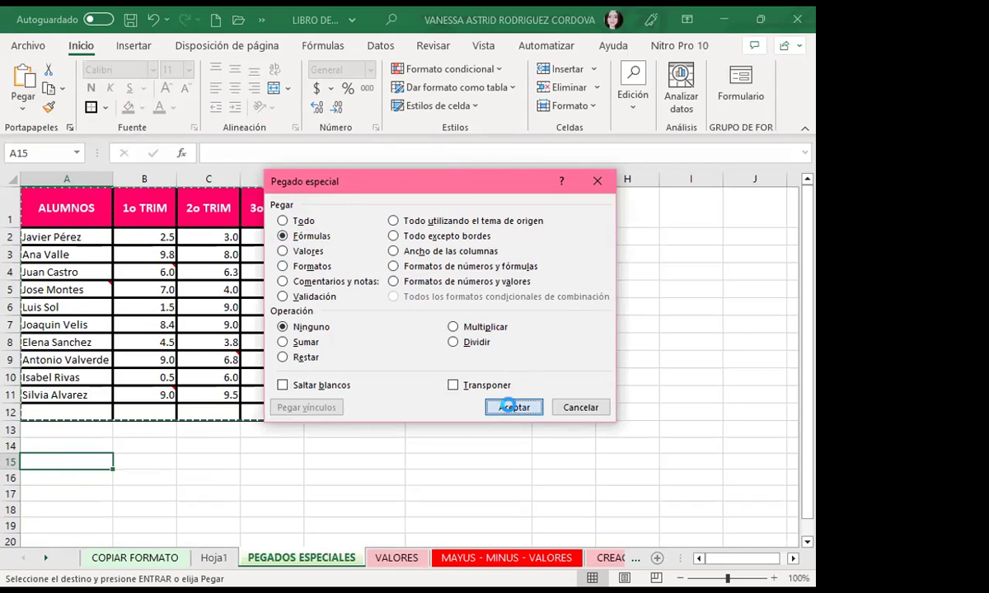
Step: Inspect the pasted cells F16, E16, C18, B21, E17, F17 and E18
scroll(544, 457, "down", 2)
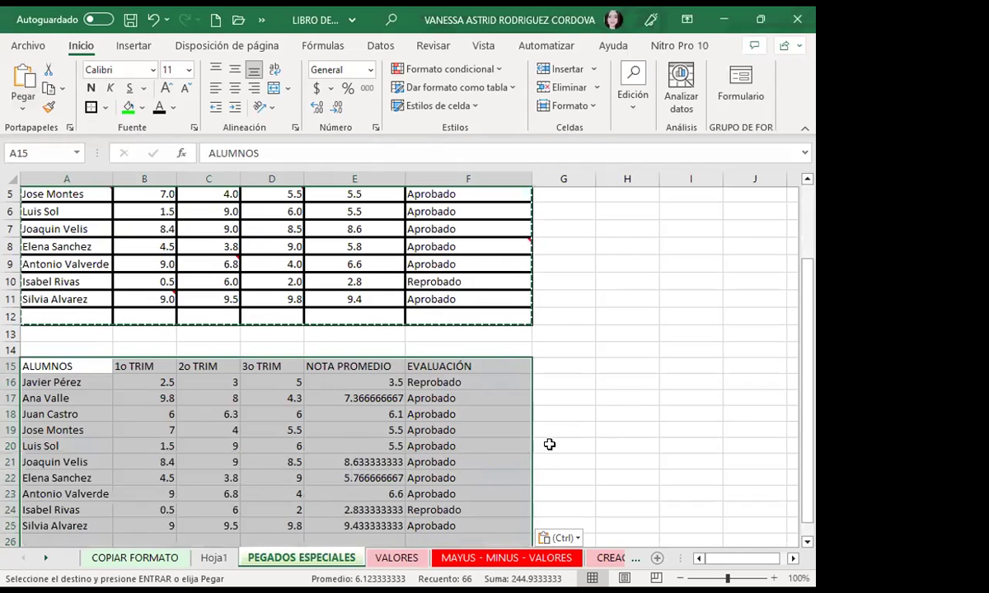
scroll(552, 446, "down", 1)
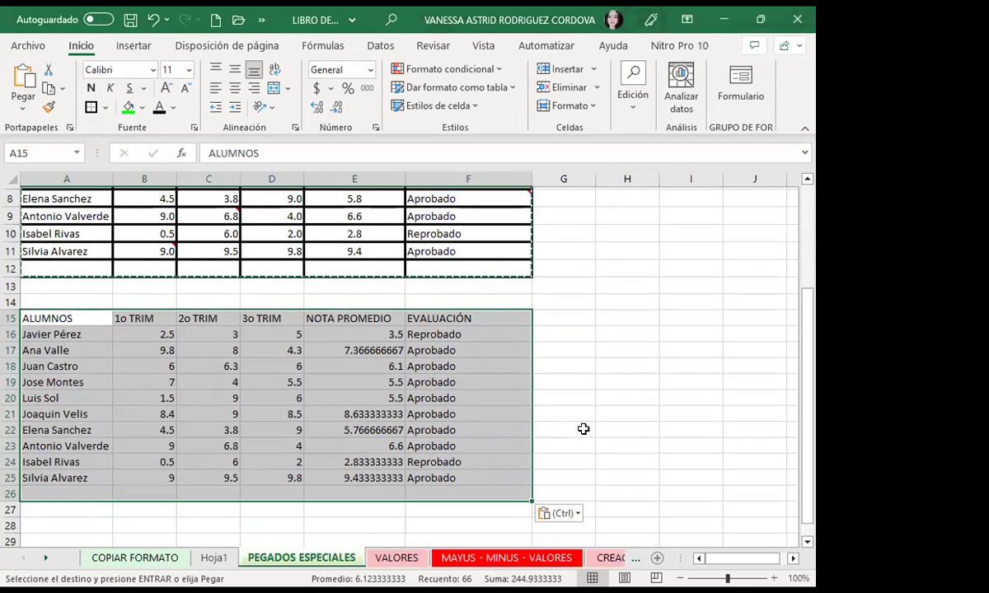
left_click(94, 315)
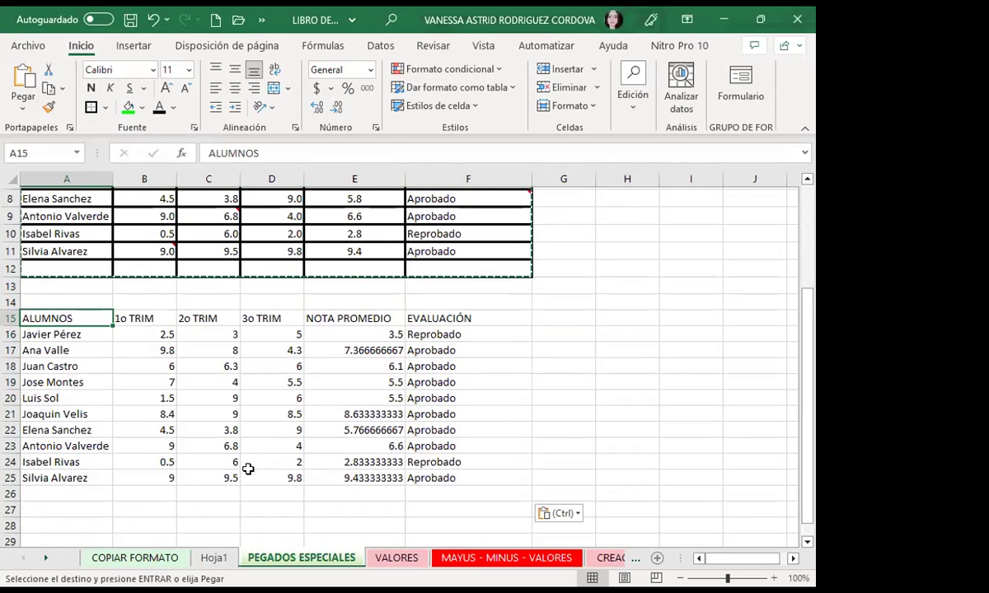
left_click(495, 332)
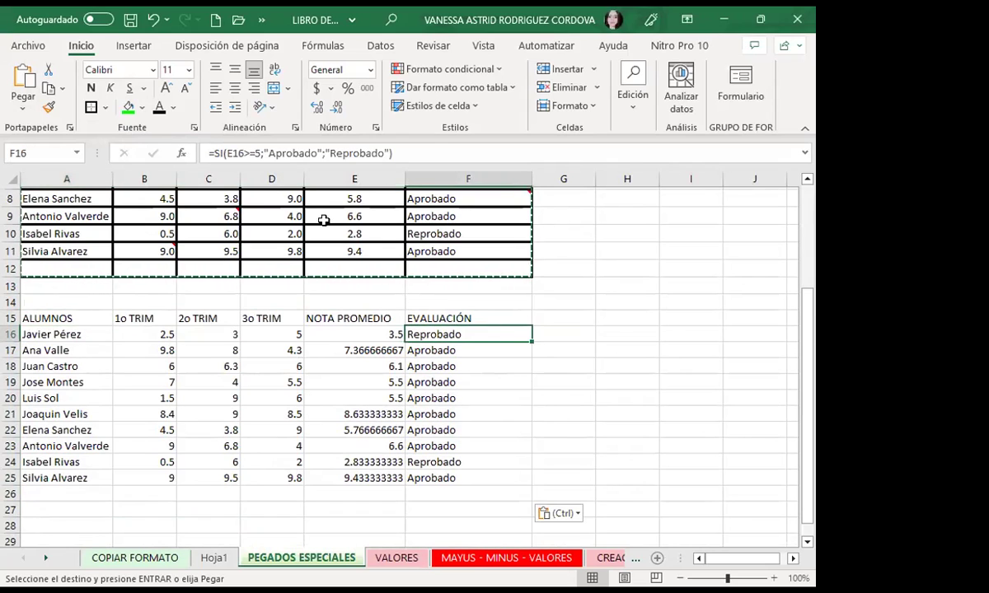
left_click(343, 333)
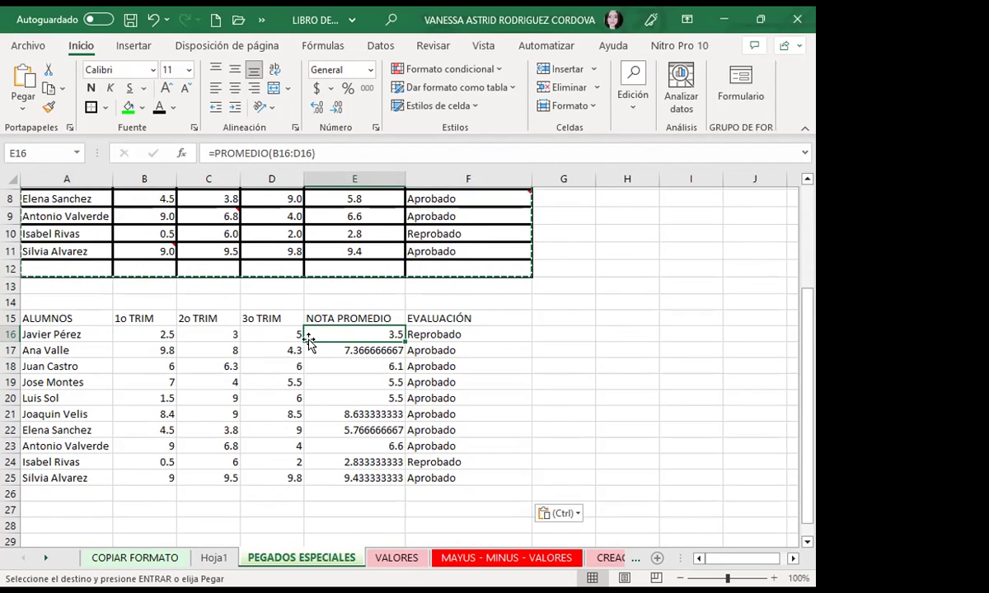
left_click(482, 333)
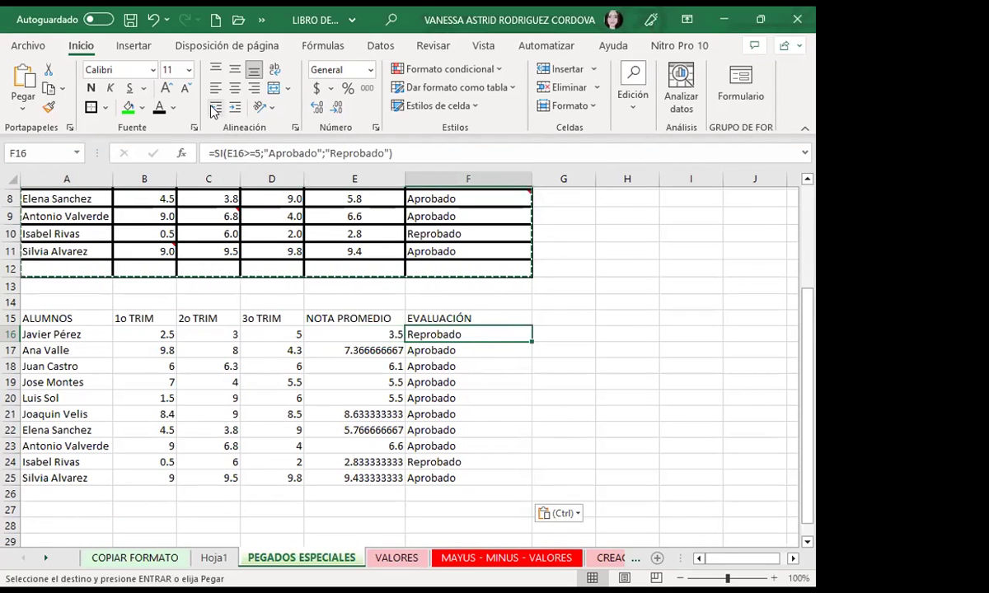
left_click(216, 366)
scroll(240, 369, "up", 3)
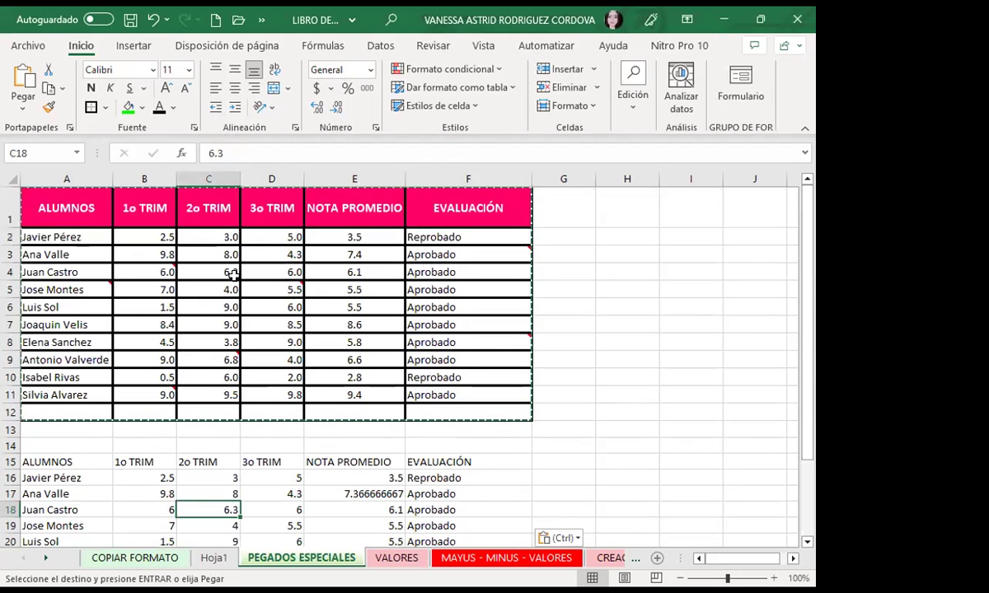
scroll(240, 394, "down", 3)
scroll(240, 395, "down", 1)
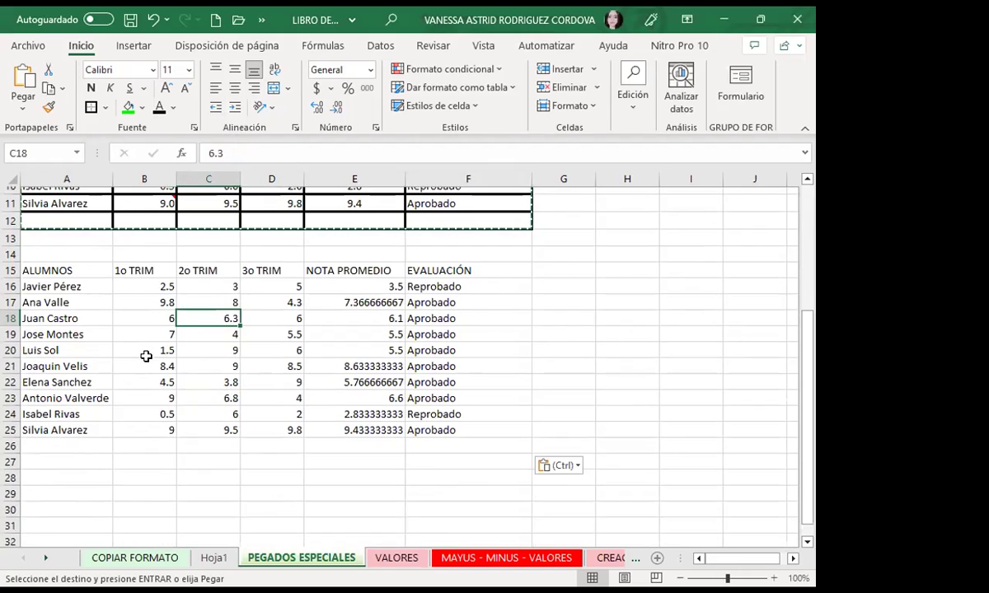
left_click(147, 360)
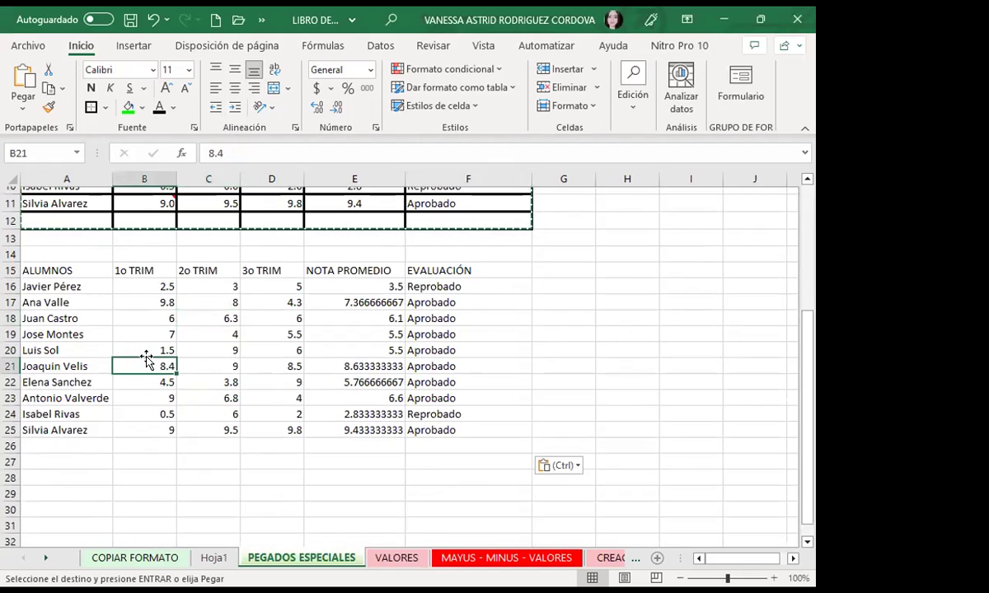
left_click(362, 301)
left_click(468, 300)
left_click(346, 295)
left_click(461, 301)
left_click(359, 321)
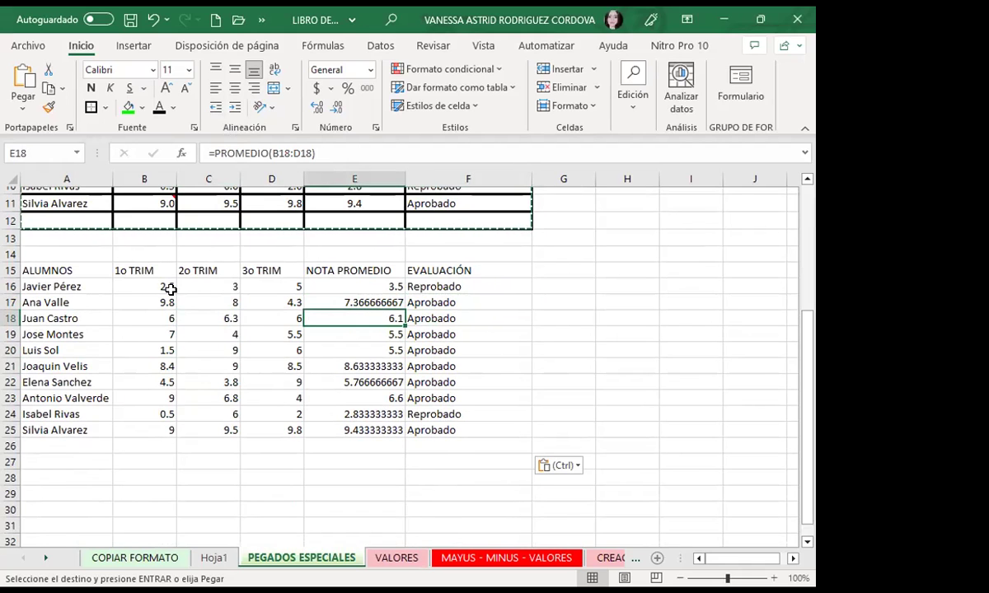
Step: Select A28 as the next paste destination
scroll(136, 287, "up", 2)
scroll(224, 259, "up", 1)
scroll(51, 435, "down", 3)
scroll(46, 419, "down", 1)
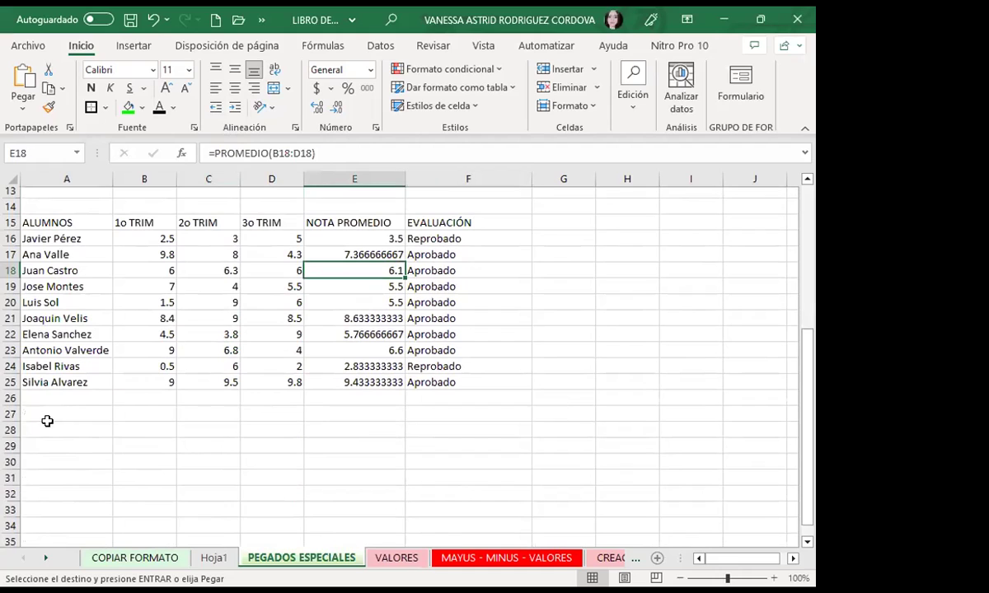
left_click(33, 430)
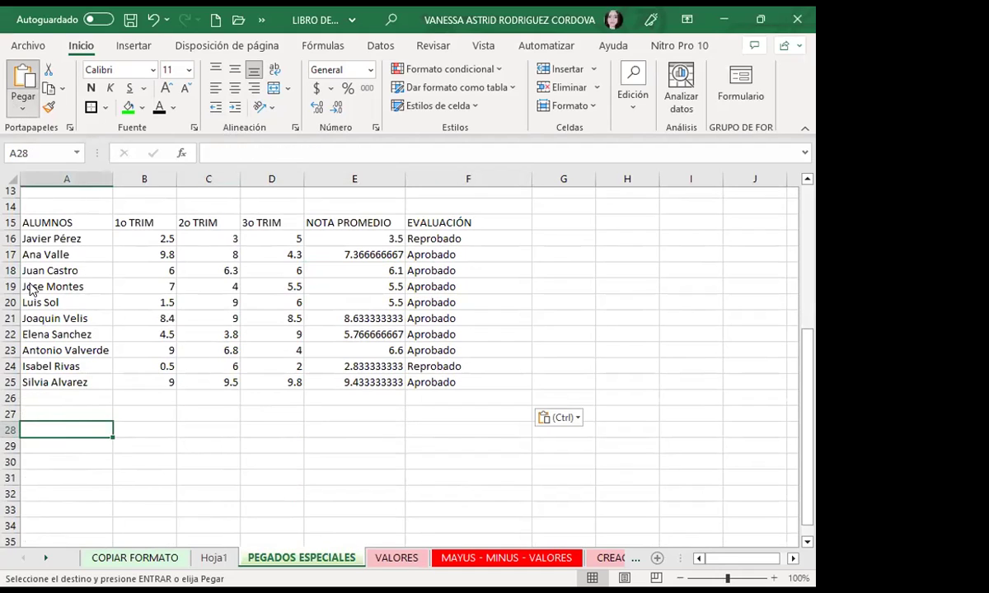
key("ctrl+alt+v")
left_click(283, 252)
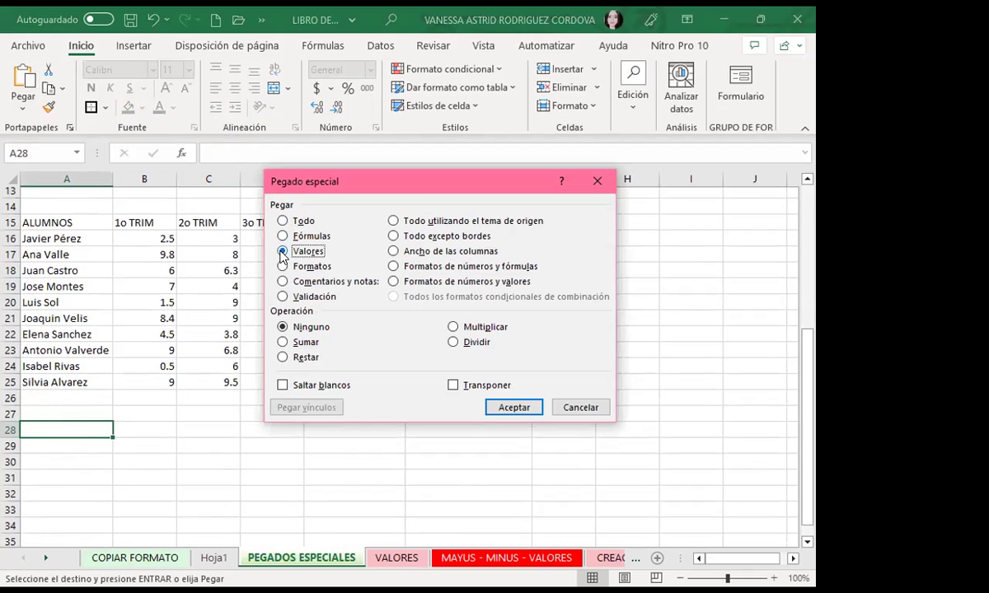
left_click(504, 407)
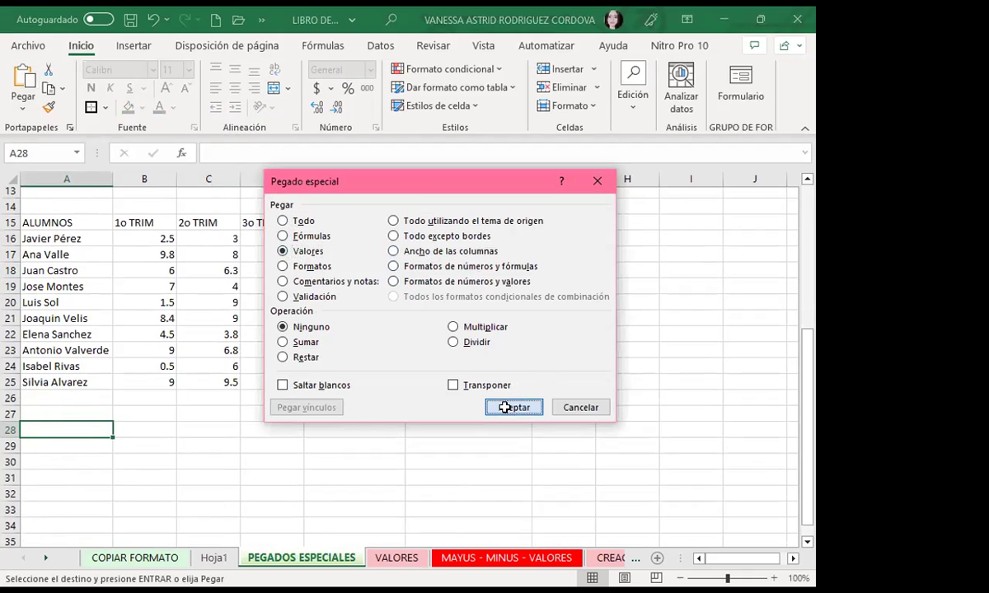
scroll(601, 402, "down", 2)
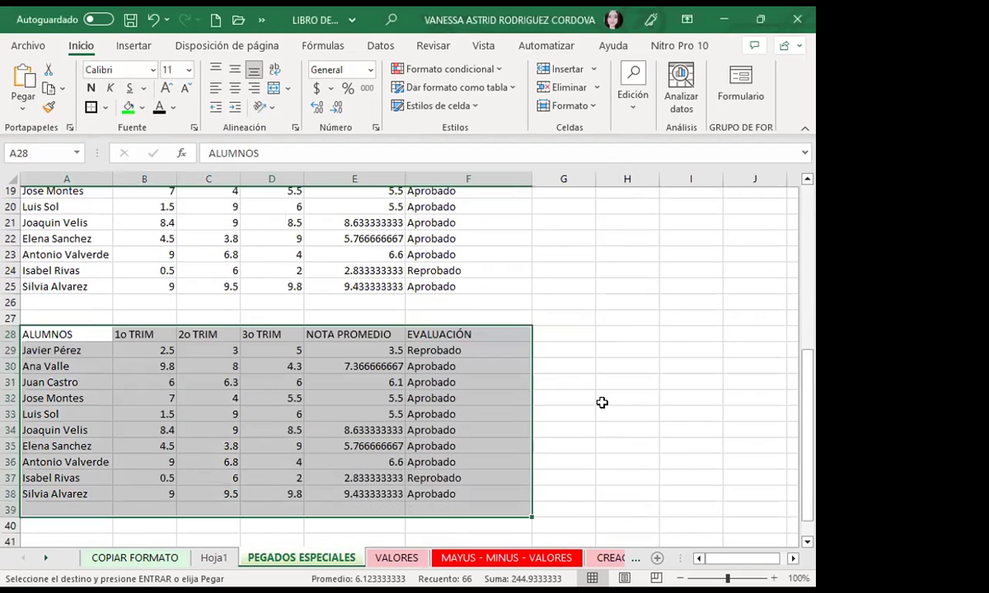
scroll(602, 404, "up", 1)
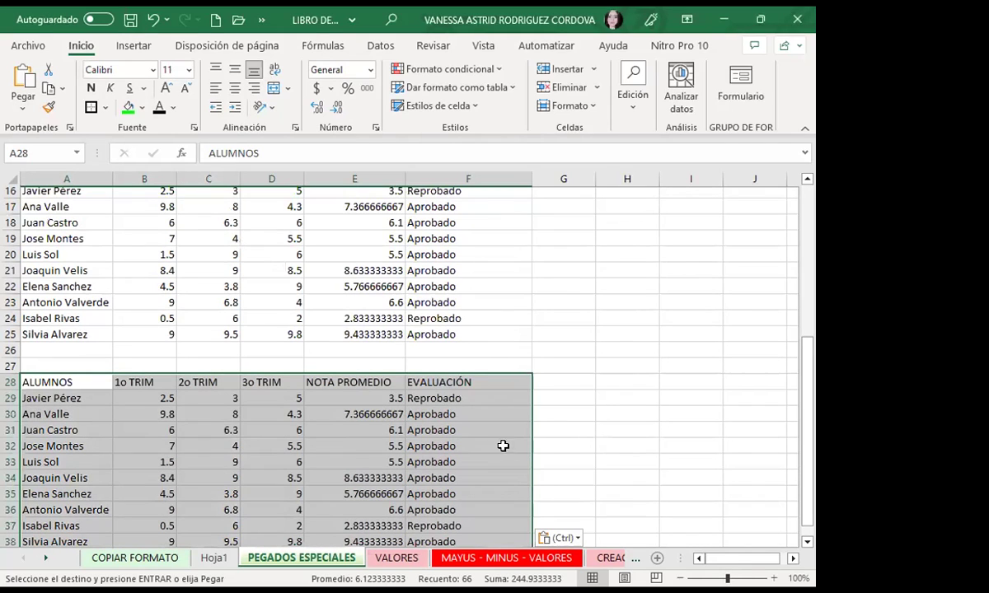
left_click(339, 397)
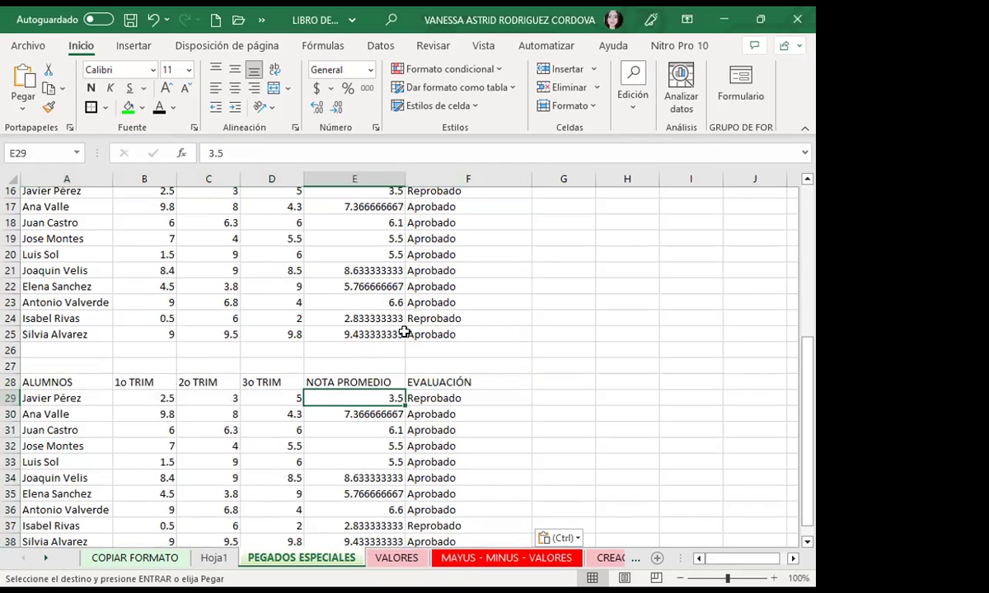
left_click(232, 152)
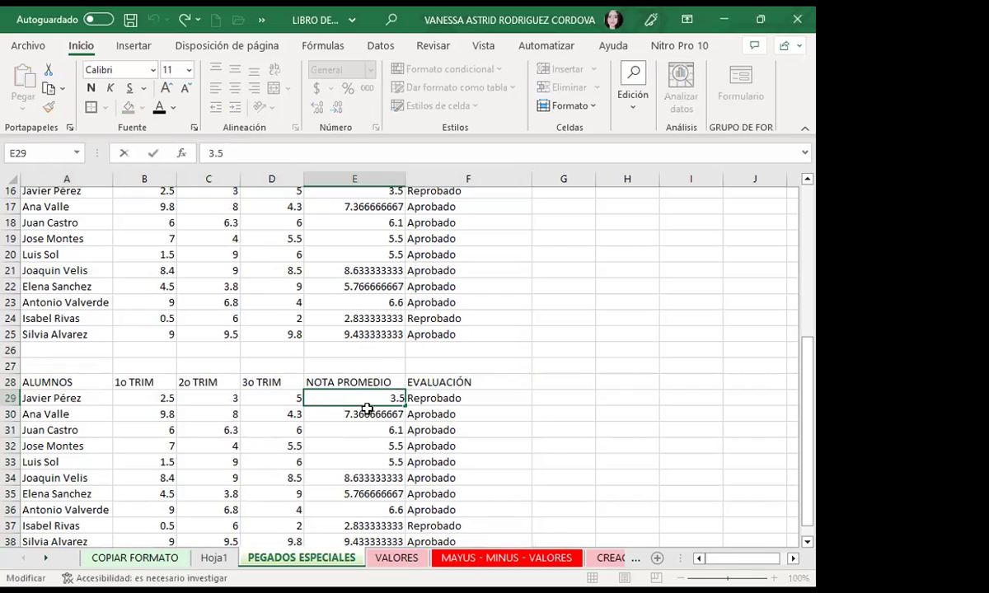
key("Return")
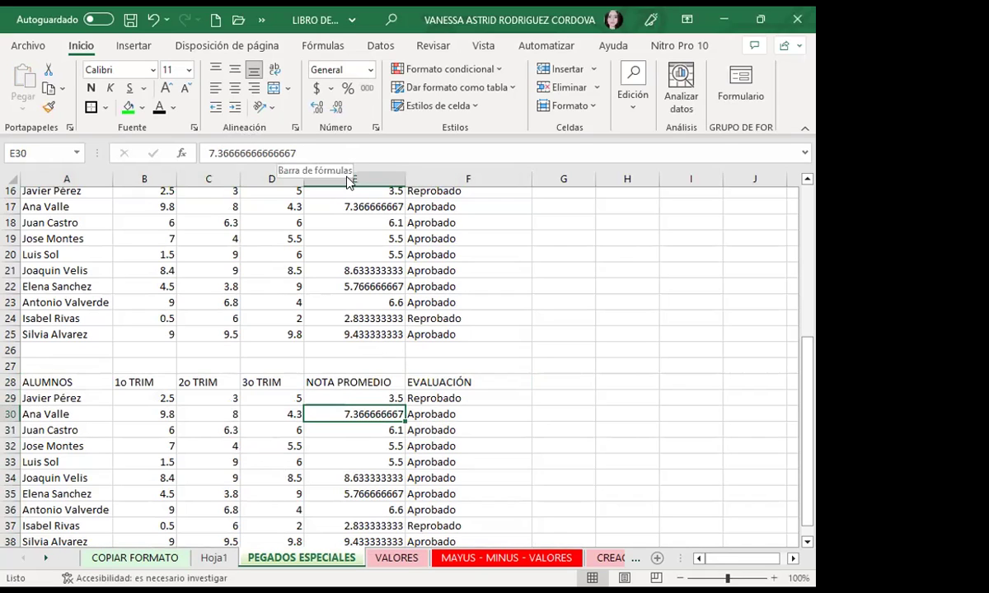
left_click(424, 400)
left_click(458, 410)
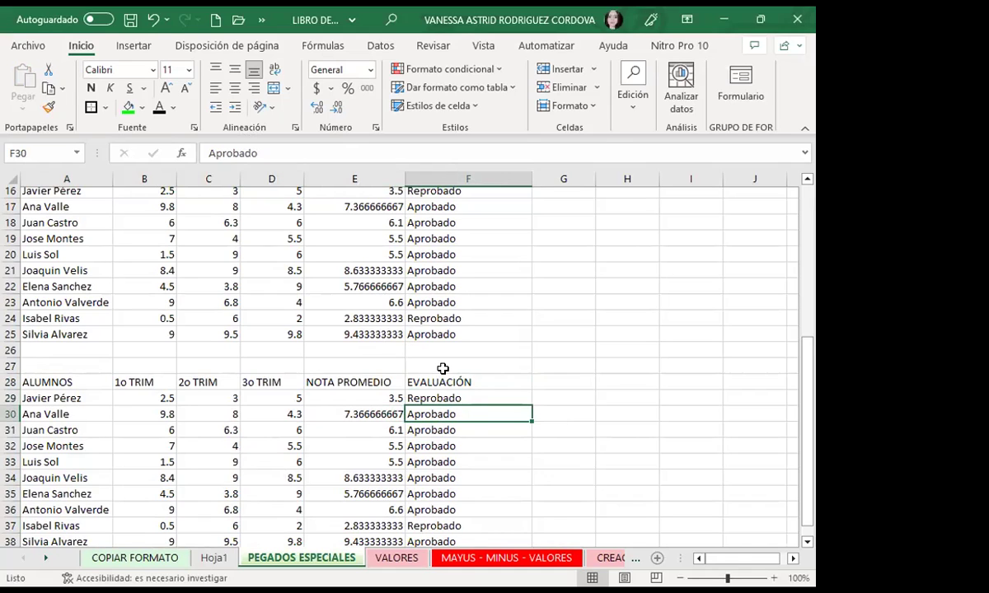
left_click(452, 318)
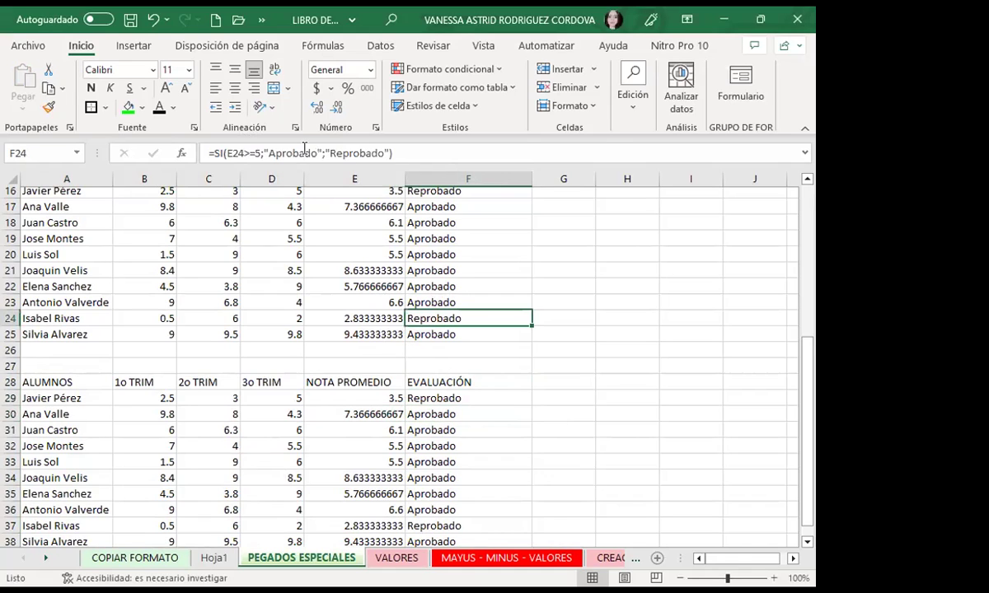
left_click(336, 316)
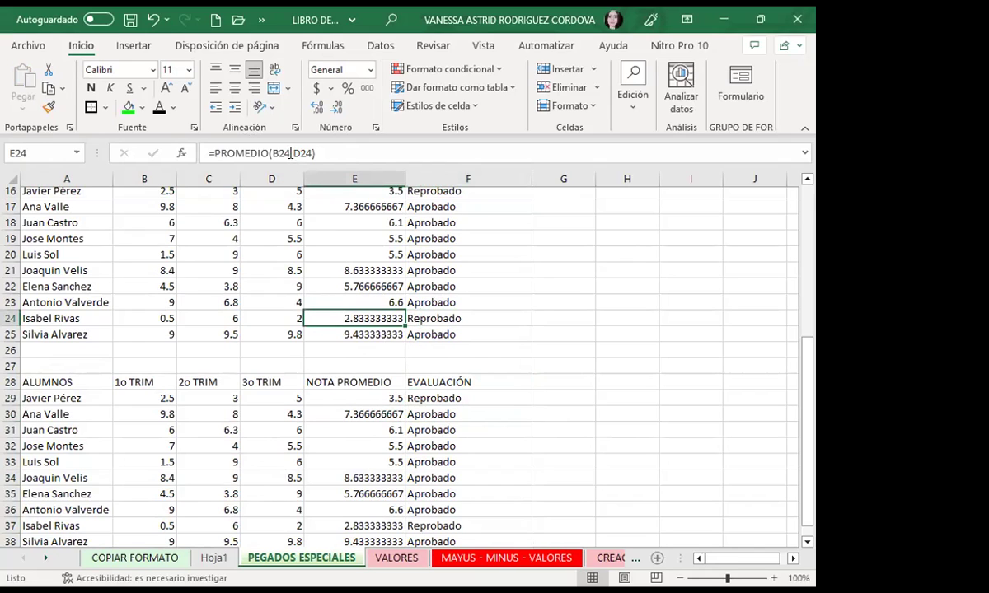
left_click(455, 424)
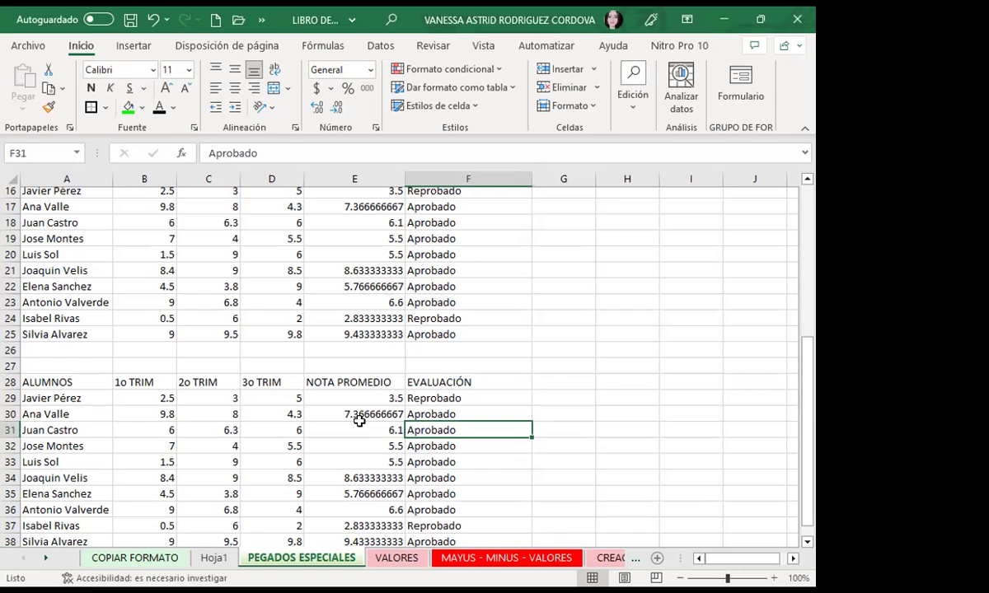
scroll(443, 388, "down", 1)
scroll(313, 377, "down", 3)
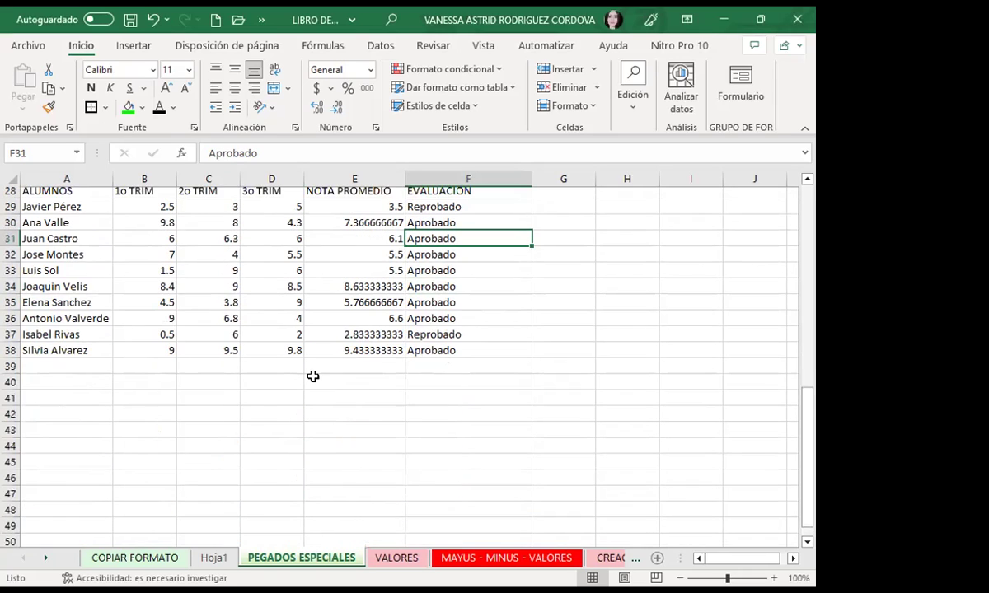
scroll(313, 373, "up", 2)
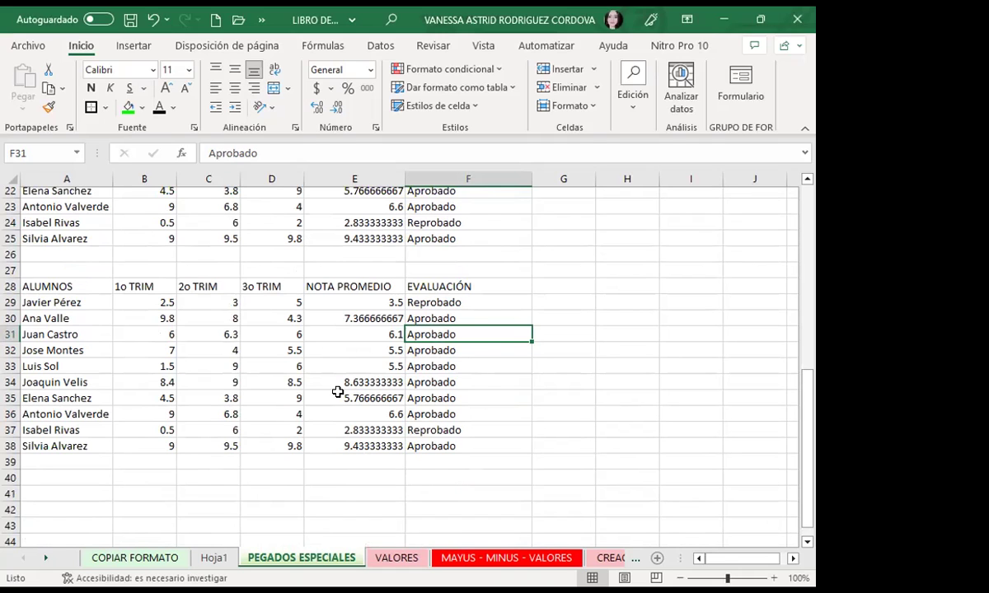
left_click_drag(48, 286, 471, 446)
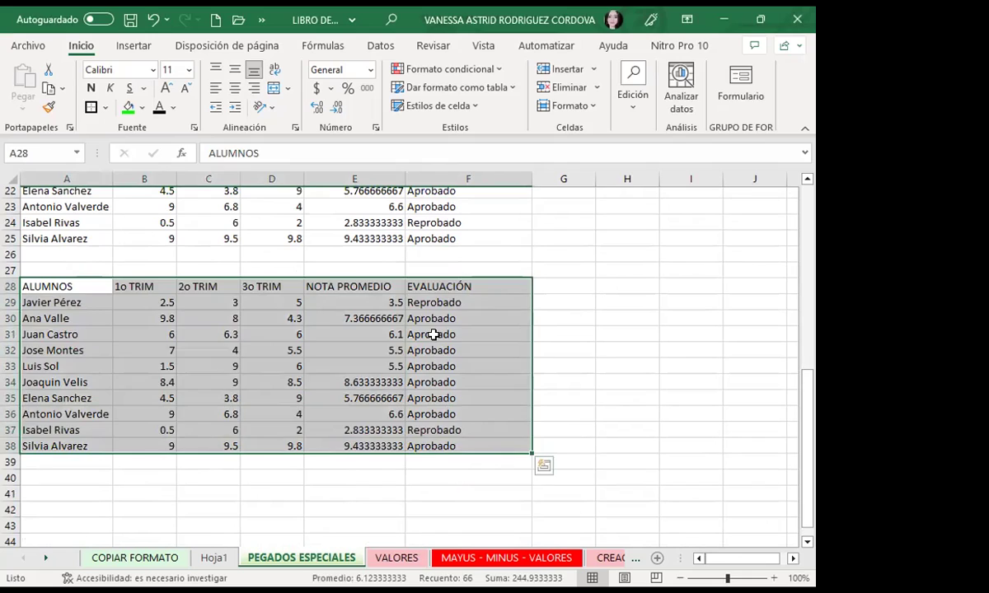
left_click(355, 333)
left_click(448, 329)
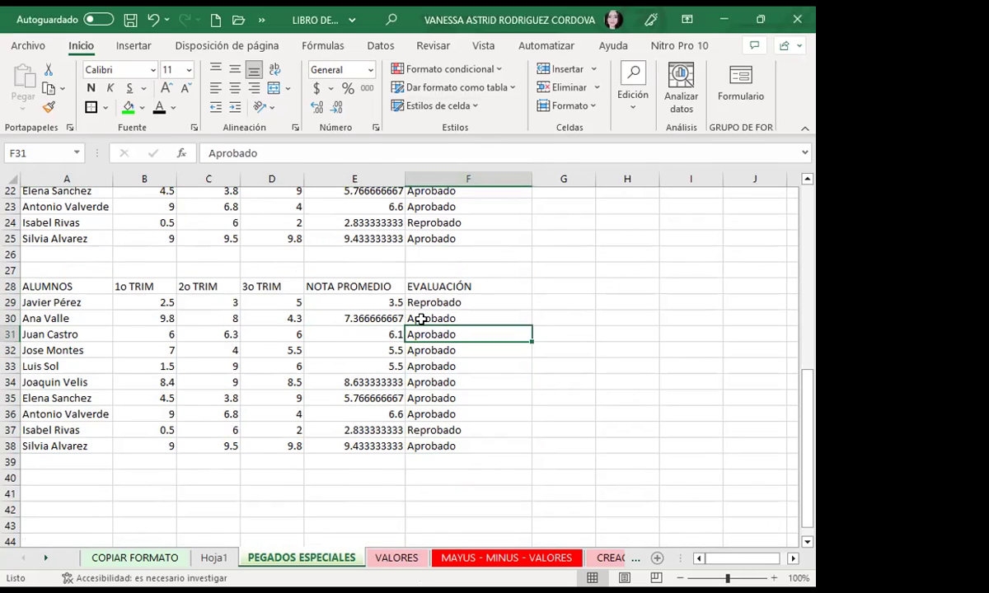
left_click(158, 335)
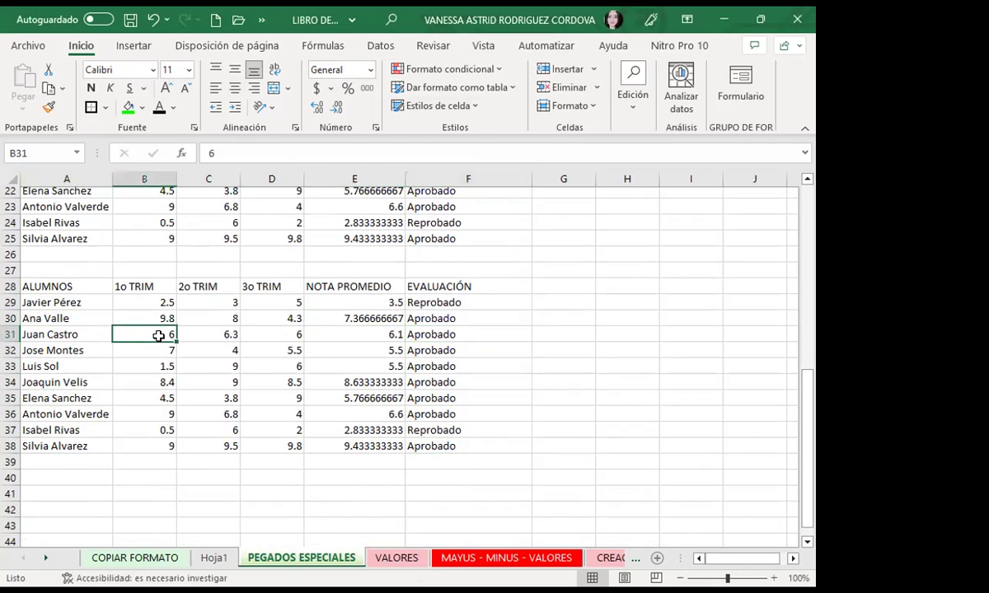
mouse_move(41, 286)
left_mouse_down()
mouse_move(284, 334)
mouse_move(452, 453)
left_mouse_up()
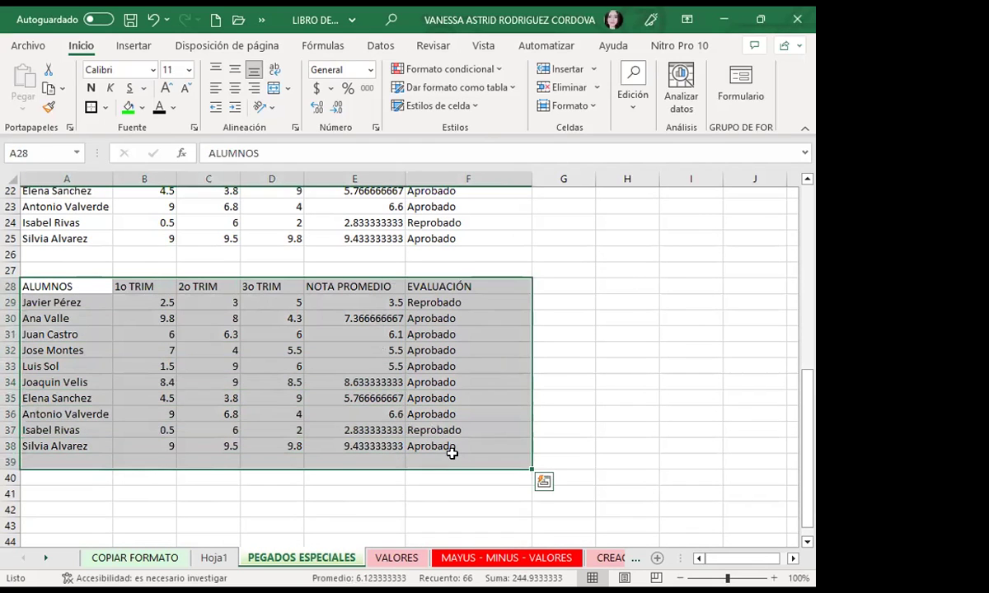
key("Escape")
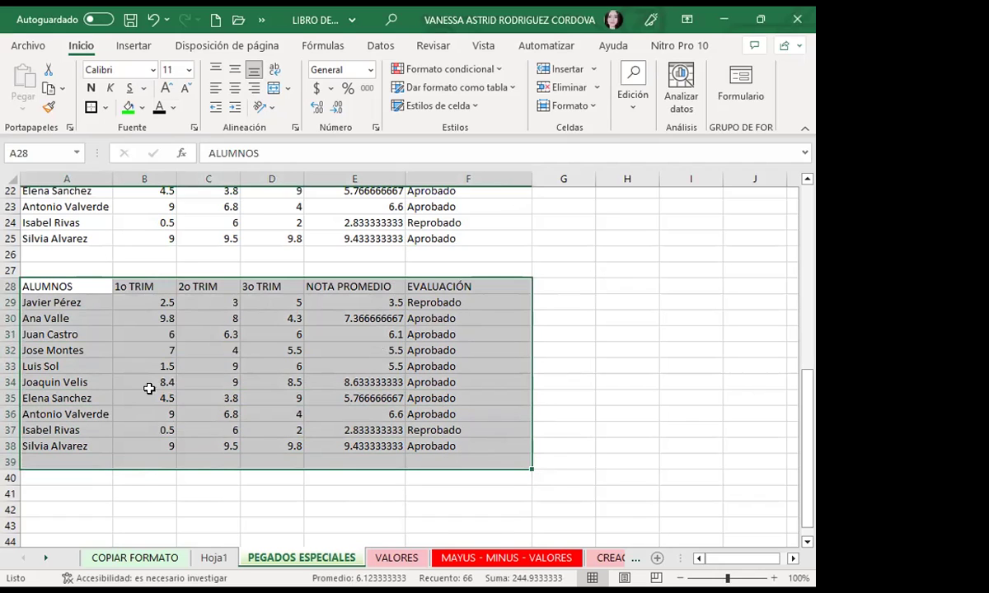
left_click(375, 302)
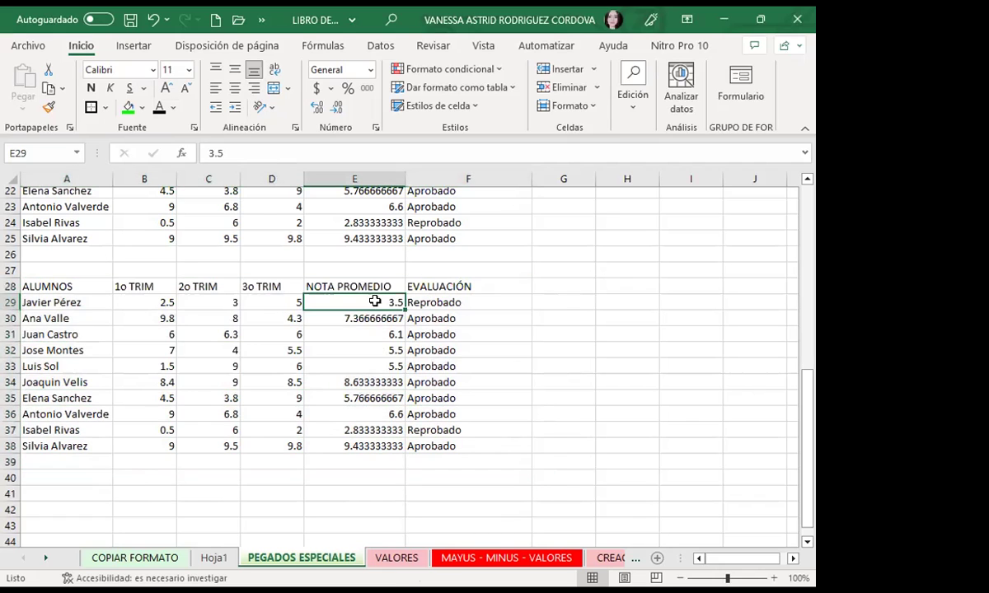
left_click_drag(375, 302, 366, 445)
key("ctrl+v")
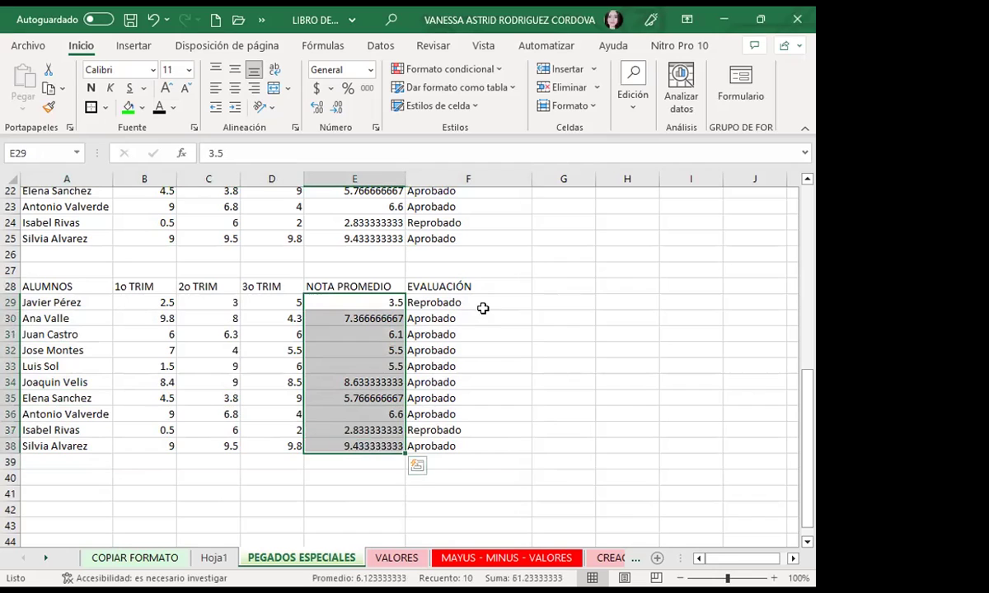
left_click_drag(483, 309, 463, 436)
left_click(445, 350)
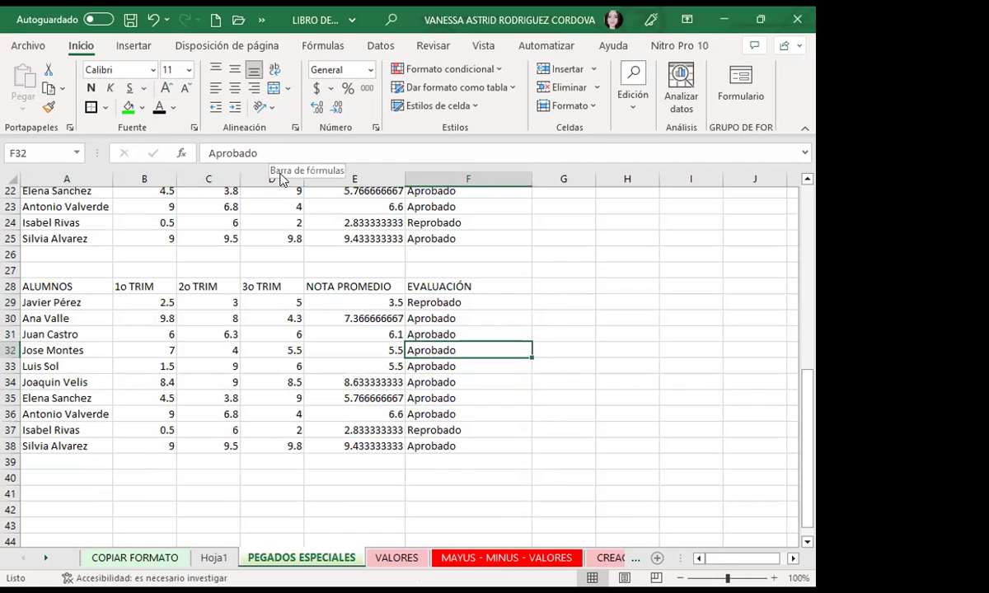
left_click(378, 303)
scroll(445, 322, "up", 3)
scroll(441, 315, "up", 4)
scroll(441, 313, "up", 1)
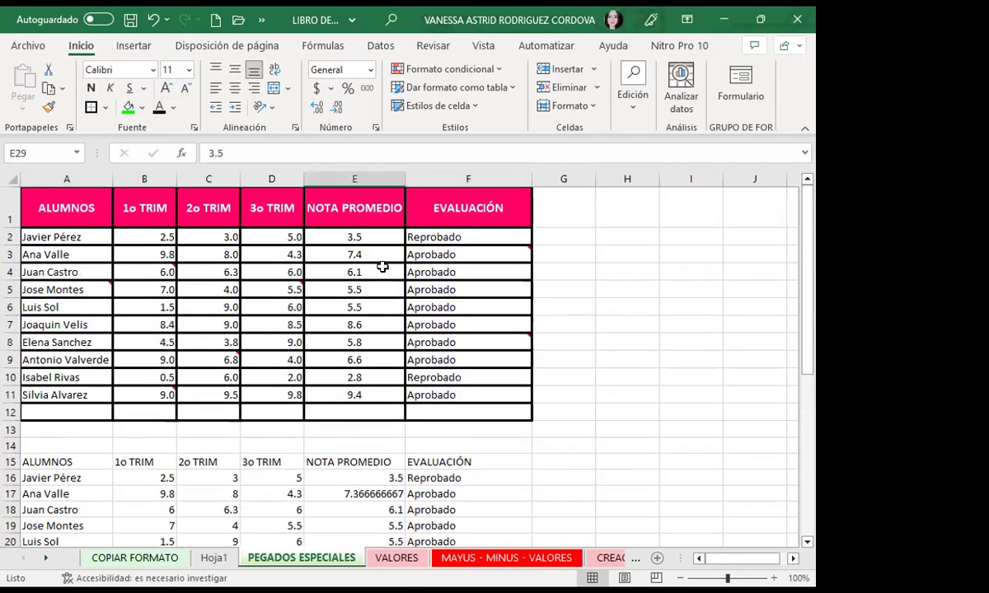
scroll(374, 461, "down", 1)
scroll(379, 454, "down", 2)
scroll(379, 453, "down", 3)
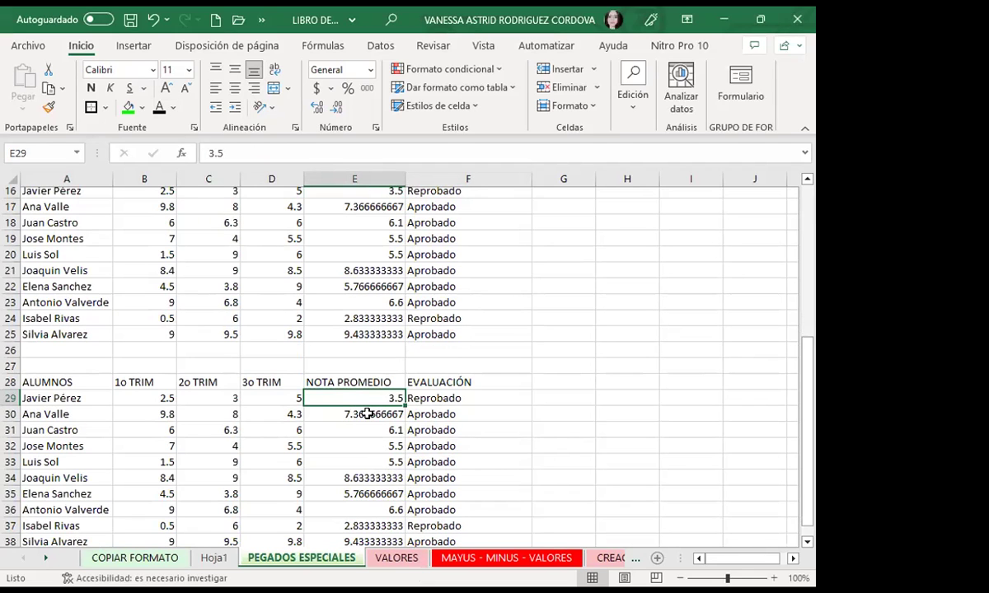
scroll(336, 294, "up", 5)
scroll(336, 294, "up", 1)
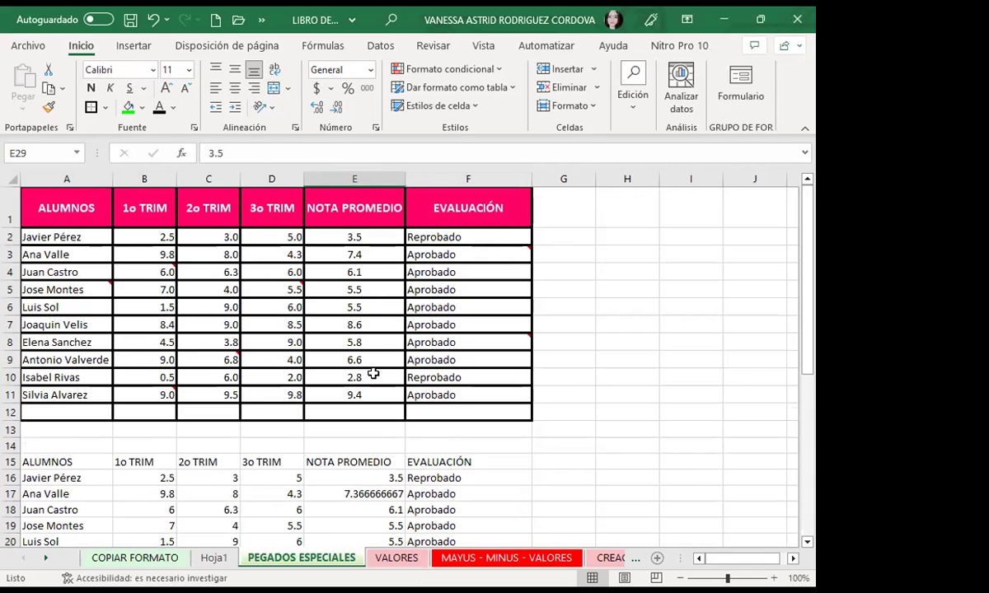
scroll(376, 387, "down", 3)
scroll(376, 387, "down", 3)
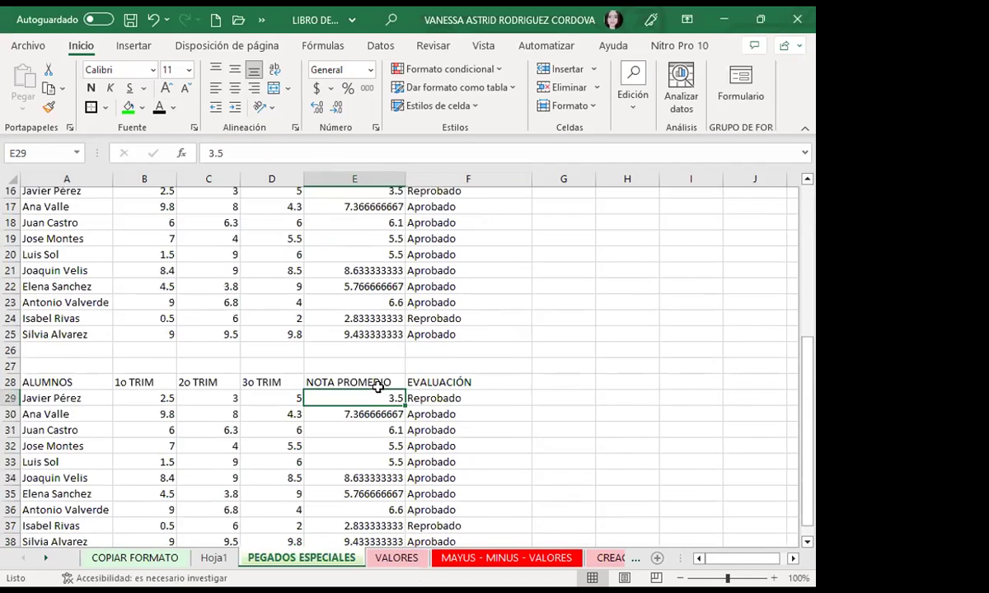
scroll(377, 387, "down", 3)
left_click(353, 288)
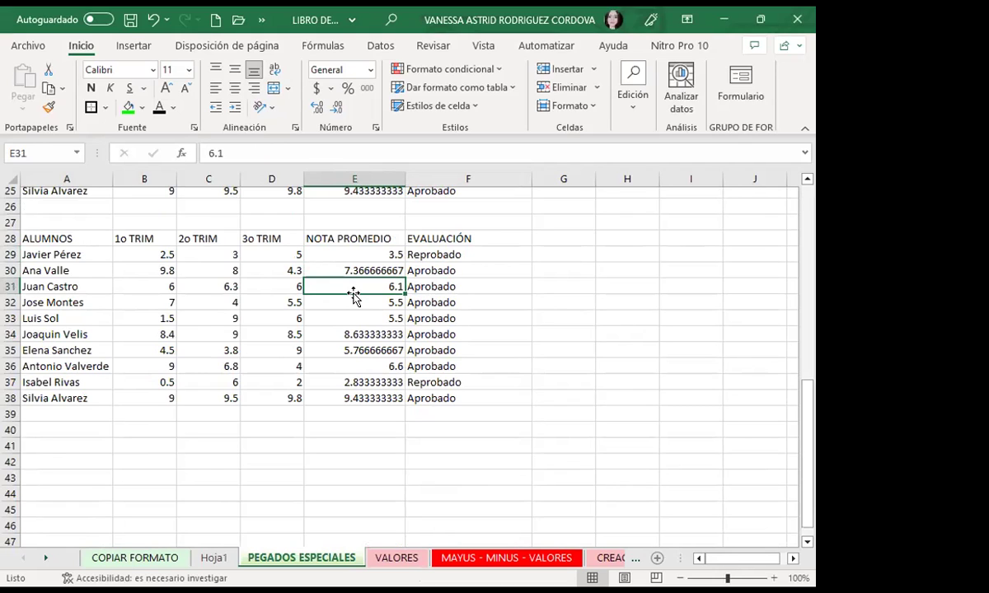
scroll(352, 295, "up", 3)
scroll(395, 329, "up", 2)
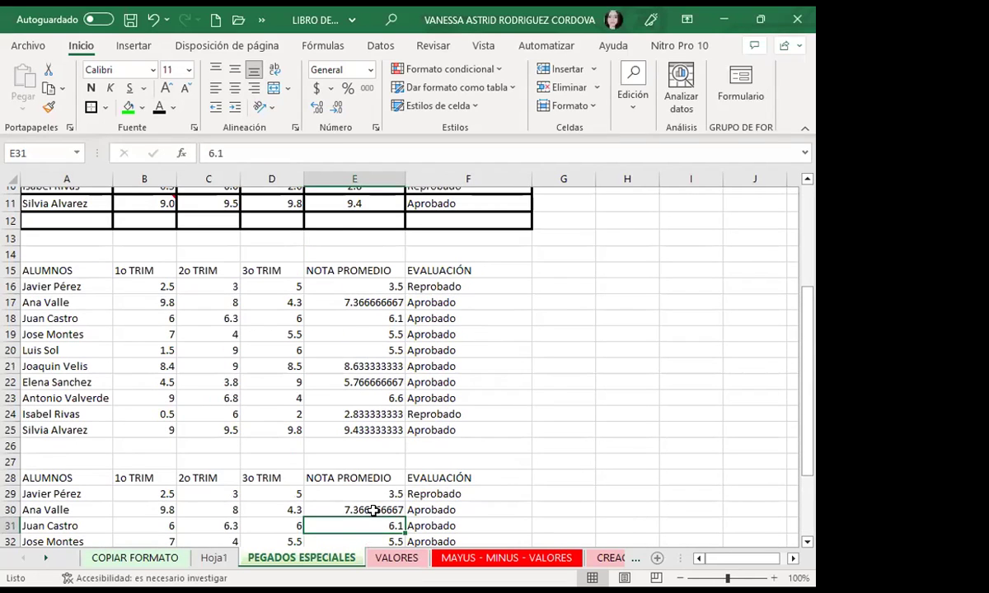
scroll(363, 461, "down", 1)
left_click(340, 367)
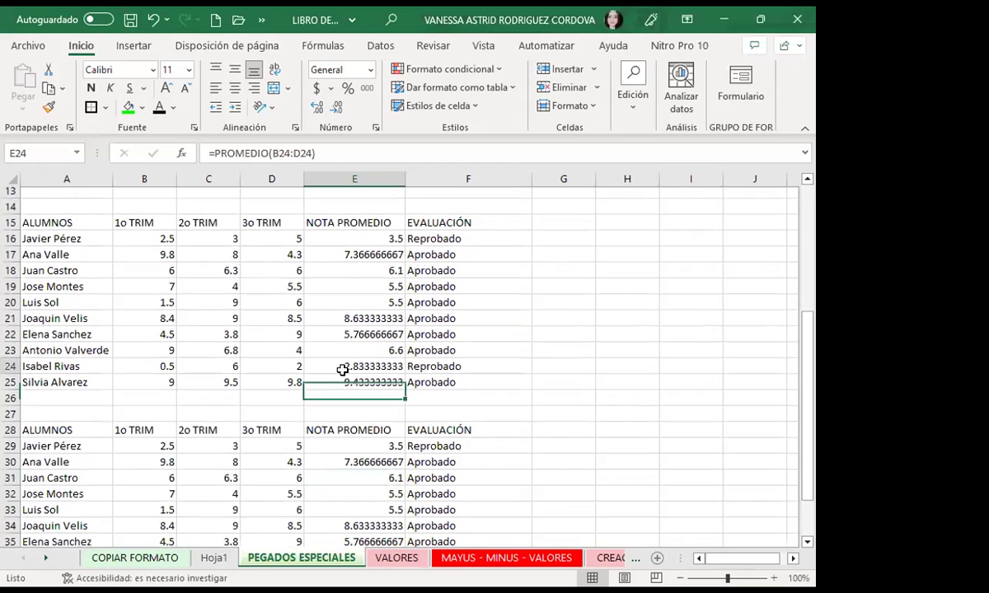
left_click(429, 366)
left_click(362, 462)
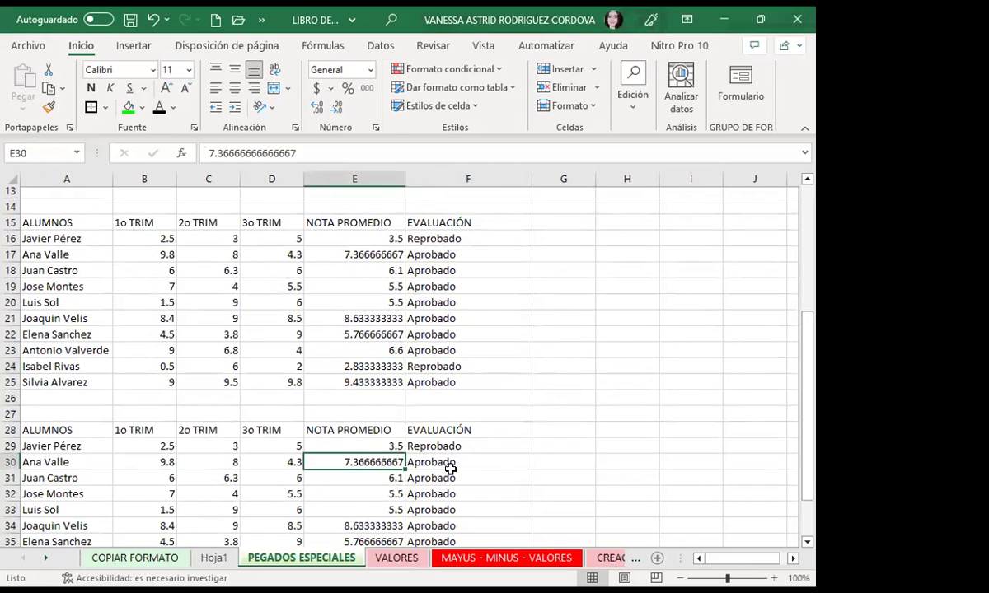
left_click(479, 474)
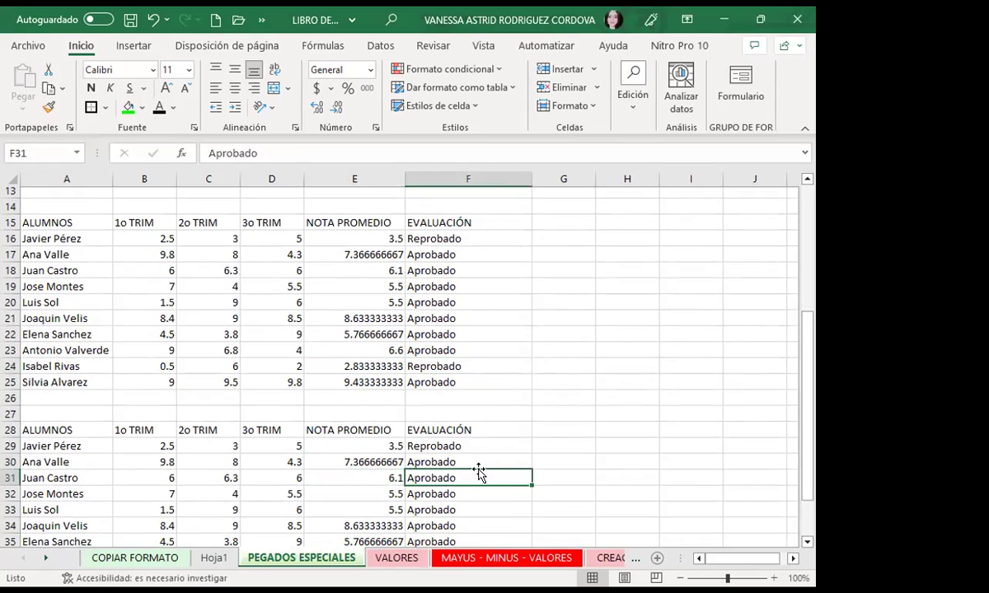
scroll(247, 441, "up", 2)
scroll(149, 321, "up", 2)
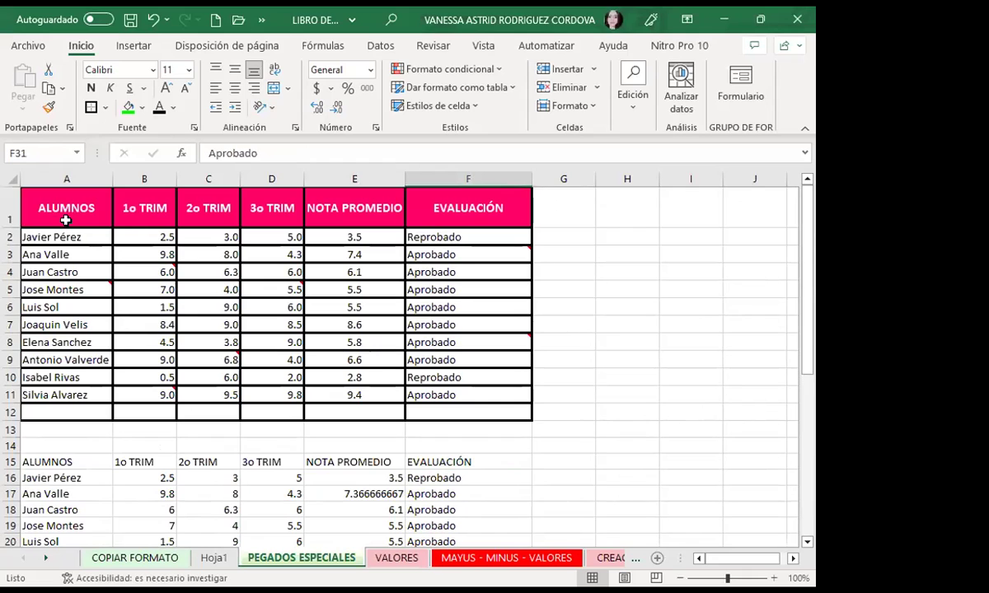
Step: Copy A1:F12 and paste only its formats at A41
left_click_drag(65, 220, 501, 411)
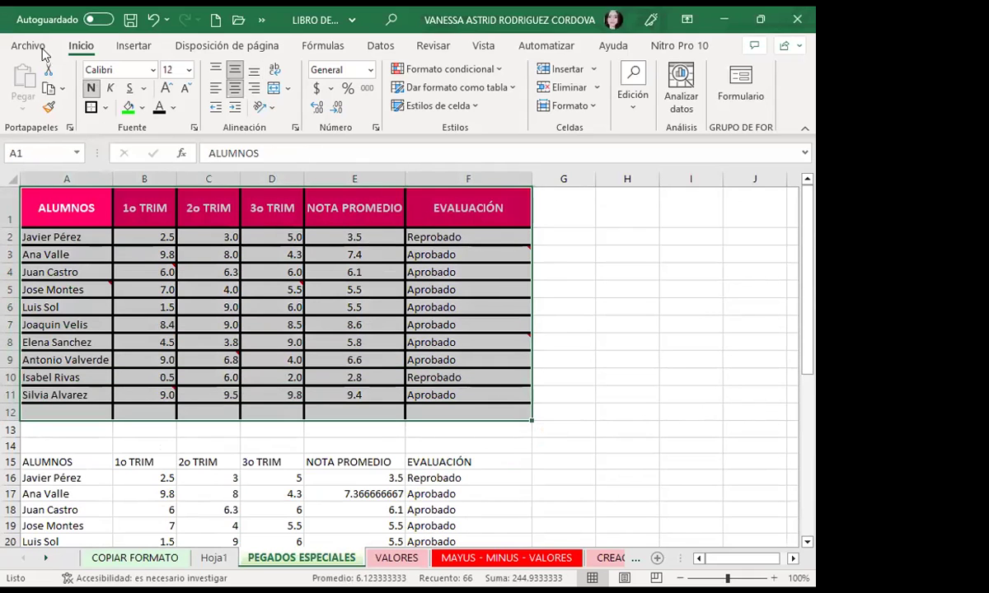
left_click(47, 88)
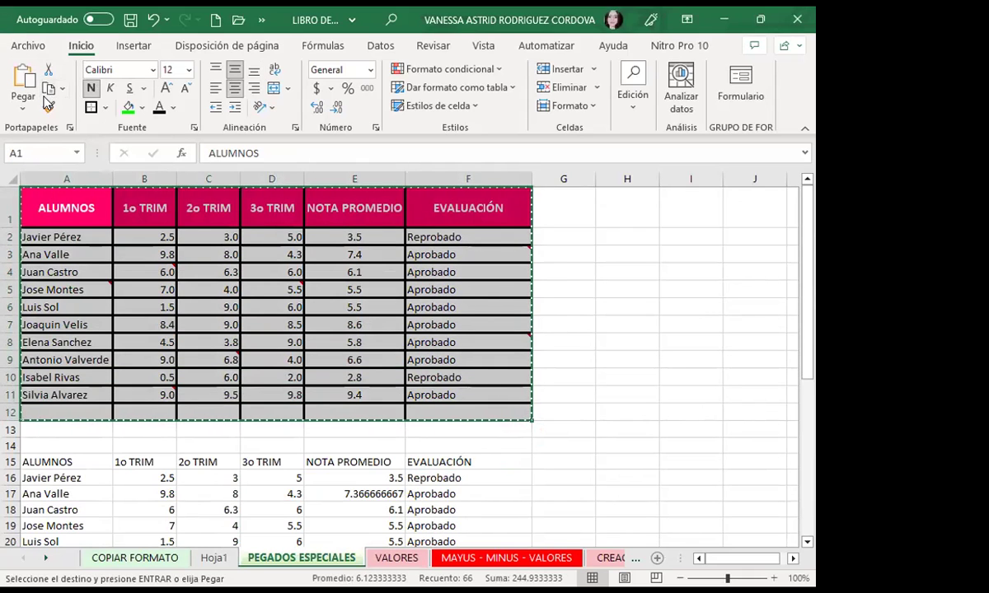
scroll(31, 375, "down", 1)
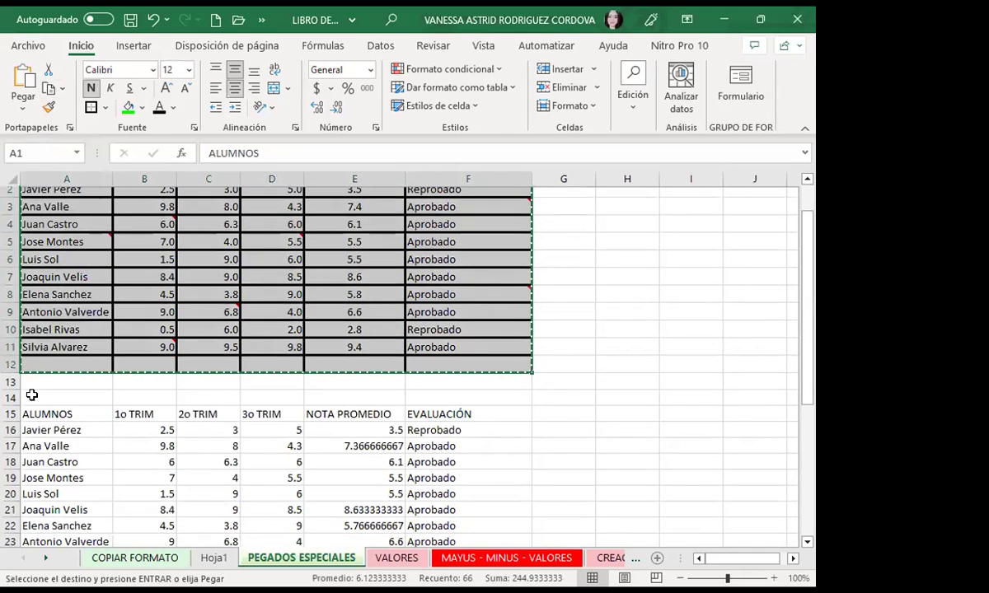
scroll(33, 412, "down", 8)
left_click(38, 446)
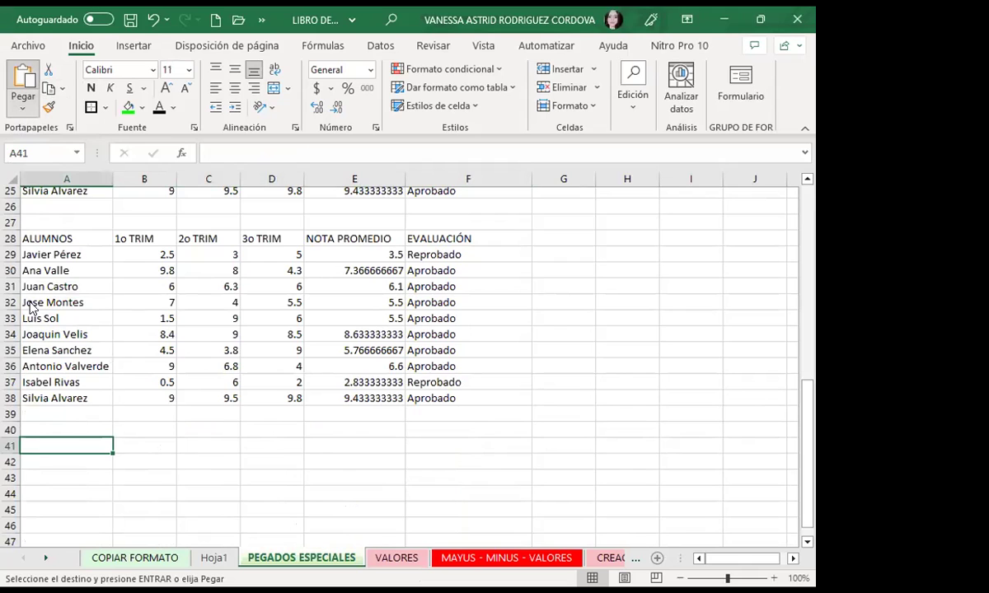
key("ctrl+alt+v")
left_click(284, 266)
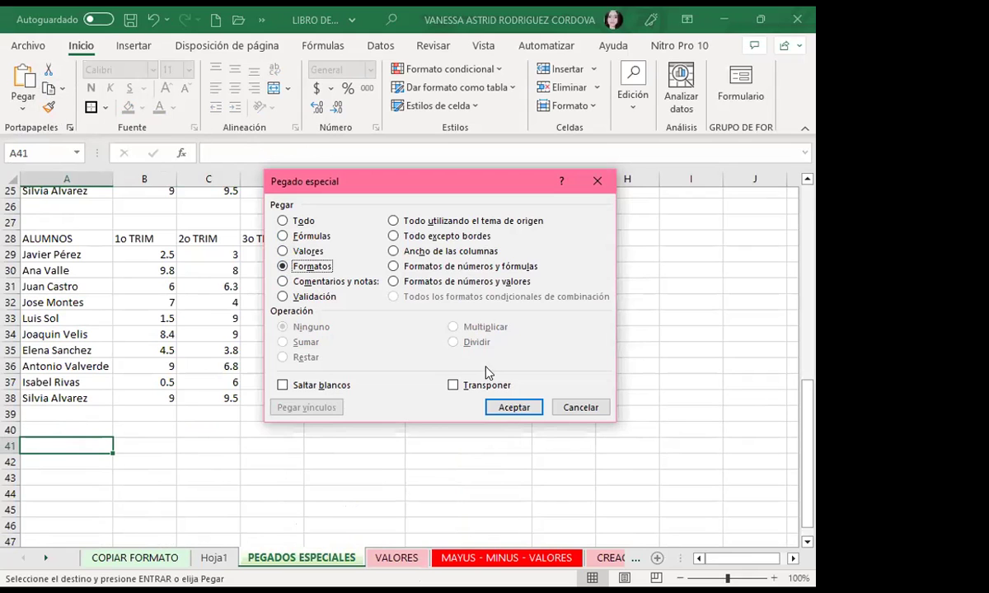
left_click(507, 409)
Step: Check cells such as E44 in the newly formatted block
scroll(605, 439, "down", 1)
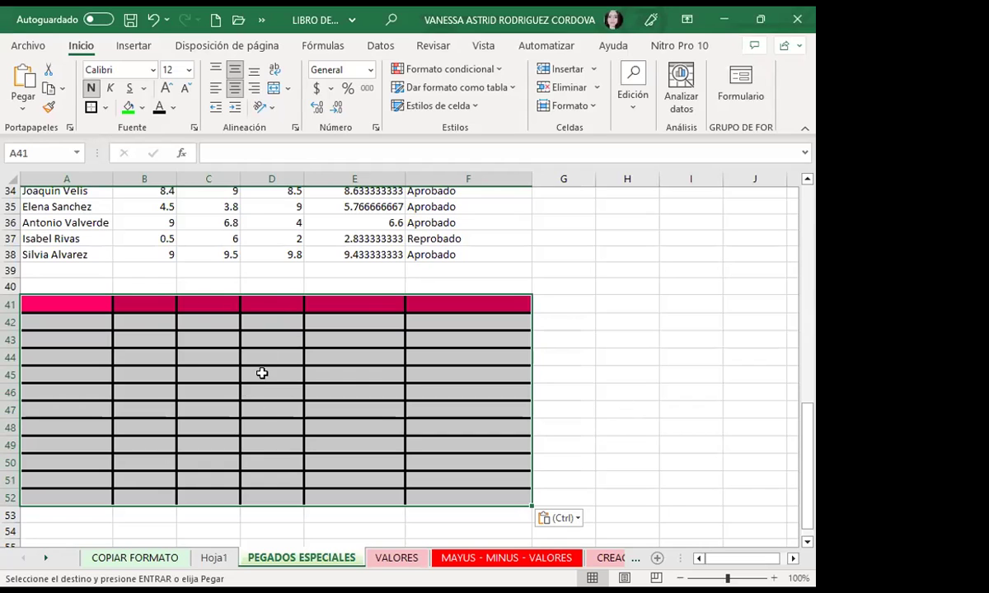
left_click(351, 372)
left_click(445, 372)
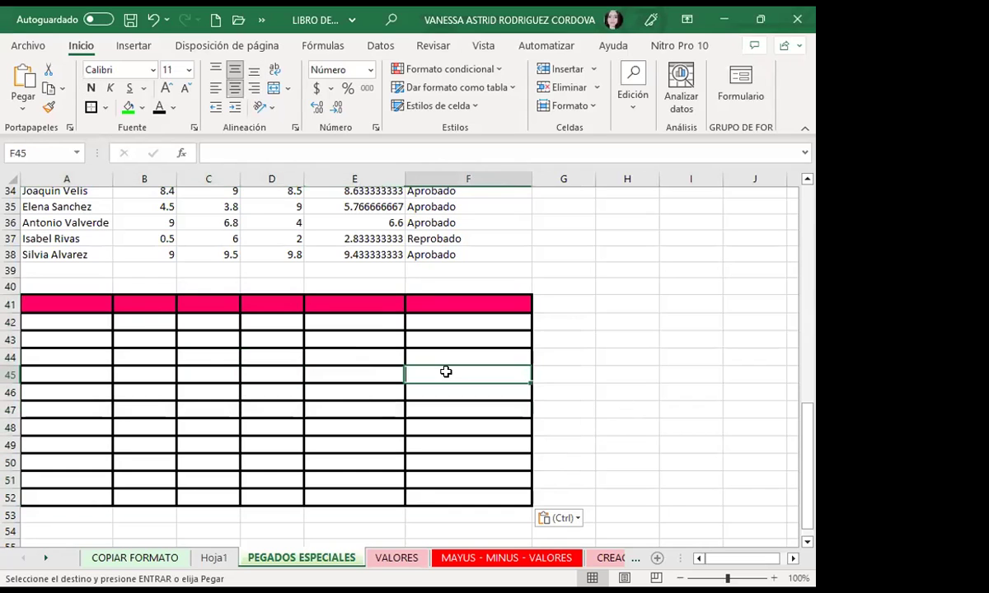
left_click(333, 357)
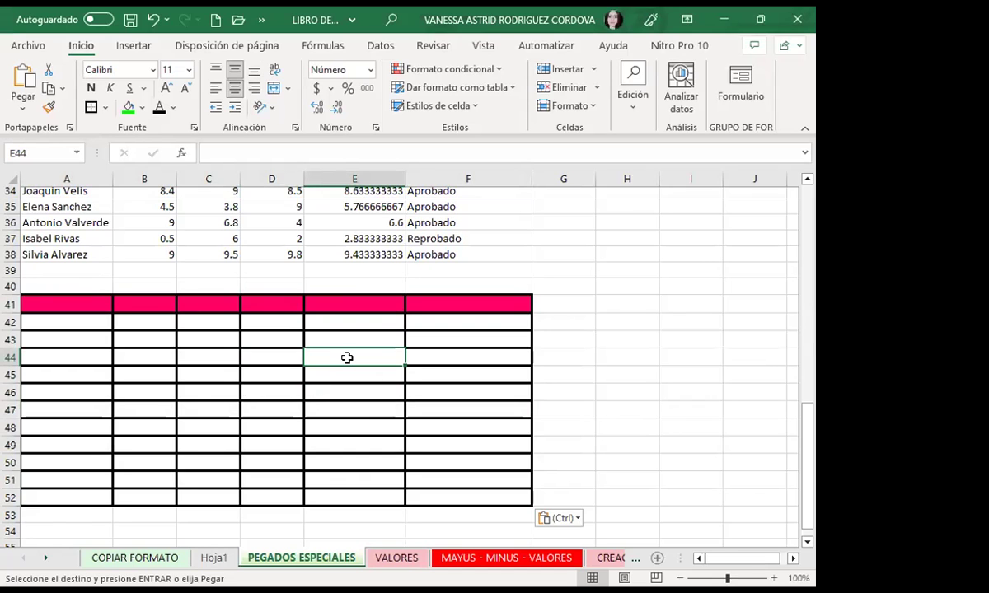
Step: Select A55 and reopen Paste Special for it
scroll(347, 357, "down", 4)
left_click(63, 356)
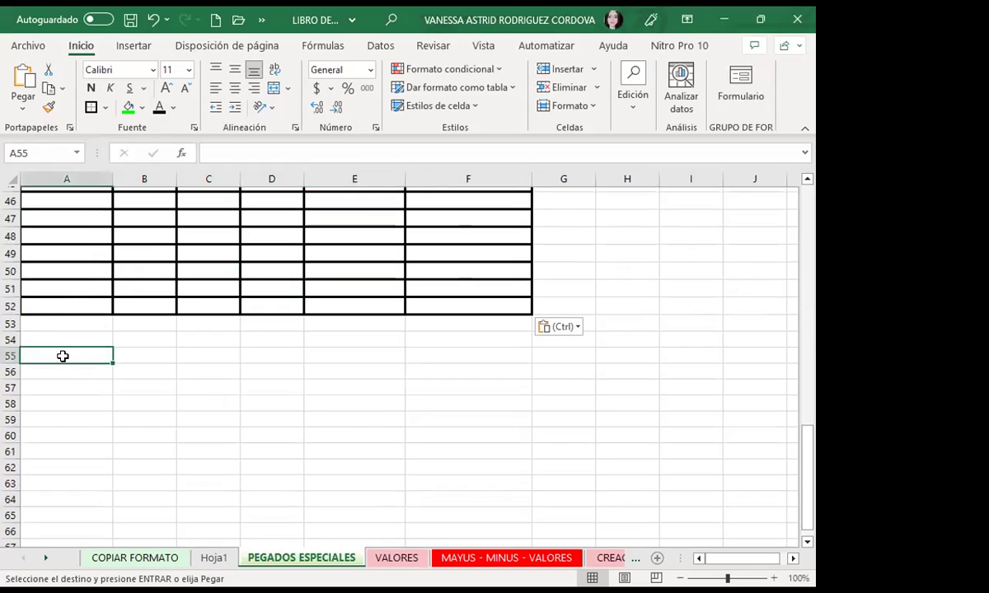
scroll(183, 355, "up", 4)
scroll(296, 372, "up", 11)
scroll(223, 322, "up", 1)
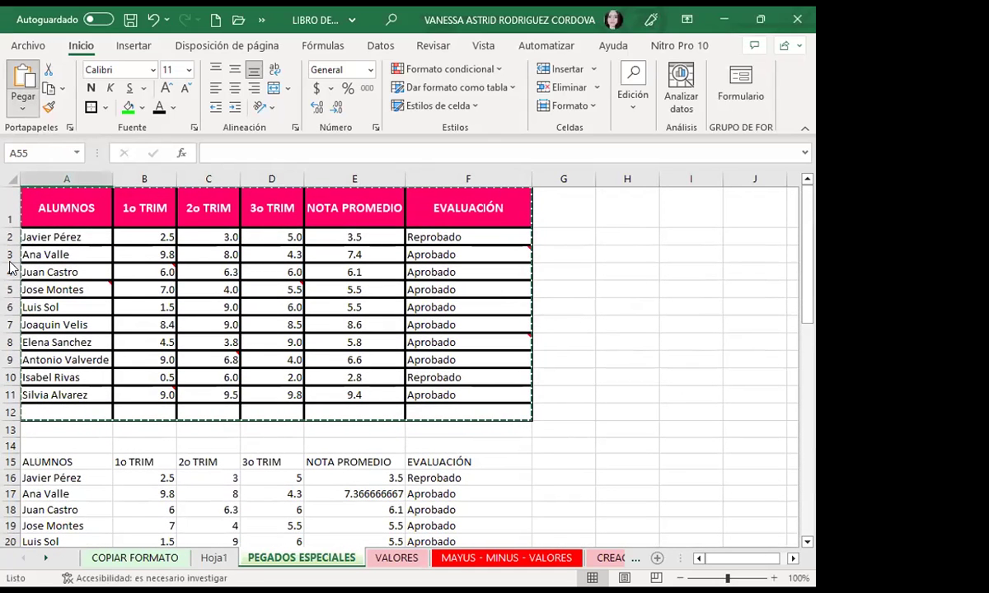
key("Return")
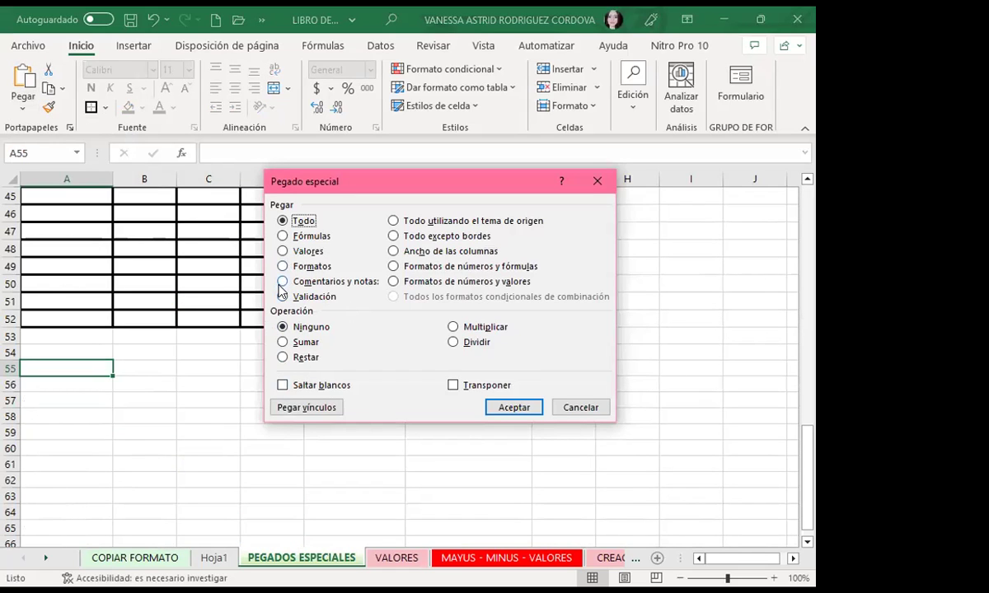
Step: Paste only Comentarios y notas at A55, then scroll to review the red note markers
left_click(282, 282)
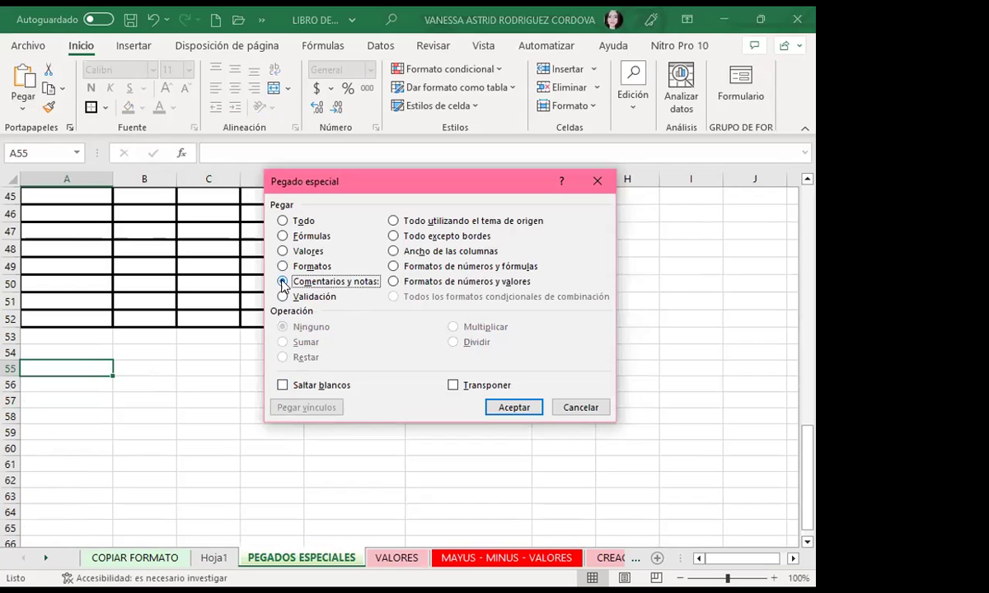
left_click(508, 408)
scroll(580, 420, "down", 2)
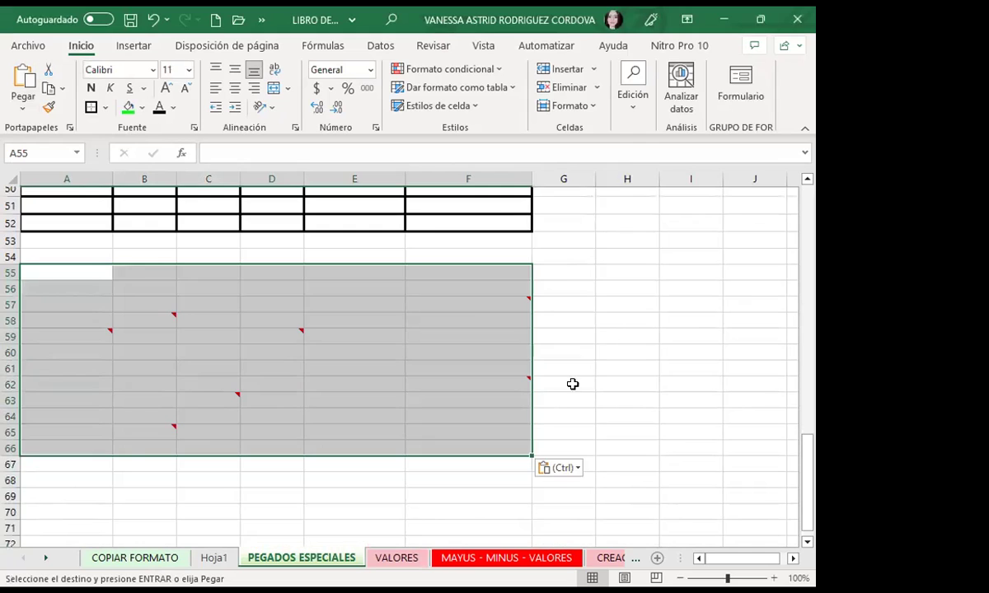
scroll(575, 379, "up", 8)
scroll(575, 376, "up", 5)
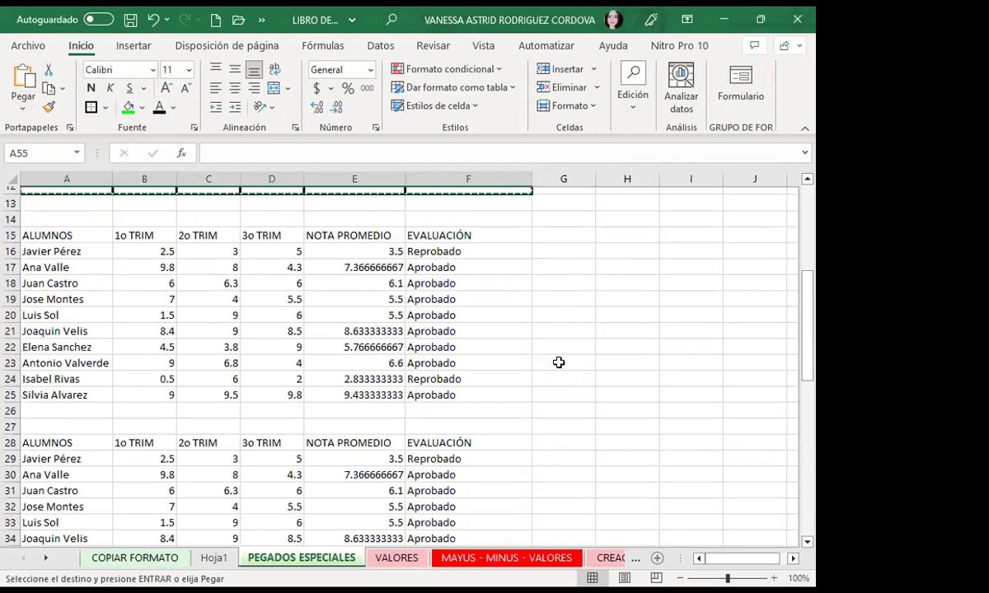
scroll(558, 362, "up", 4)
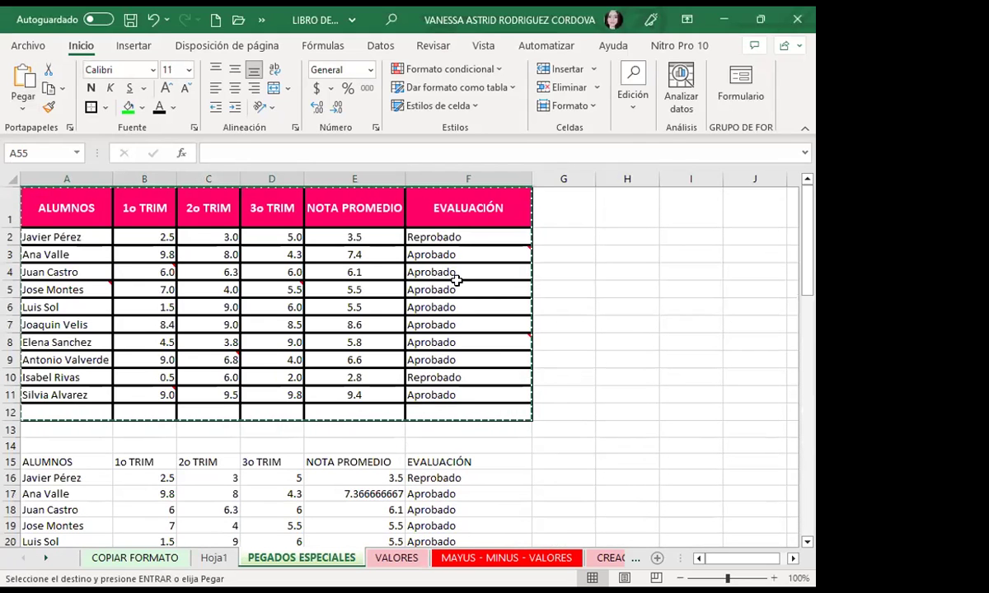
scroll(595, 427, "down", 5)
scroll(594, 428, "down", 6)
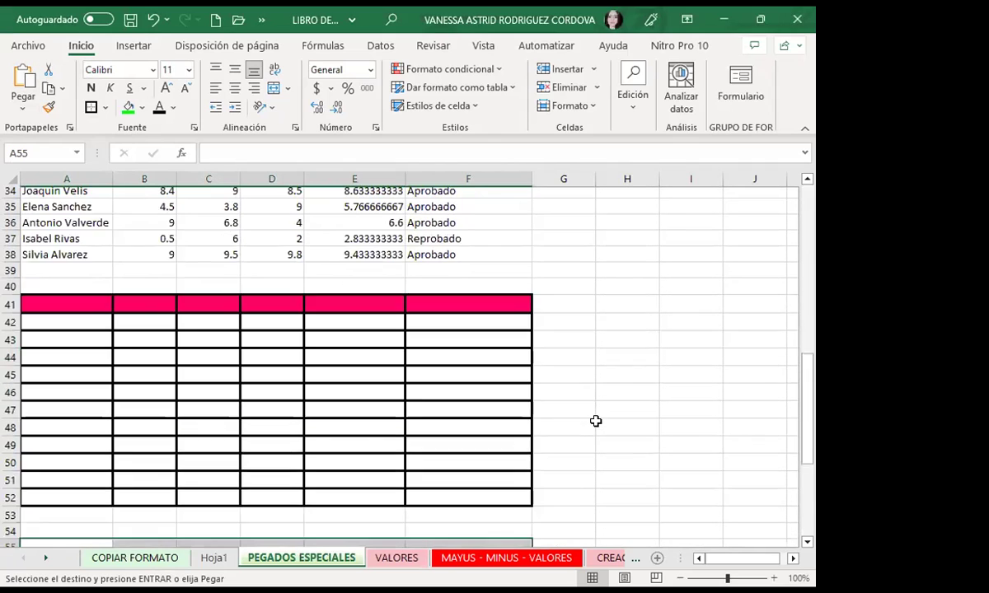
scroll(593, 416, "down", 3)
scroll(593, 417, "down", 1)
scroll(584, 410, "down", 1)
scroll(206, 388, "down", 1)
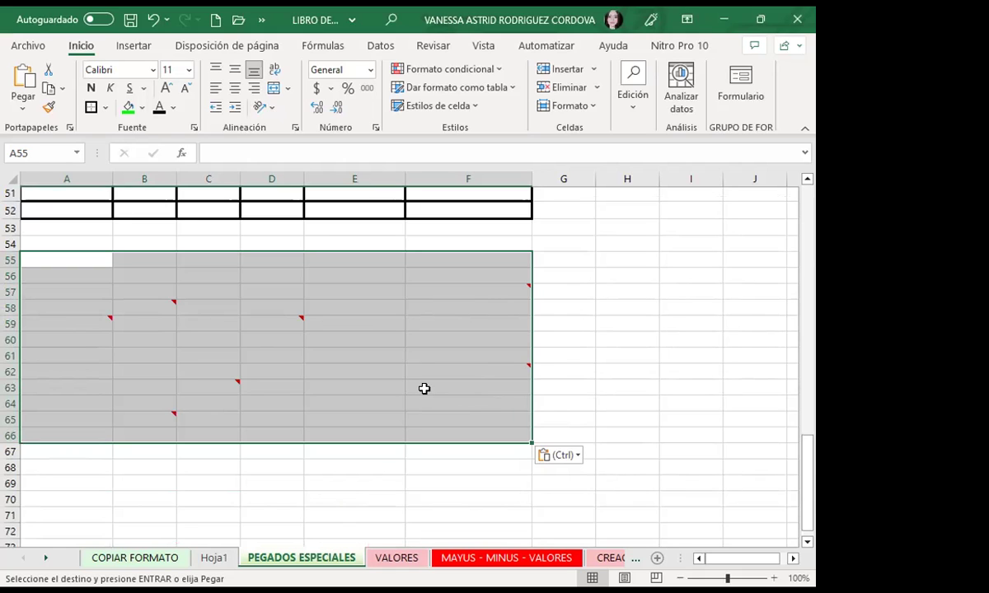
scroll(416, 363, "up", 9)
scroll(416, 372, "up", 8)
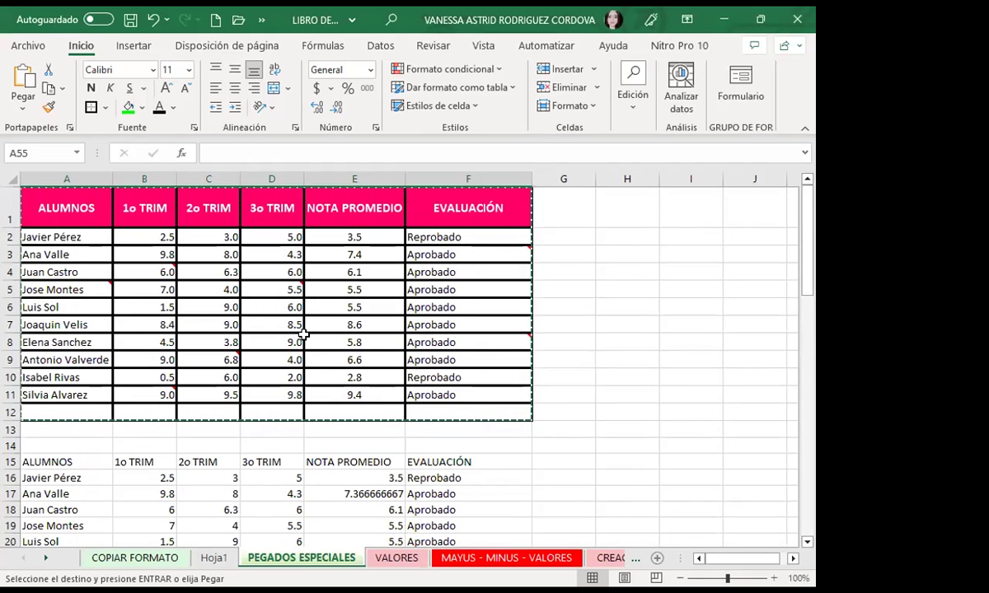
mouse_move(276, 285)
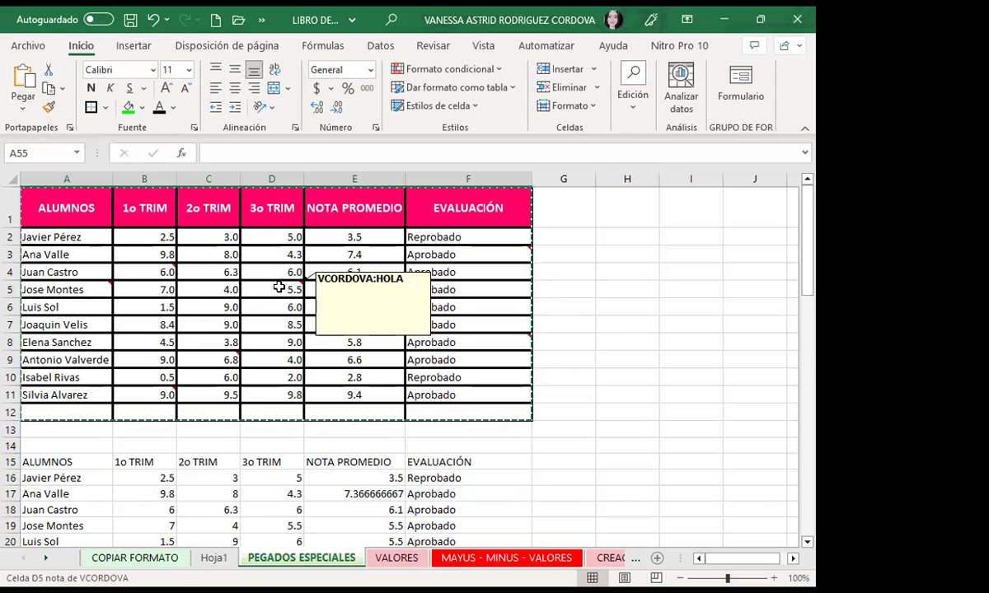
scroll(278, 287, "down", 3)
scroll(288, 313, "down", 8)
scroll(296, 328, "up", 3)
scroll(296, 328, "down", 3)
scroll(297, 329, "down", 4)
scroll(176, 289, "down", 4)
scroll(154, 308, "up", 1)
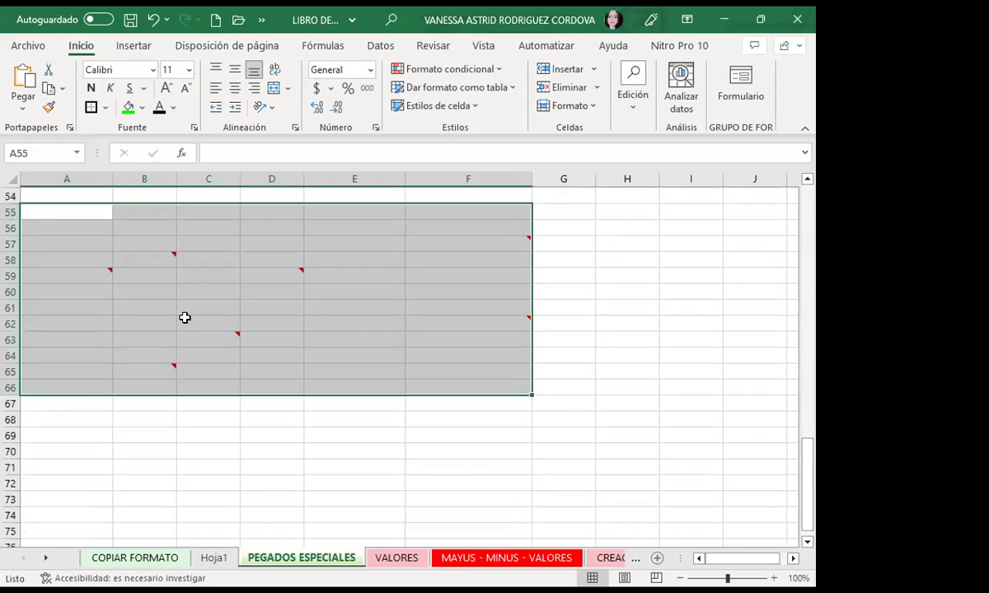
mouse_move(276, 273)
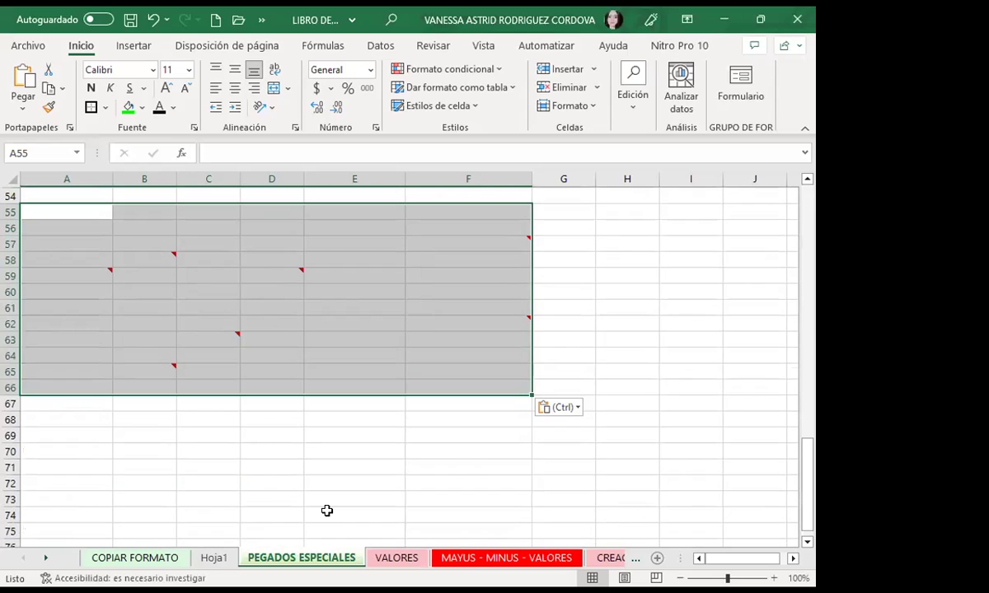
key("Escape")
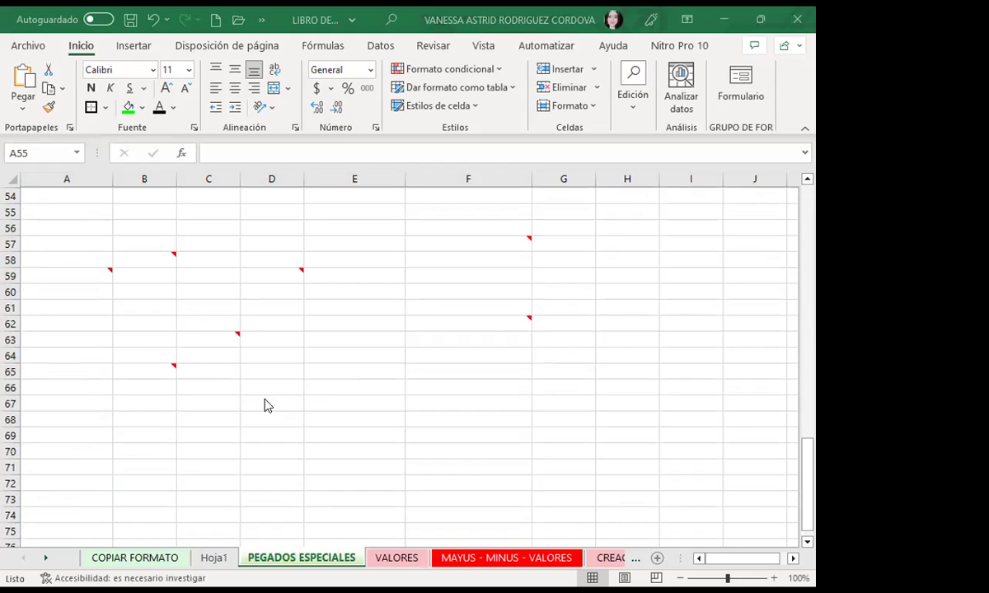
scroll(275, 403, "up", 3)
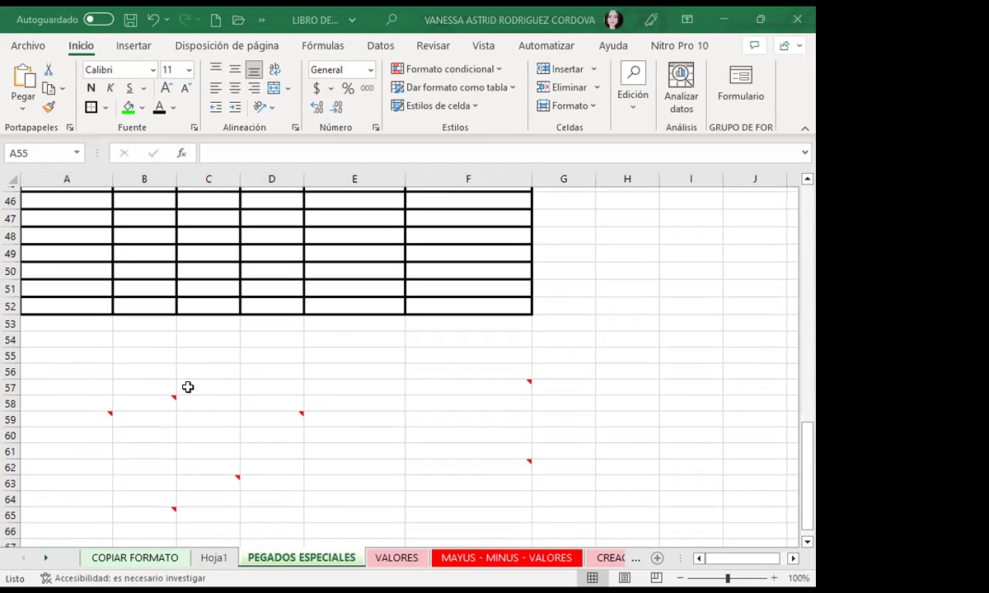
key("ctrl+v")
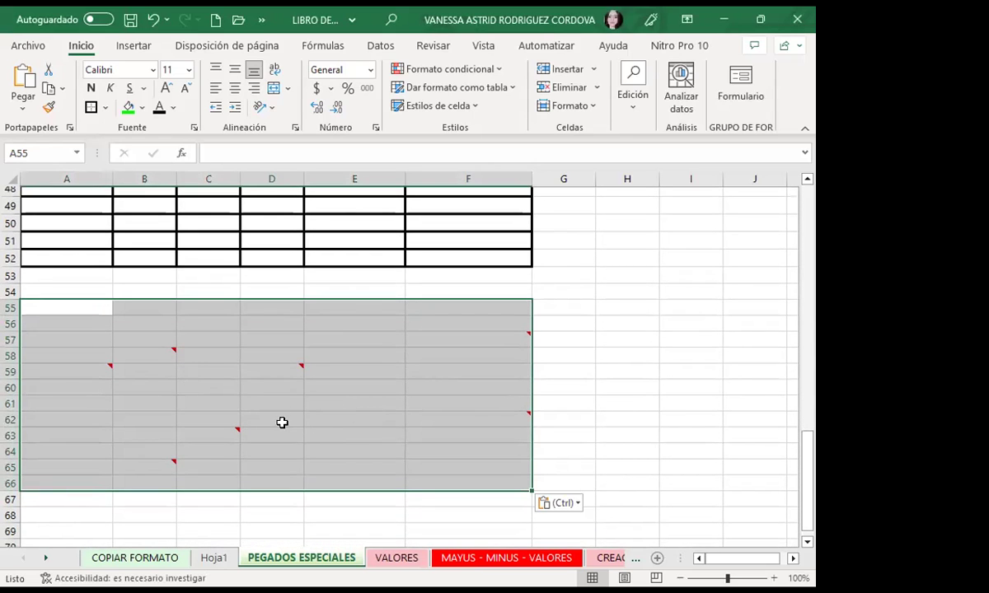
mouse_move(474, 343)
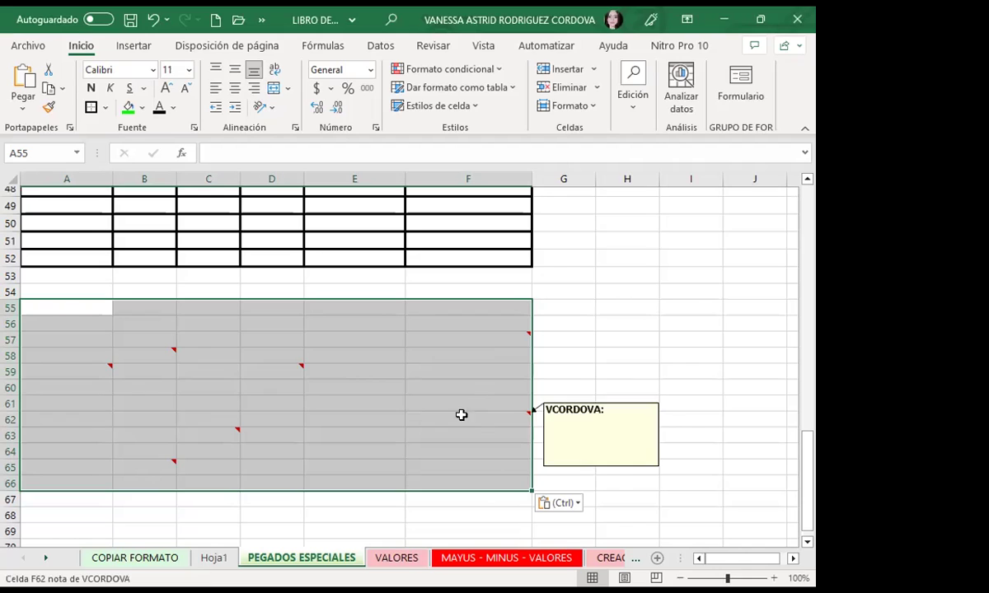
mouse_move(137, 352)
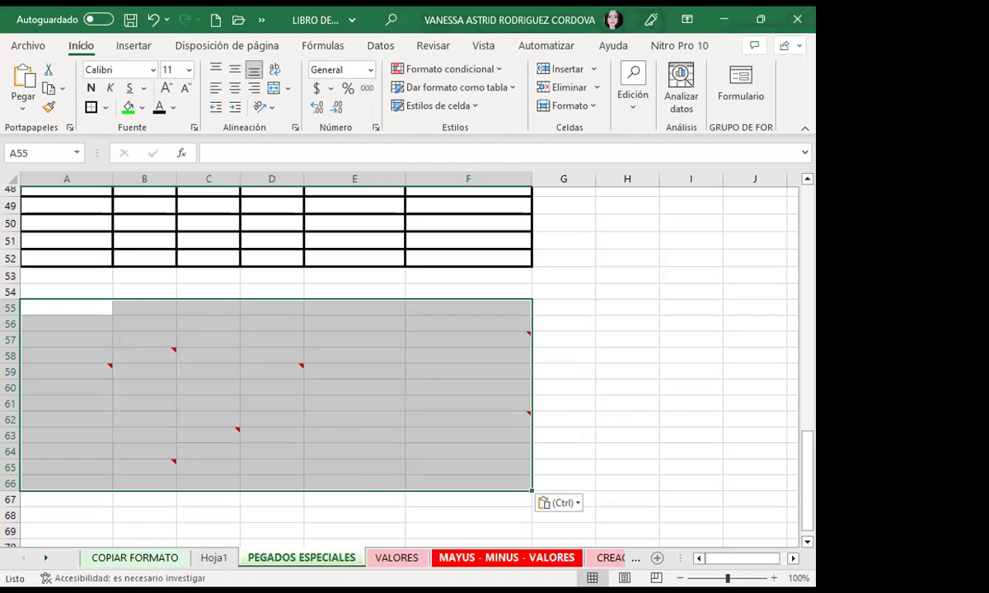
key("Escape")
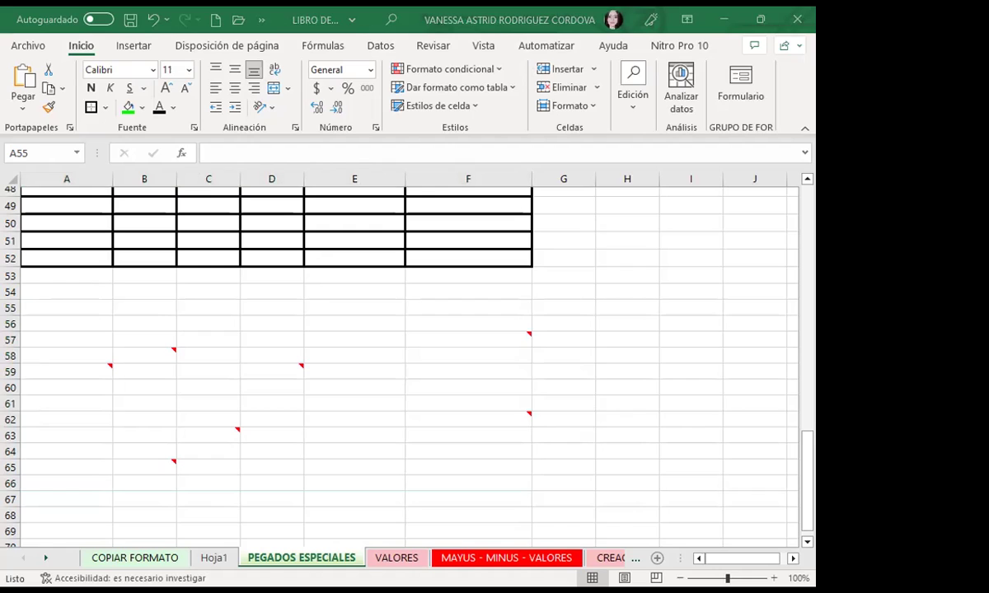
key("ctrl+c")
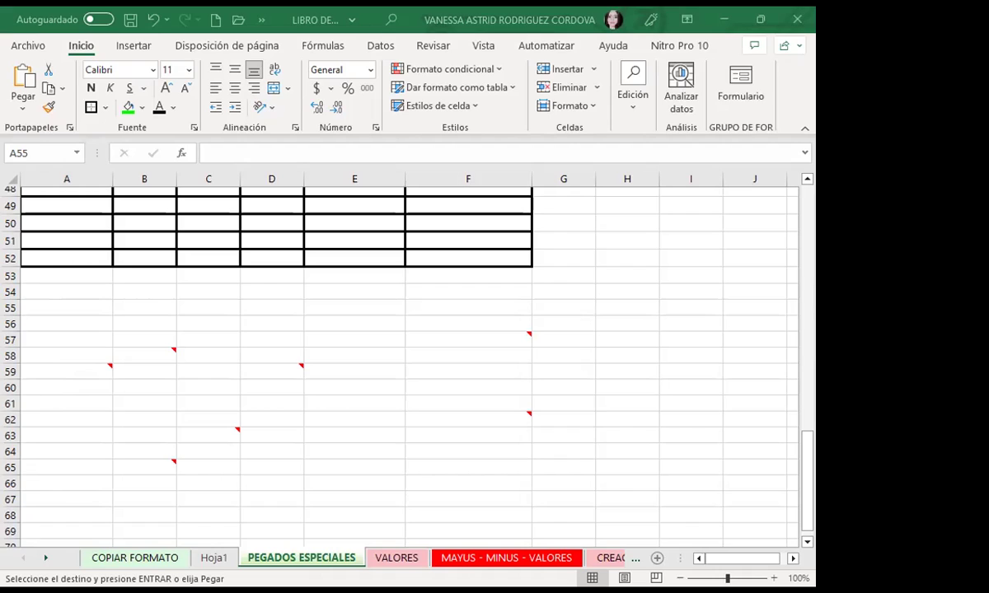
left_click(583, 322)
Step: Select the grade table A1:F12, briefly opening and cancelling Paste Special
scroll(263, 393, "up", 6)
scroll(263, 389, "up", 5)
scroll(264, 390, "up", 5)
scroll(263, 389, "up", 2)
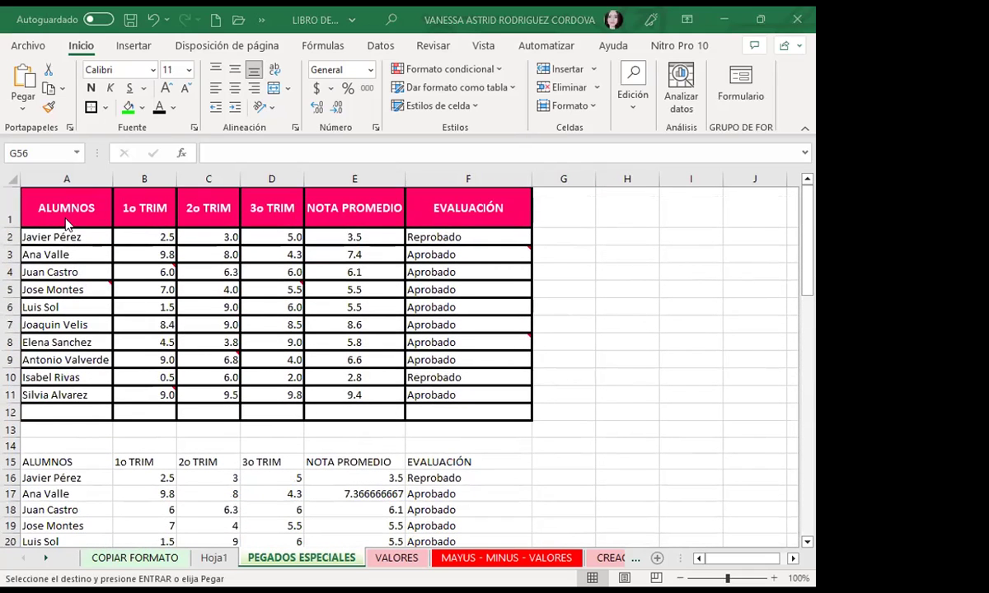
left_click_drag(81, 201, 449, 408)
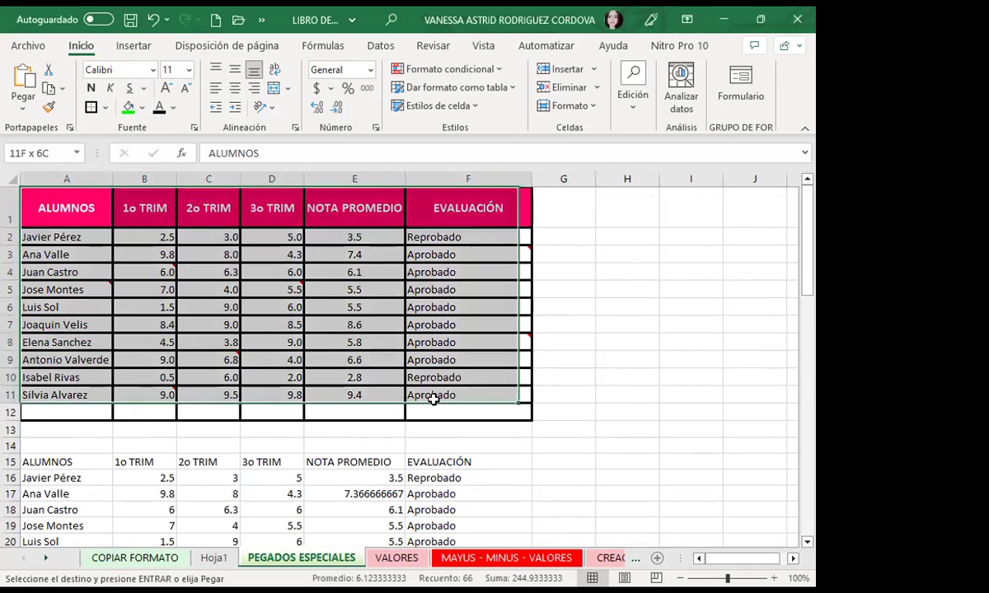
left_click(23, 106)
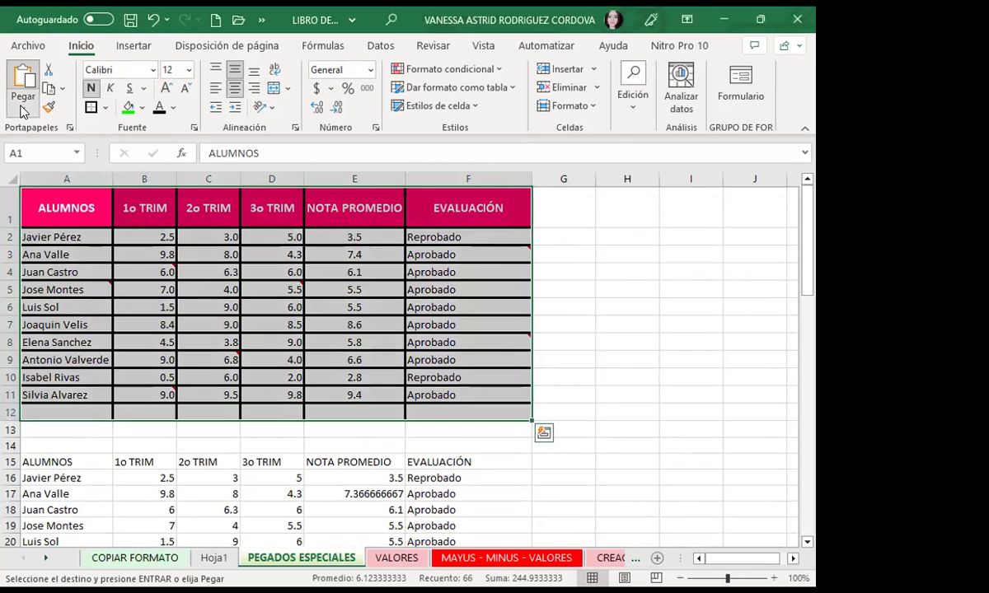
left_click(73, 301)
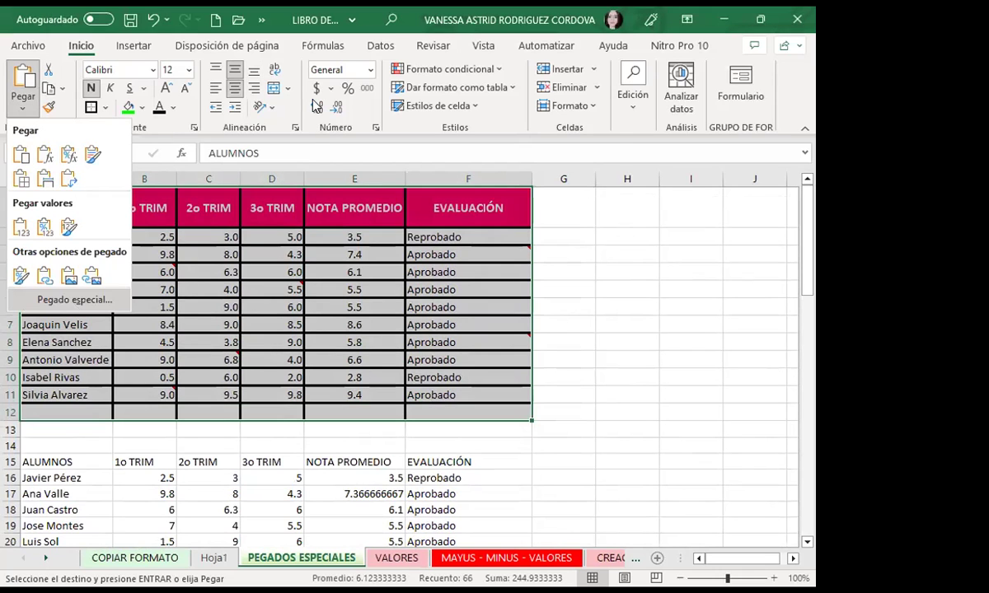
left_click(603, 183)
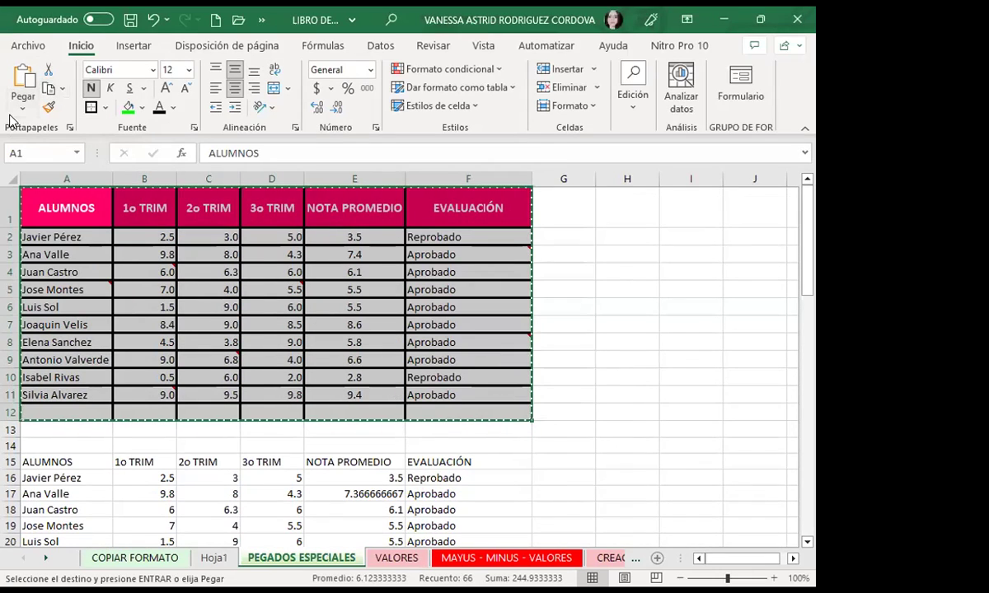
Step: Paste only the Validación rules into A68 via Paste Special
left_click(23, 106)
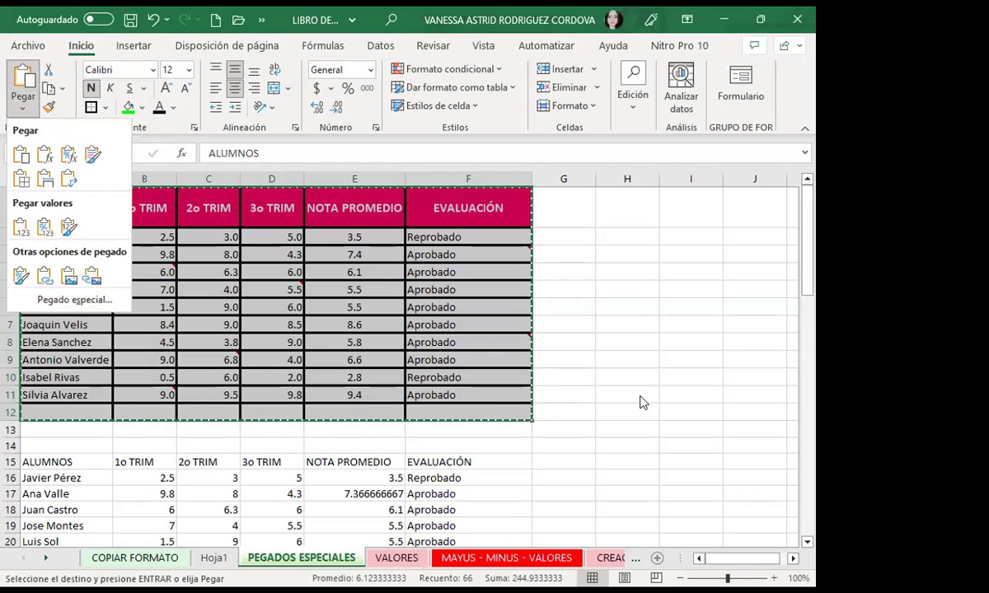
scroll(165, 437, "down", 2)
scroll(82, 428, "down", 3)
scroll(72, 411, "down", 9)
scroll(74, 409, "down", 4)
scroll(50, 362, "down", 1)
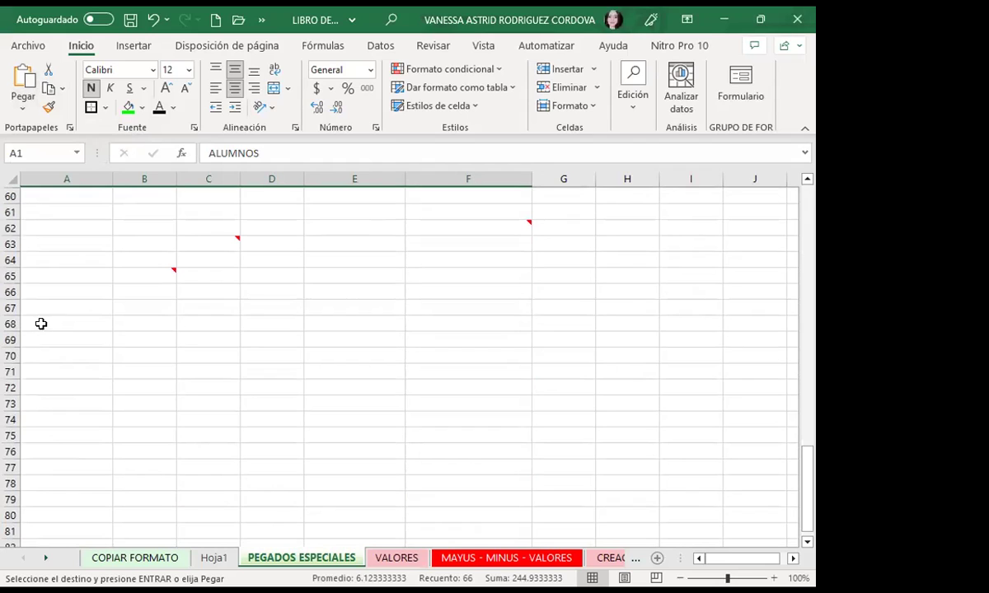
left_click(38, 323)
left_click(18, 111)
left_click(42, 297)
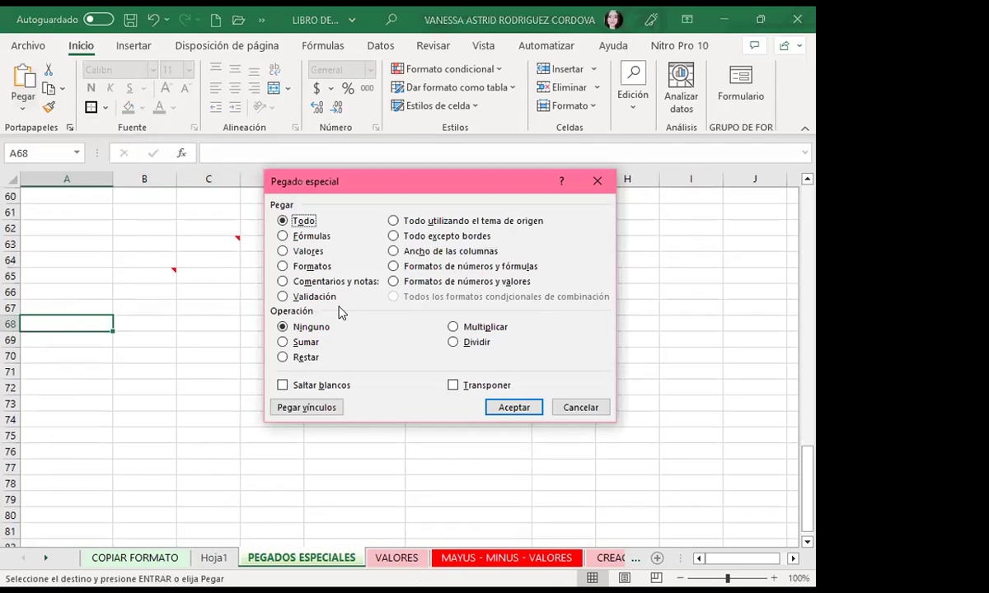
left_click(283, 297)
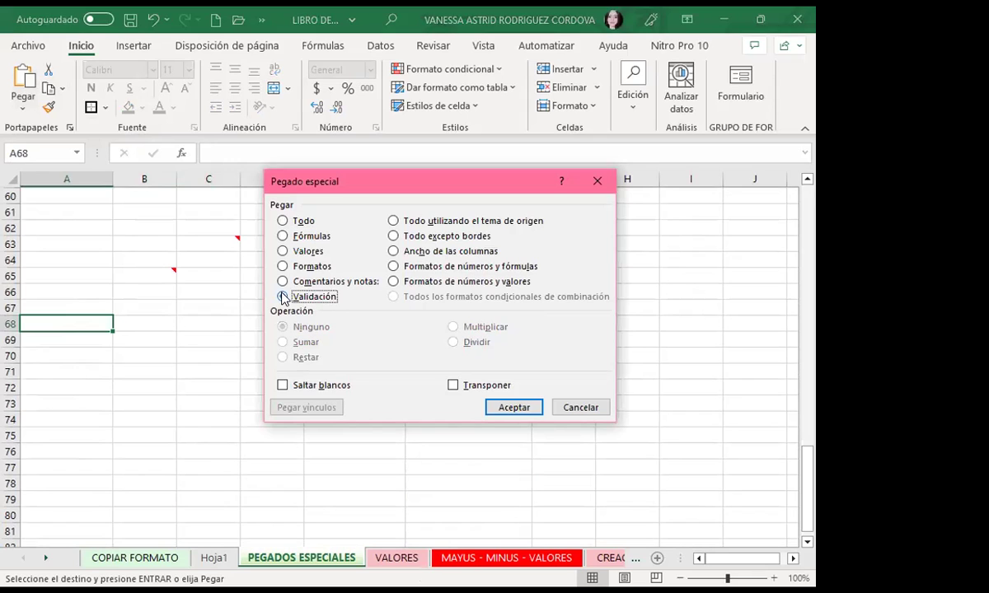
left_click(522, 406)
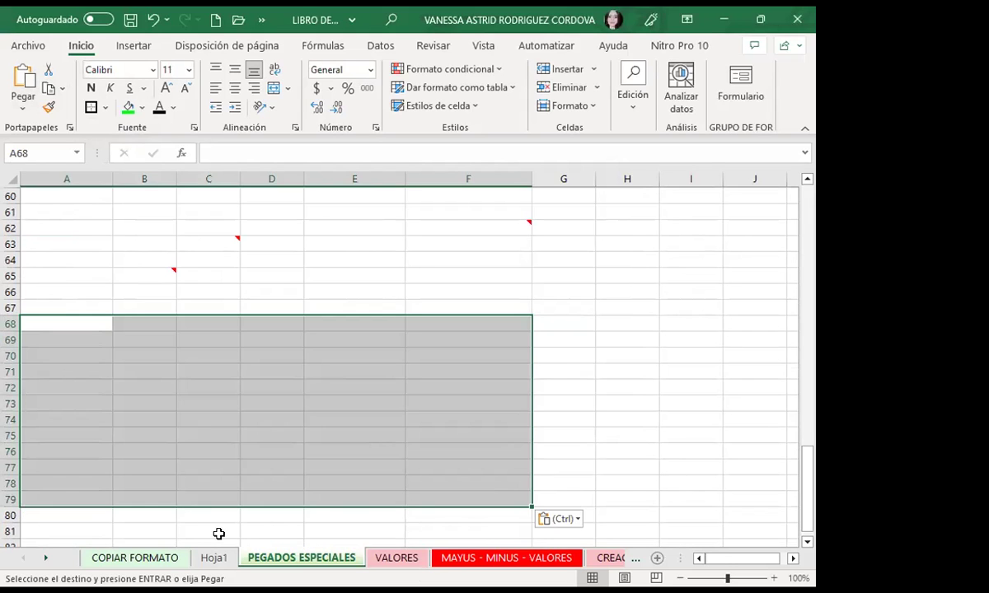
Step: Scroll to A79 and pick a student's name from its validation dropdown list
scroll(131, 245, "up", 7)
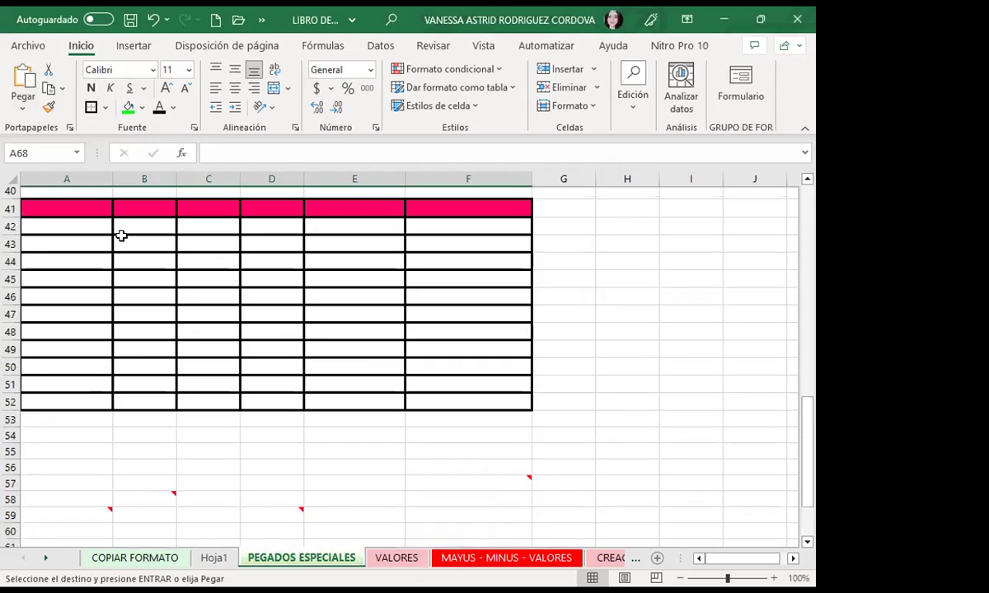
scroll(121, 234, "up", 8)
scroll(117, 240, "up", 3)
scroll(119, 242, "up", 2)
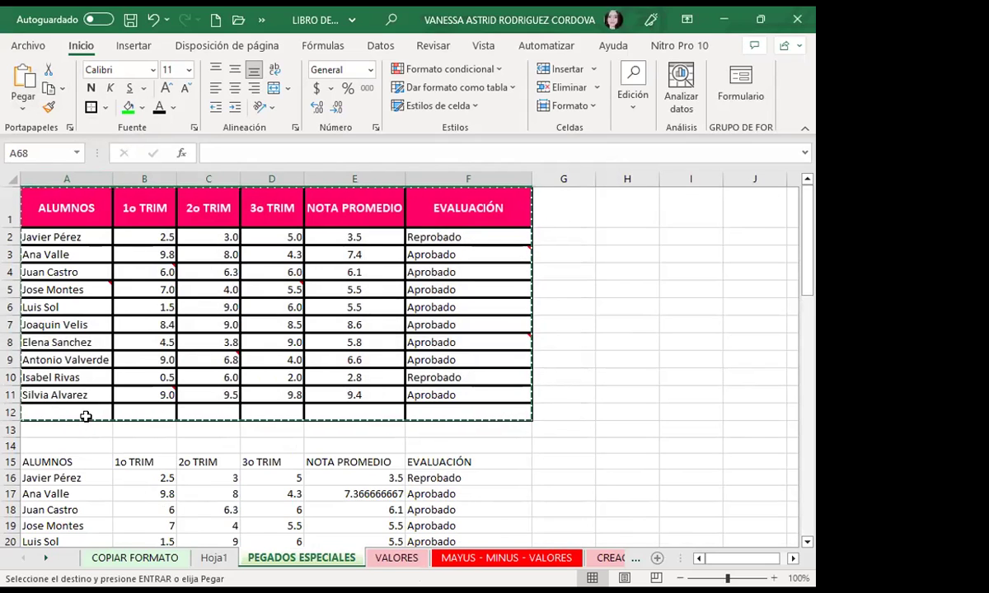
scroll(99, 420, "down", 3)
scroll(112, 426, "down", 9)
scroll(112, 422, "down", 3)
scroll(113, 422, "down", 3)
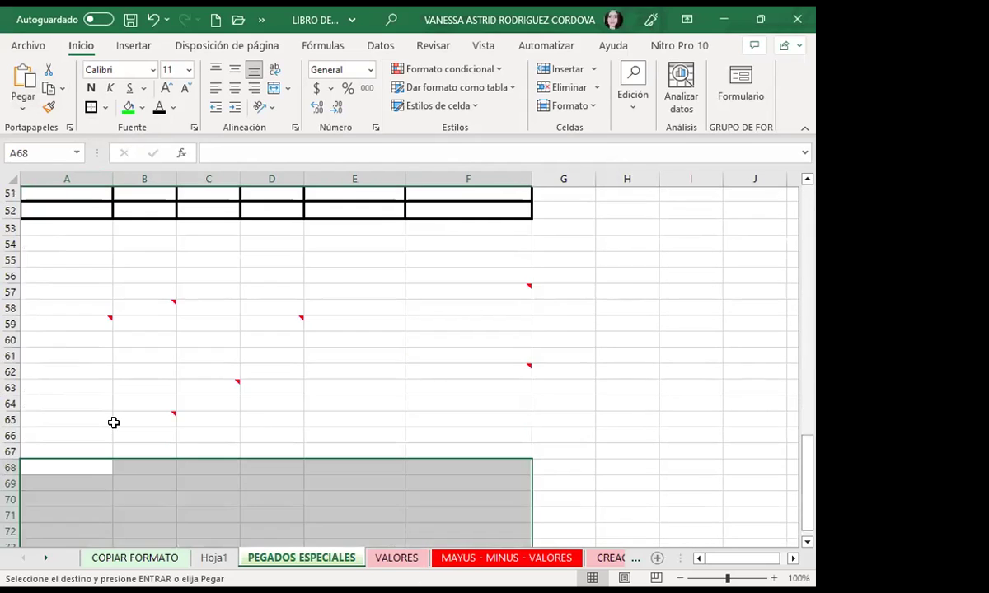
scroll(103, 414, "down", 5)
left_click(76, 397)
left_click(124, 402)
left_click(108, 404)
left_click(120, 403)
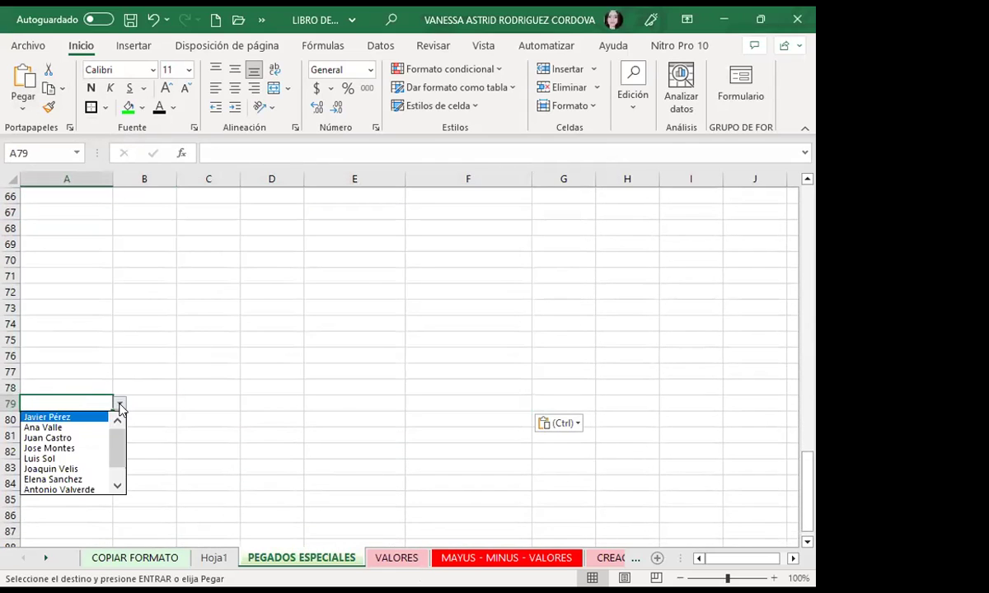
left_click(66, 446)
Step: Check several nearby cells, then change A79 to the final student name from its list
left_click(76, 278)
left_click(147, 244)
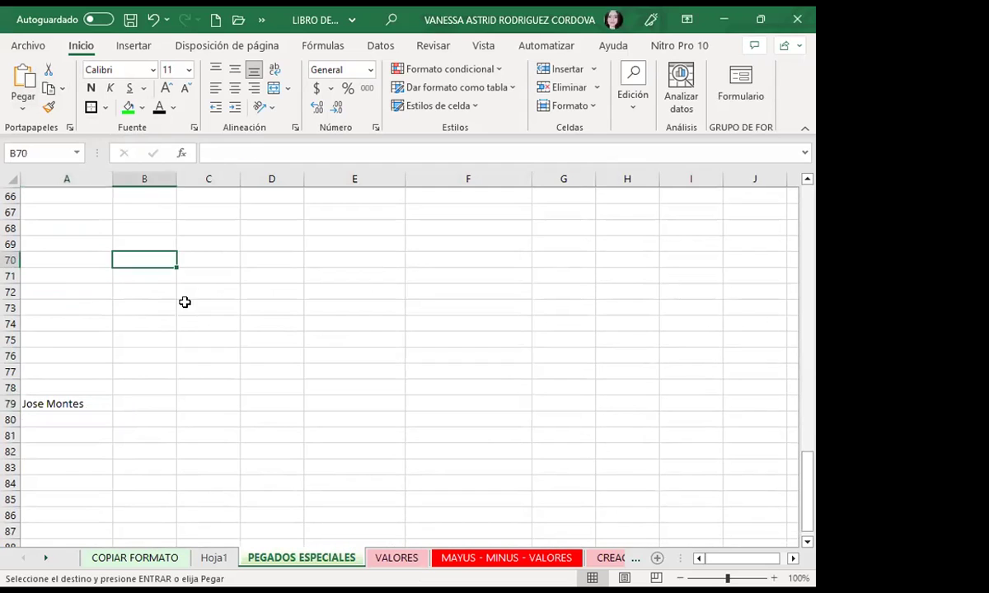
left_click(229, 377)
left_click(459, 366)
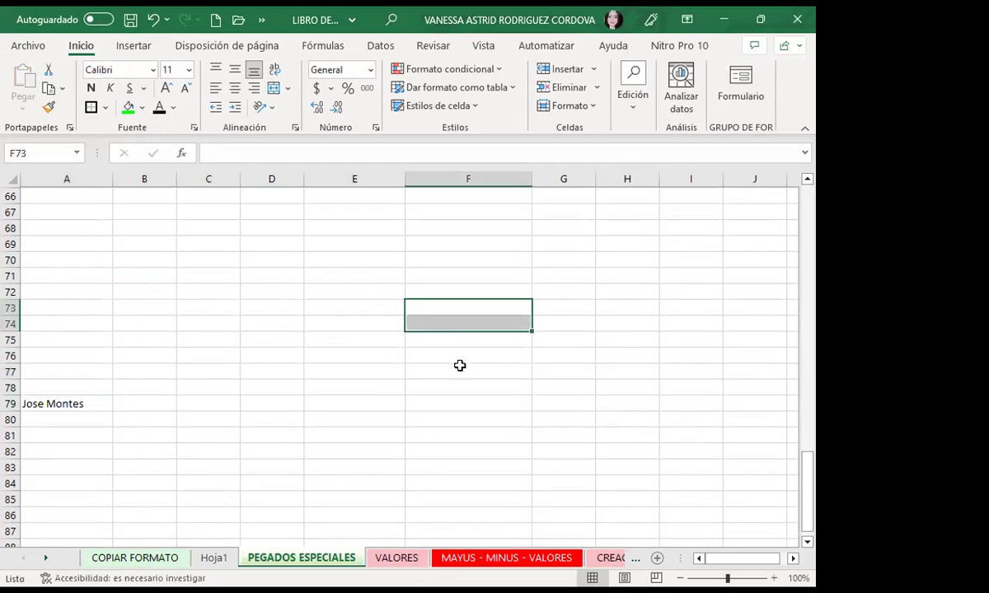
left_click(89, 286)
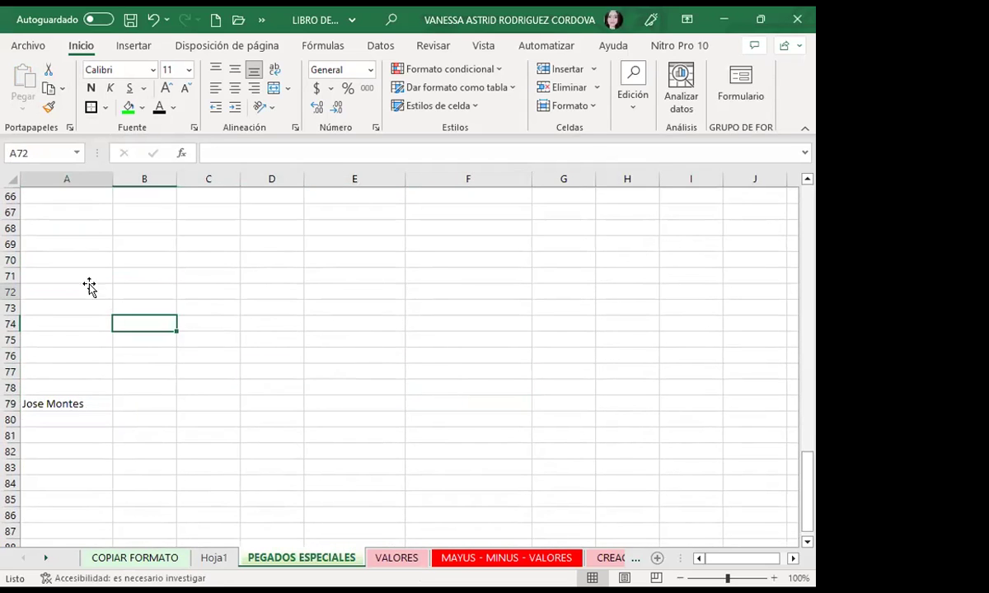
left_click(220, 318)
left_click(72, 404)
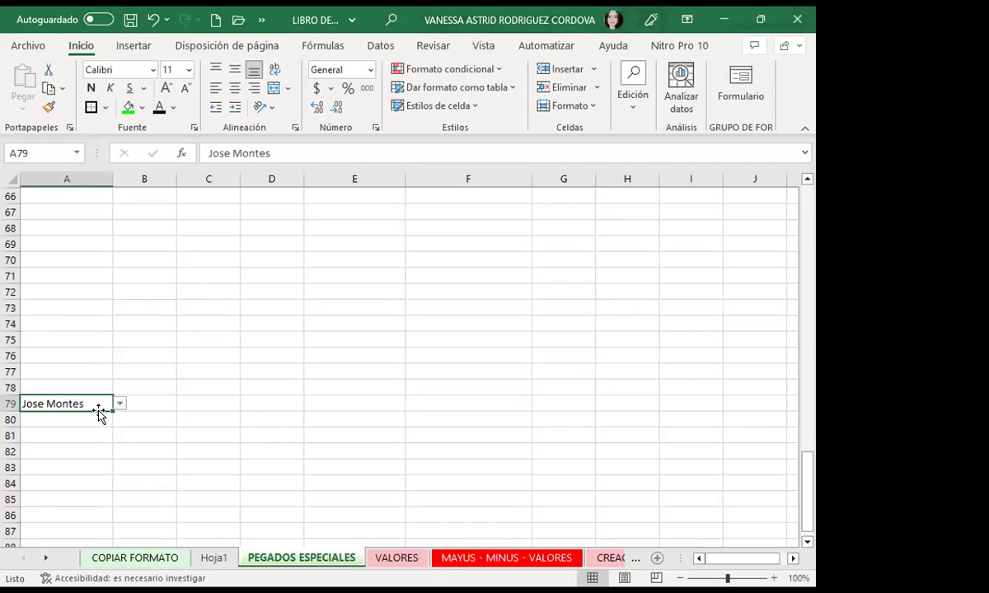
left_click(121, 404)
left_click(37, 471)
left_click(120, 404)
left_click(41, 480)
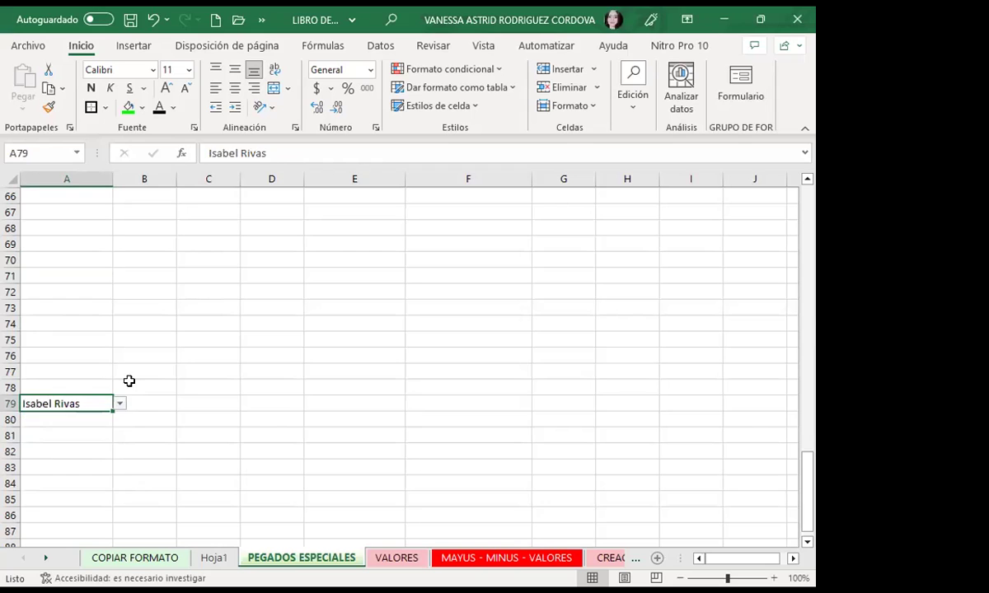
Step: Scroll through the sheet and reselect A79 to verify the chosen student name
left_click(143, 371)
scroll(144, 371, "up", 1)
scroll(145, 370, "up", 9)
scroll(149, 366, "up", 9)
scroll(149, 365, "up", 3)
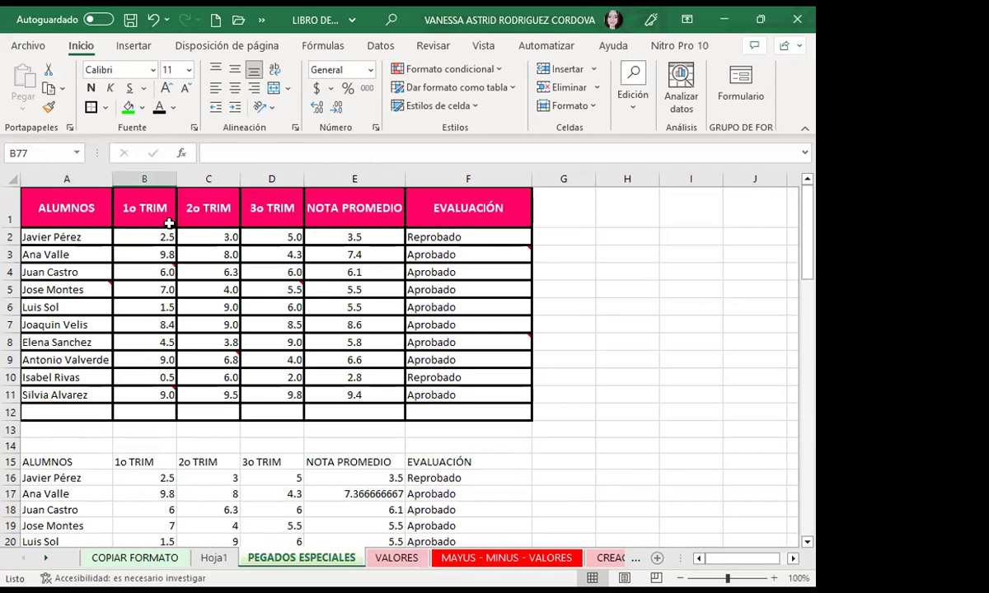
scroll(143, 387, "down", 2)
scroll(144, 407, "down", 4)
scroll(146, 408, "down", 2)
scroll(147, 408, "down", 4)
scroll(124, 412, "down", 4)
scroll(103, 422, "down", 4)
scroll(83, 403, "down", 3)
left_click(60, 400)
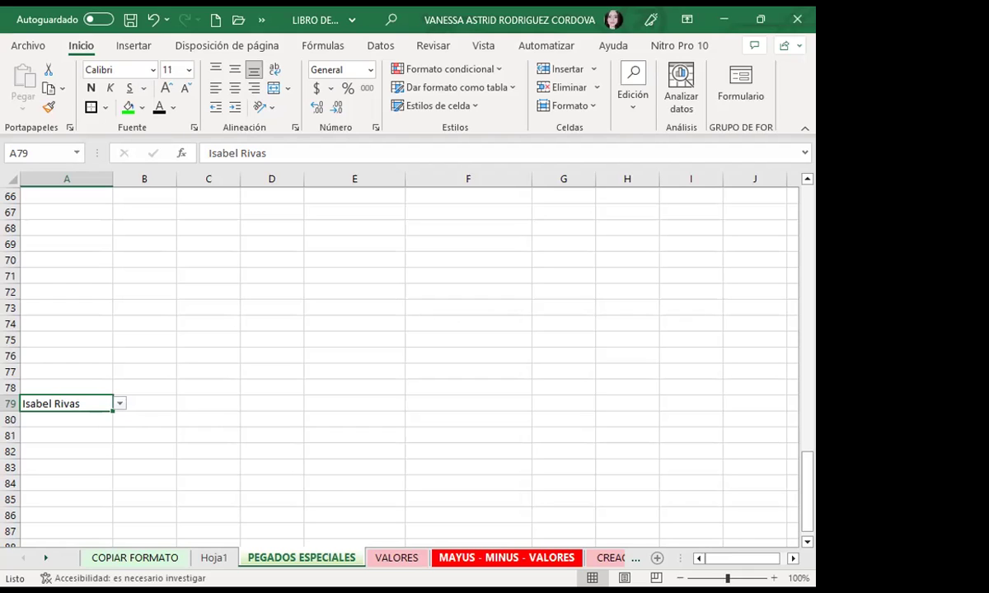
left_click(506, 558)
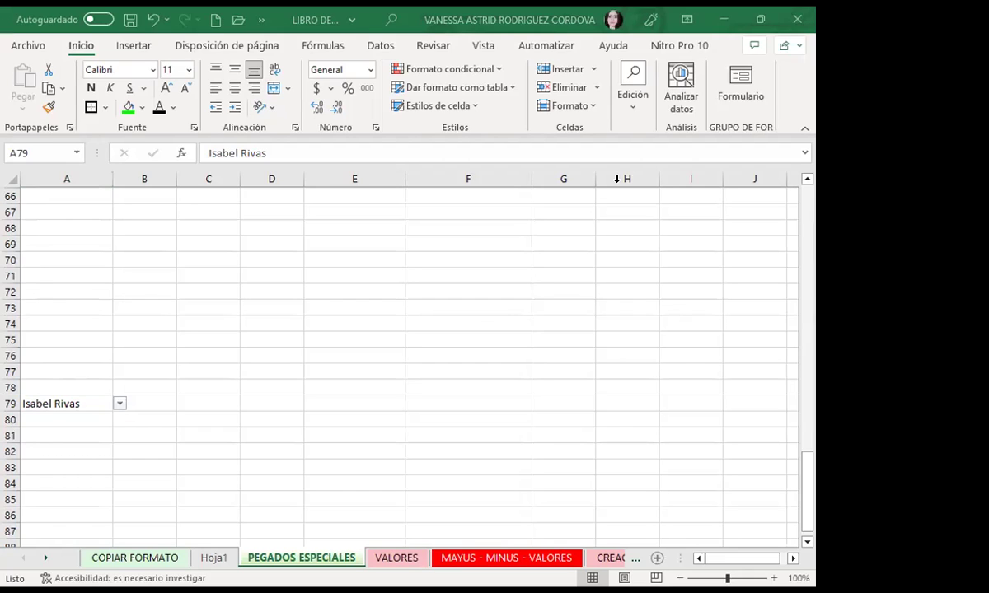
left_click(61, 406)
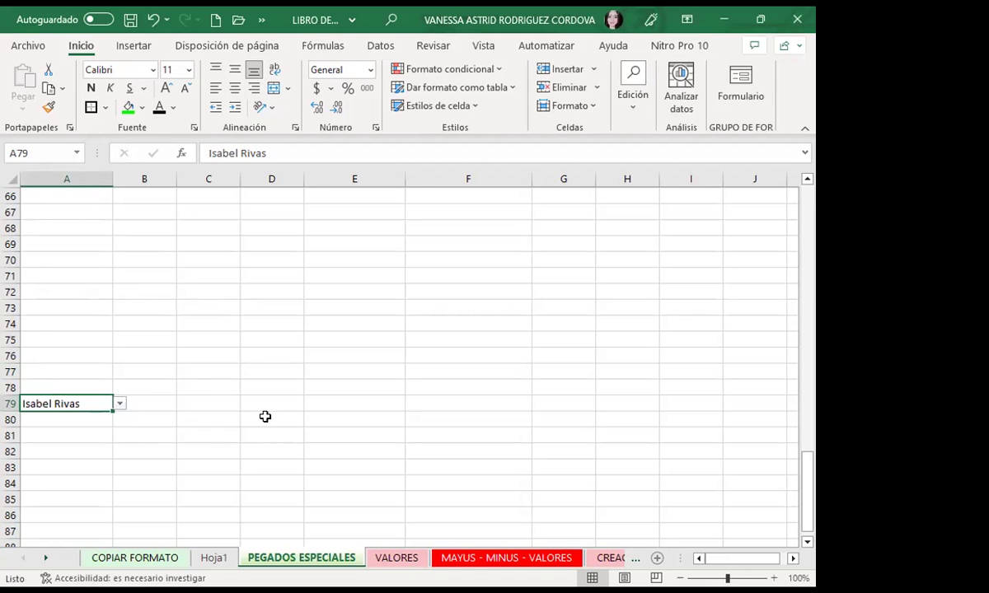
scroll(255, 433, "up", 4)
scroll(353, 450, "up", 5)
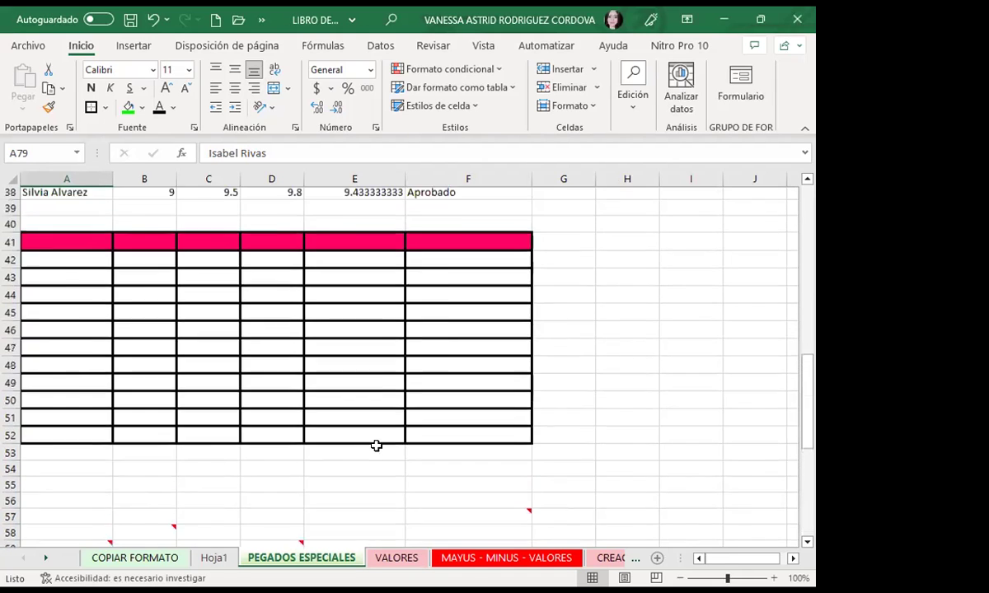
scroll(375, 446, "up", 8)
scroll(421, 424, "up", 4)
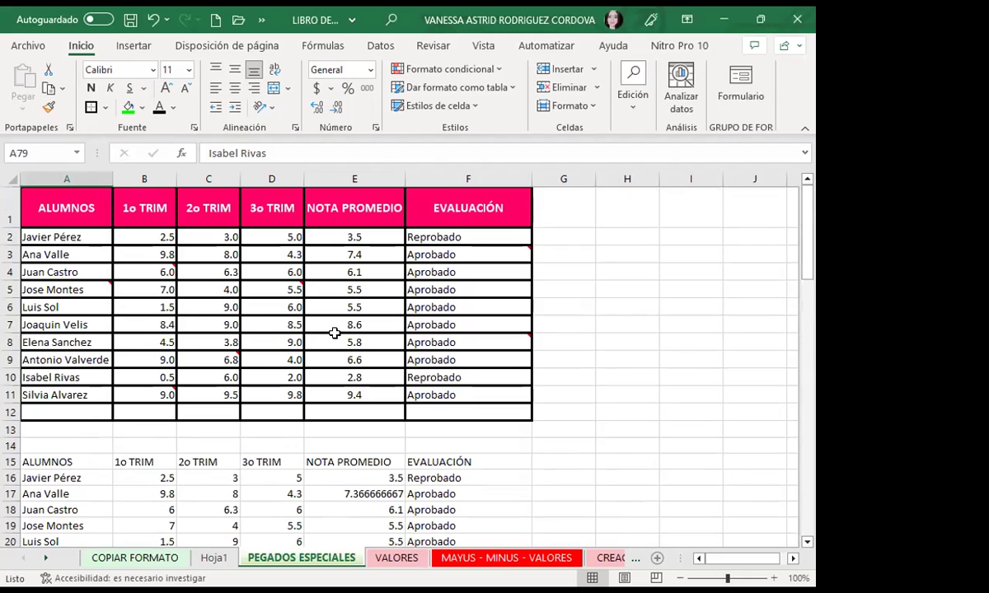
Step: Check the widths of columns C, E and F, then copy grades table rows 1–10
left_click(335, 334)
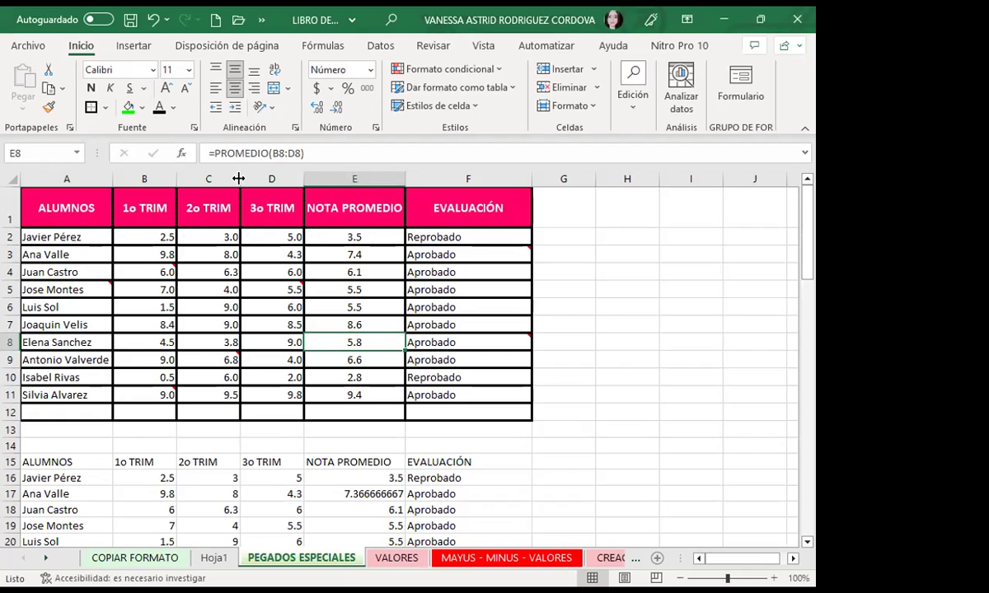
left_click_drag(239, 178, 238, 178)
left_click_drag(404, 178, 404, 179)
left_click_drag(529, 177, 529, 177)
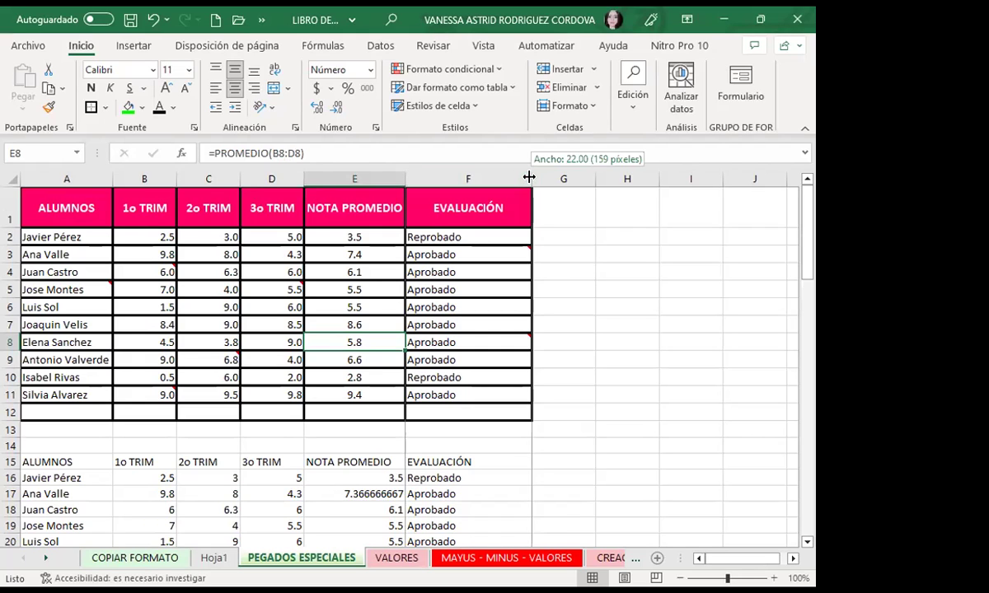
mouse_move(36, 195)
left_mouse_down()
mouse_move(503, 377)
mouse_move(511, 412)
left_mouse_up()
left_click(48, 105)
Step: Paste only the column widths at A82 using Pegado especial with Ancho de las columnas
scroll(80, 445, "down", 8)
scroll(81, 453, "down", 5)
scroll(79, 448, "down", 9)
scroll(79, 448, "down", 1)
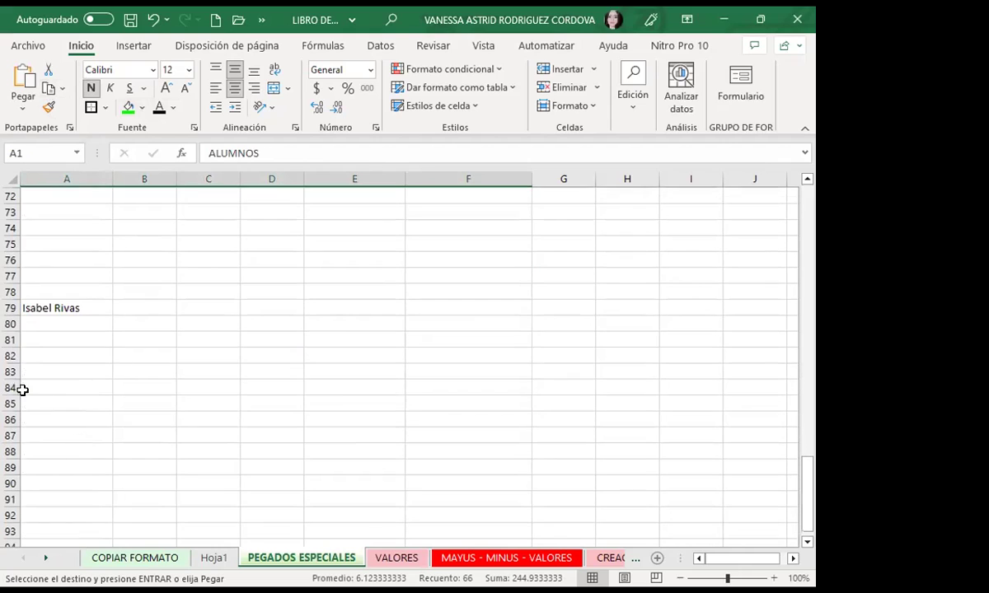
left_click(31, 355)
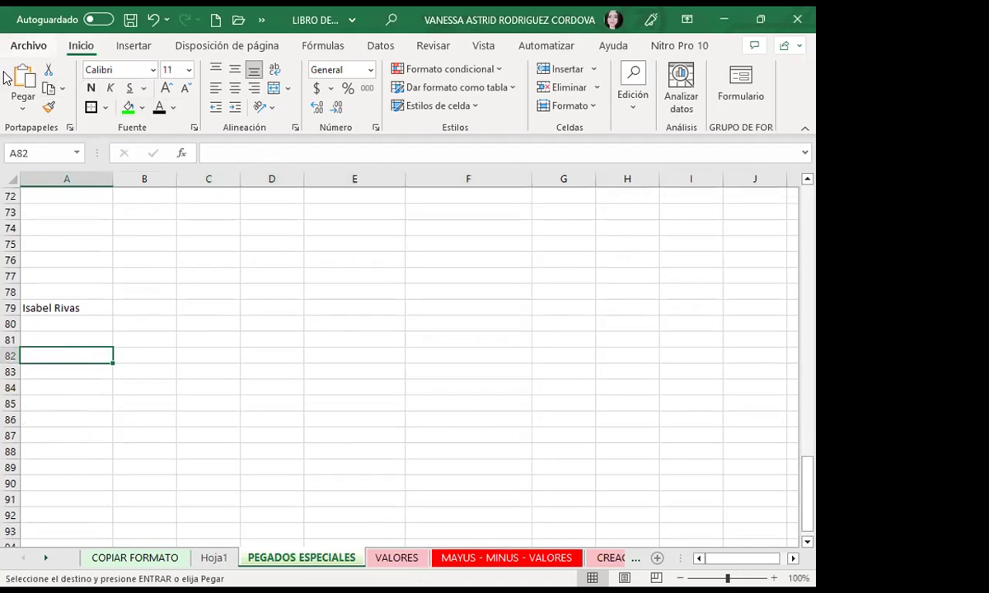
left_click(24, 100)
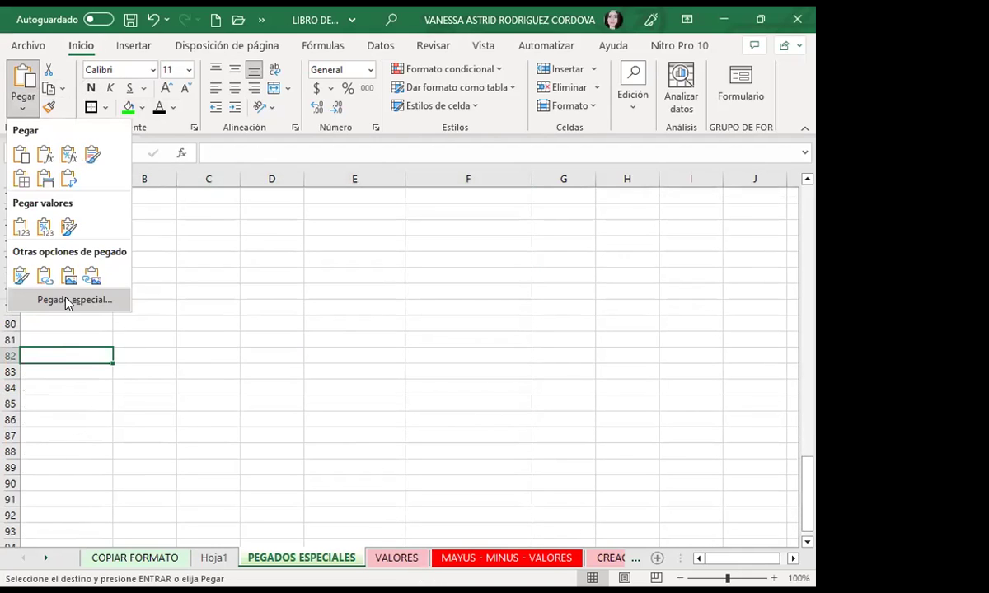
key("e")
left_click(394, 250)
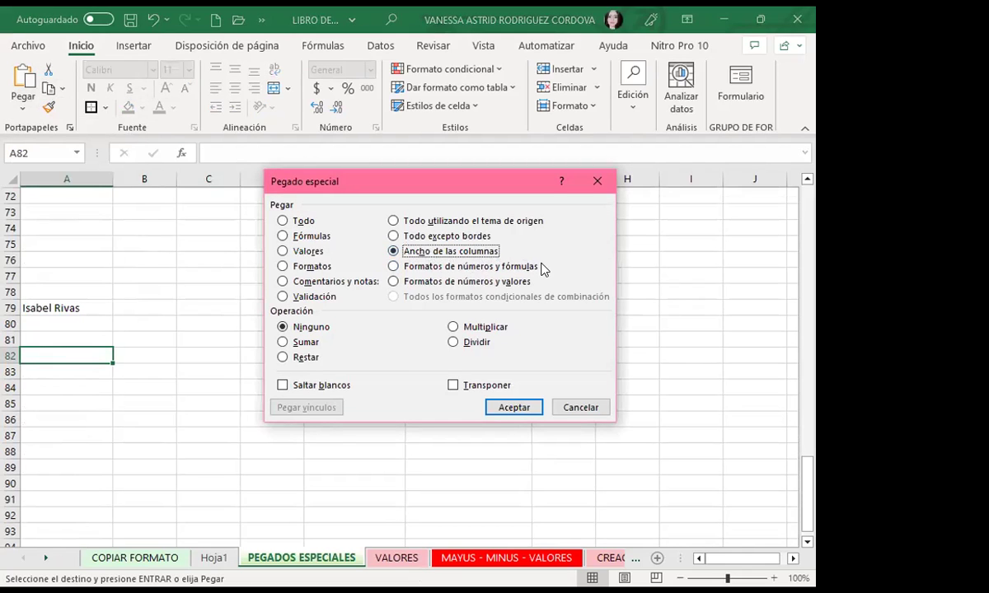
left_click(510, 407)
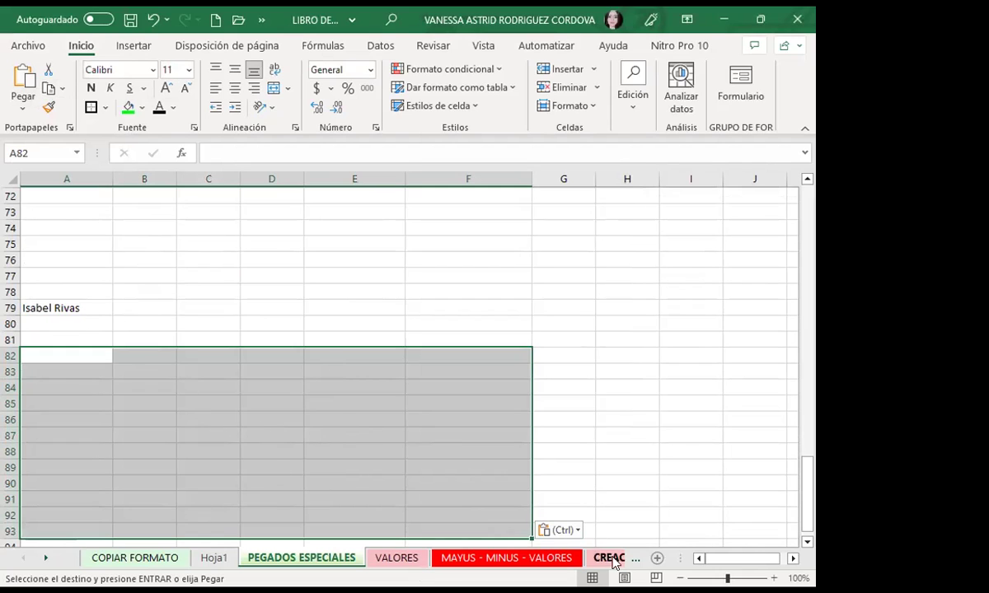
Step: Add sheet Hoja2, paste the copied Ancho de las columnas widths there, then return to PEGADOS ESPECIALES
left_click(657, 559)
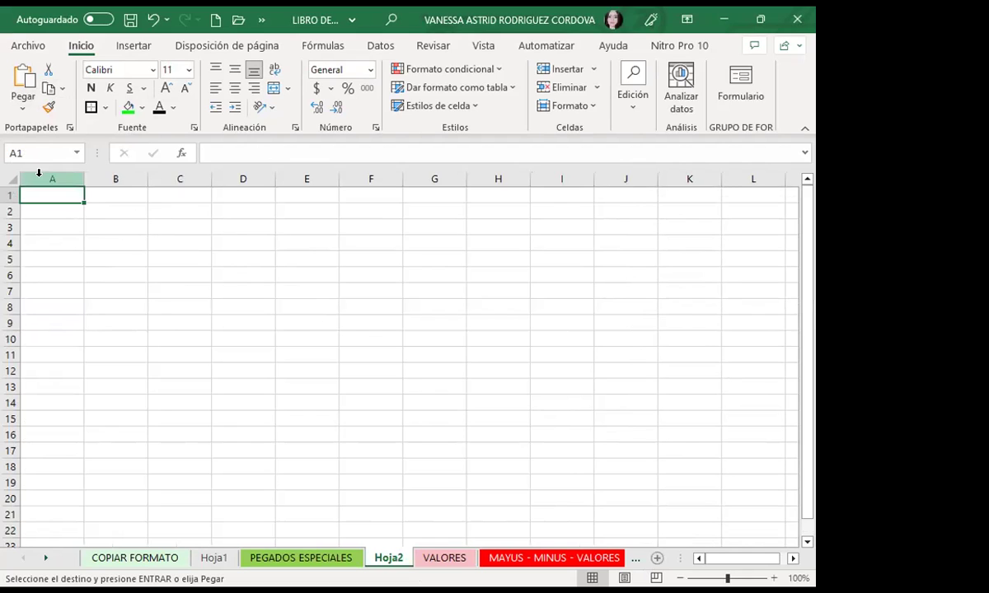
left_click(23, 100)
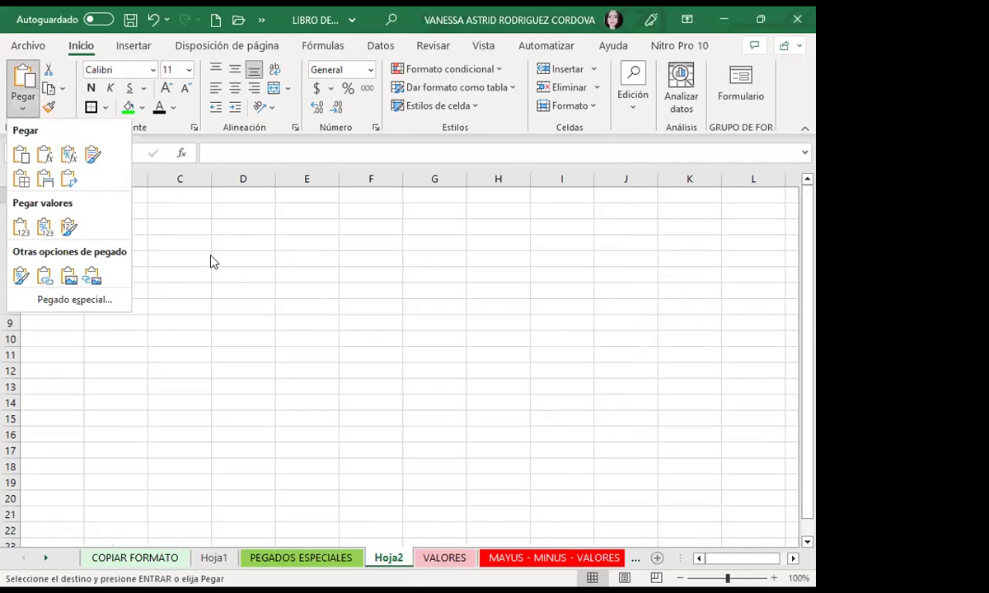
left_click(76, 301)
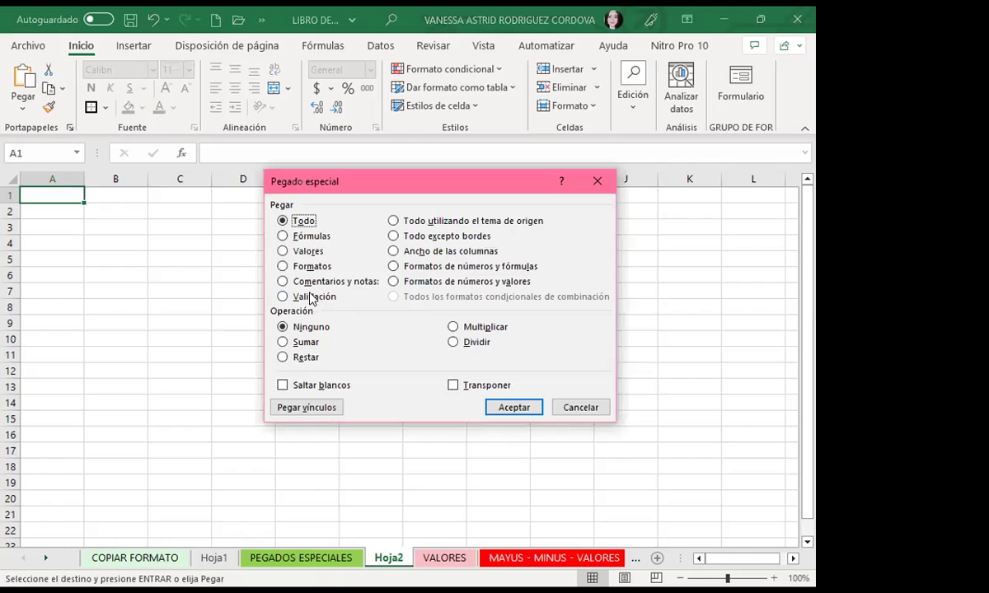
left_click(393, 252)
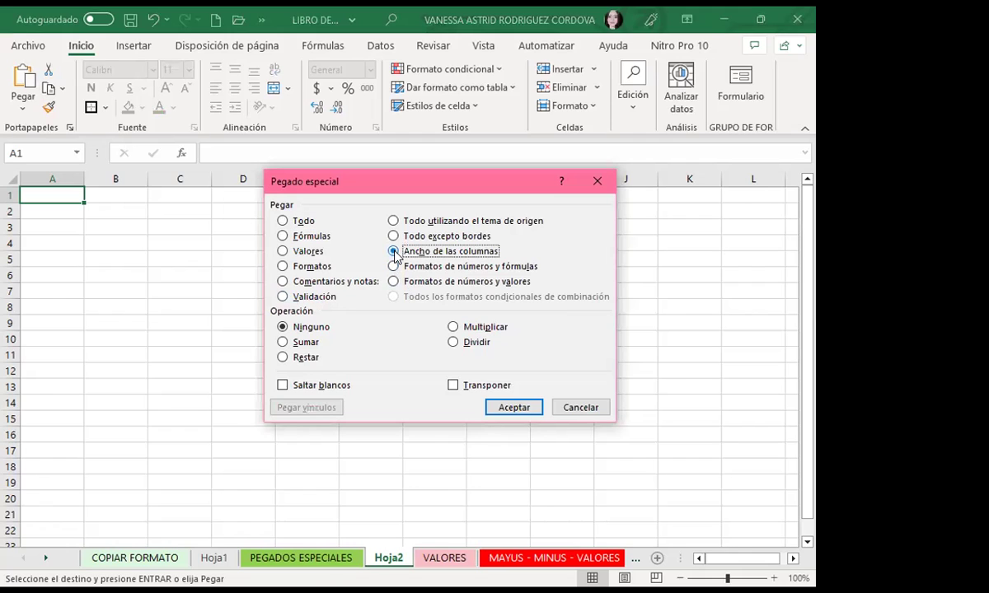
left_click(512, 407)
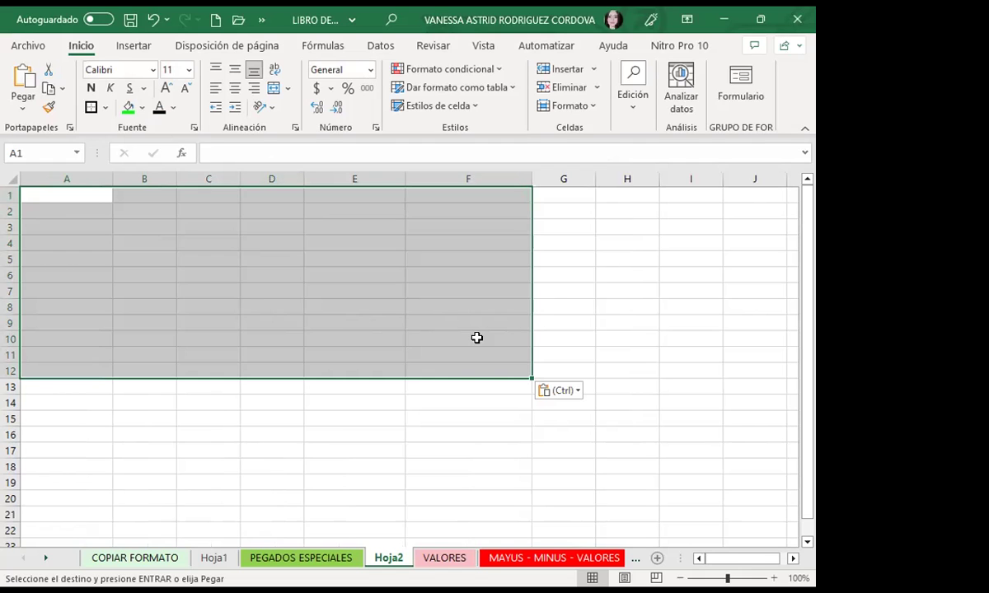
left_click(140, 562)
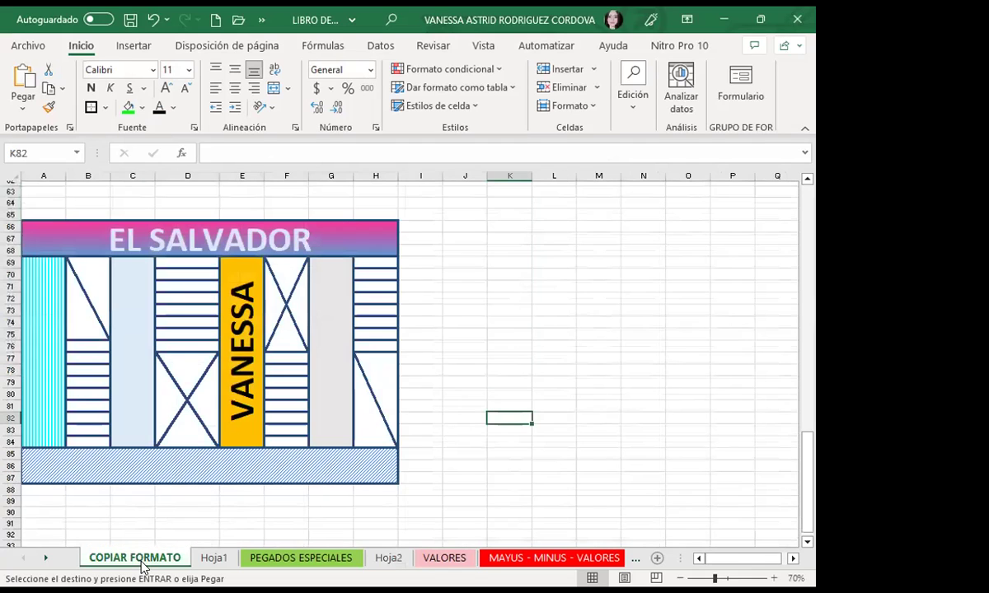
left_click(247, 562)
scroll(33, 379, "down", 3)
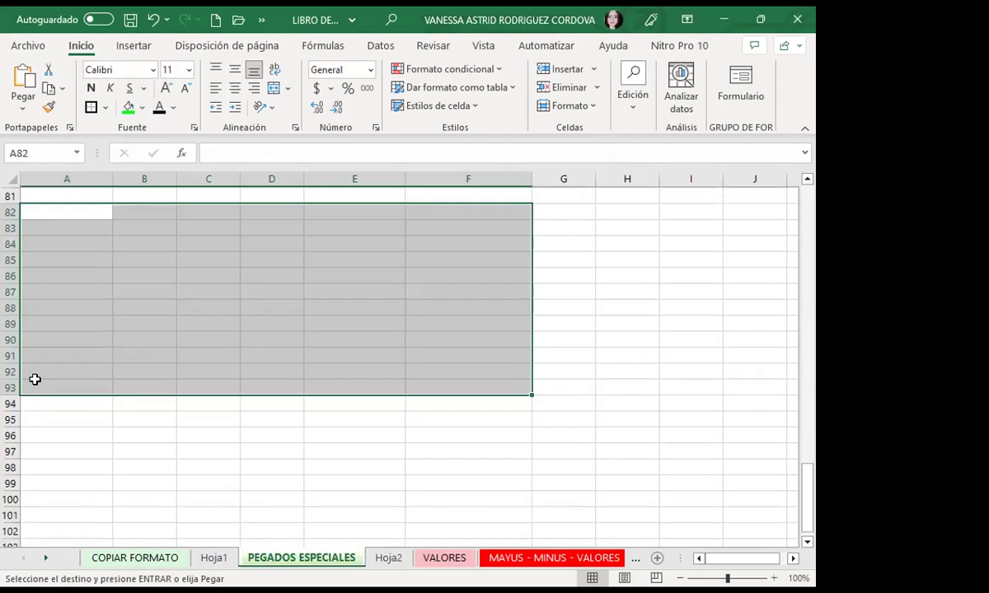
left_click(48, 437)
scroll(79, 374, "down", 1)
scroll(79, 373, "up", 9)
scroll(79, 371, "up", 9)
scroll(79, 372, "up", 9)
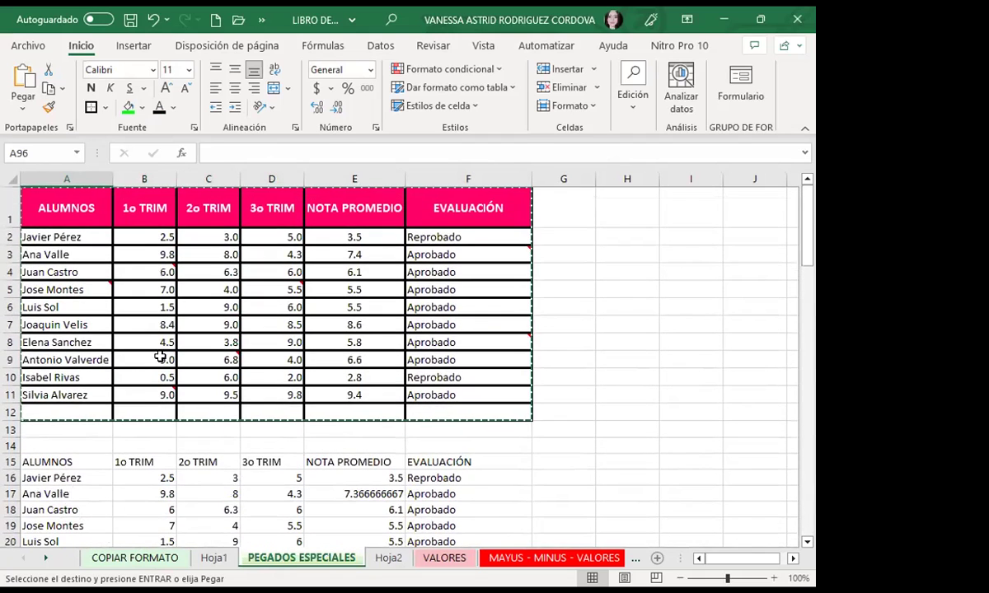
left_click(23, 86)
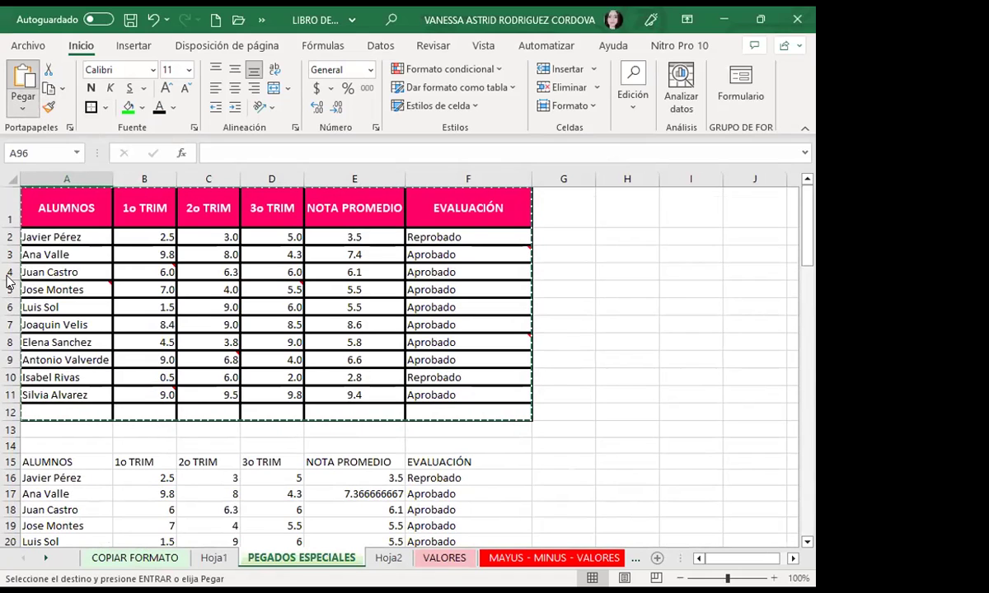
key("ctrl+alt+v")
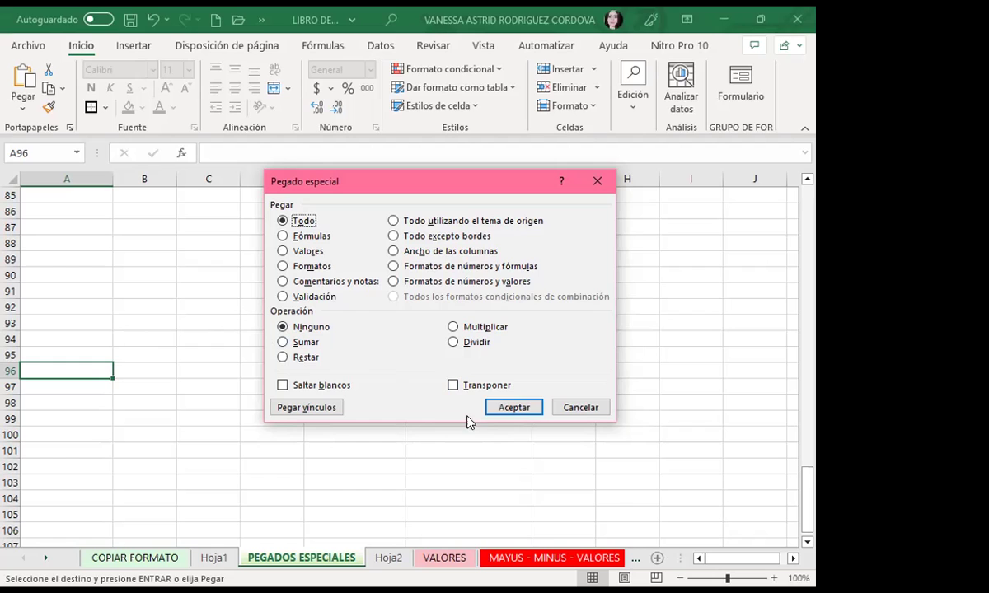
left_click(509, 411)
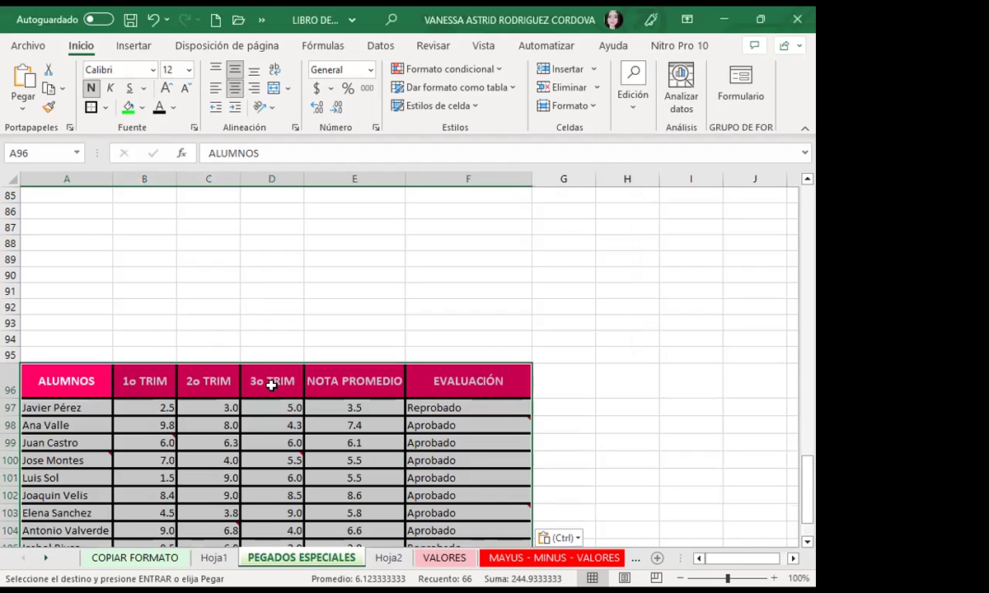
scroll(290, 417, "down", 2)
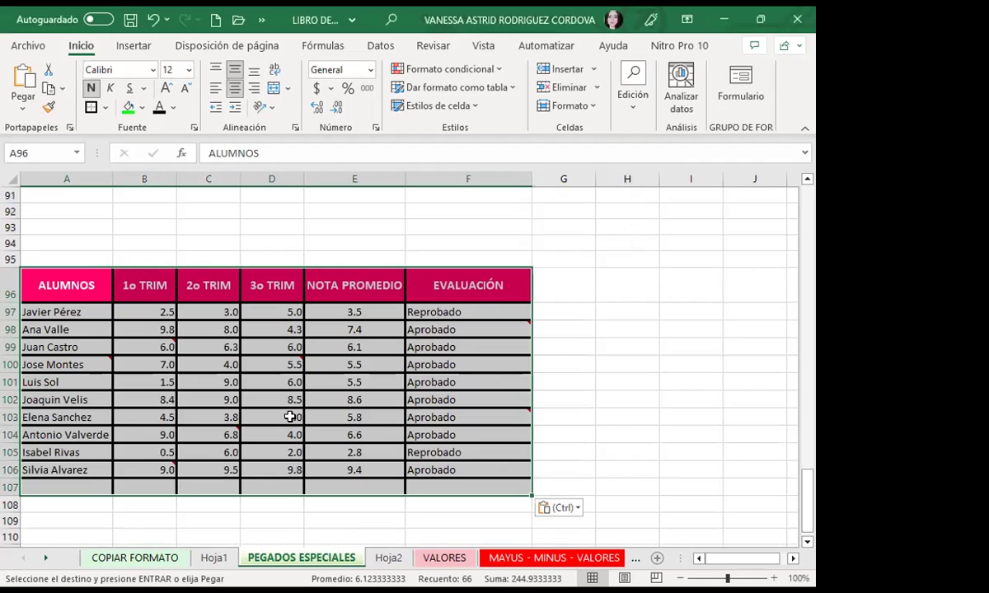
key("ctrl+z")
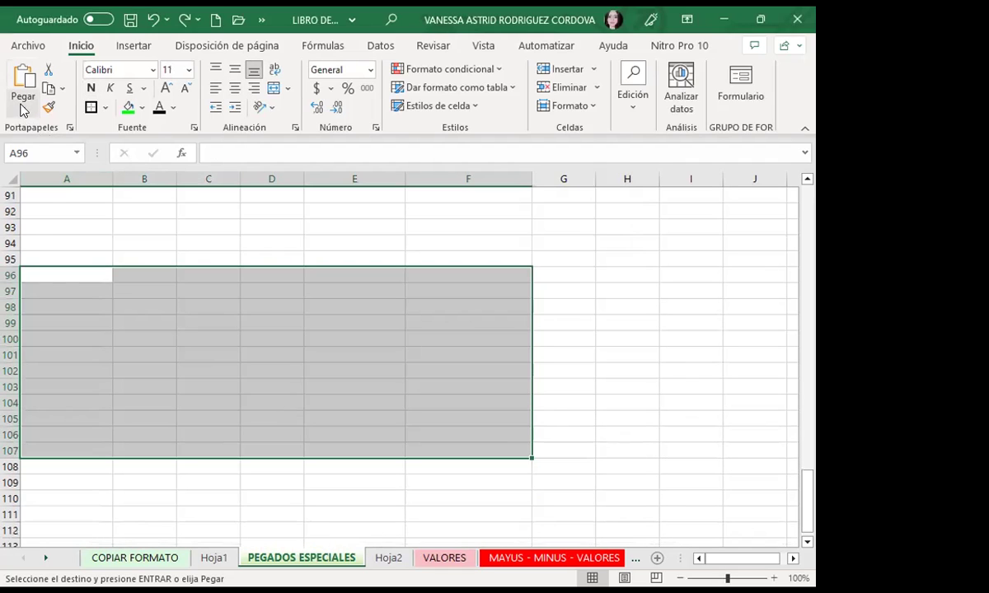
Step: Paste the grades table at A96 with Transponer checked in Pegado especial (Ctrl+Alt+V)
key("ctrl+alt+v")
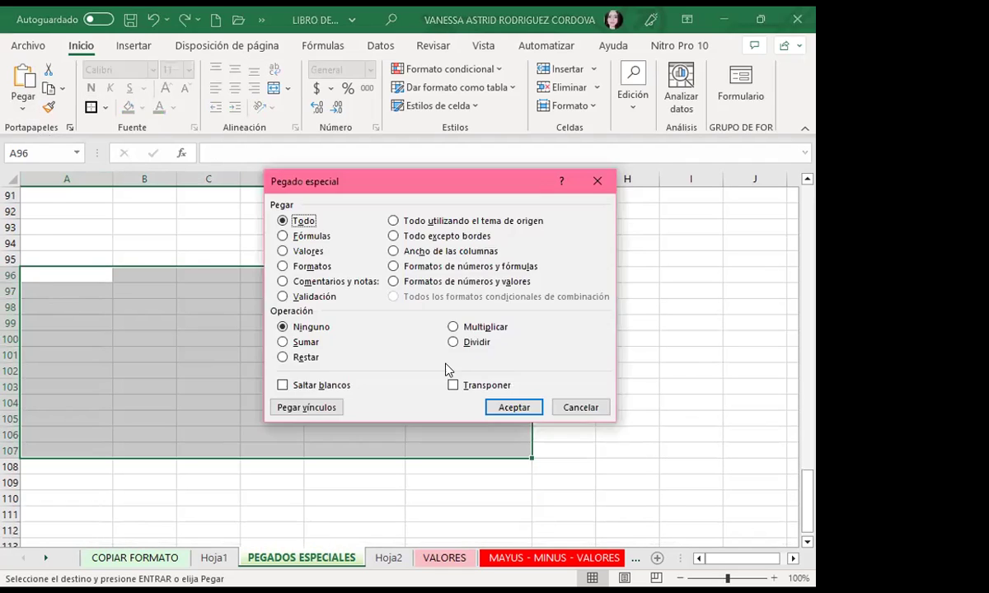
left_click(453, 385)
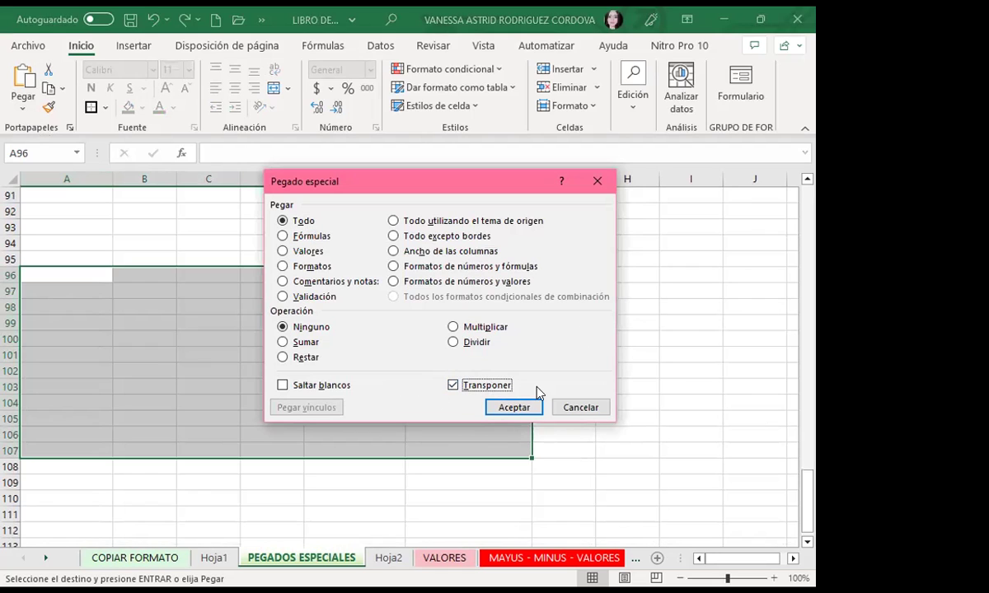
left_click(521, 403)
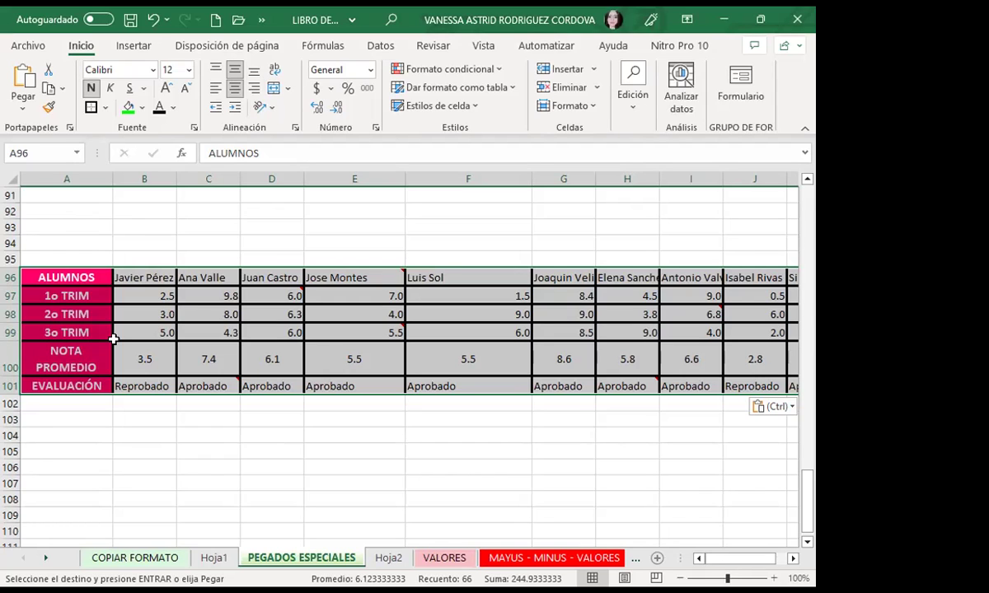
scroll(119, 335, "up", 8)
scroll(119, 327, "up", 9)
Step: Copy the header row, paste it into column H, then undo the stray H1:H10 paste
scroll(116, 314, "up", 9)
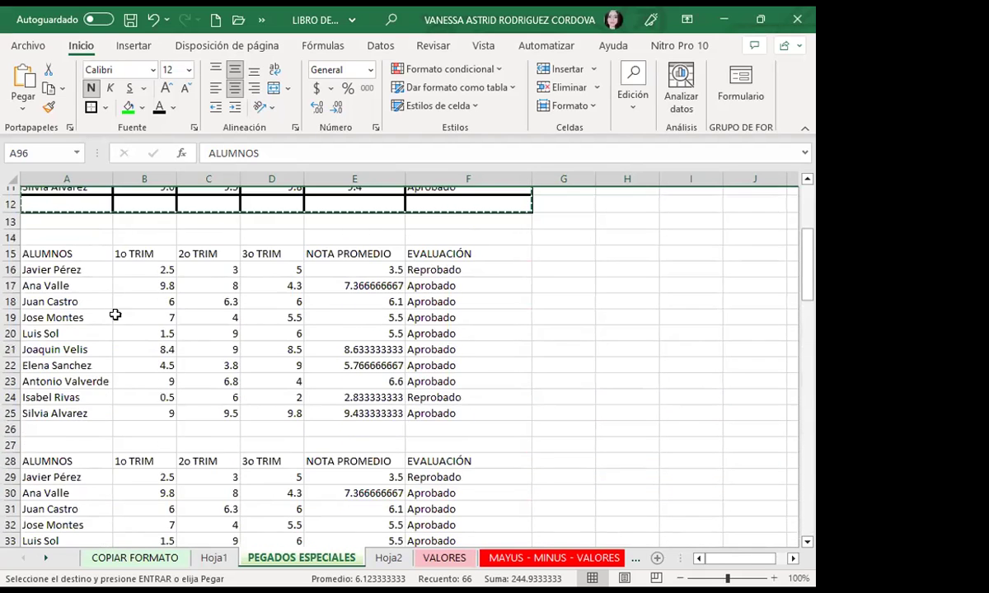
scroll(116, 315, "up", 4)
left_click_drag(66, 202, 511, 210)
key("ctrl+v")
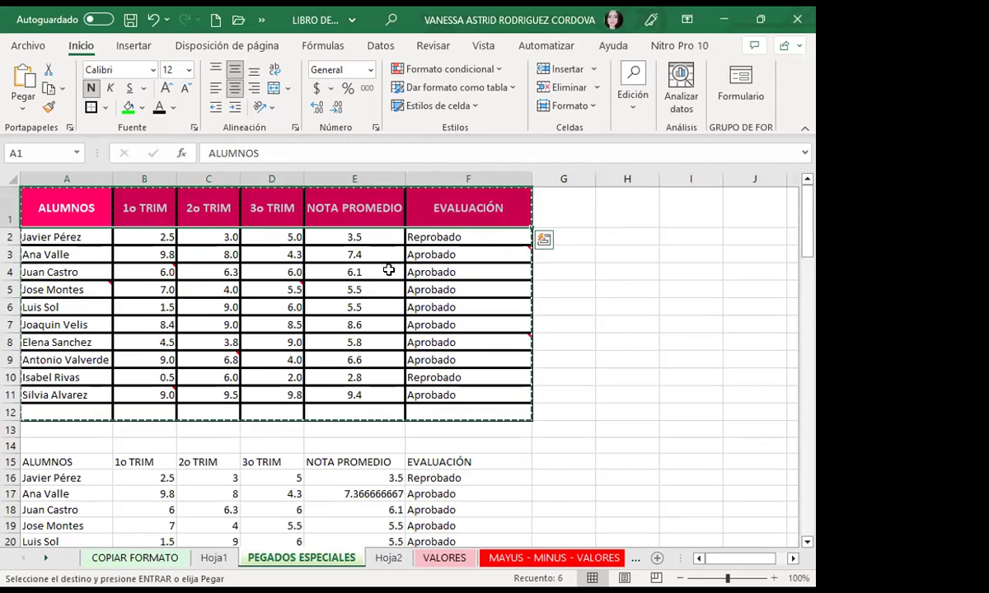
left_click(50, 89)
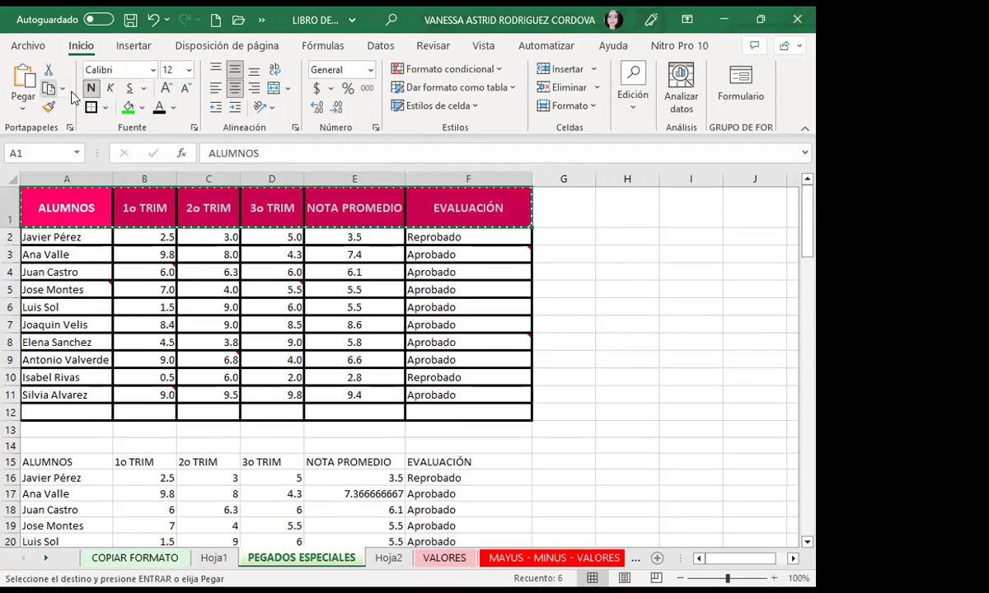
left_click(605, 201)
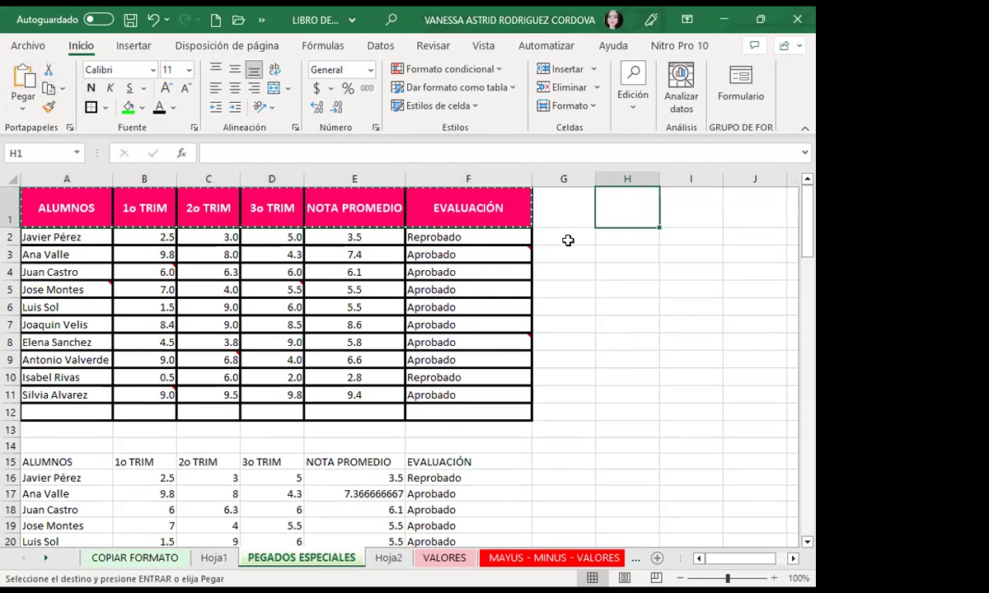
left_click_drag(629, 216, 628, 412)
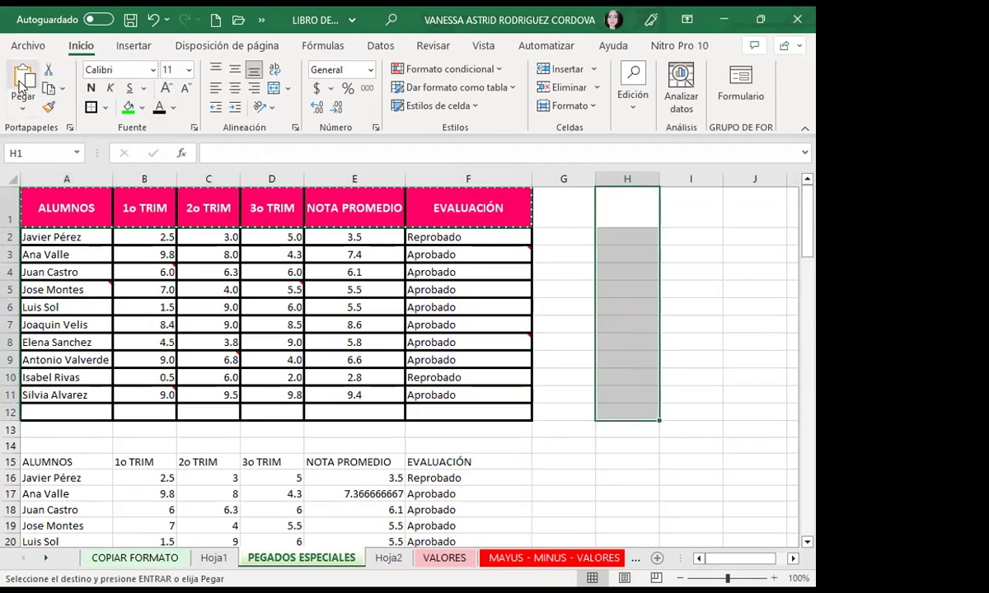
left_click(22, 81)
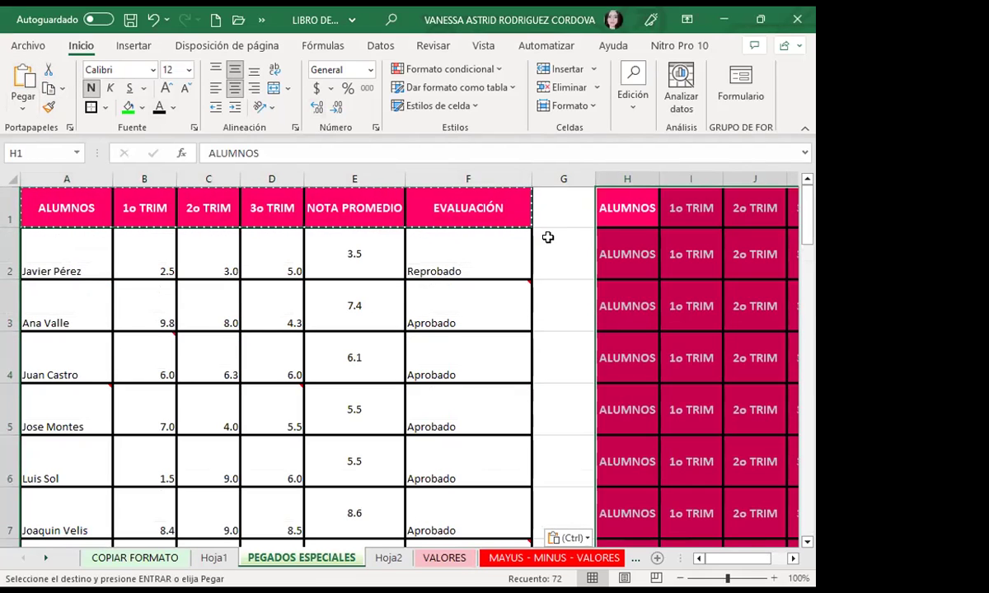
key("ctrl+z")
left_click_drag(622, 202, 623, 378)
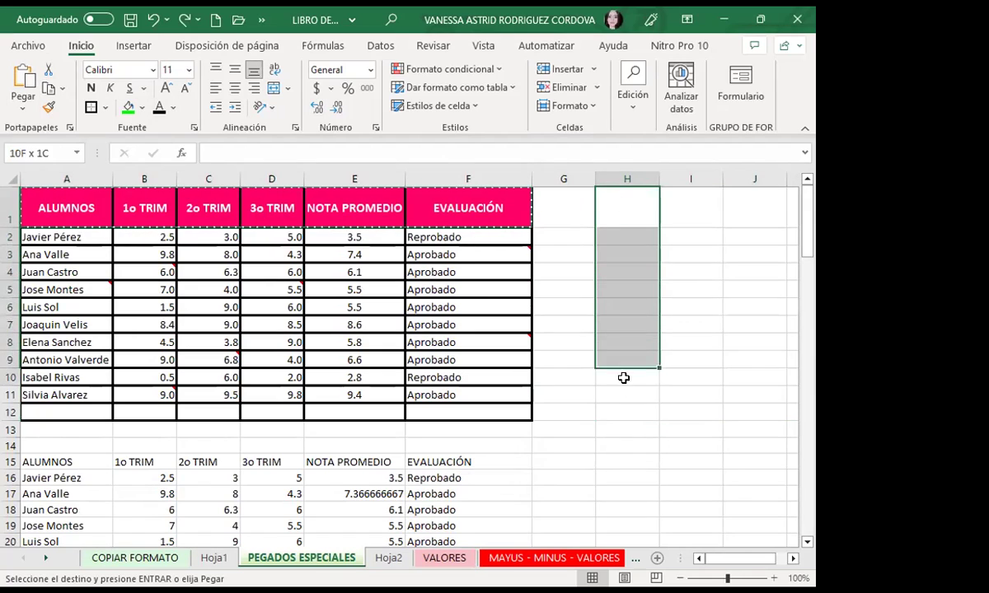
left_click(23, 81)
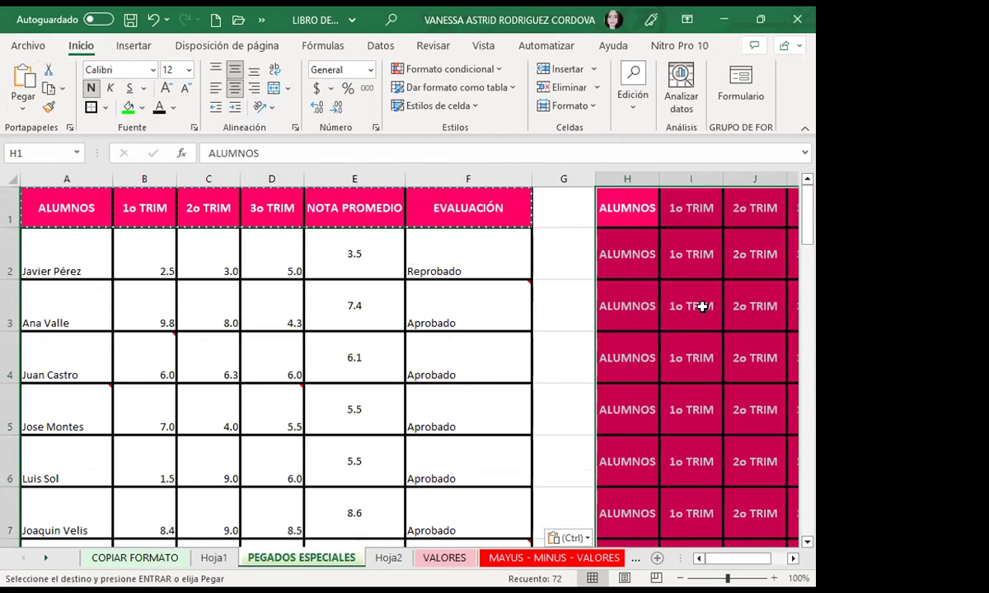
key("ctrl+z")
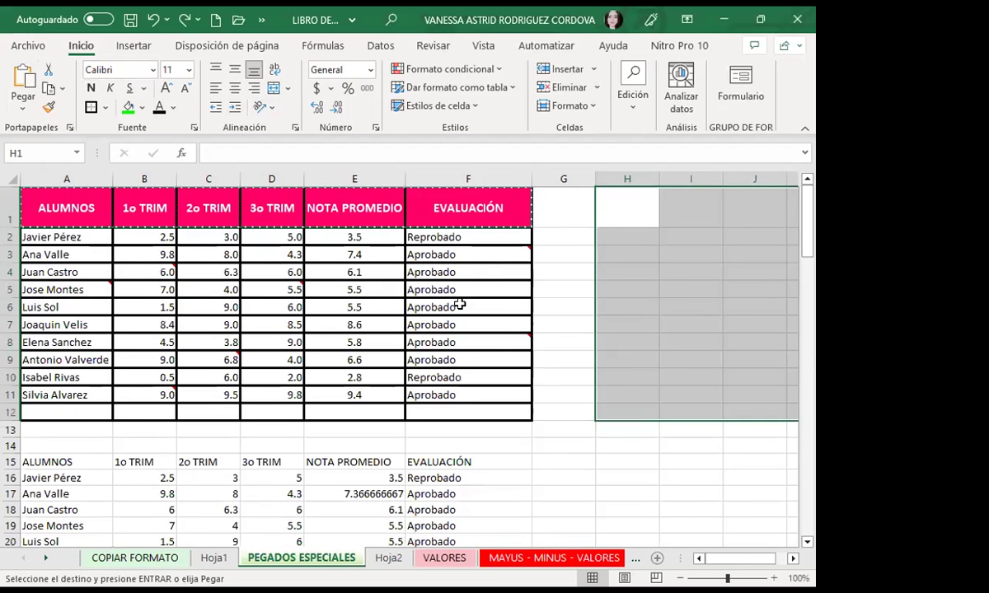
left_click(601, 254)
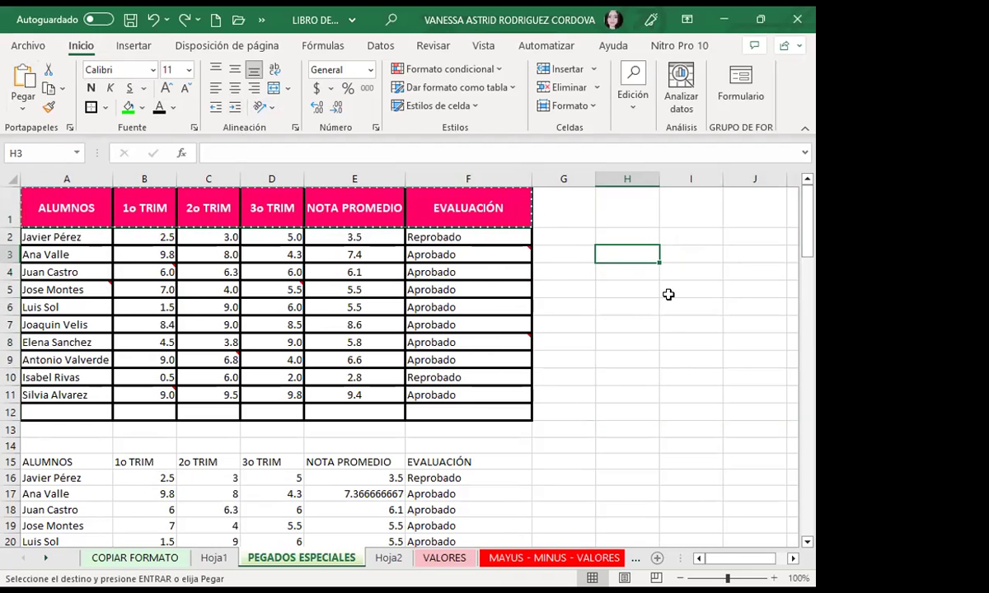
Step: Copy the pink header row A1:F1 again and select A104 as the destination
scroll(72, 410, "down", 5)
scroll(47, 369, "up", 5)
left_click(631, 344)
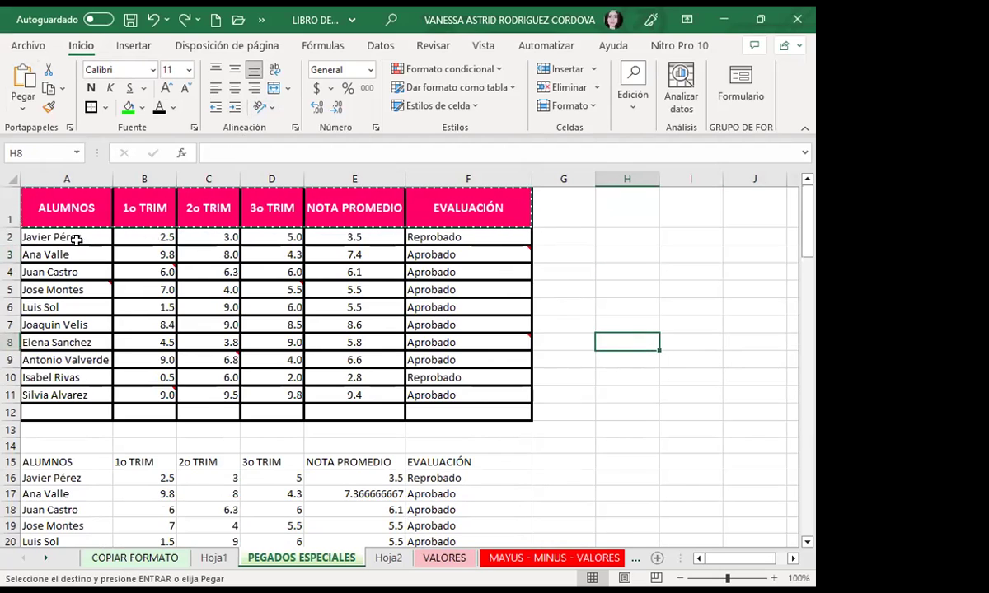
left_click_drag(84, 198, 62, 404)
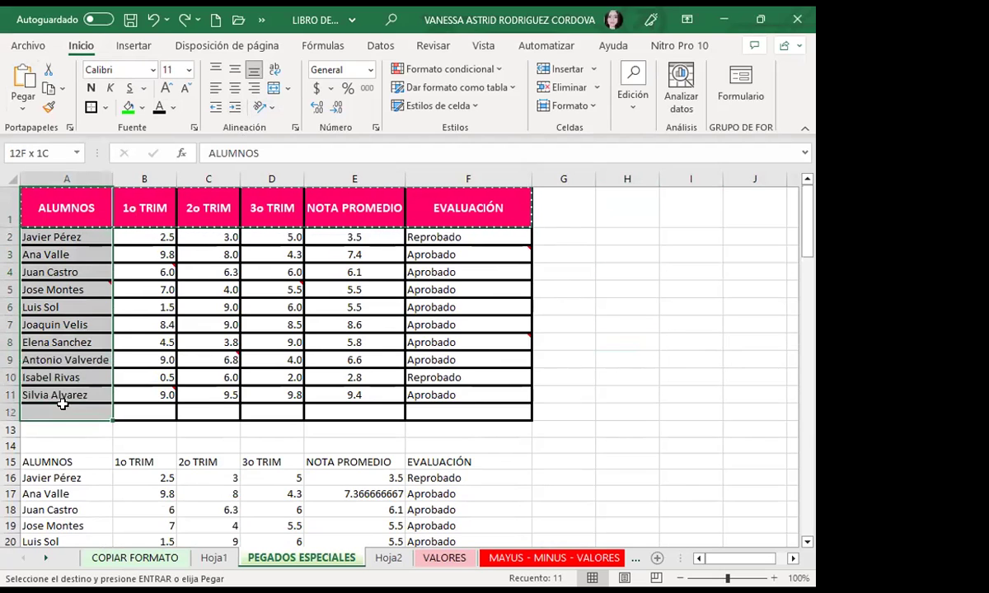
left_click_drag(54, 198, 468, 208)
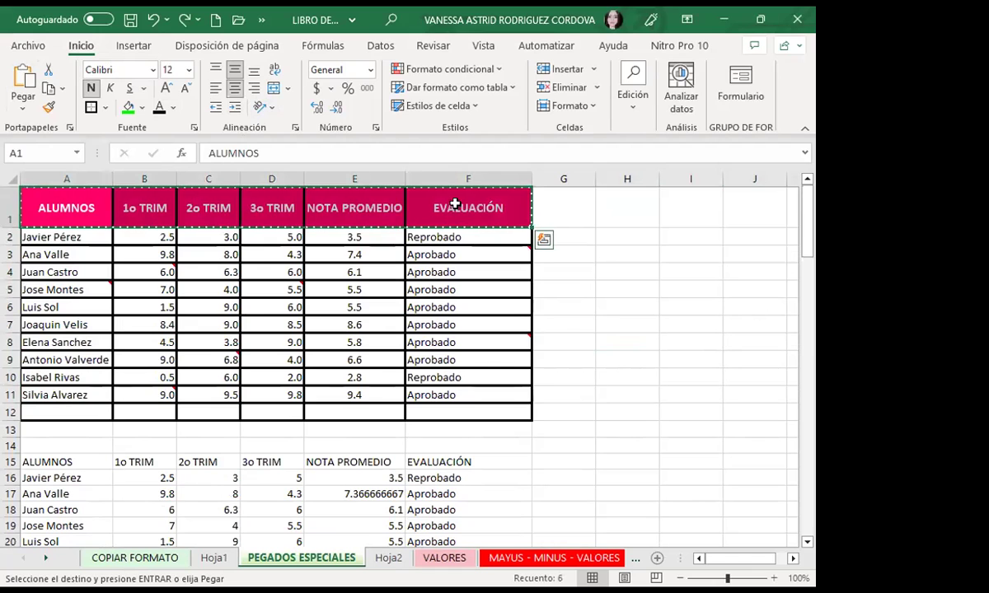
left_click(49, 107)
scroll(61, 379, "down", 3)
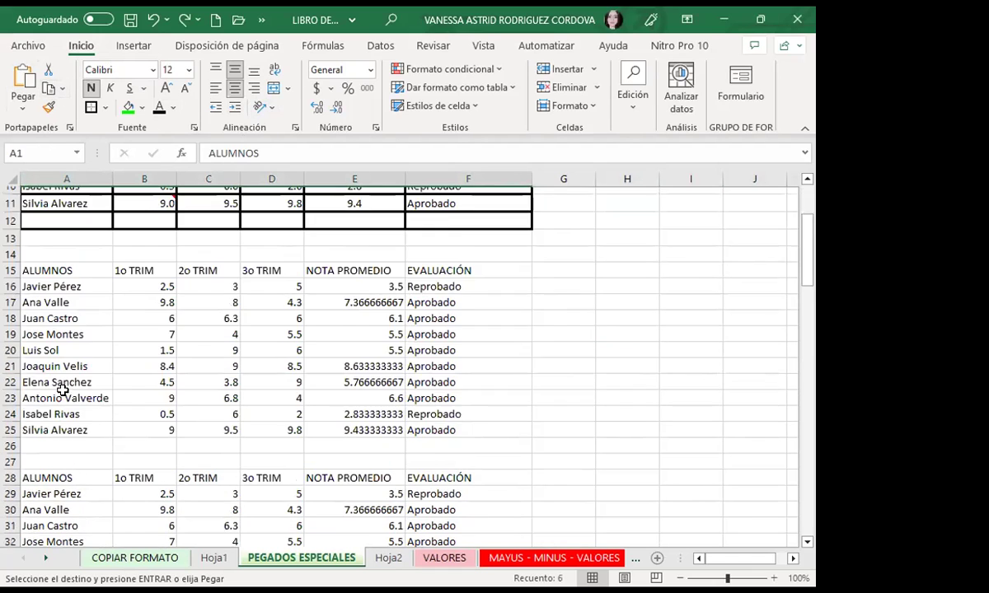
scroll(60, 379, "down", 7)
scroll(60, 379, "down", 10)
scroll(61, 379, "down", 9)
scroll(60, 377, "down", 3)
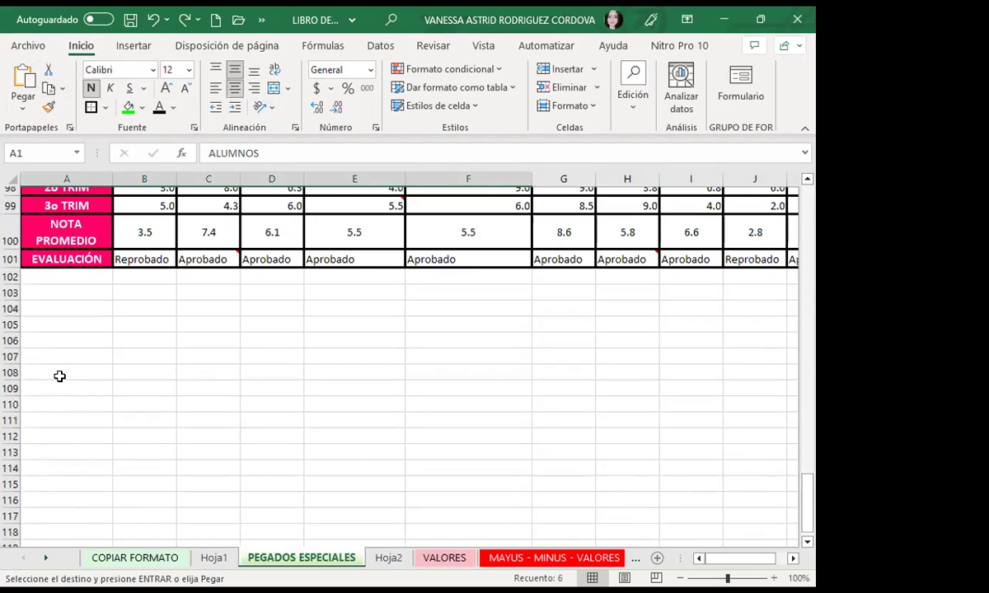
left_click(51, 310)
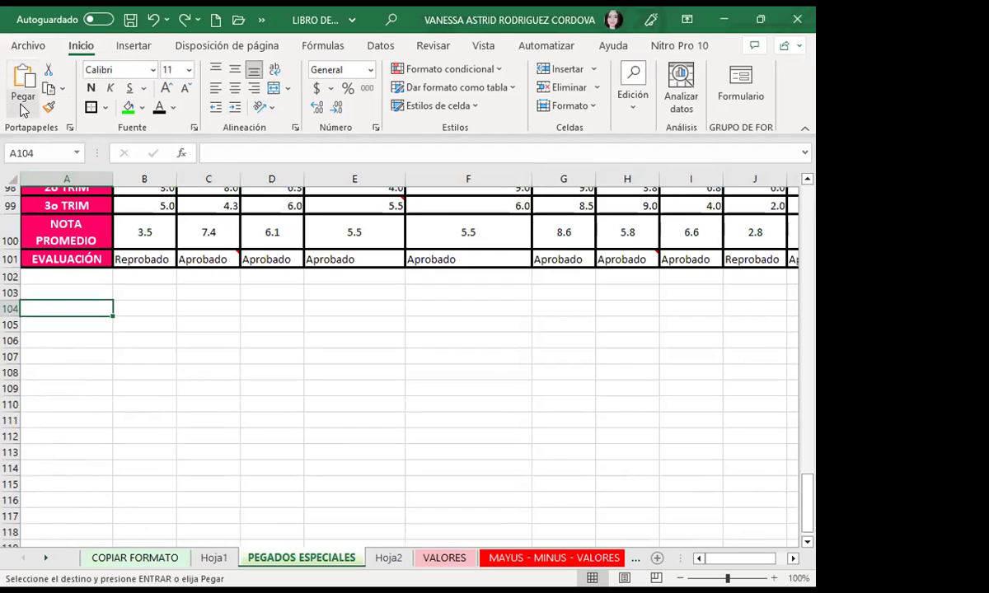
Step: Paste the copied header row transposed into A104:A109 with Paste Special's Transpose option
key("ctrl+alt+v")
left_click(466, 384)
left_click(497, 407)
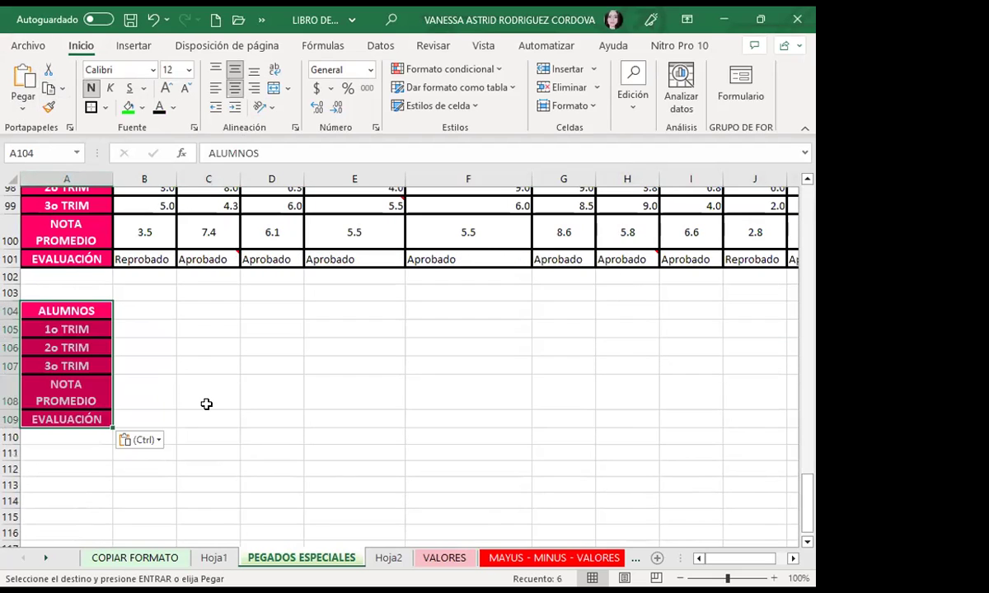
scroll(206, 404, "up", 2)
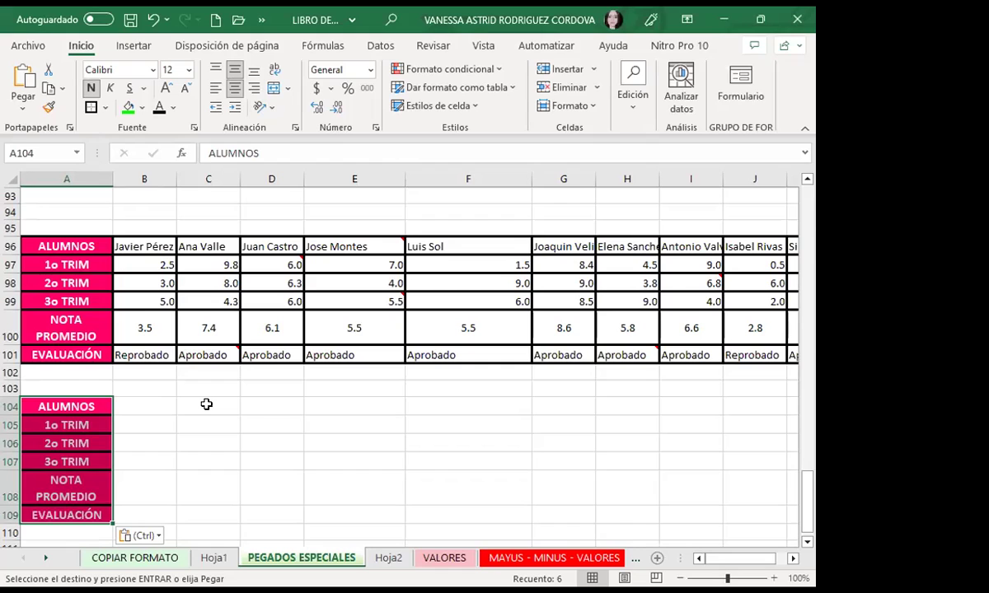
scroll(148, 450, "down", 2)
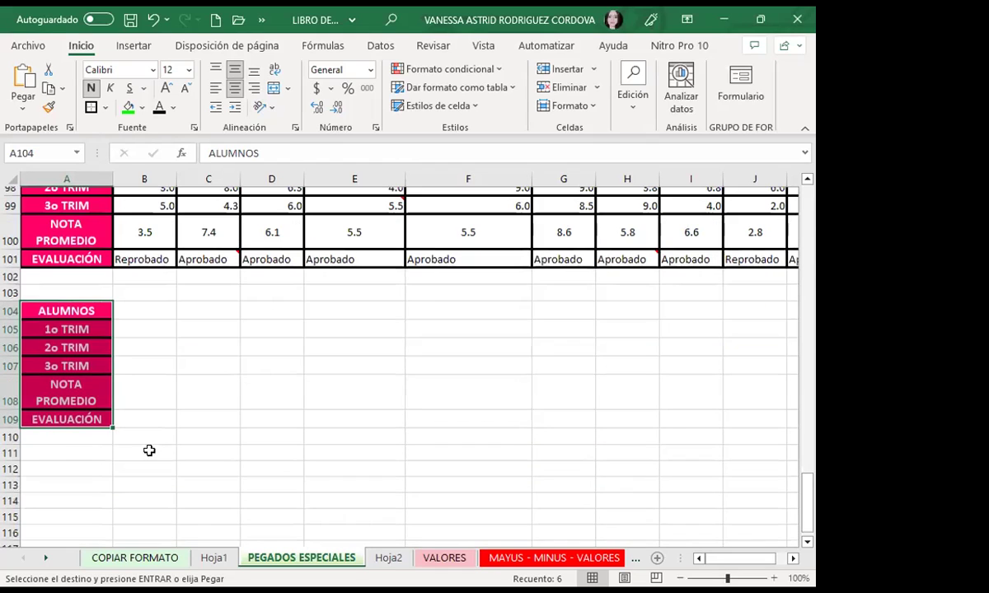
left_click(70, 455)
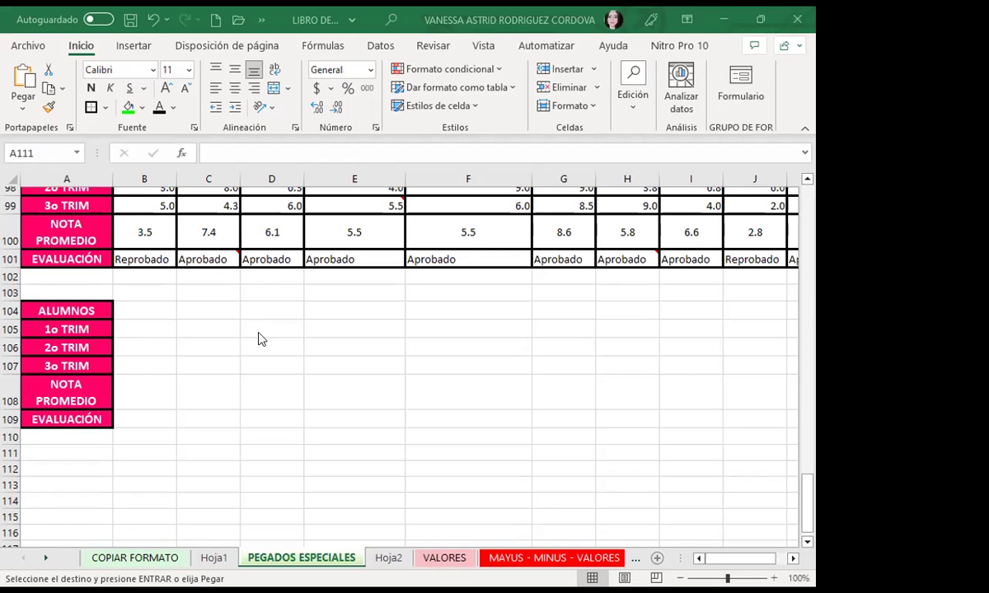
Step: Paste the copied cells at A111, then go to the VALORES sheet and select D13
key("ctrl+v")
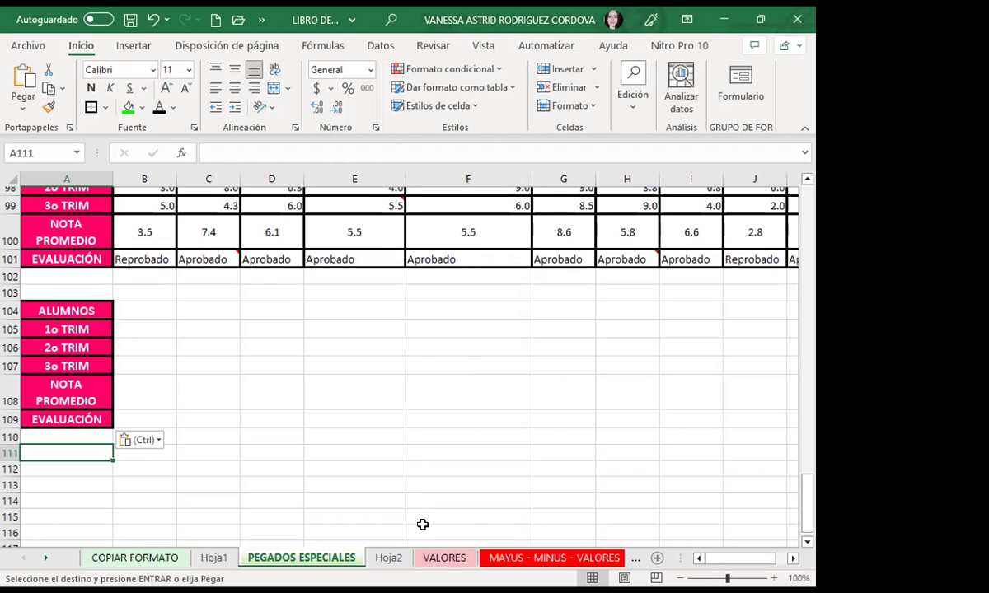
left_click(443, 559)
left_click(285, 381)
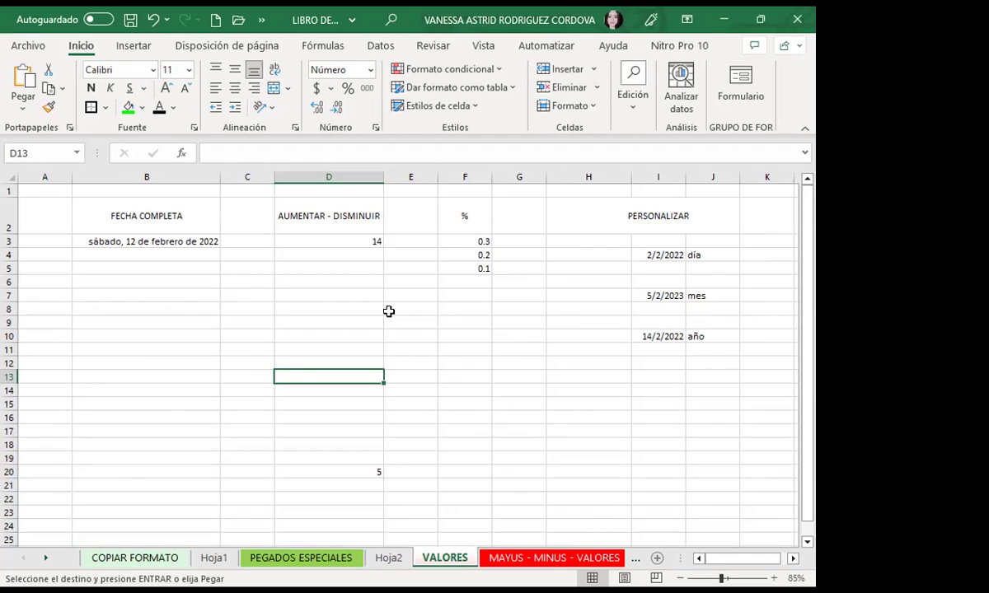
Step: Format B3's long date as Fecha corta (short date)
left_click(99, 240)
left_click(370, 69)
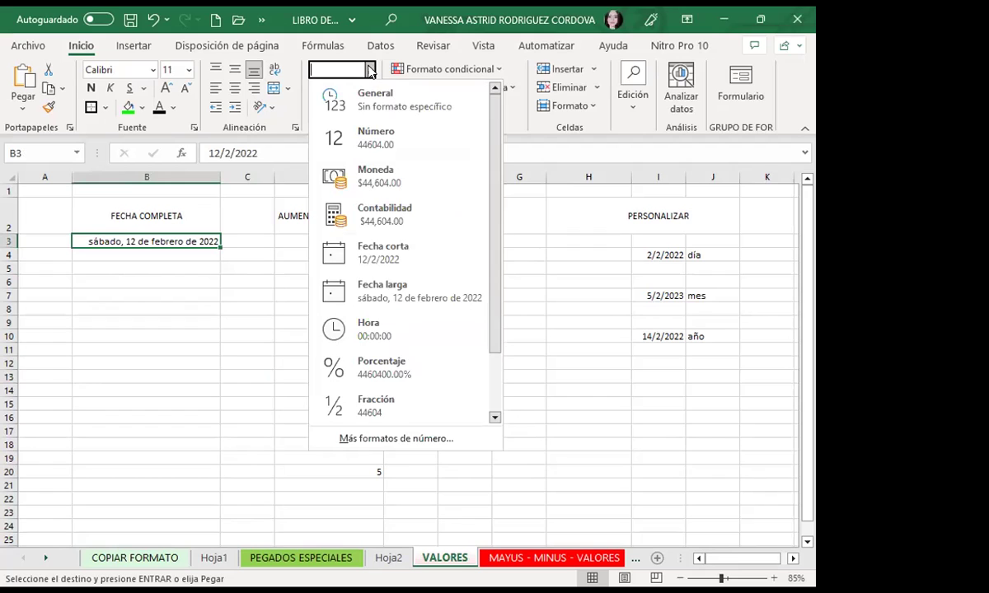
left_click(373, 248)
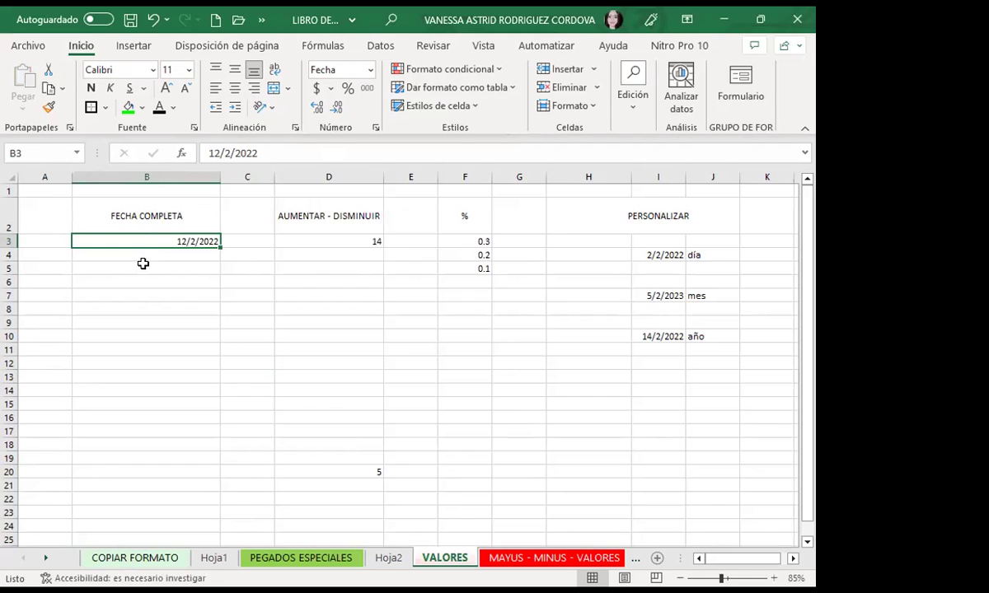
left_click(132, 293)
left_click(143, 239)
Step: Enter 16/02/2022 in B4, reset it to C12's plain format, then apply Fecha corta
left_click(144, 256)
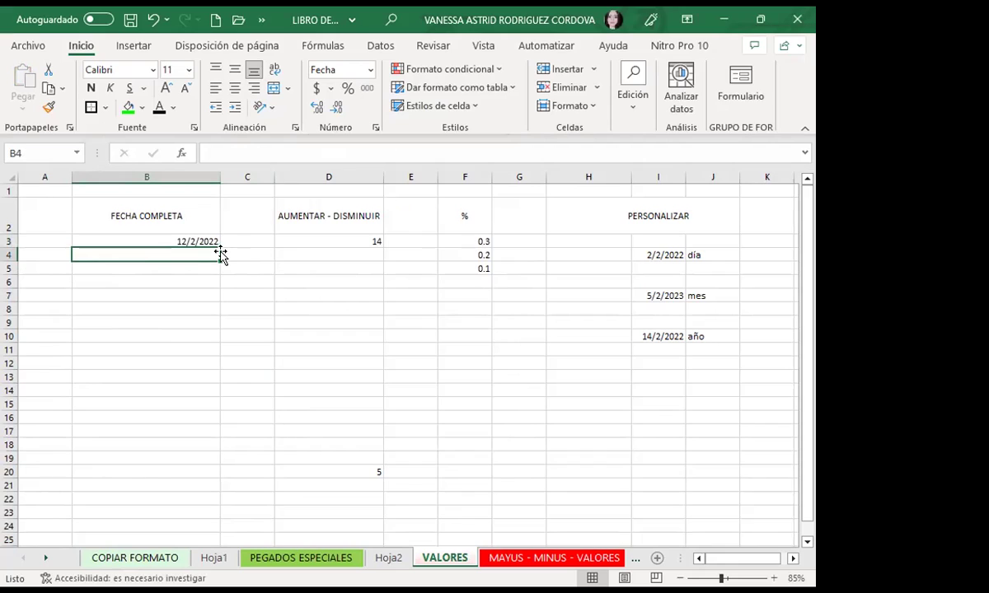
type("16/02/2022")
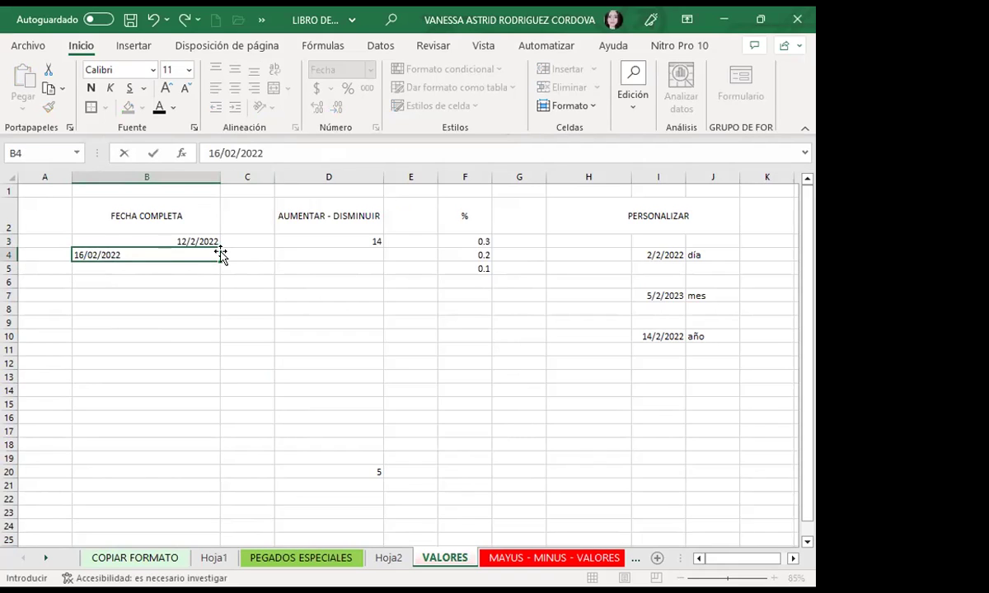
key("Return")
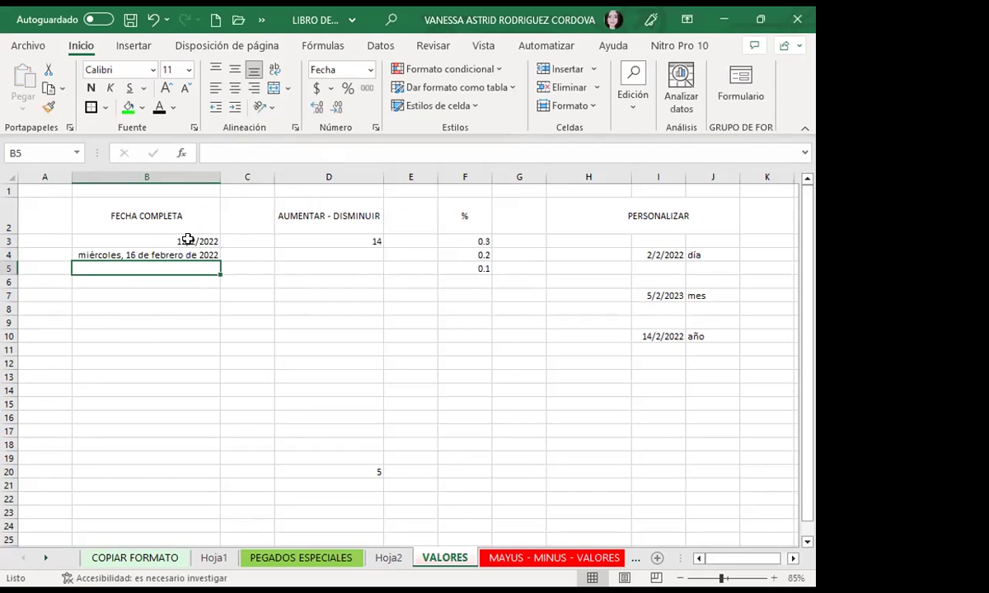
left_click(248, 362)
left_click(48, 107)
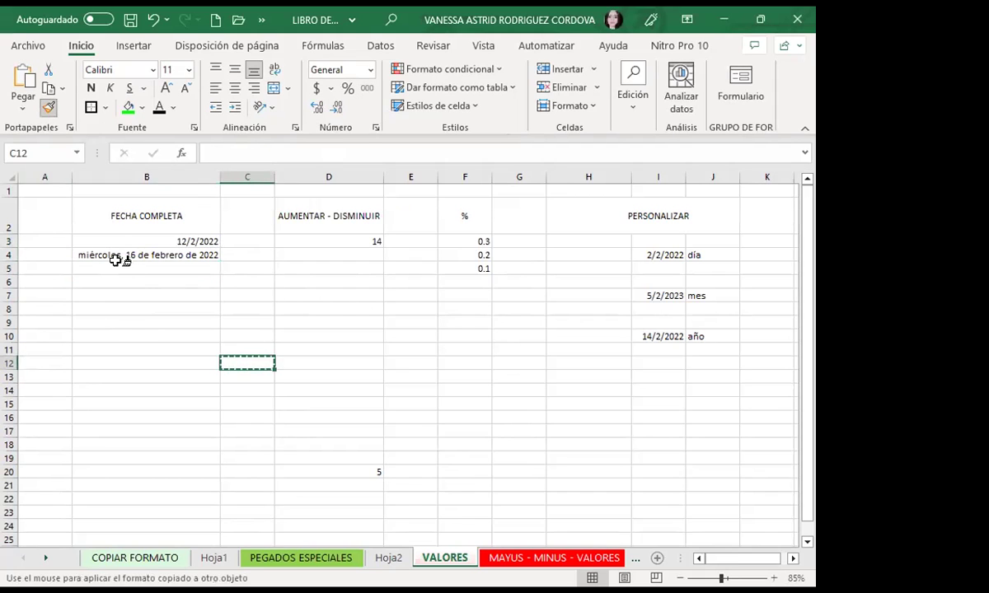
left_click(115, 255)
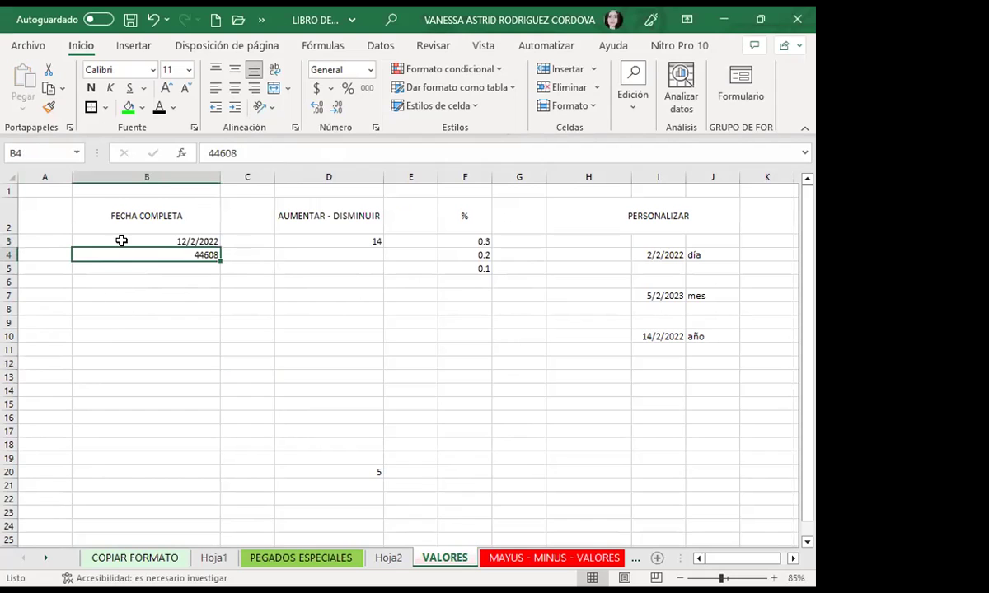
left_click(370, 69)
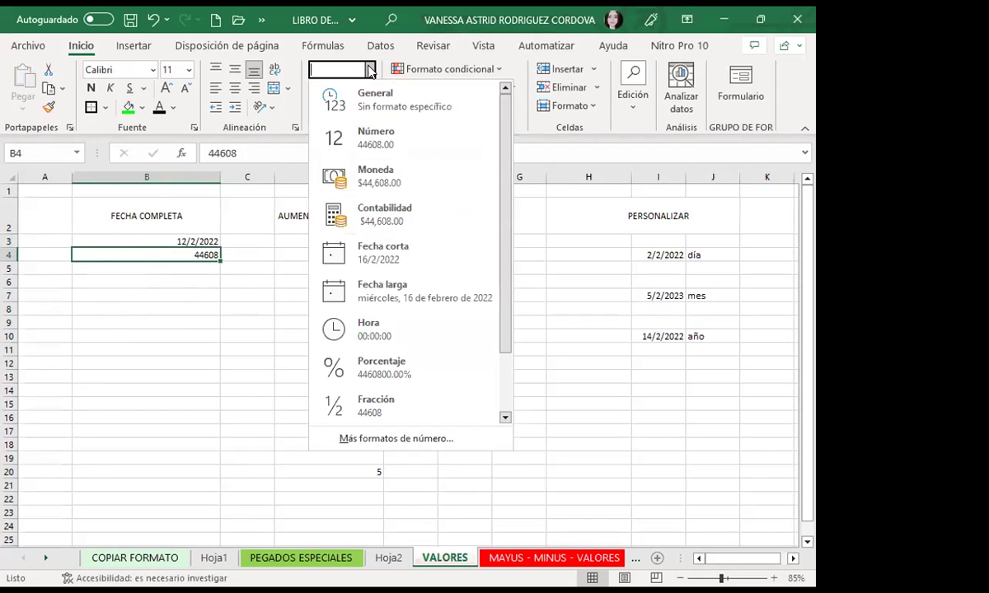
left_click(371, 255)
Step: Paint empty C10's plain format onto B5:B10
left_click(199, 294)
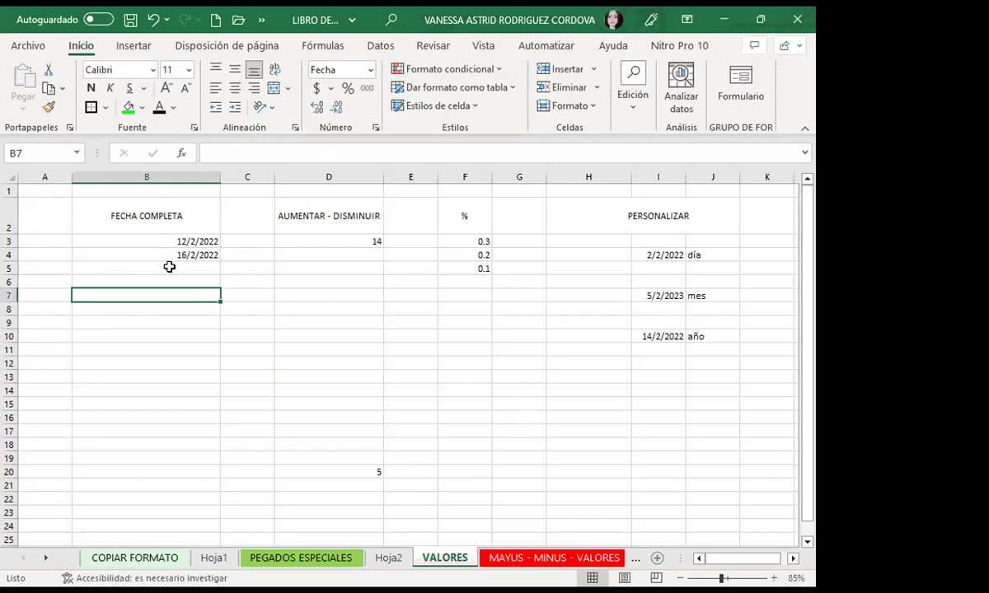
left_click(250, 335)
left_click(47, 107)
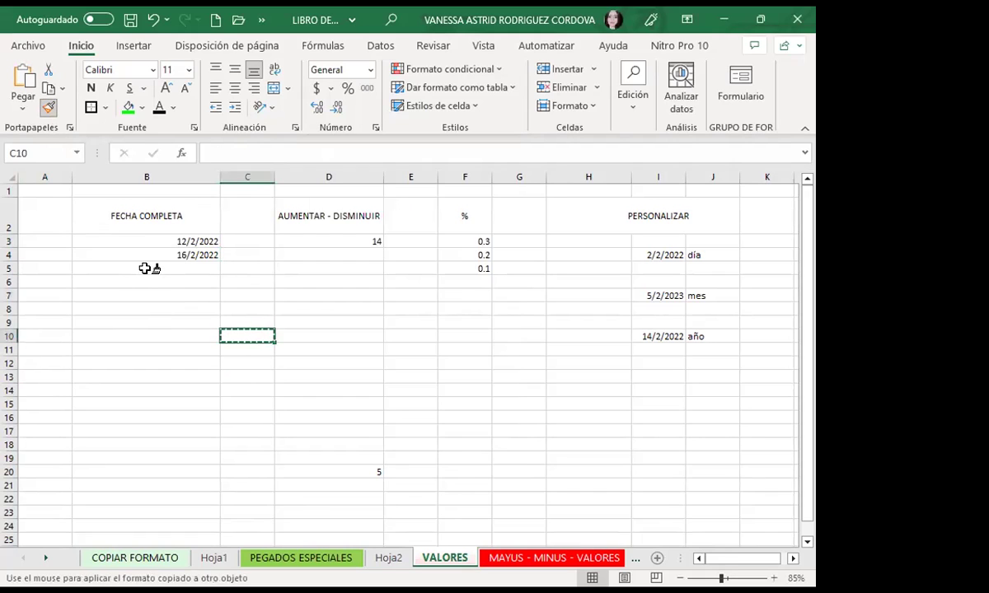
left_click_drag(146, 270, 146, 341)
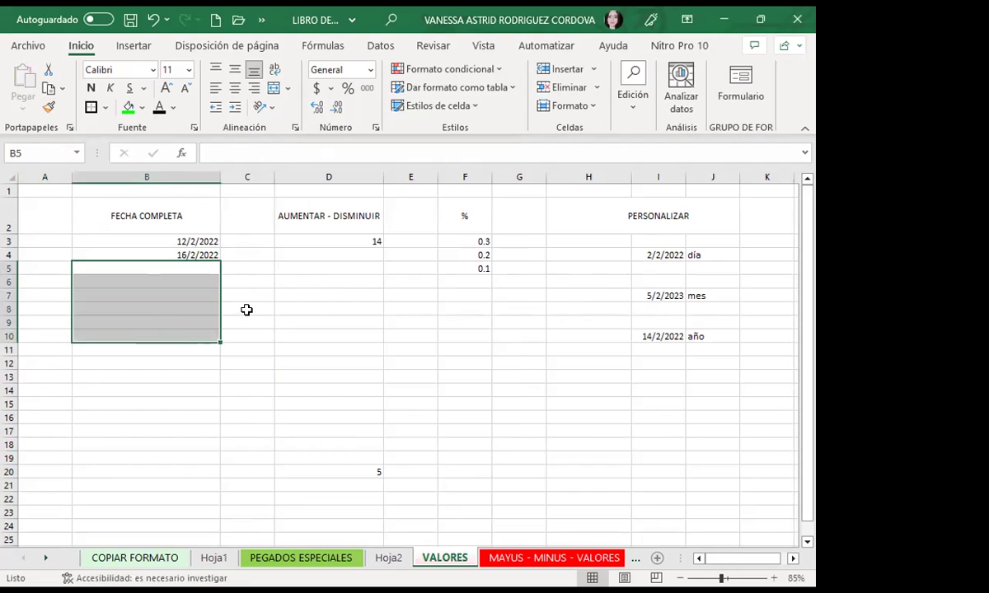
Step: Paint I10's date format onto B5:B11 and enter 17/2/2022 in B5
left_click(634, 333)
left_click(46, 107)
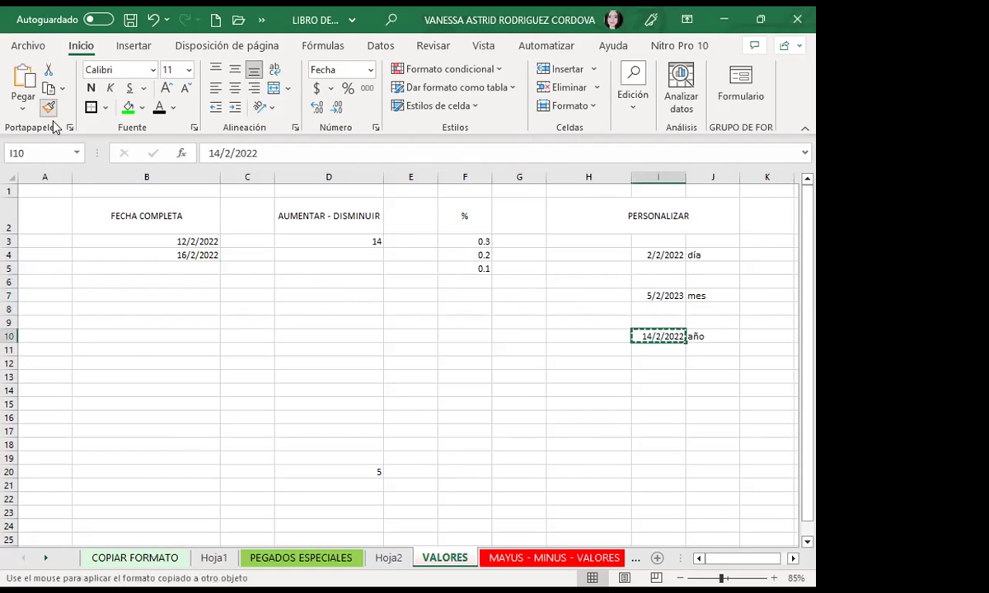
left_click_drag(156, 269, 157, 366)
left_click(194, 266)
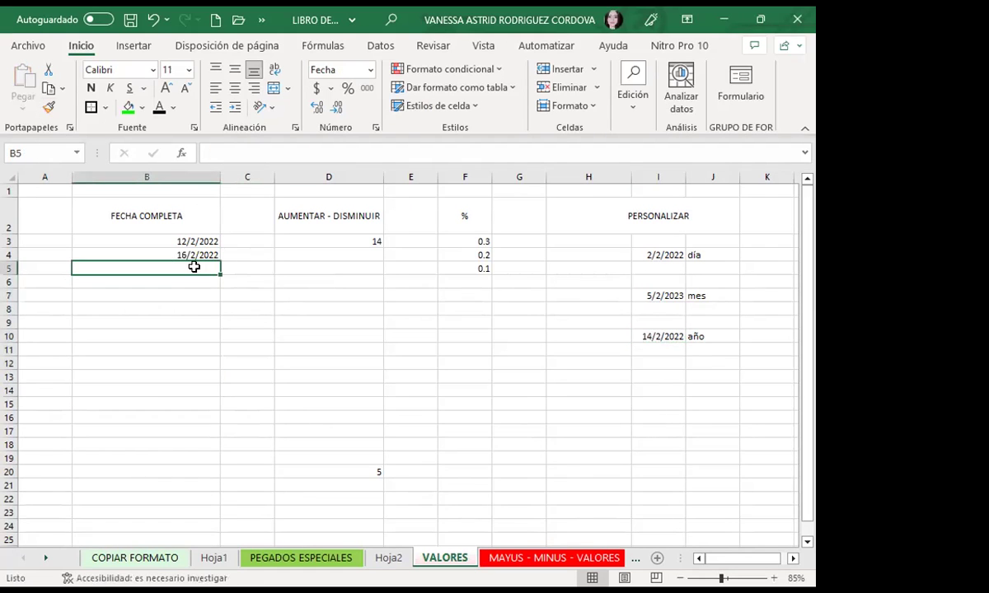
type("17/2/2022")
key("Return")
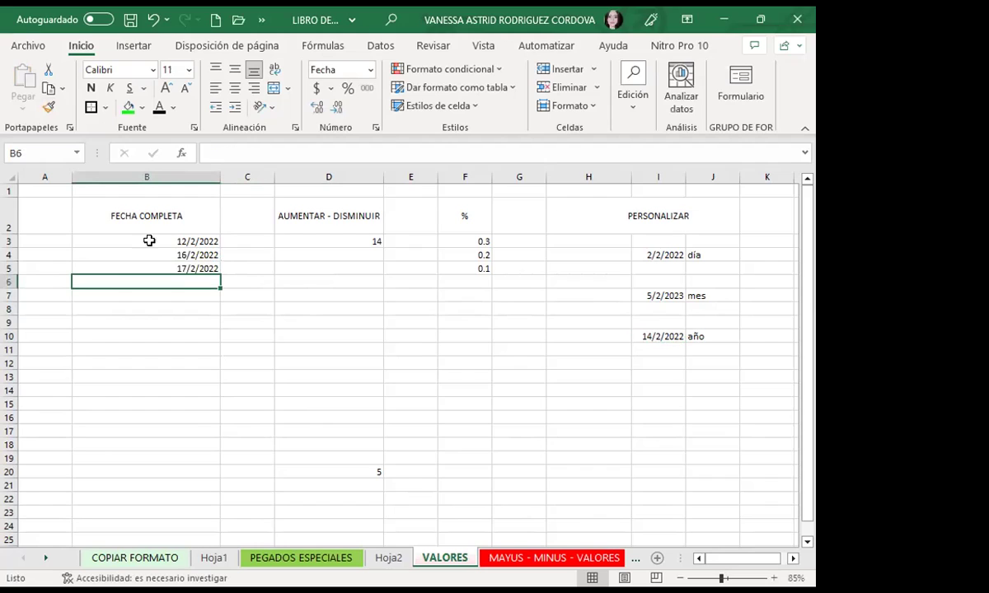
left_click(151, 267)
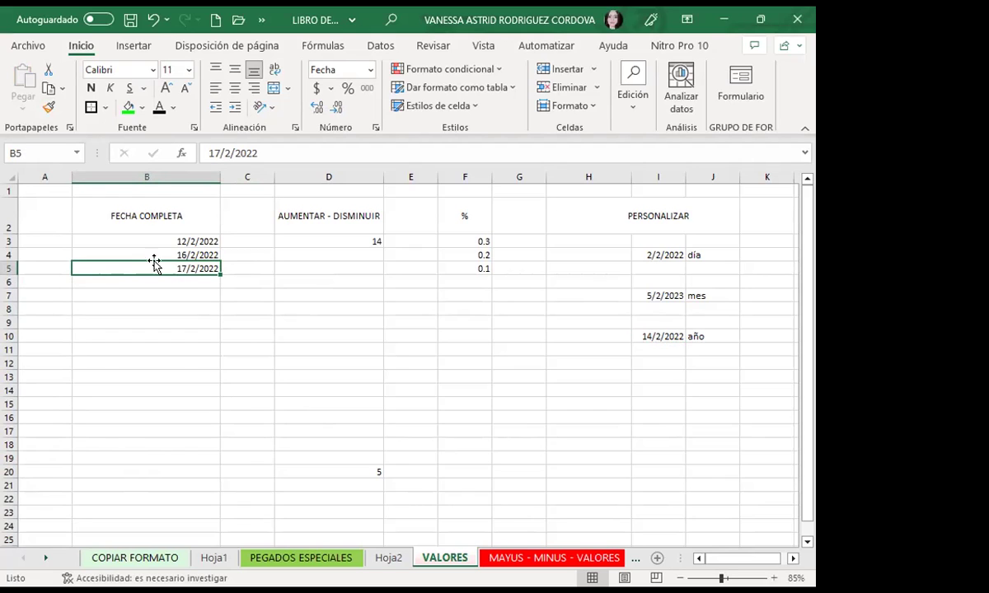
Step: Fill B3 down to B9 for dates 12/2/2022–18/2/2022, then select B3:B9 for formatting
left_click(163, 255)
left_click(178, 242)
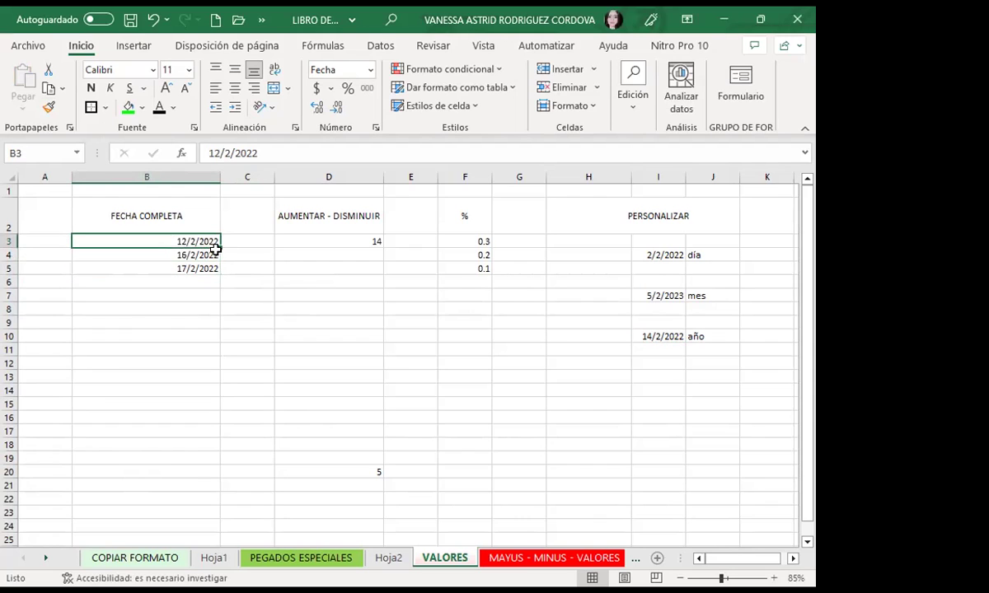
left_click_drag(220, 247, 124, 323)
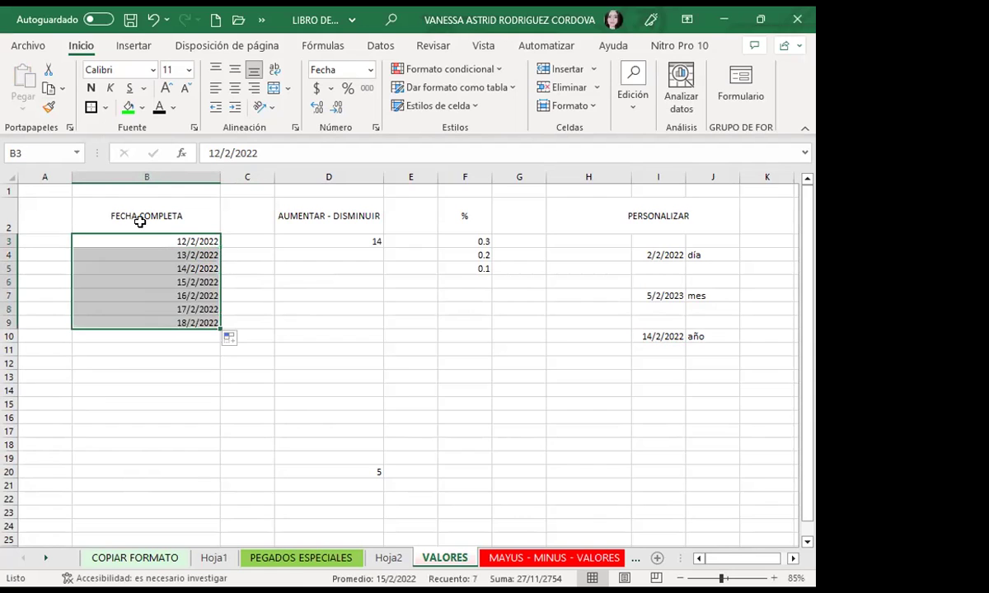
left_click(137, 303)
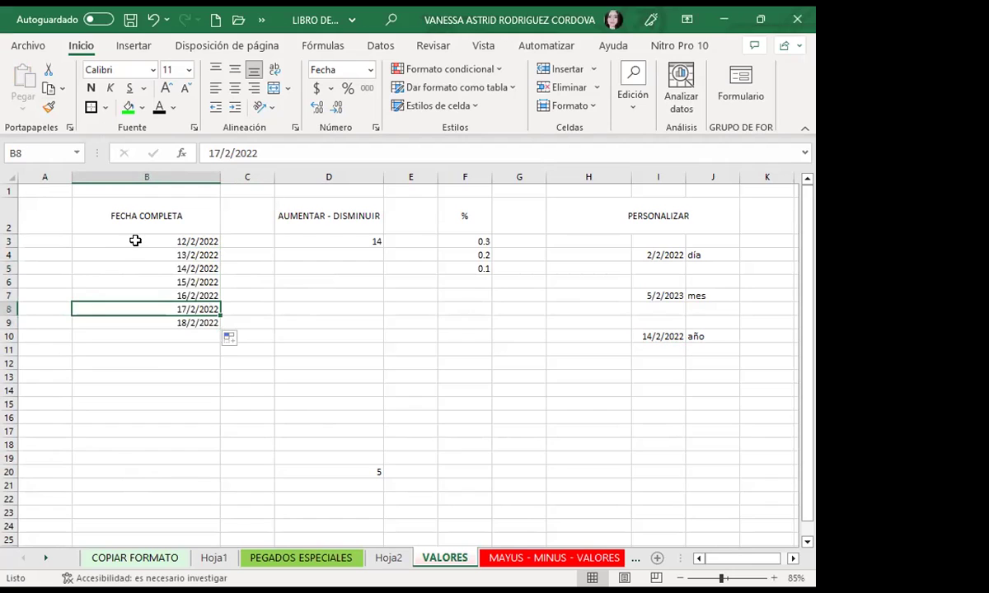
left_click_drag(135, 241, 134, 321)
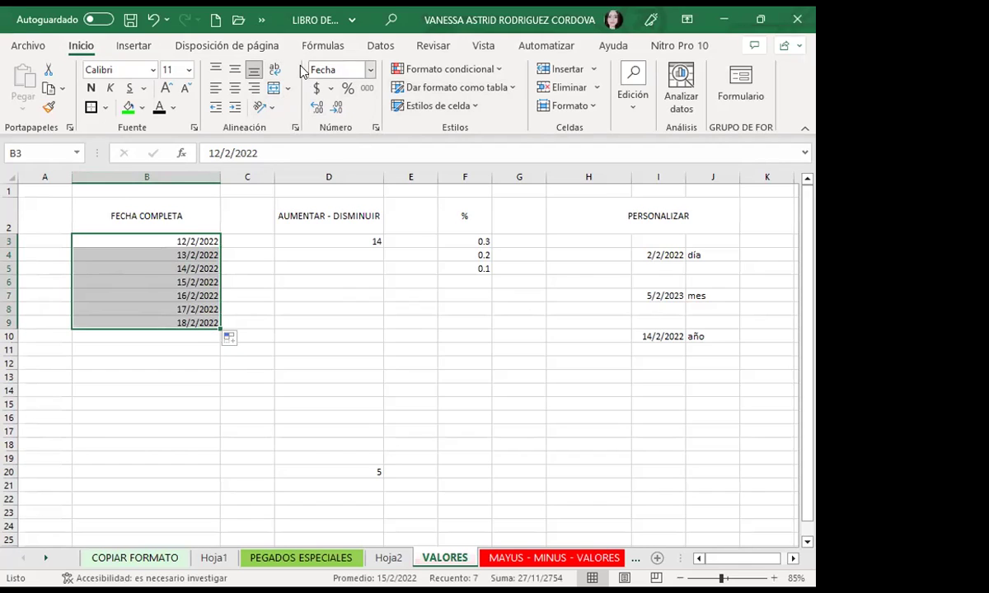
left_click(370, 73)
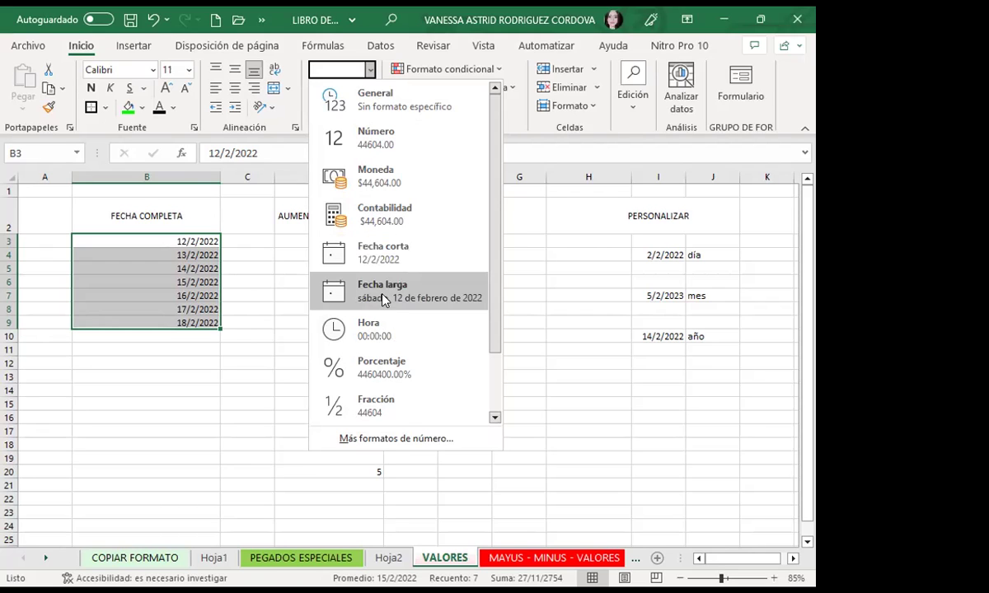
Step: Apply the Fecha larga format to B3:B9 and check the dates, sábado 12 through viernes 18 de febrero de 2022
left_click(381, 293)
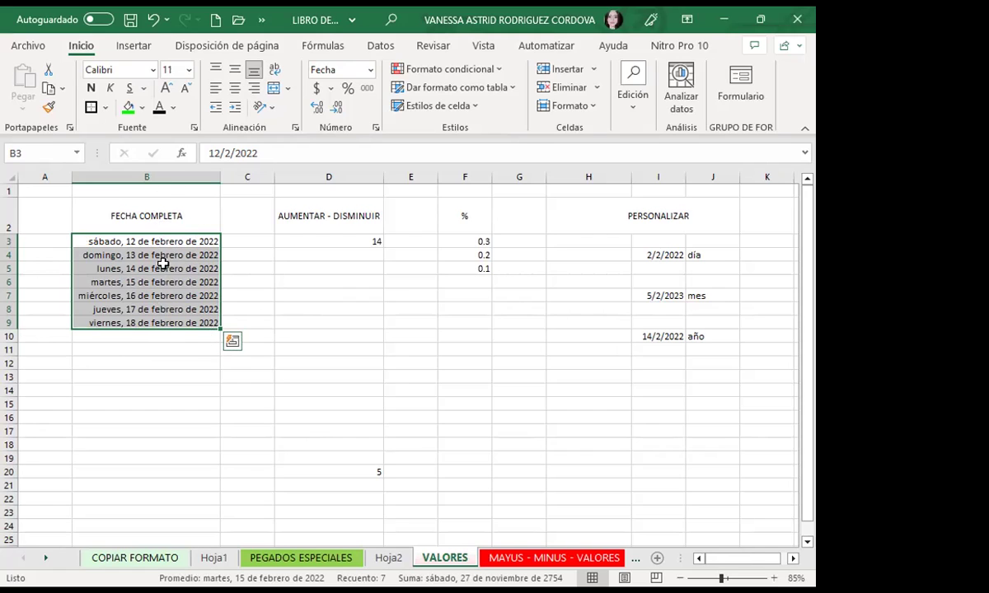
left_click(148, 241)
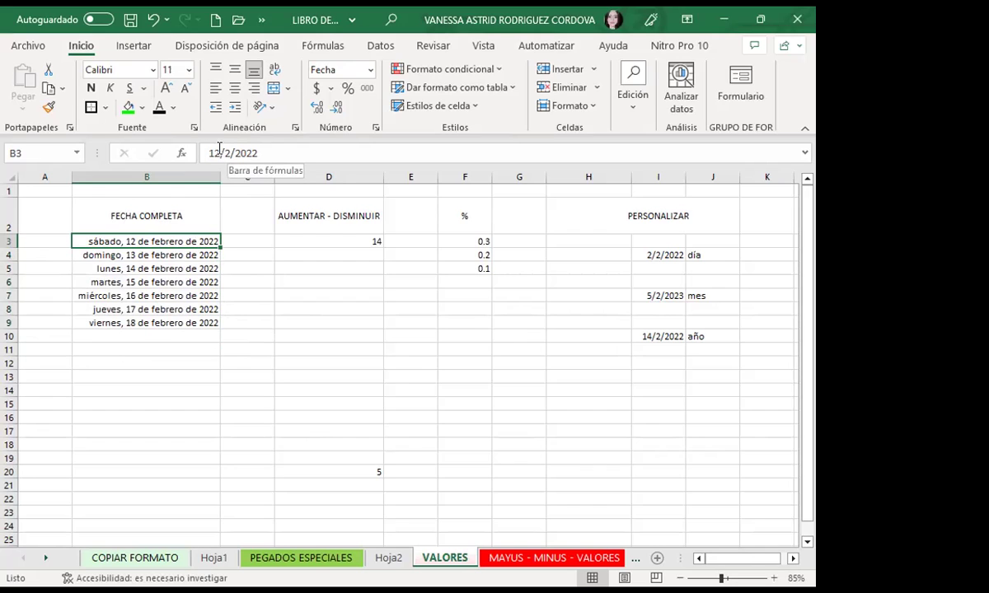
left_click(162, 265)
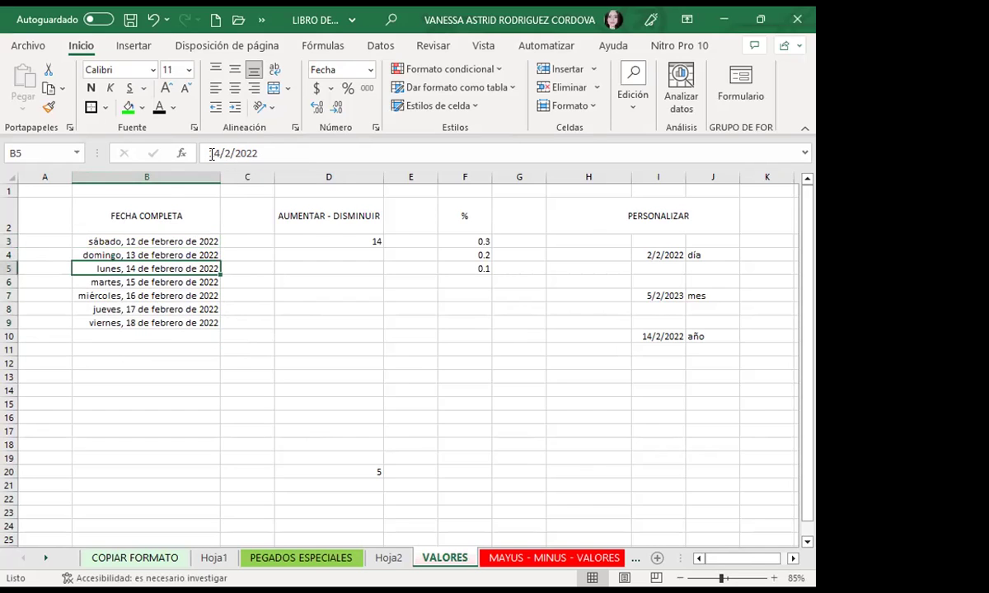
left_click(164, 281)
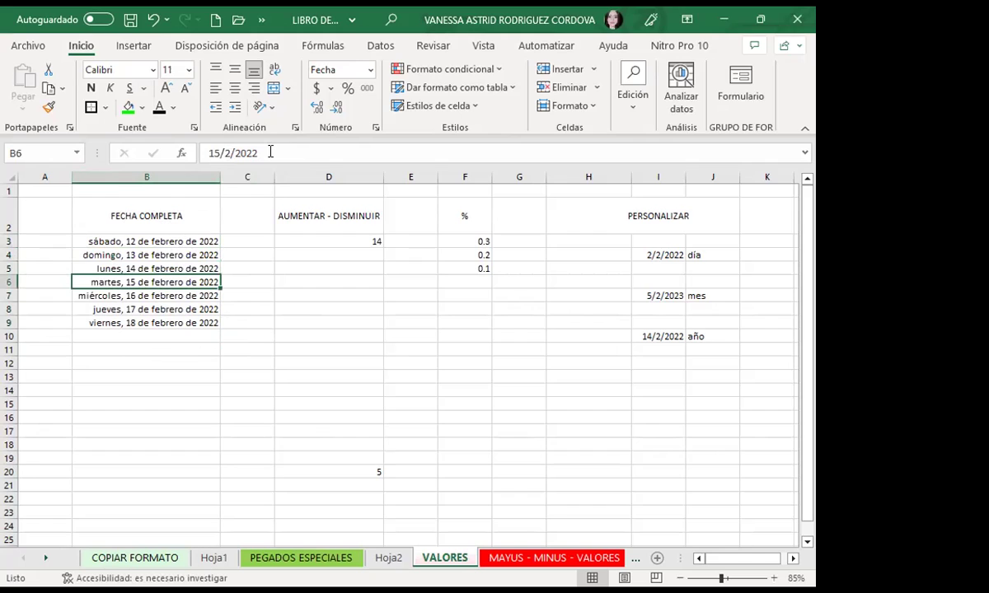
left_click_drag(126, 240, 135, 322)
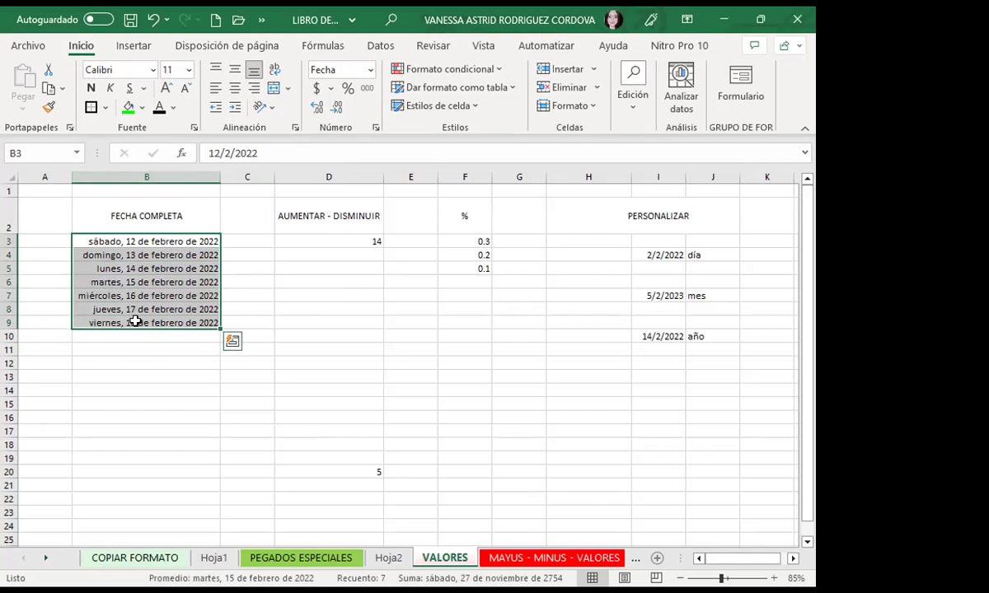
left_click(371, 240)
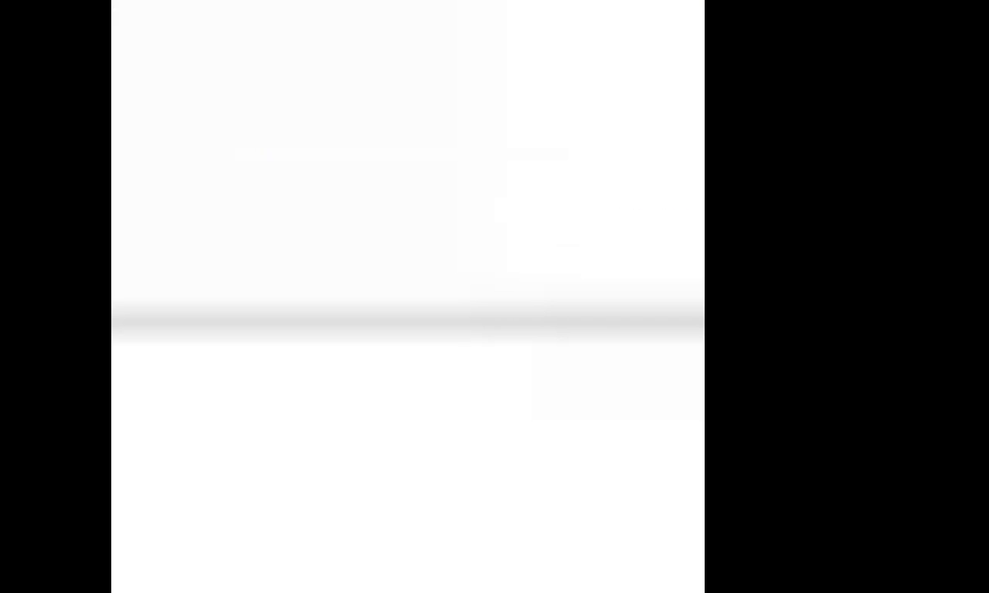
Step: Enter 25, 20.0 and 15.4 into D4, D5 and D6 below the 14
left_click(336, 250)
type("25")
key("Return")
type("20.0")
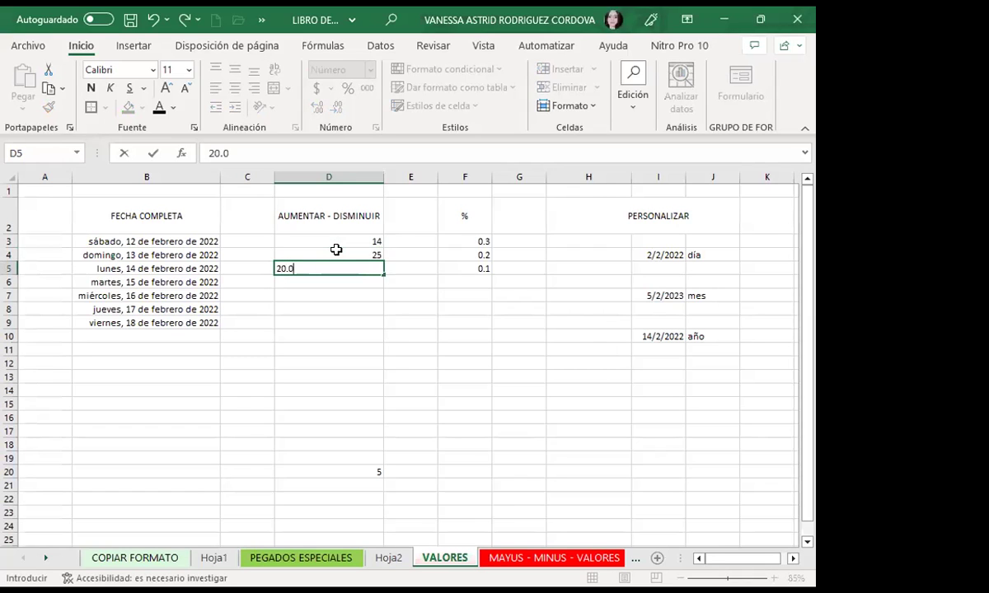
key("Return")
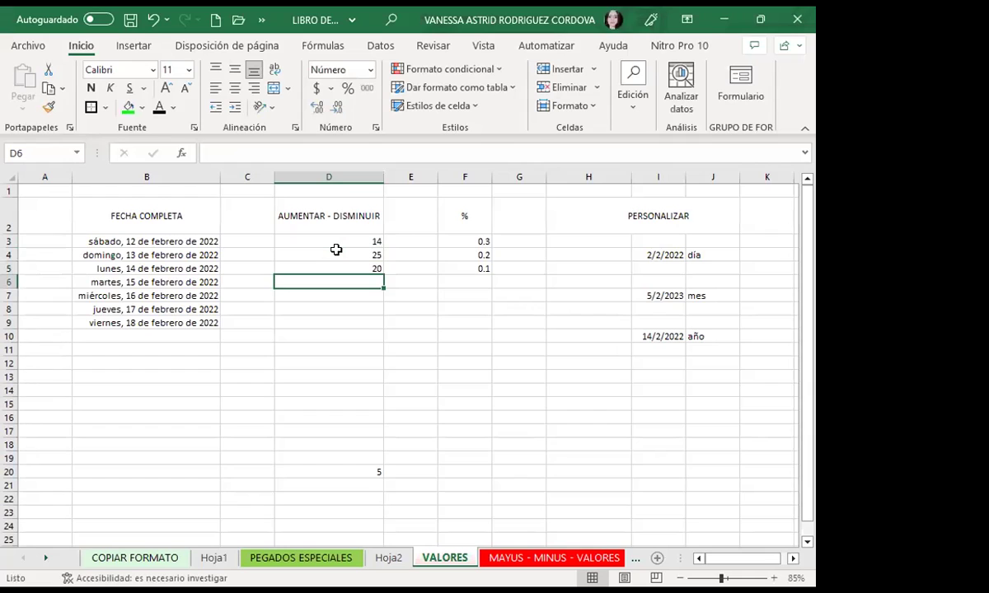
type("1")
type("5.4")
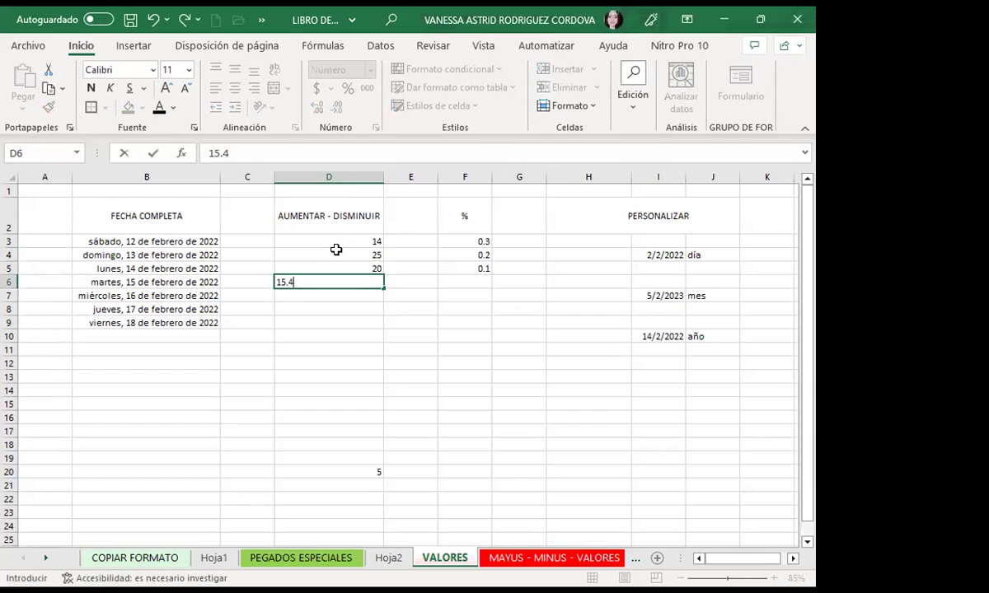
key("Return")
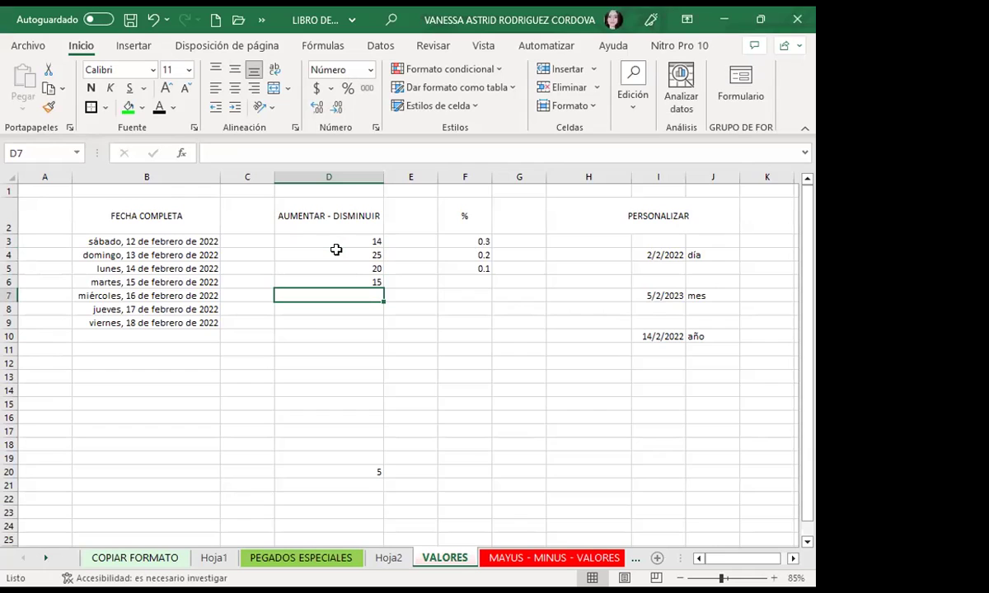
Step: Select D3:D11 and try adding and removing decimal places on the column D values
left_click_drag(337, 242, 331, 348)
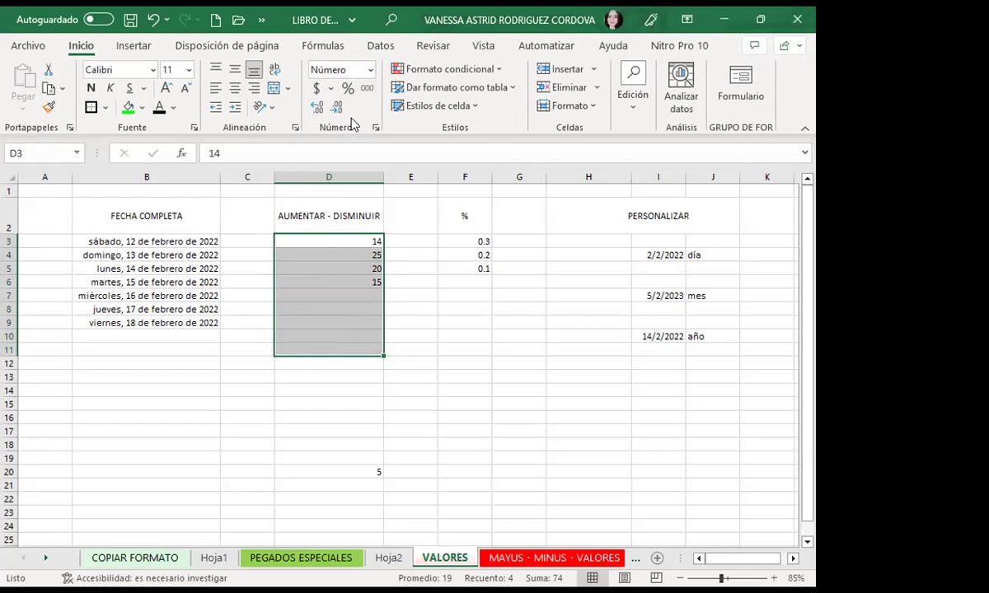
left_click(317, 108)
left_click(316, 108)
left_click(316, 108)
left_click(317, 108)
left_click(316, 108)
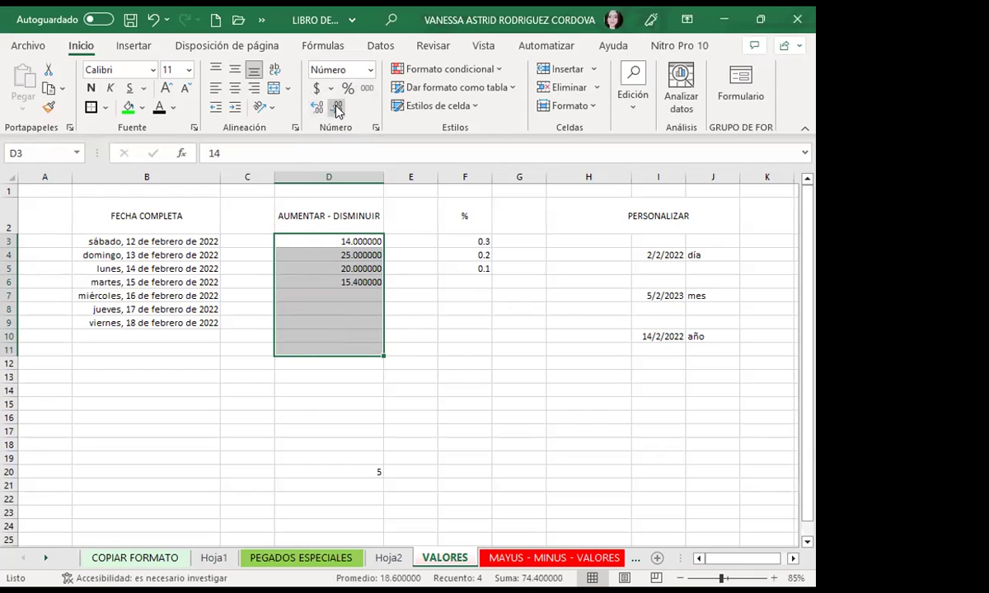
left_click(336, 108)
left_click(336, 108)
left_click(336, 108)
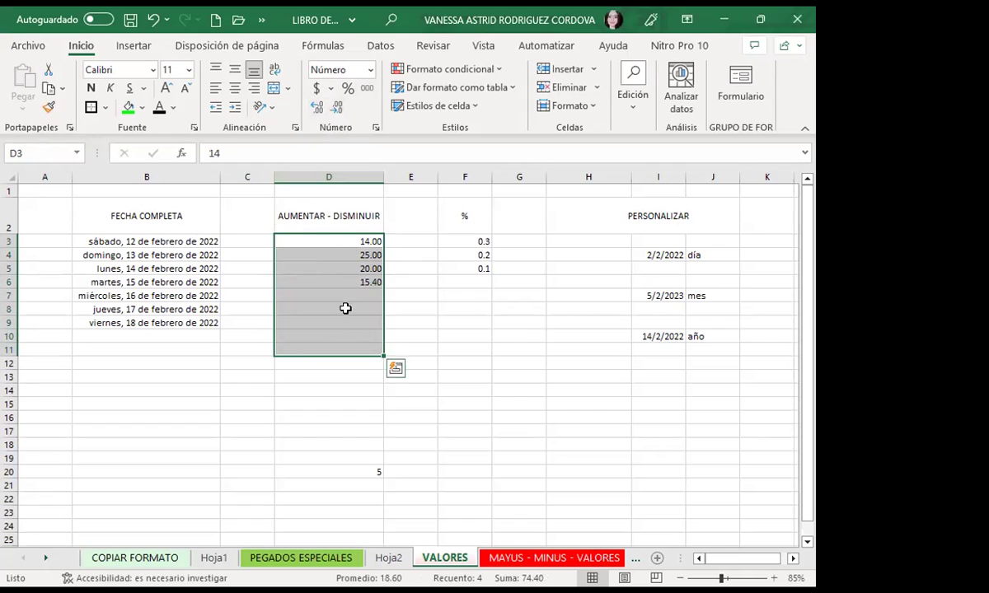
left_click(336, 108)
left_click(314, 107)
Step: Settle column D on one decimal place so it reads 14.0, 25.0, 20.0 and 15.4
left_click(318, 109)
left_click(318, 108)
left_click(318, 108)
left_click(319, 107)
left_click(319, 107)
left_click(338, 108)
left_click(339, 108)
left_click(339, 108)
left_click(340, 108)
left_click(341, 109)
left_click(341, 108)
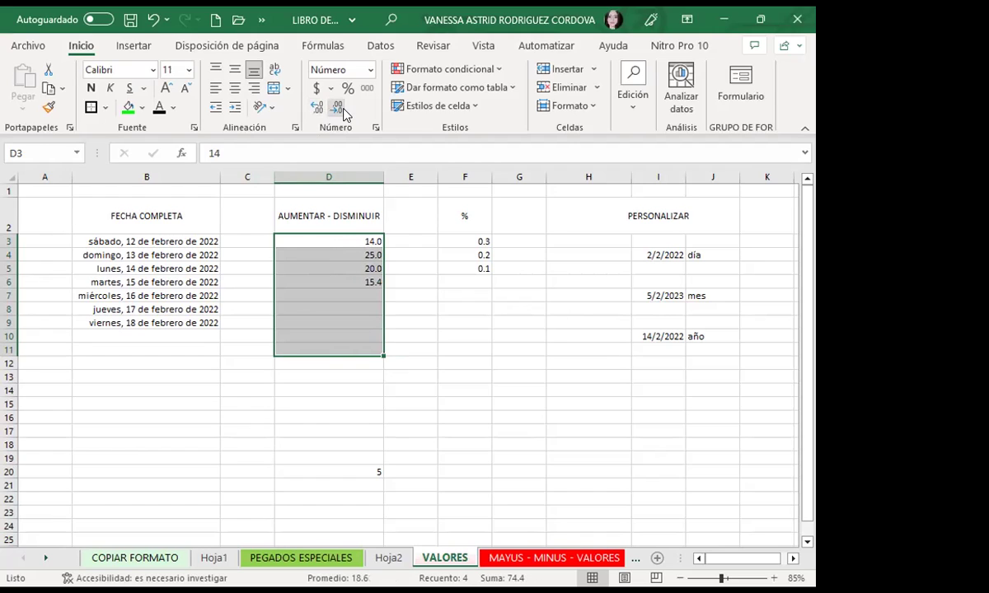
left_click(343, 109)
left_click(315, 108)
left_click(470, 322)
left_click(482, 242)
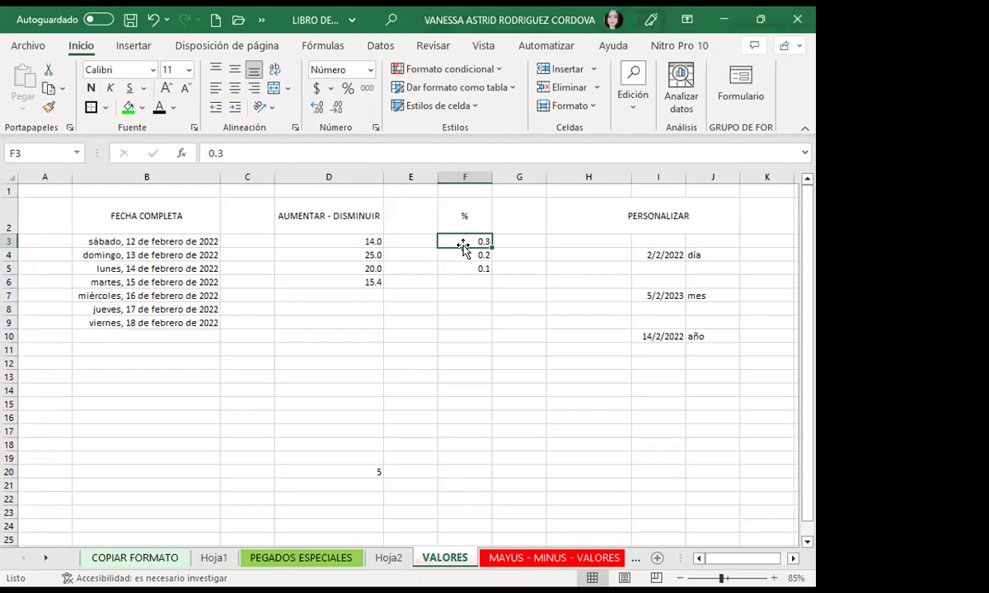
Step: Apply Percent Style to F3 so it shows 30%, and test 0.3 and 30% in F11:F12
left_click(348, 90)
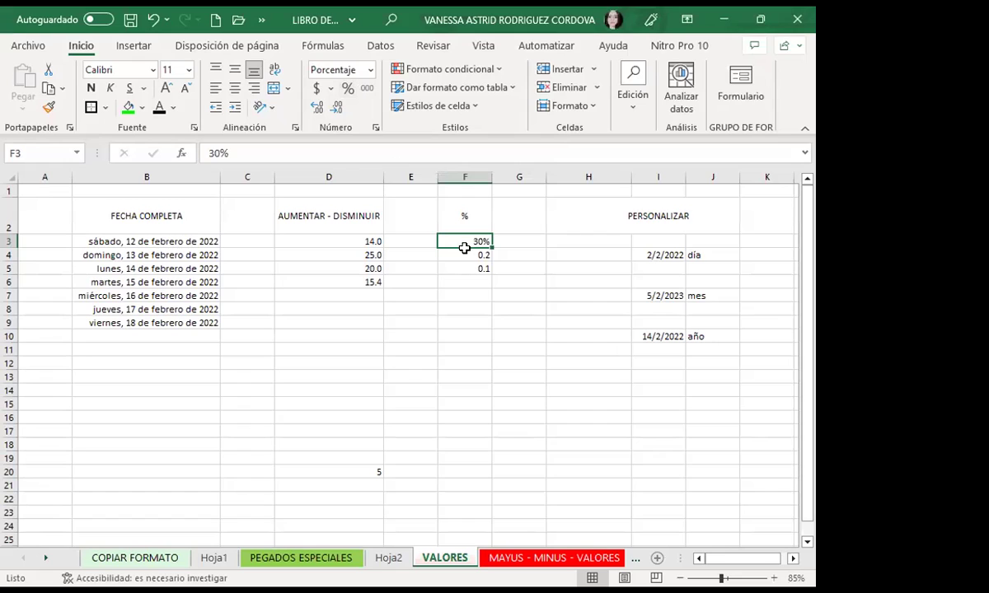
left_click_drag(464, 251, 464, 267)
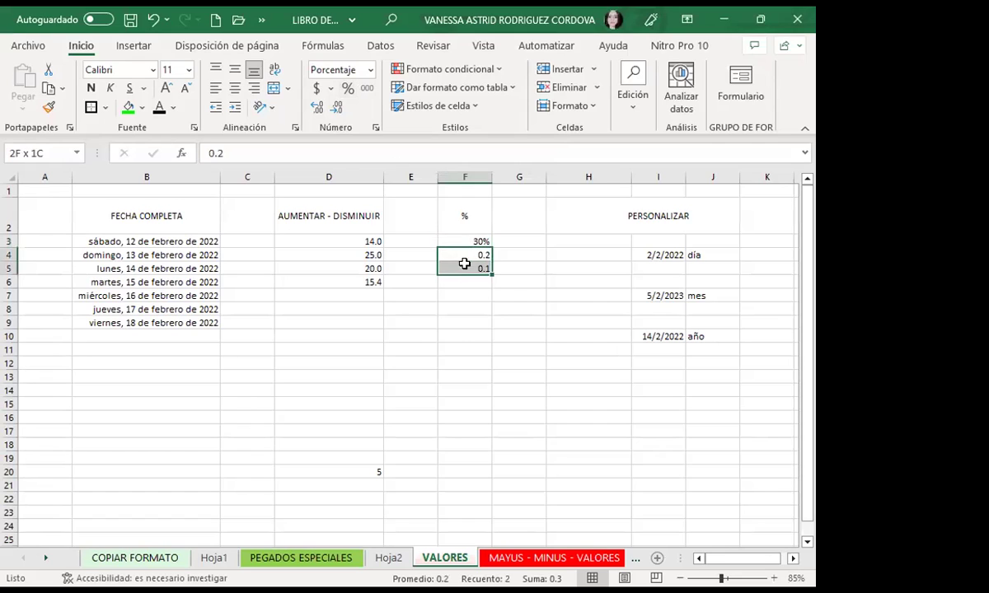
left_click(463, 348)
type("0.3")
key("Return")
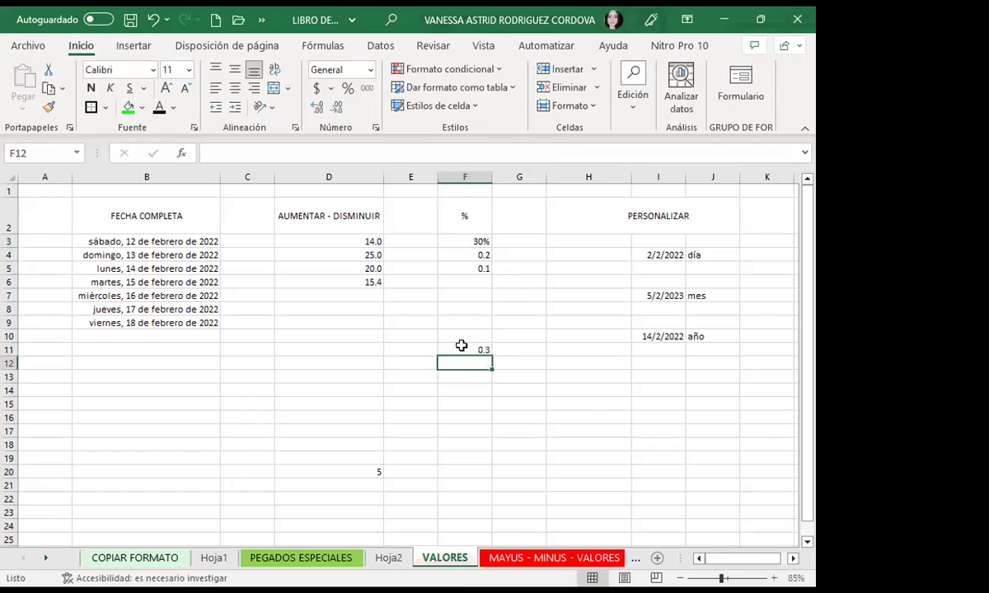
type("30%")
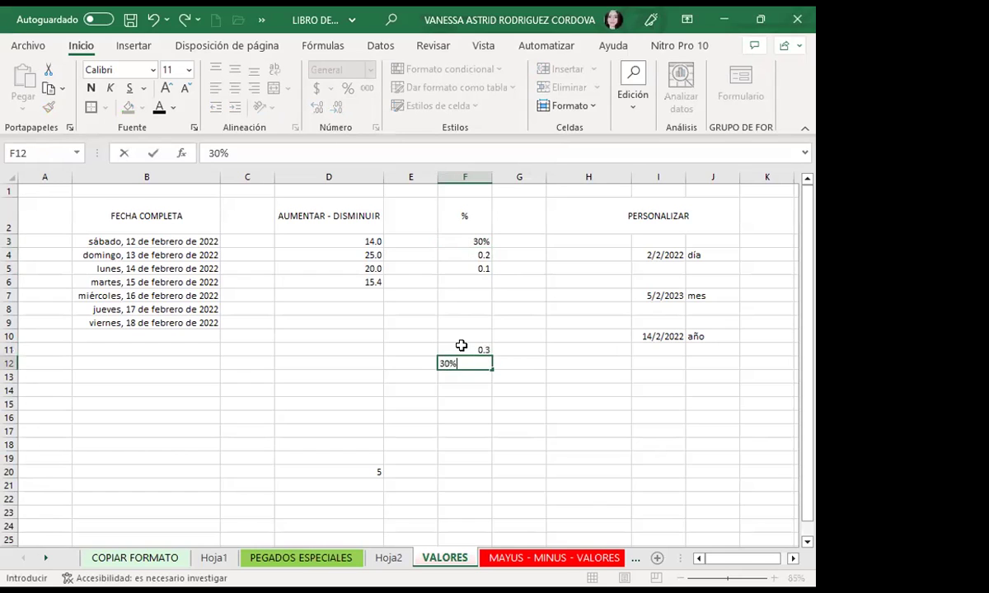
key("Return")
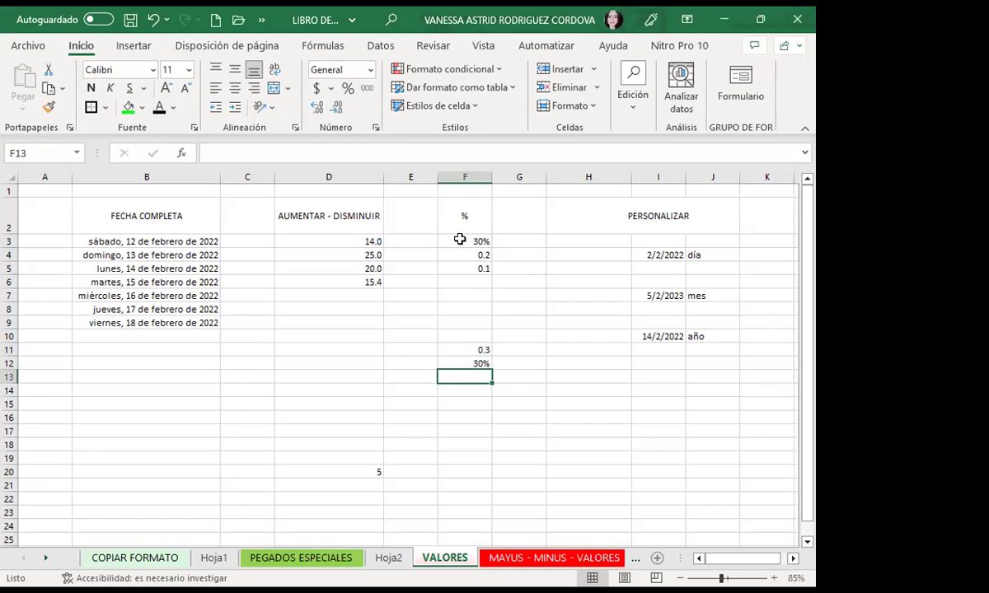
left_click(460, 239)
Step: Fill F5's 0.1 down through F10 and clear the test values from F11:F12
left_click(484, 270)
mouse_move(492, 275)
left_mouse_down()
mouse_move(503, 277)
mouse_move(499, 338)
left_mouse_up()
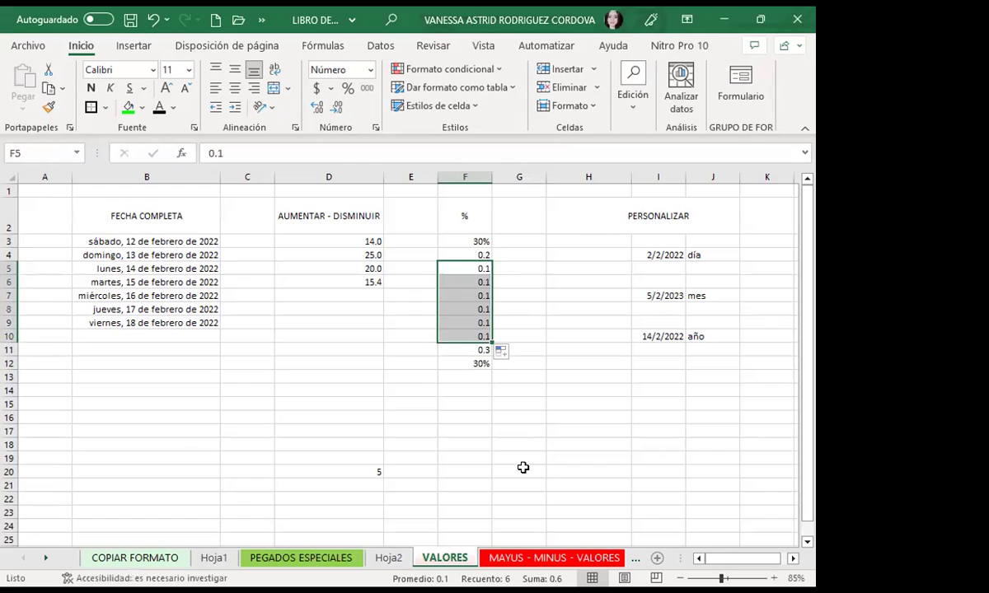
left_click(455, 354)
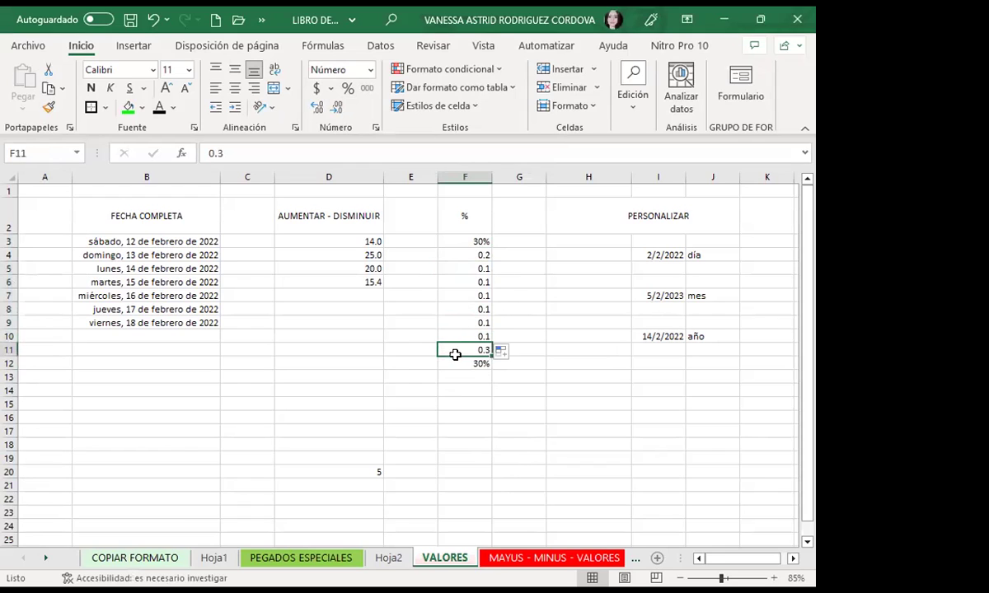
left_click_drag(455, 354, 455, 357)
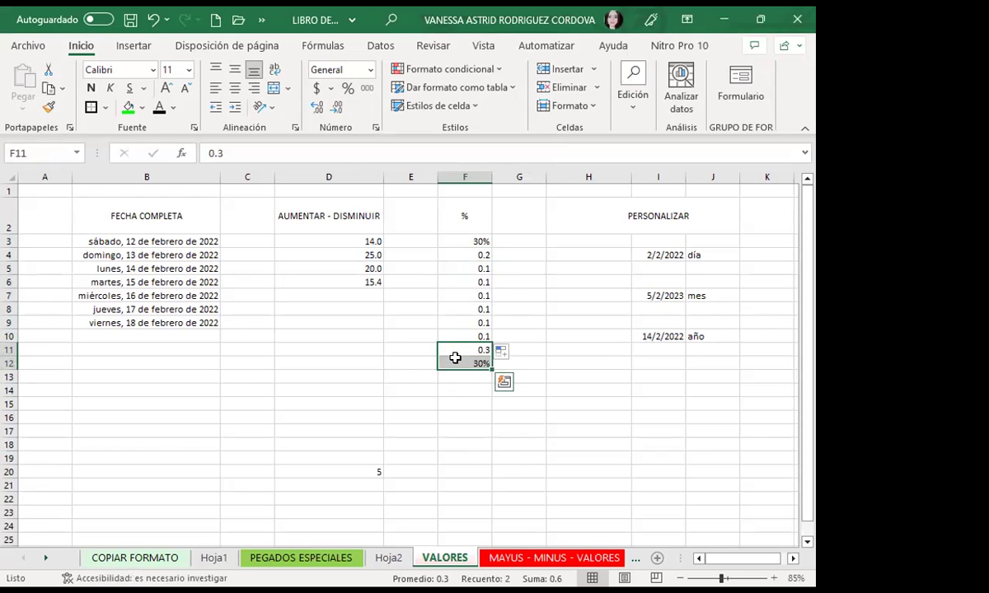
key("Delete")
left_click(472, 401)
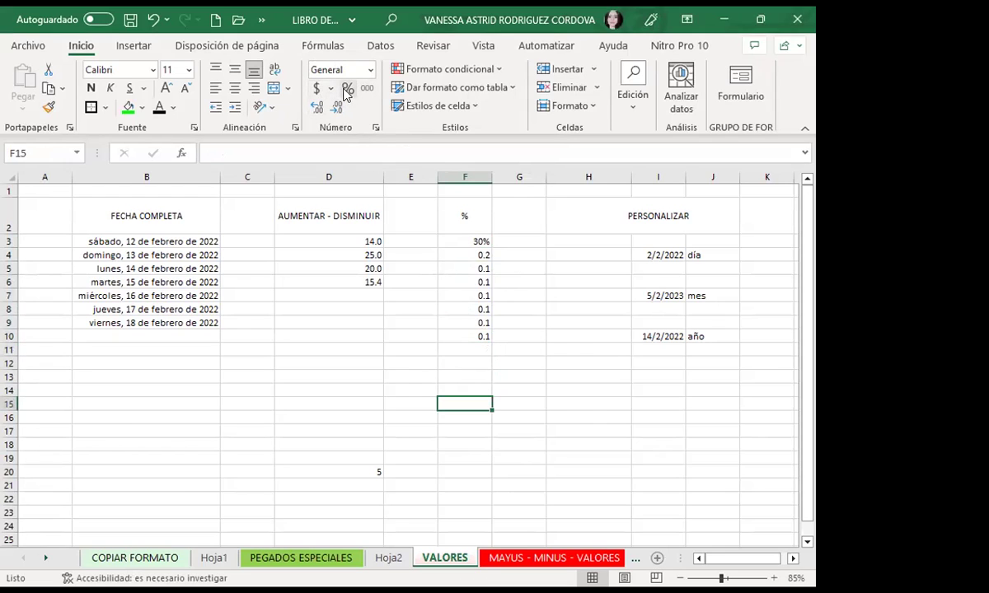
left_click(321, 46)
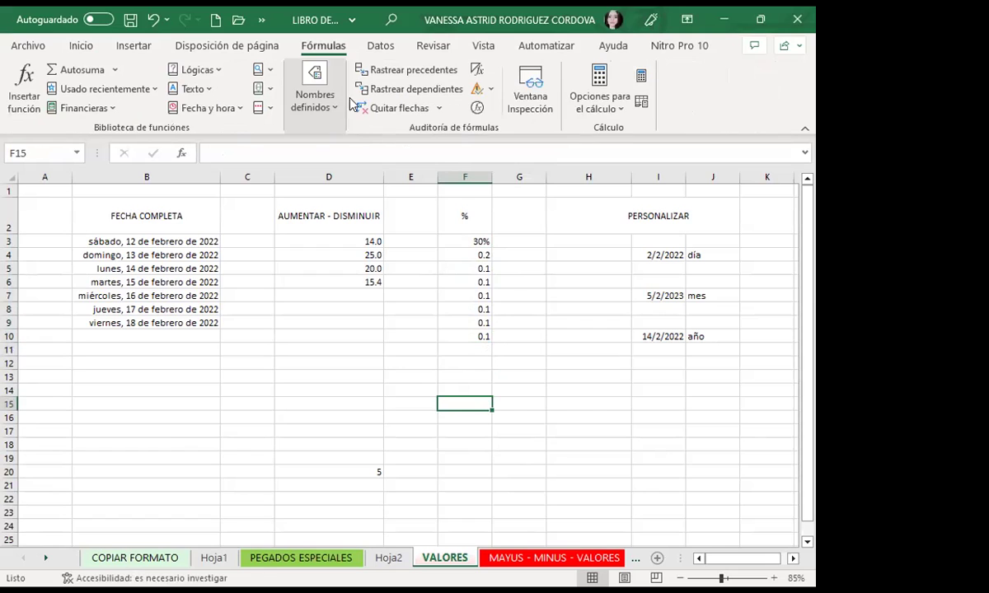
Step: Copy F3's percentage format onto F4:F10 with Copiar formato
left_click(452, 239)
left_click(81, 45)
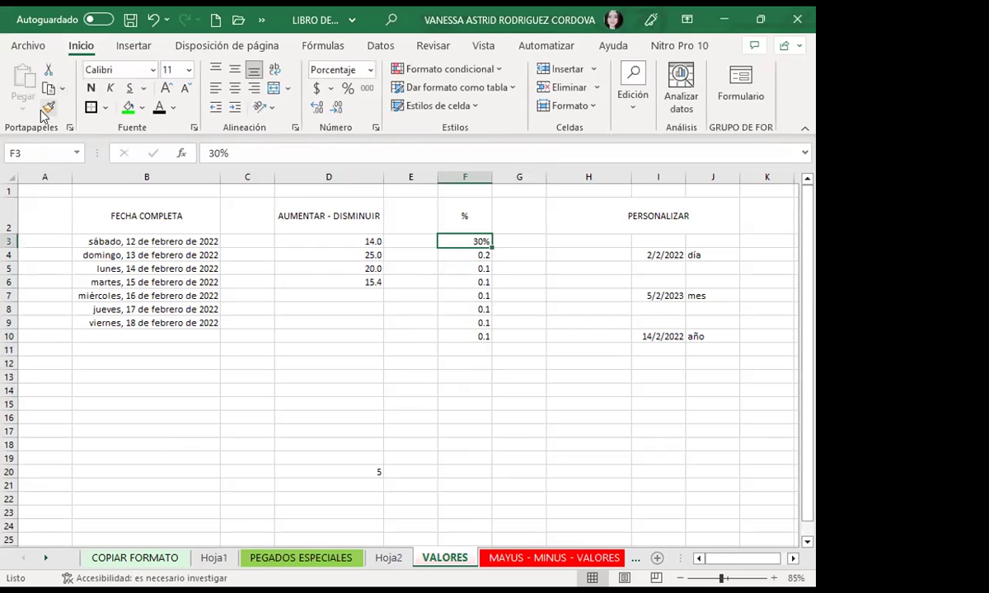
left_click(48, 107)
left_click_drag(461, 255, 461, 336)
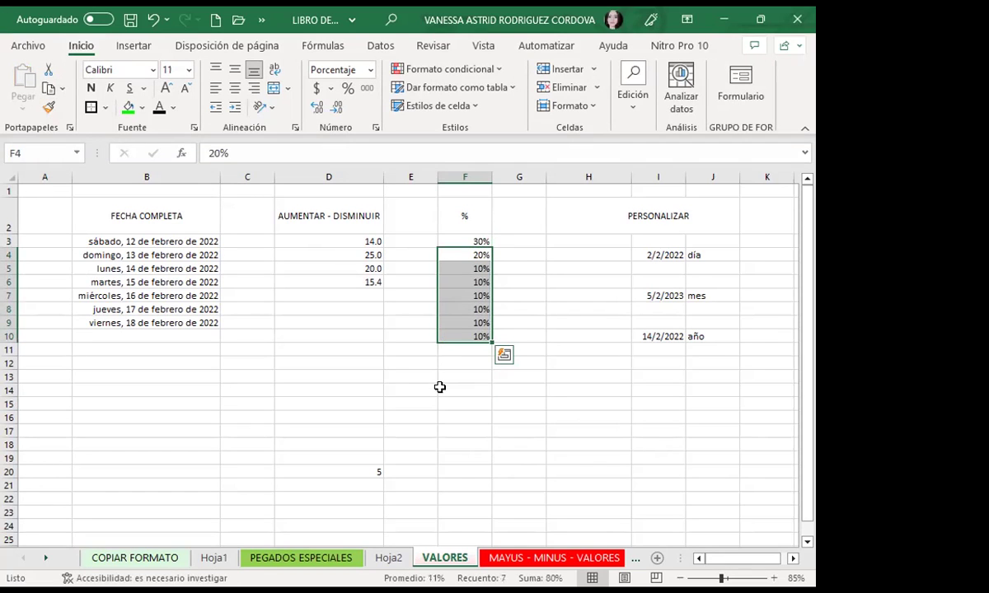
left_click(464, 242)
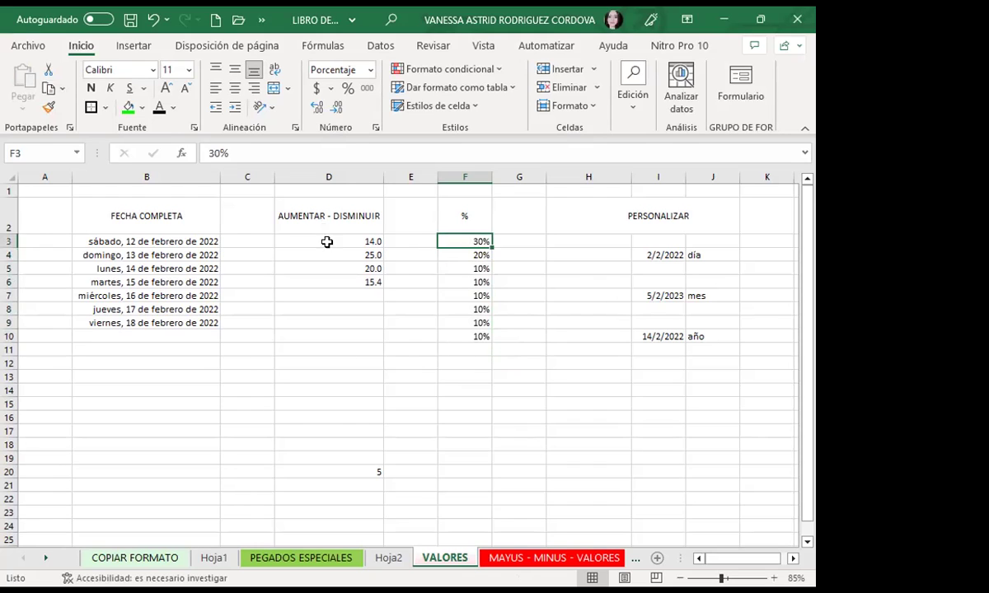
Step: Copy D3's one-decimal number format onto D20 so it displays 5.0
left_click(344, 471)
left_click(330, 241)
left_click(43, 111)
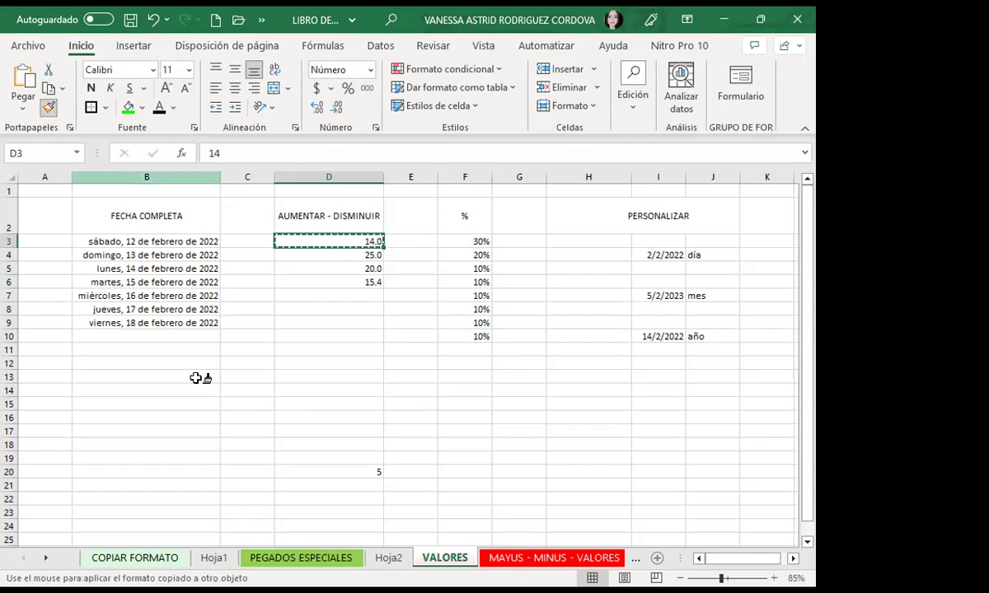
left_click(338, 470)
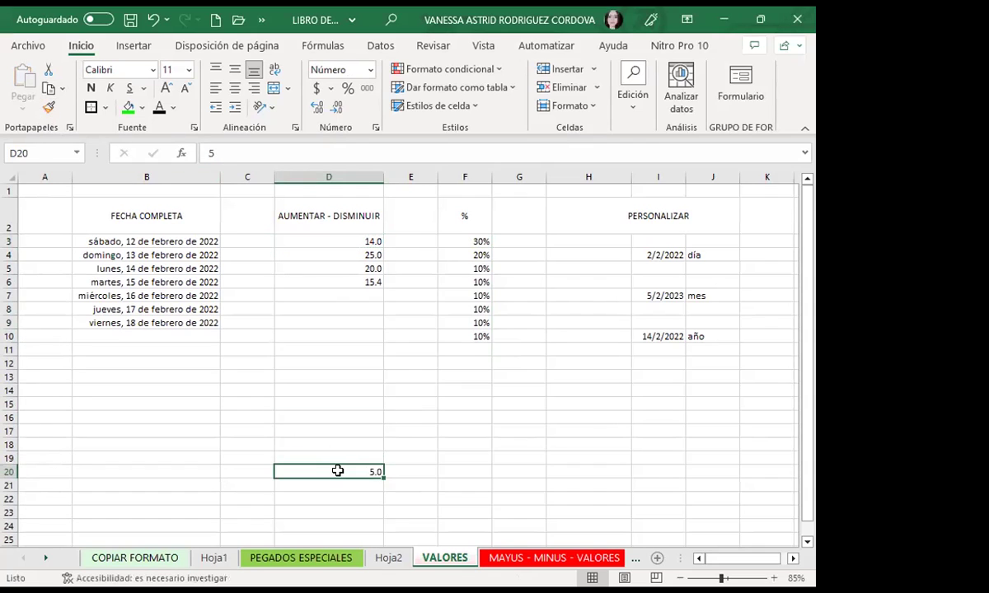
left_click(337, 499)
left_click(349, 473)
left_click(329, 243)
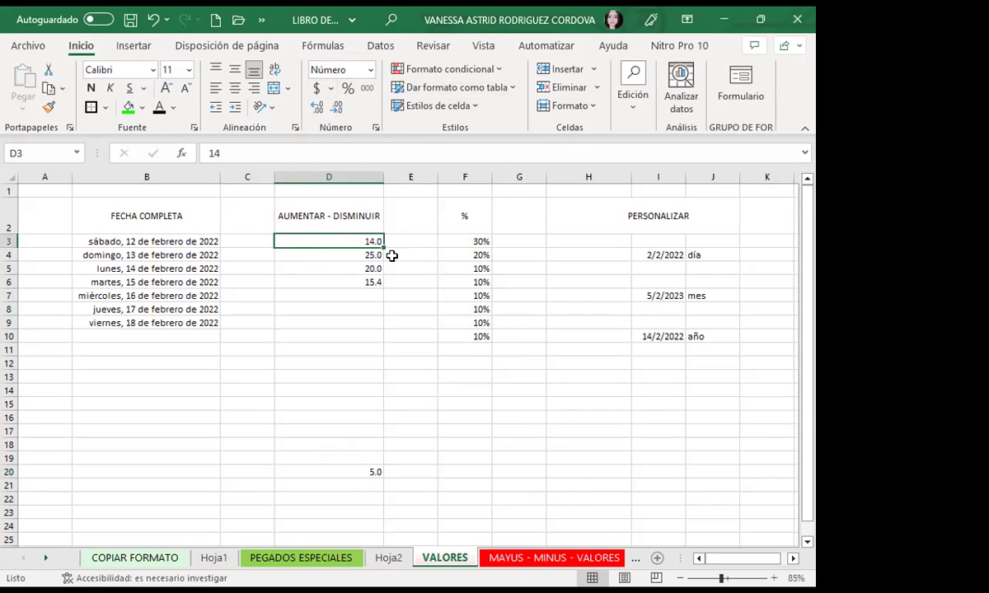
left_click(47, 107)
left_click(327, 471)
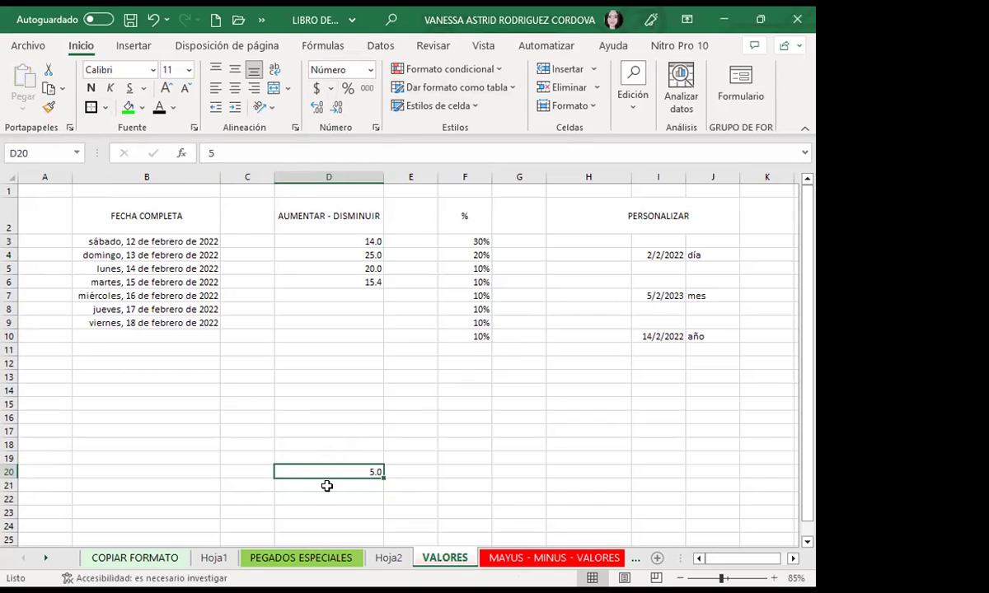
scroll(325, 407, "down", 2)
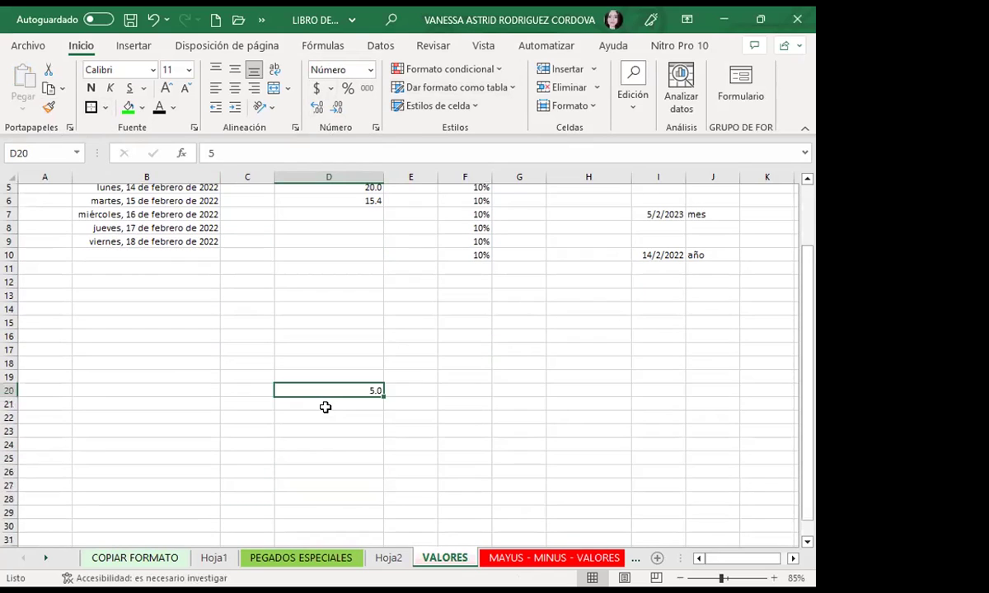
scroll(326, 404, "up", 2)
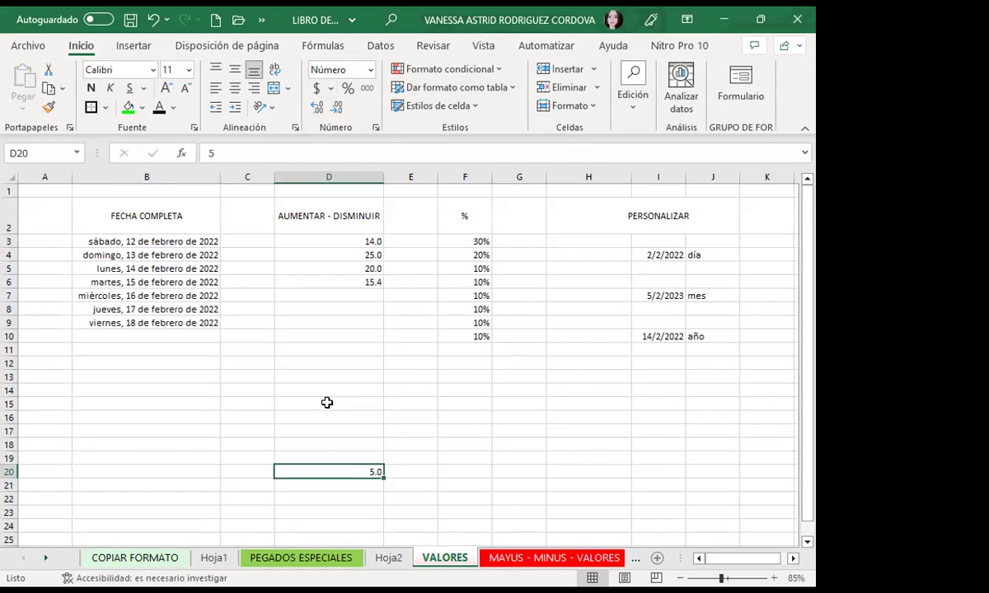
left_click(328, 402)
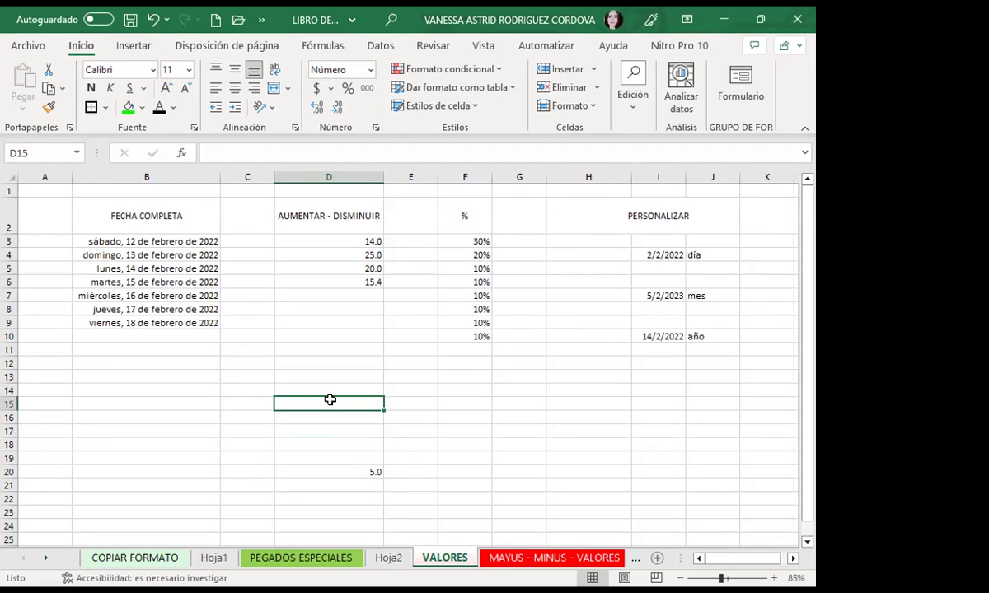
left_click(524, 424)
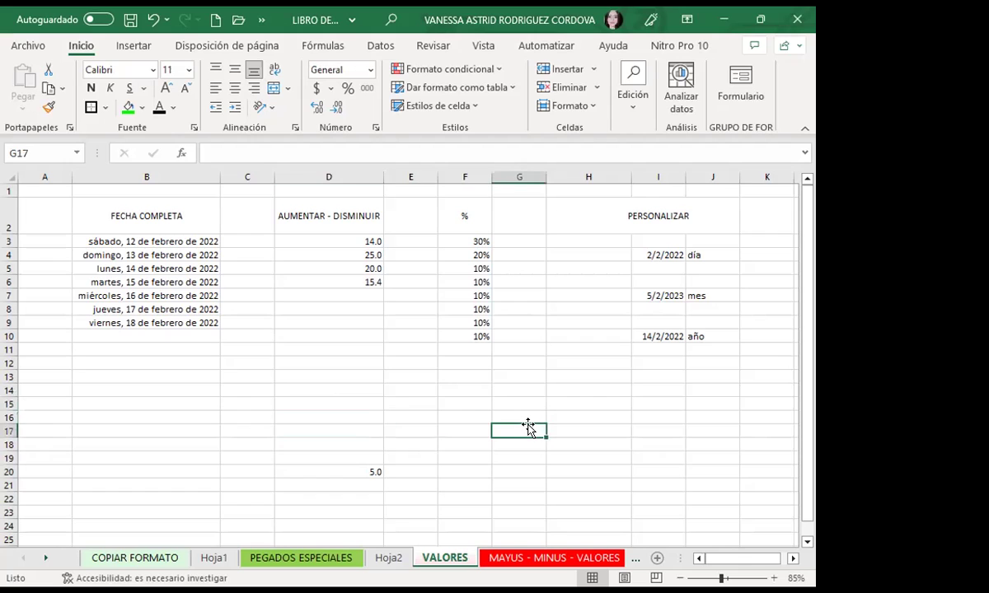
scroll(794, 527, "right", 3)
left_click(454, 451)
left_click(397, 254)
left_click(402, 296)
left_click(400, 335)
left_click(394, 256)
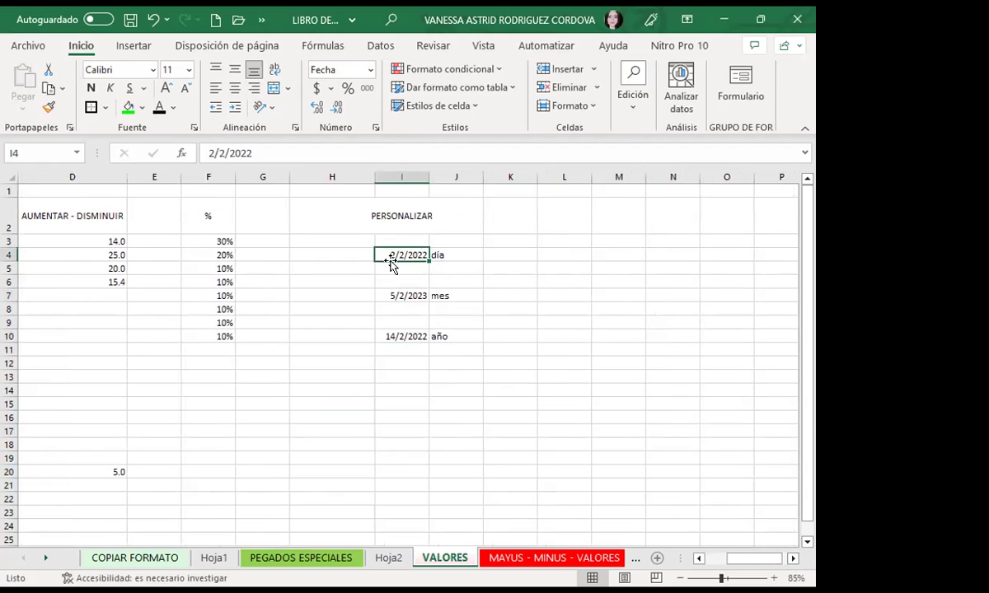
left_click(395, 295)
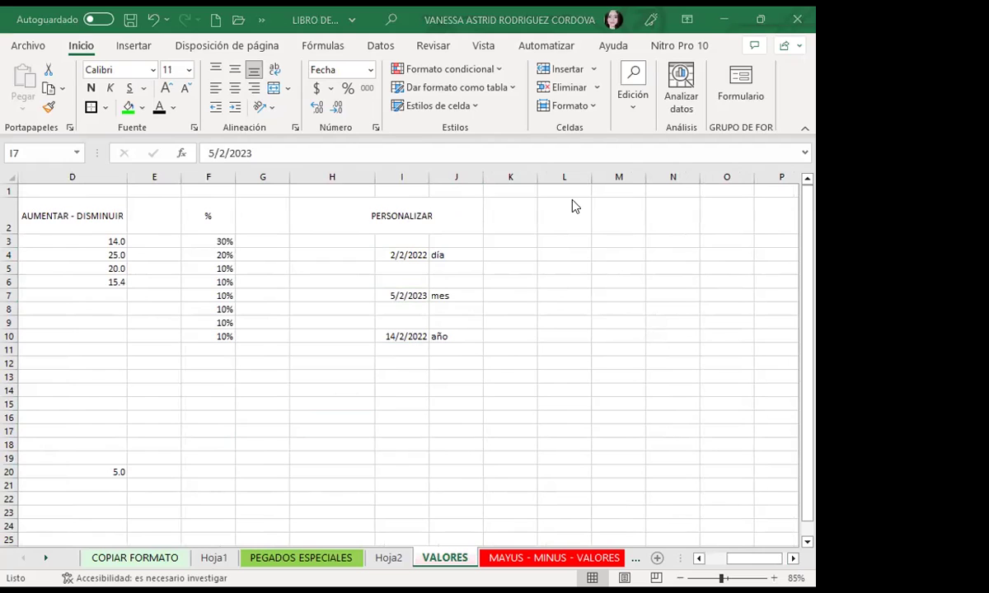
left_click(396, 256)
left_click(397, 297)
left_click(393, 335)
left_click(393, 253)
left_click(459, 254)
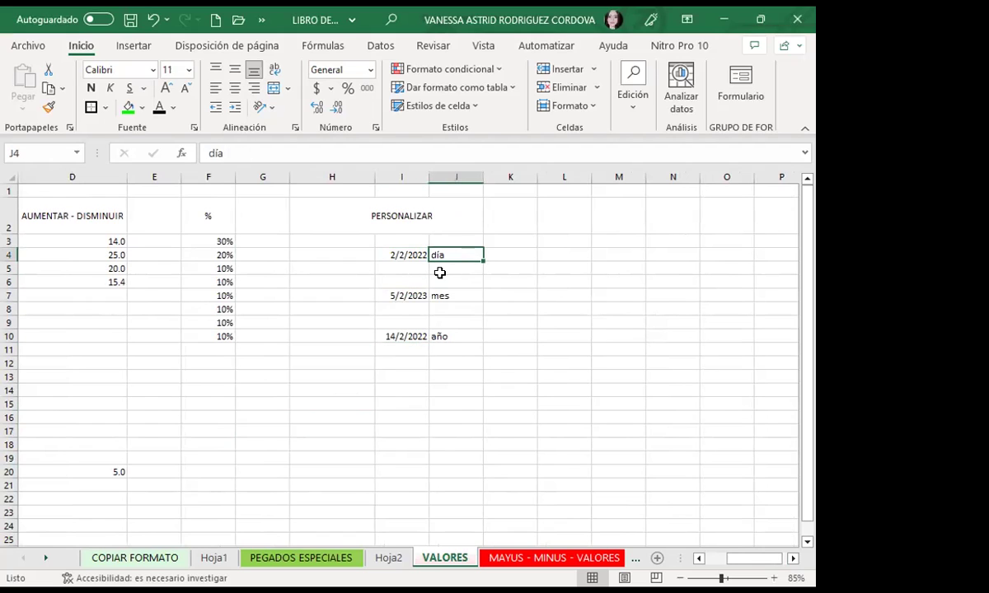
left_click(396, 296)
left_click(462, 296)
left_click(393, 335)
left_click(457, 330)
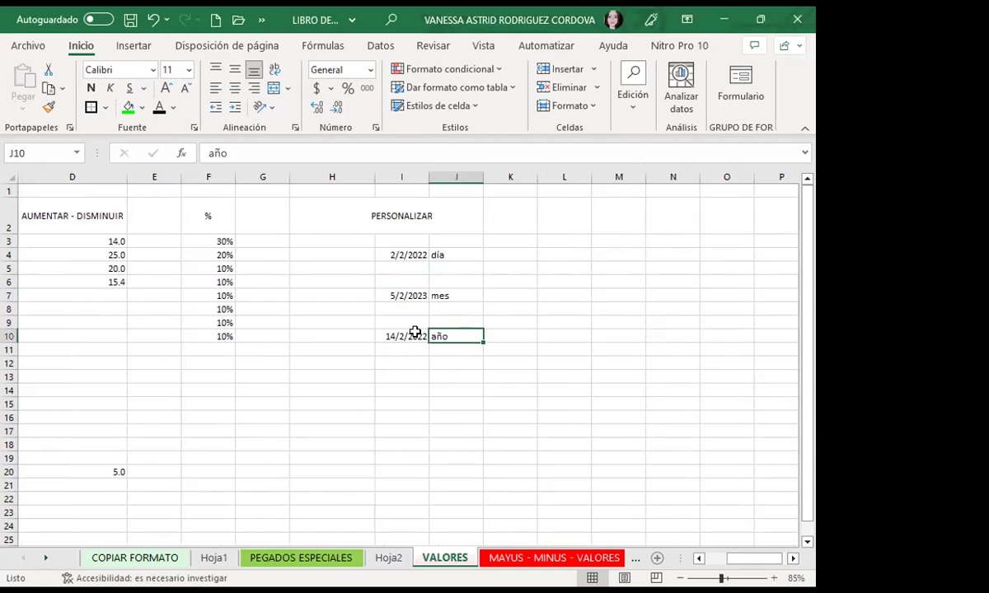
left_click(393, 254)
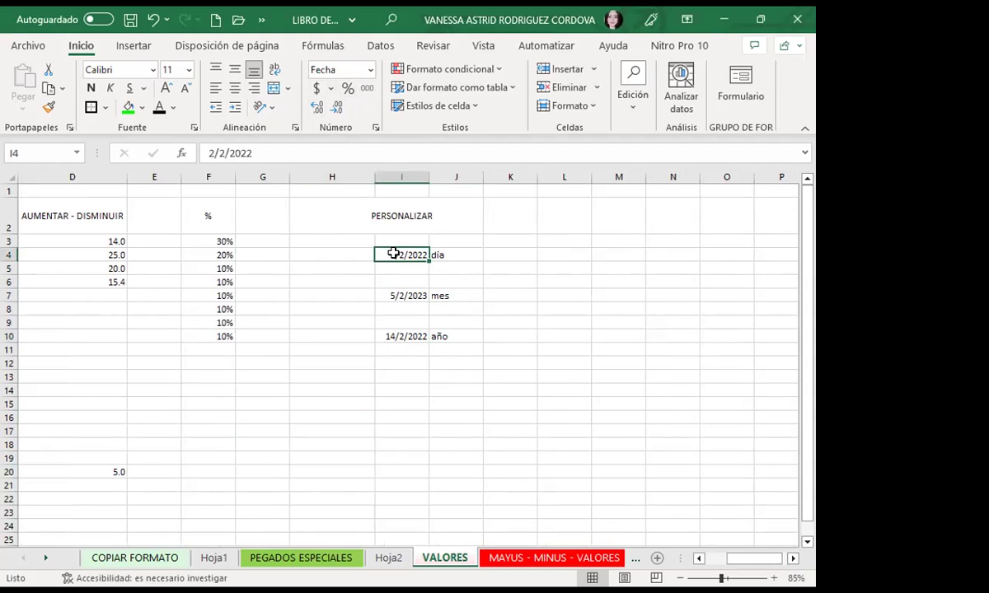
Step: Replace I4's d/m/yyyy code with the custom format DDDD so 2/2/2022 shows miércoles
left_click(376, 129)
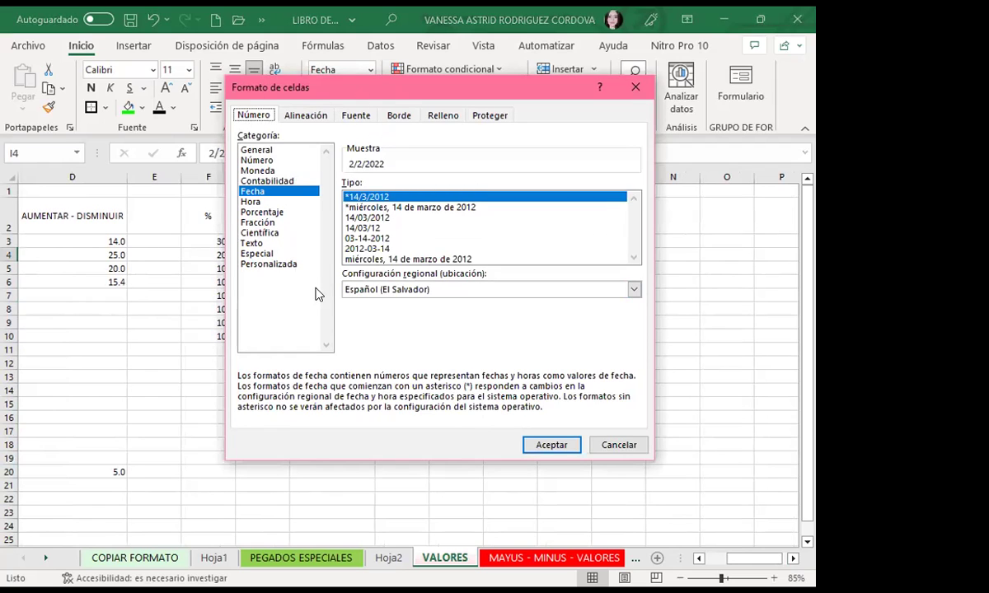
left_click(268, 264)
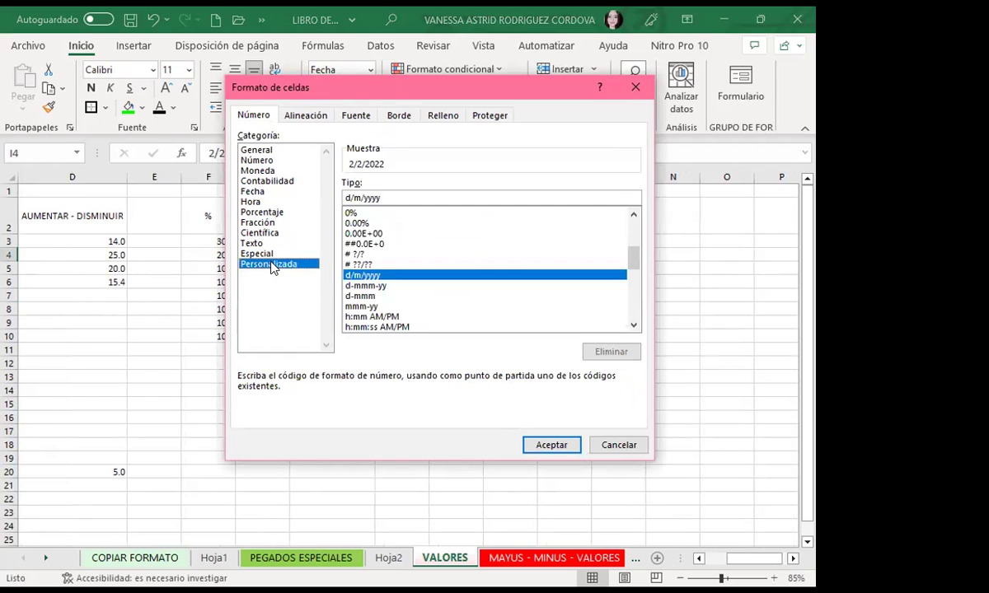
left_click_drag(344, 197, 379, 198)
type("G")
key("BackSpace")
key("BackSpace")
type("DDDD")
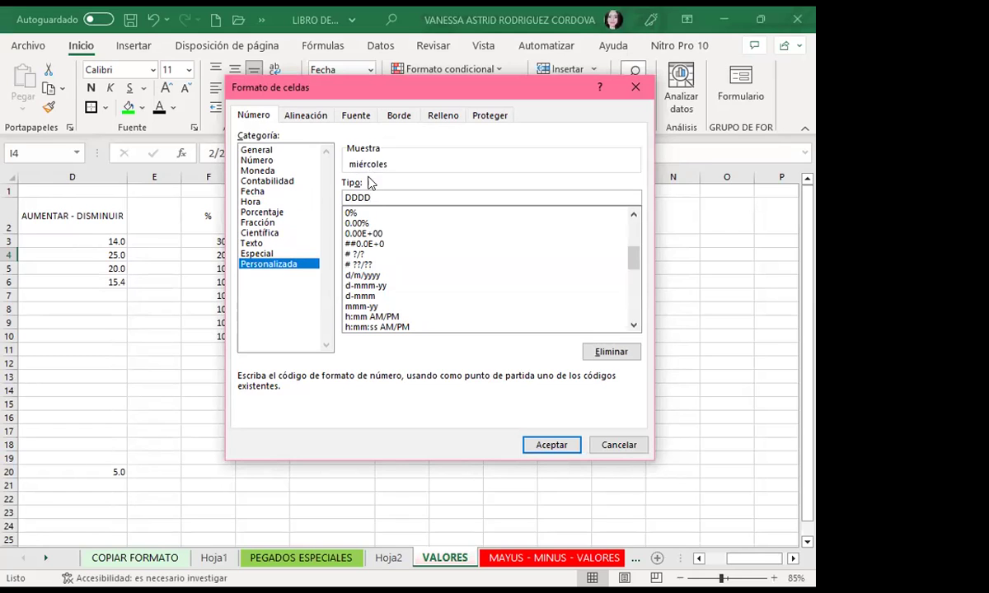
left_click(548, 446)
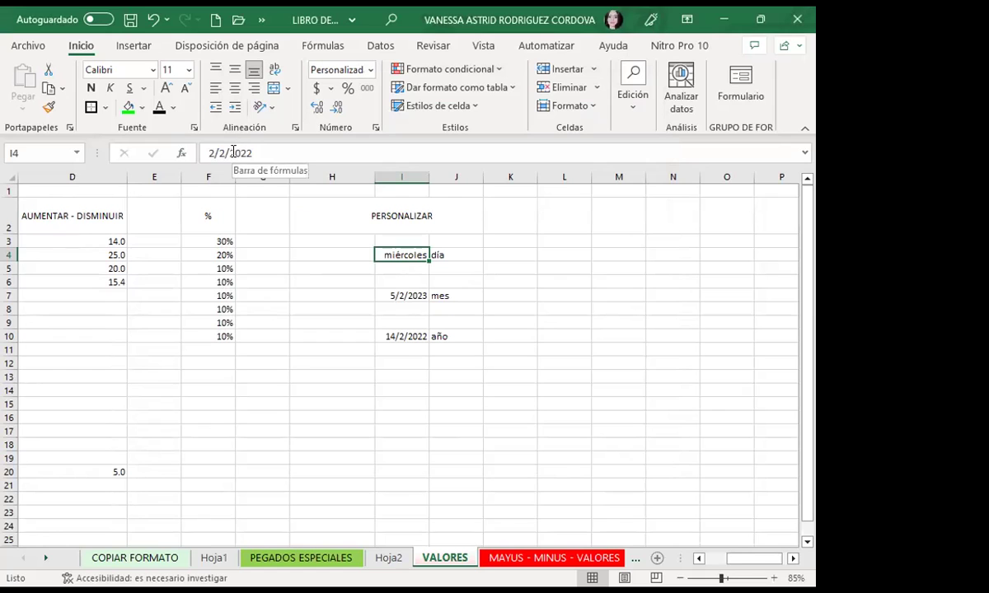
left_click(396, 294)
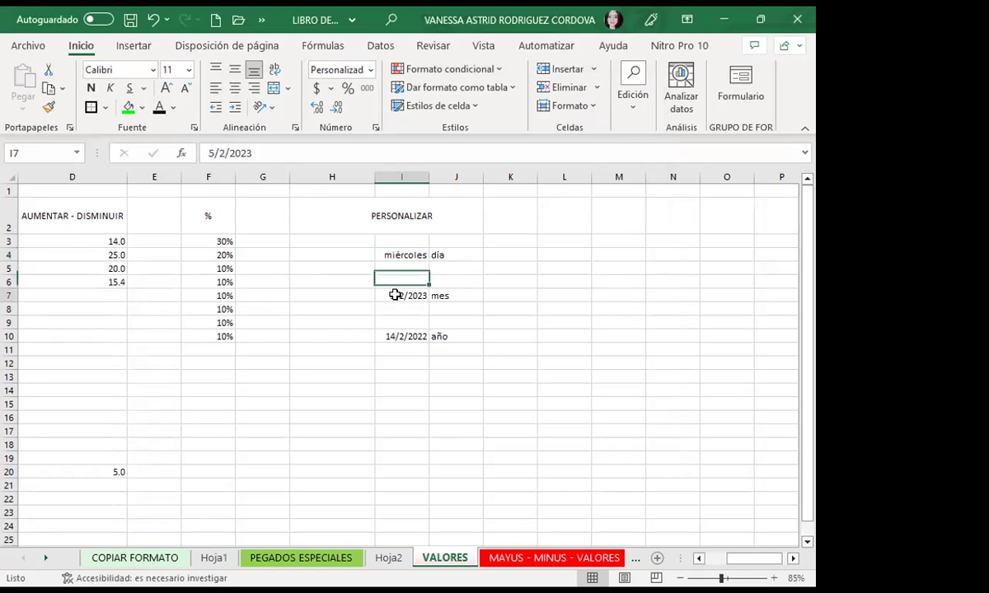
Step: Give I7 the custom format MMMM so its date shows febrero
left_click(373, 129)
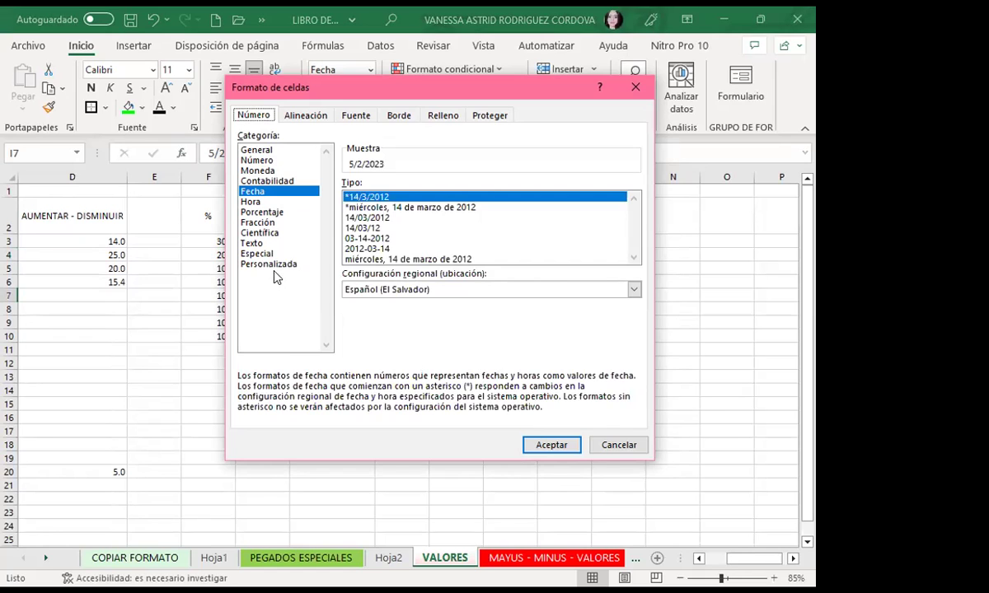
left_click(269, 264)
left_click_drag(392, 198, 298, 192)
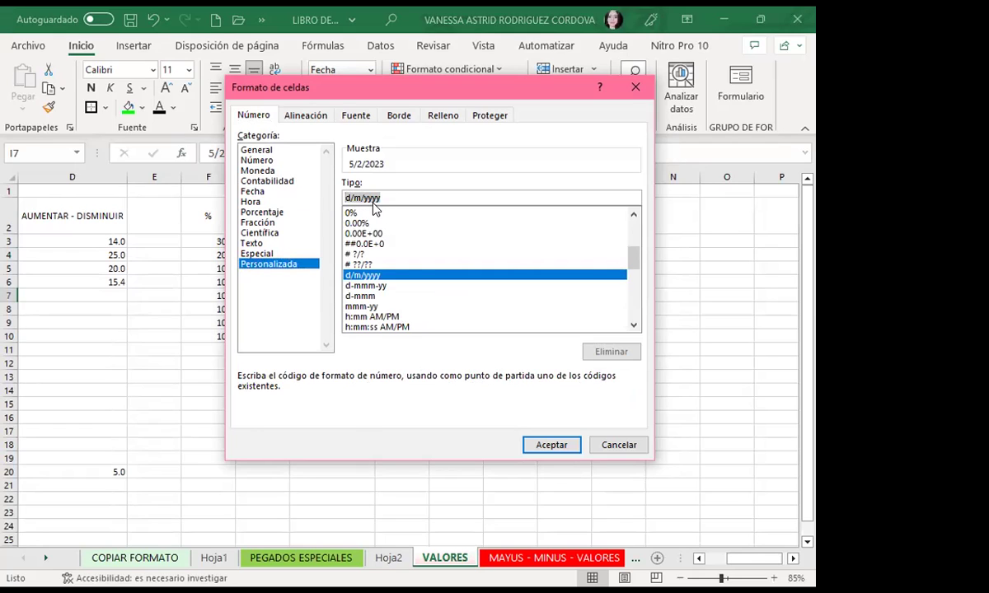
type("MMM")
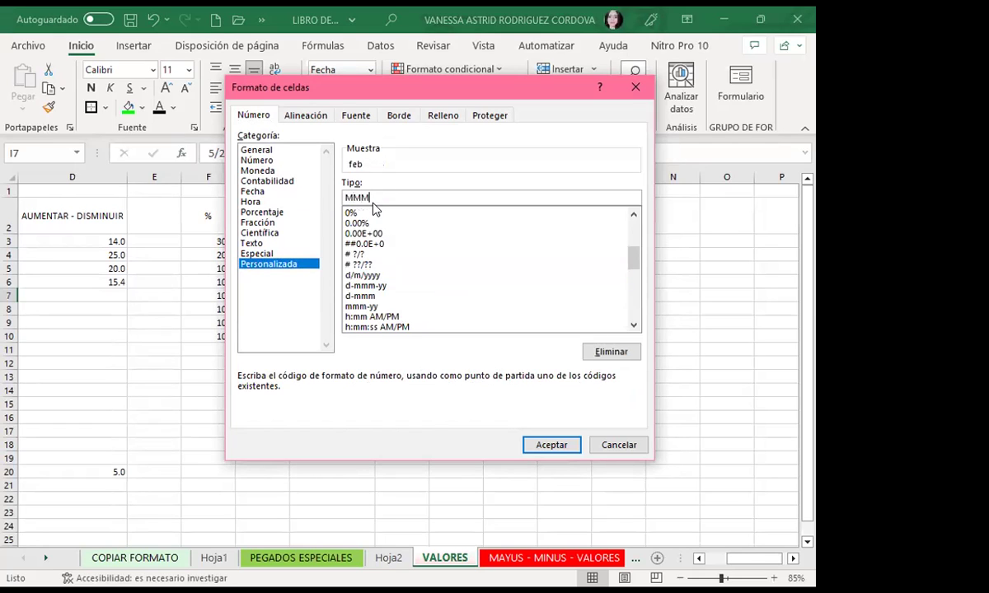
type("M")
left_click(563, 447)
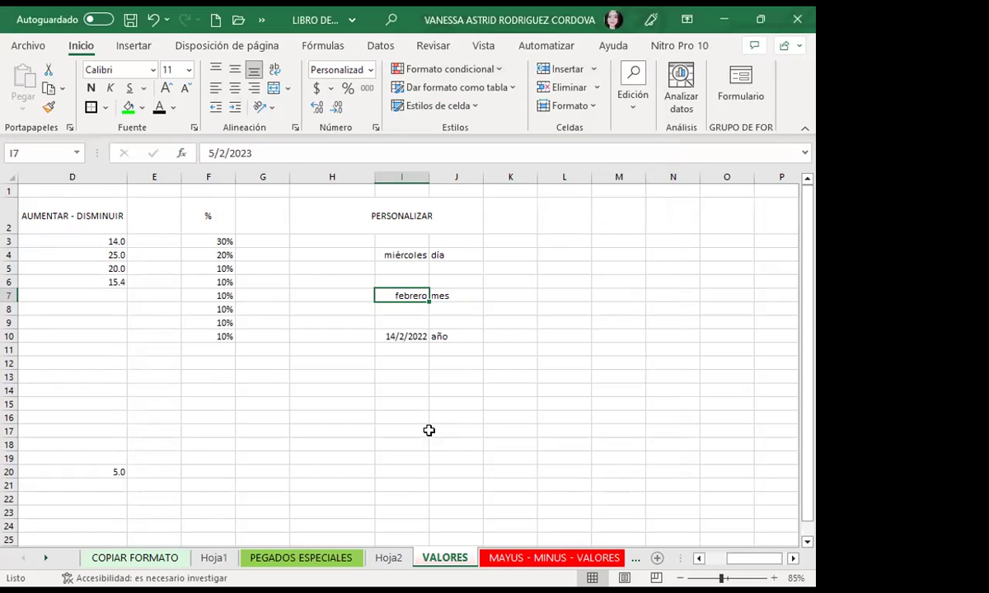
left_click(395, 391)
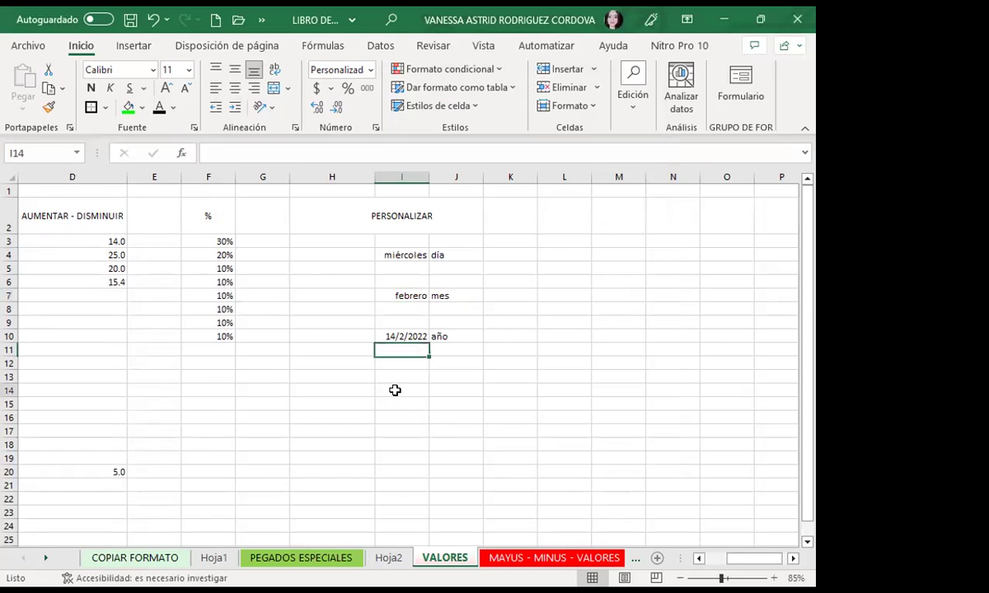
Step: Give I10 the custom year code yyy so its date shows 2022
left_click(387, 335)
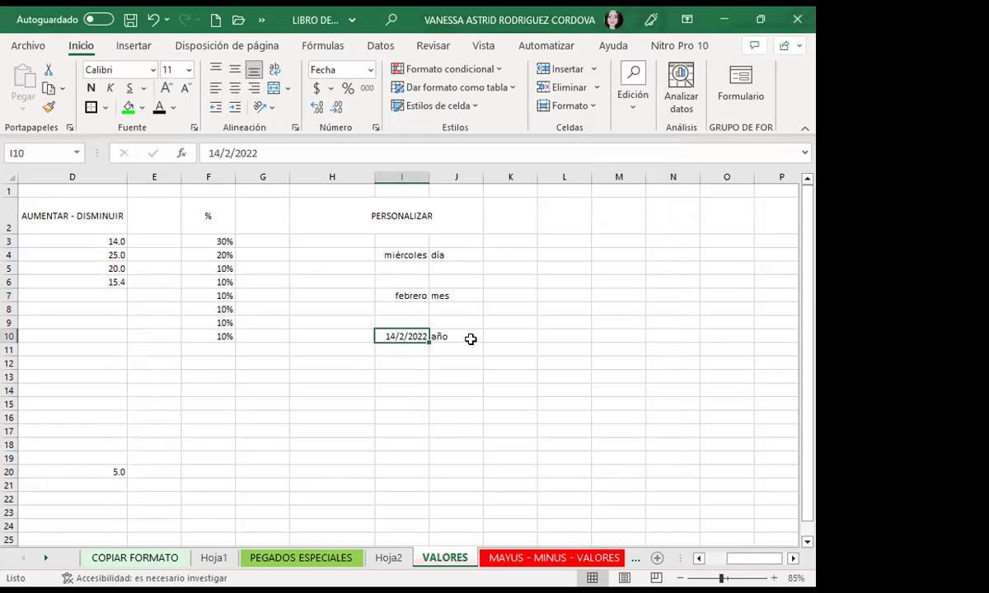
left_click(376, 128)
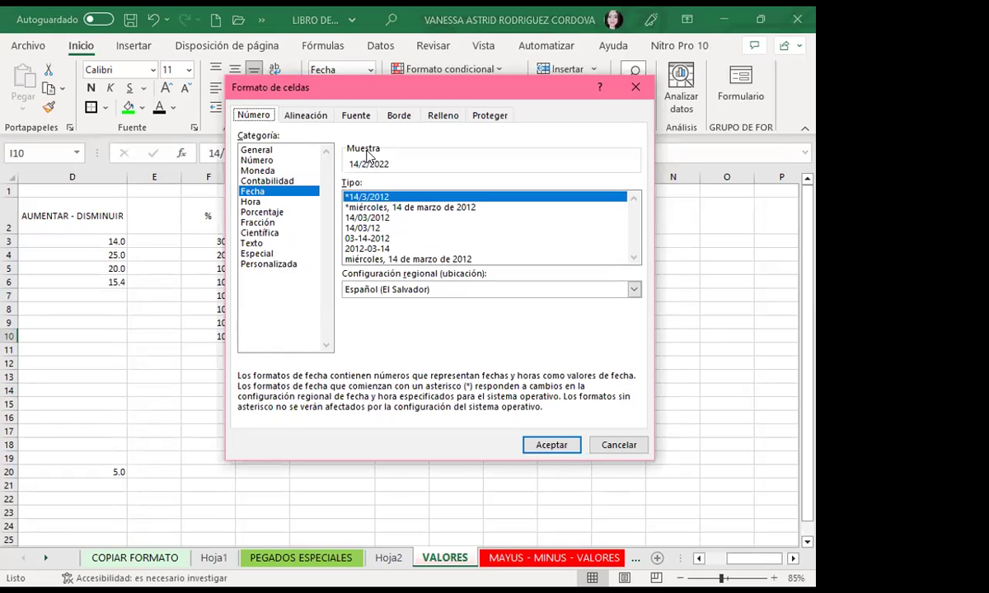
left_click(278, 264)
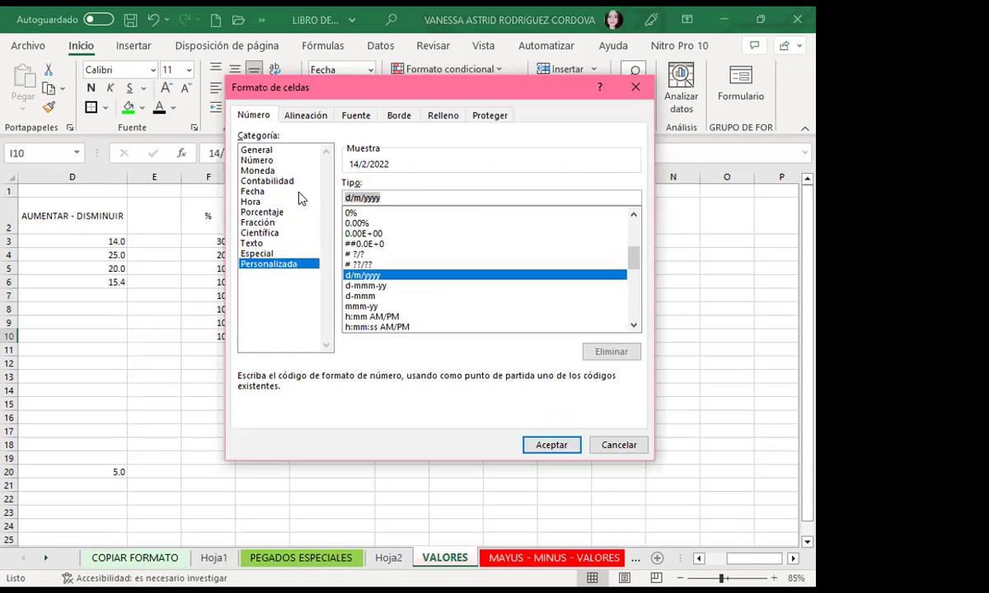
type("yyy")
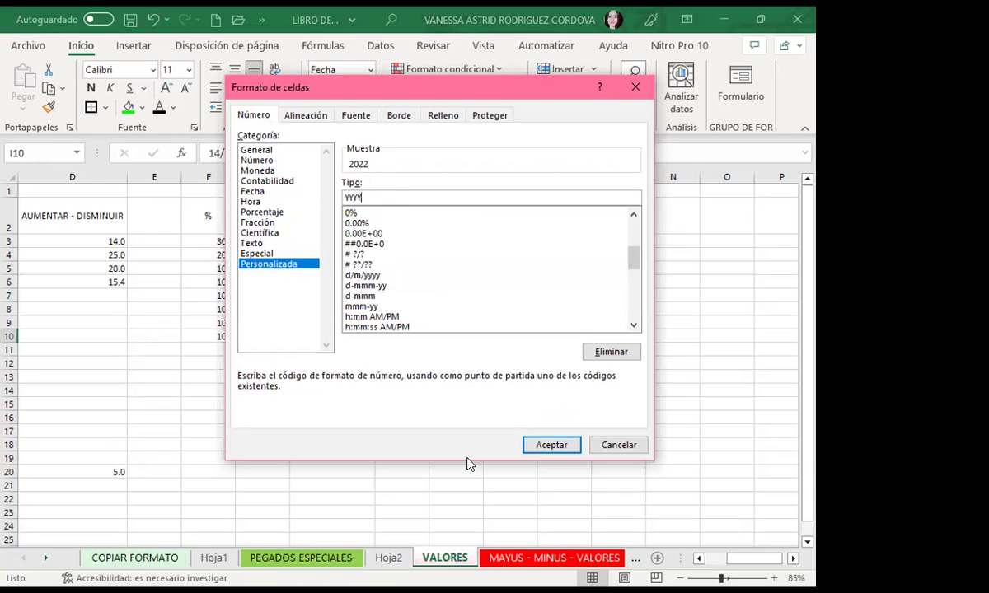
left_click(554, 444)
left_click(389, 389)
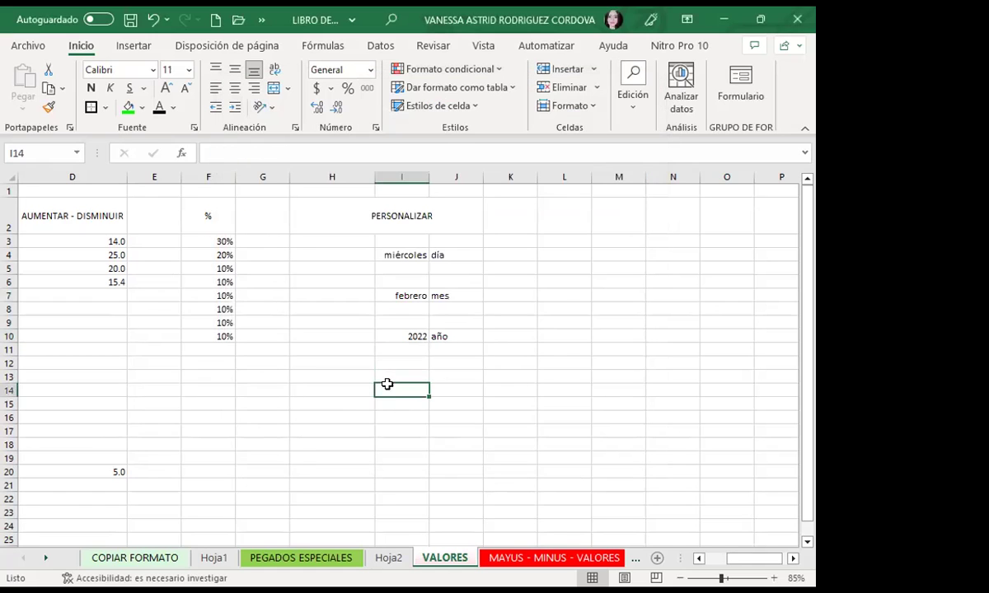
left_click(393, 256)
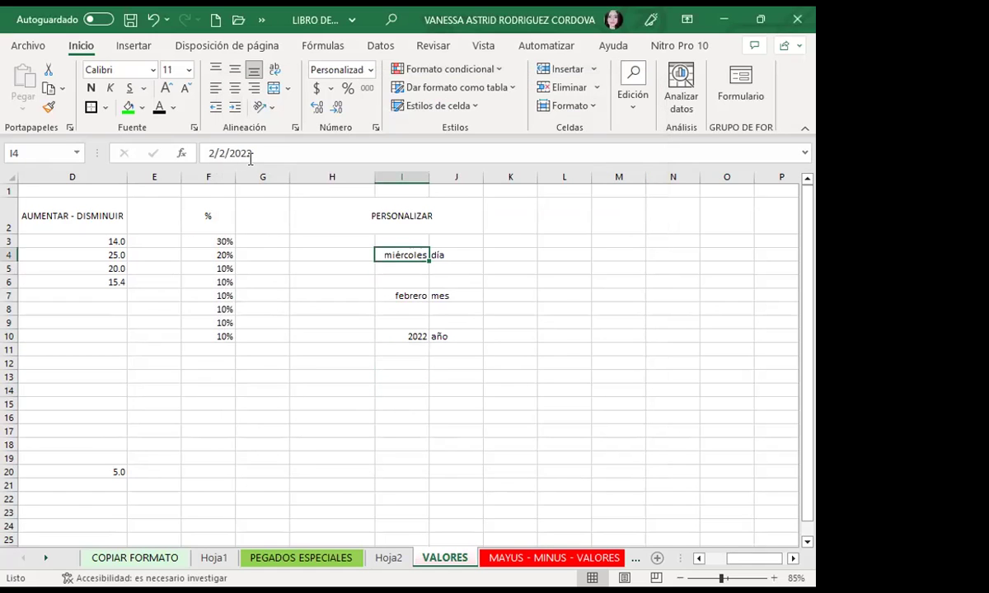
Step: Shorten I4's weekday code from dddd to ddd so it shows mié
left_click(397, 294)
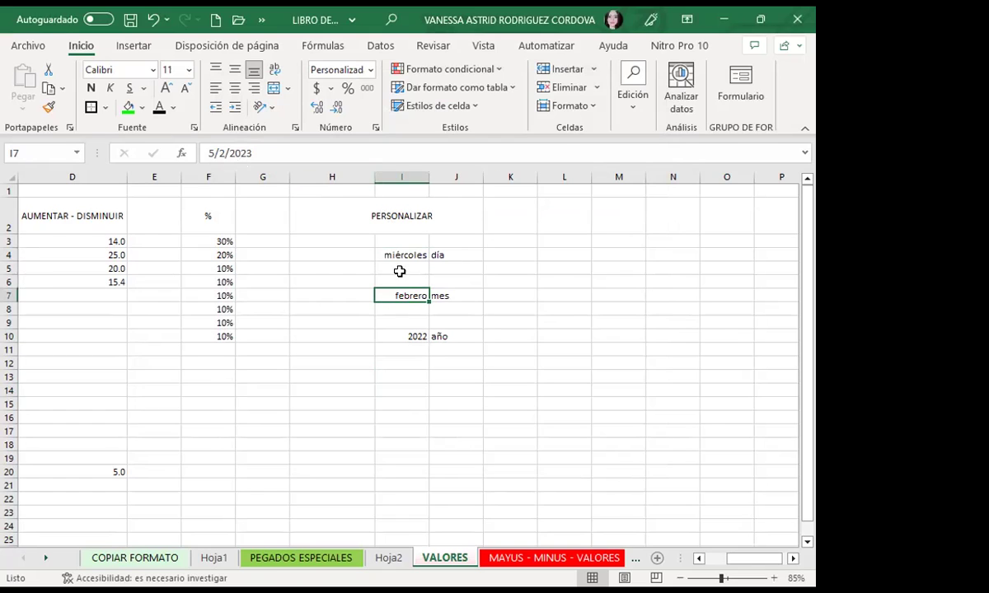
left_click(399, 337)
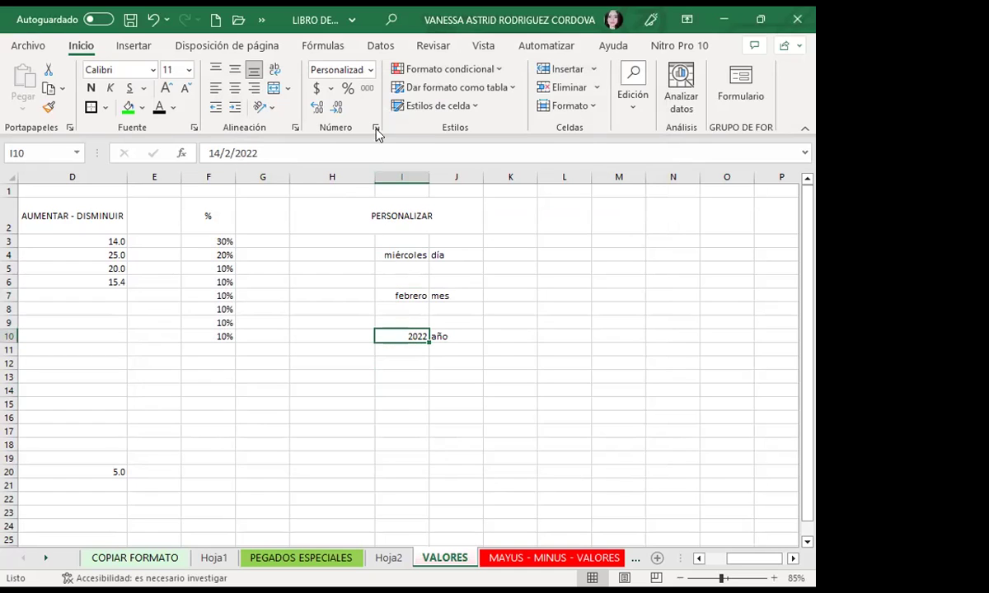
key("ctrl+1")
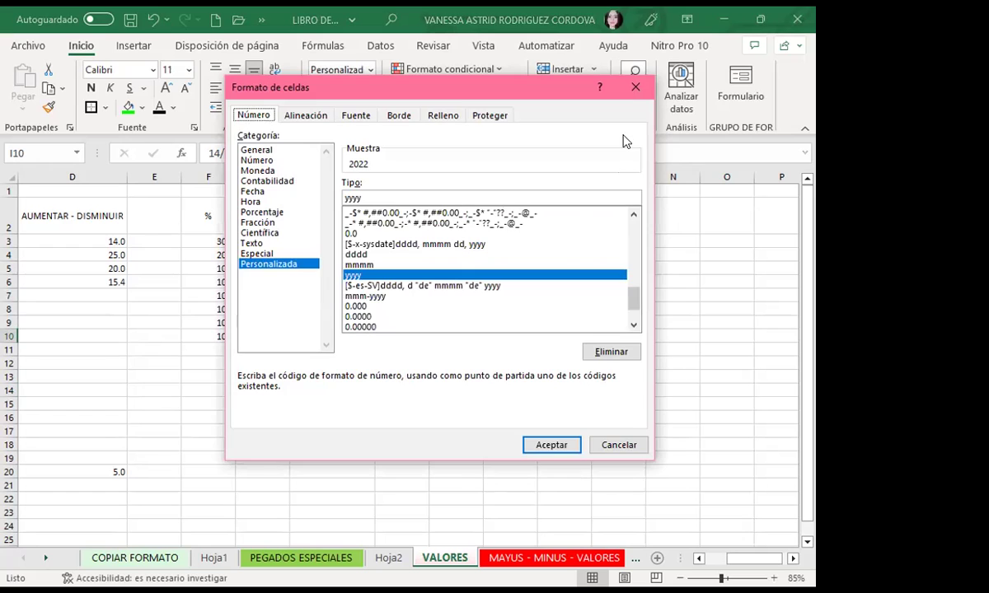
double_click(420, 274)
left_click(401, 254)
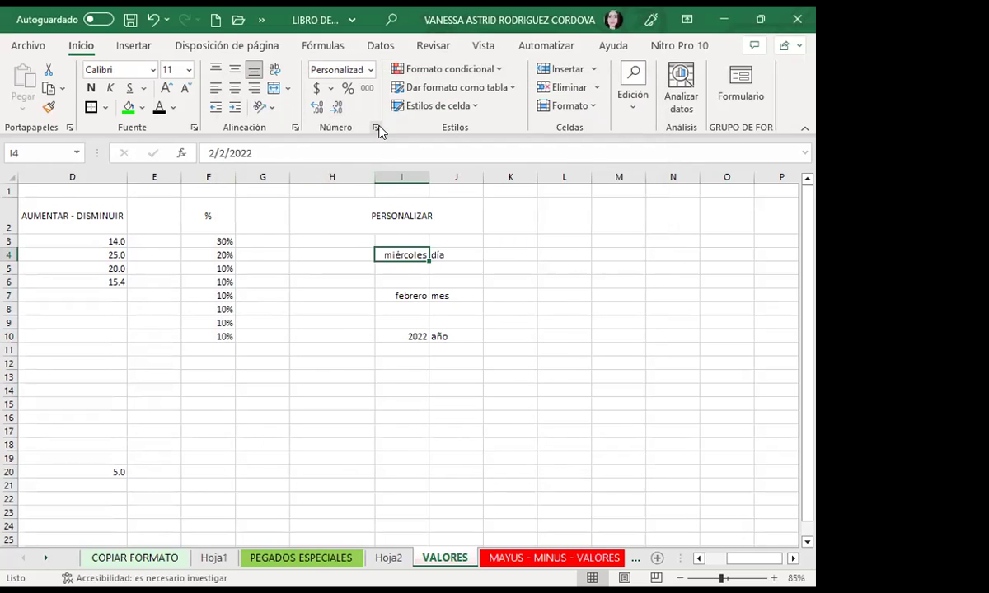
left_click(377, 129)
left_click(295, 195)
key("BackSpace")
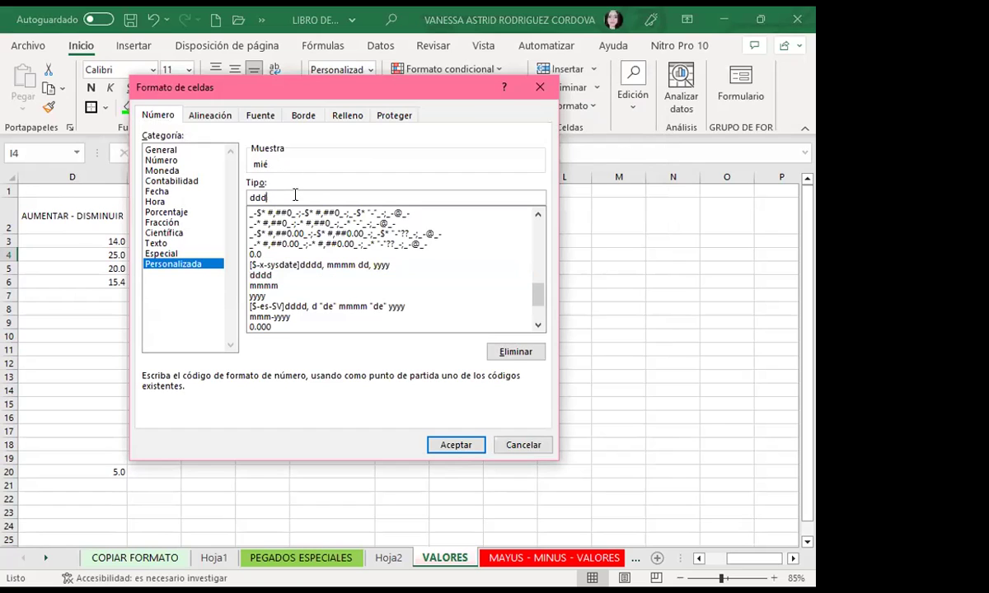
left_click(454, 445)
left_click(354, 385)
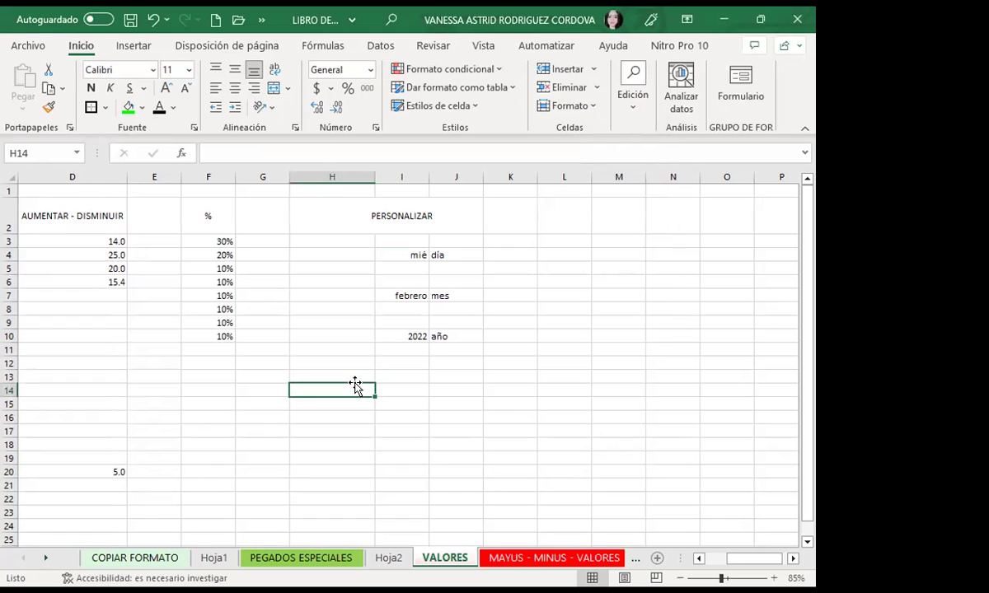
Step: Trim I7's code to mm and I10's to yy, showing 02 and 22
left_click(388, 295)
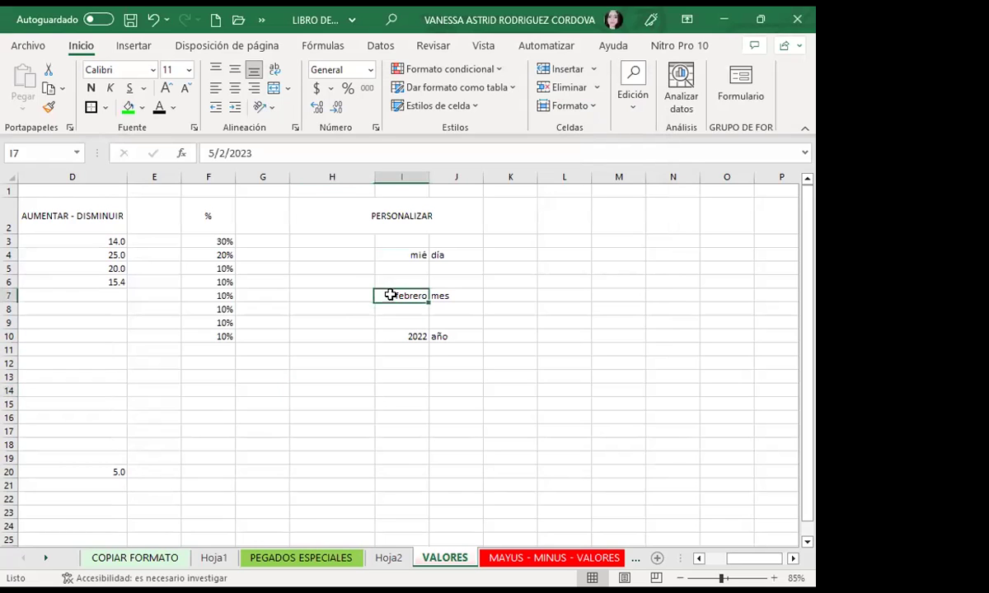
left_click(375, 130)
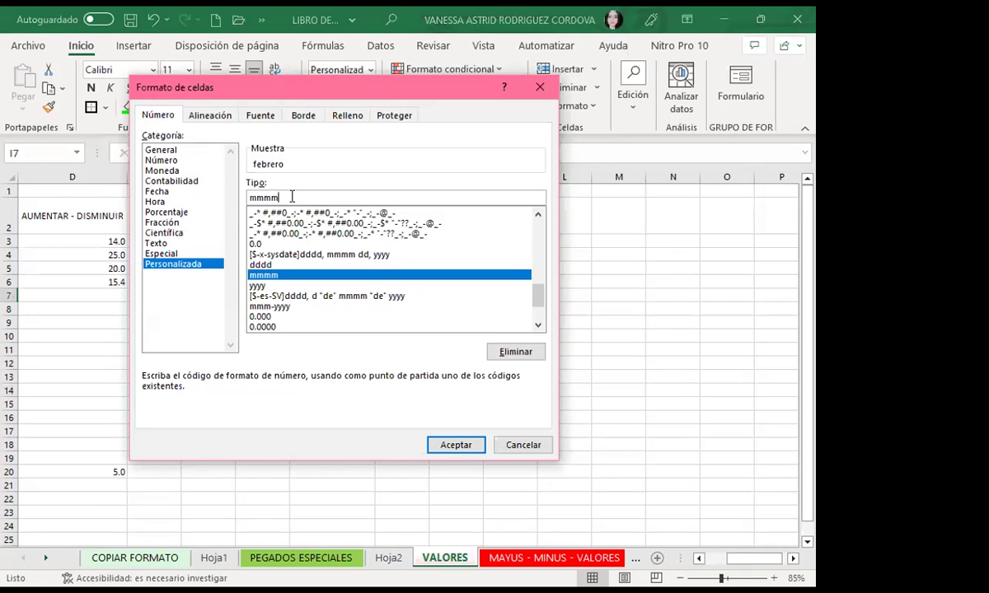
left_click(292, 197)
key("BackSpace")
key("BackSpace")
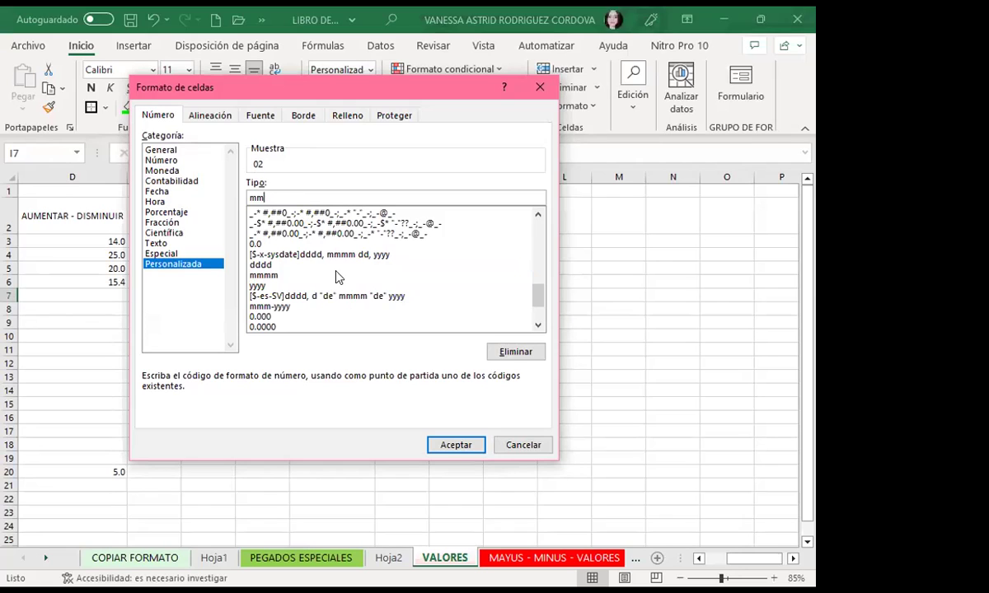
left_click(455, 445)
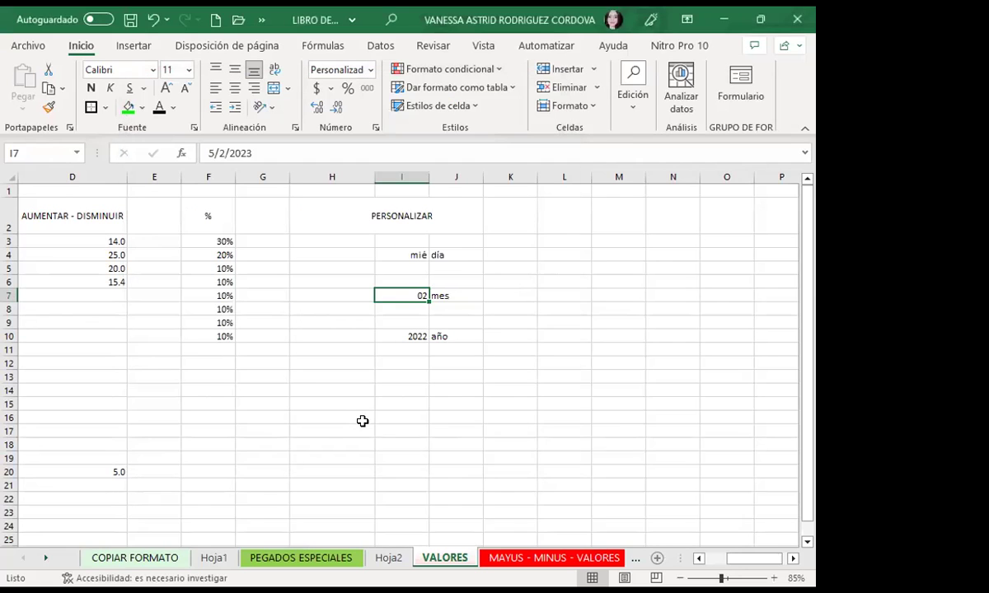
left_click(393, 336)
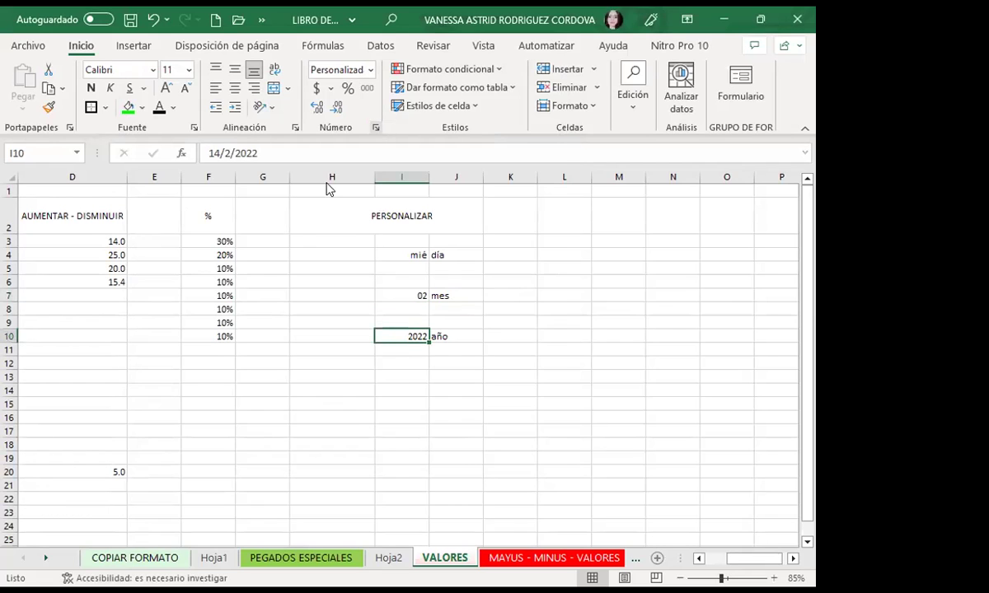
key("ctrl+1")
key("BackSpace")
key("BackSpace")
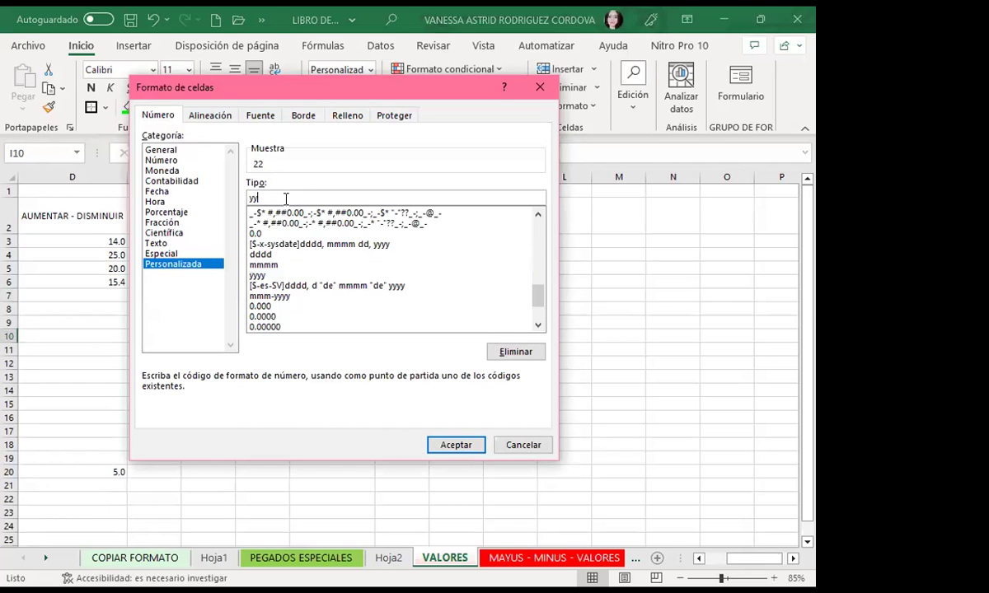
left_click(464, 448)
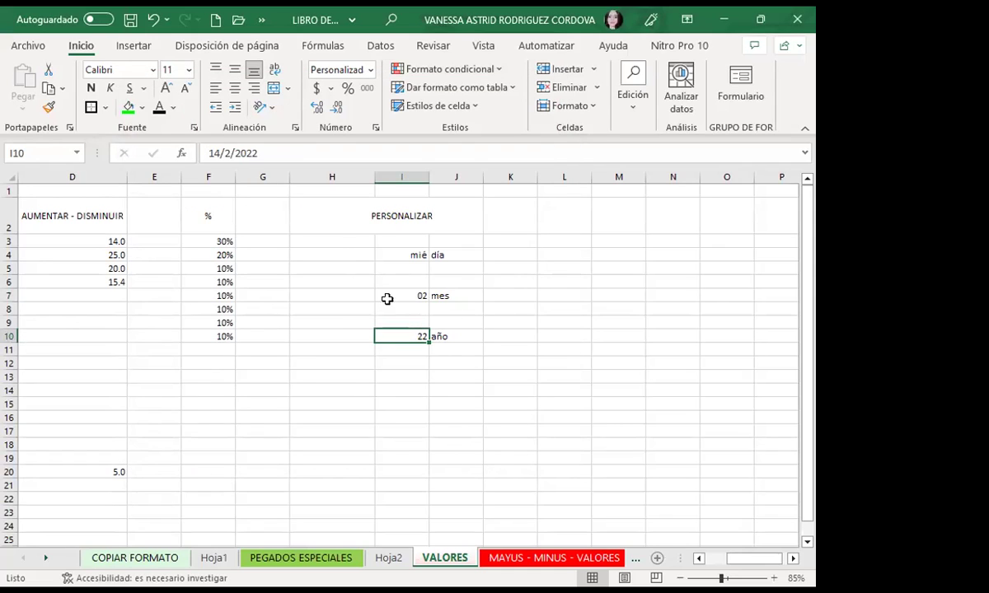
left_click(329, 388)
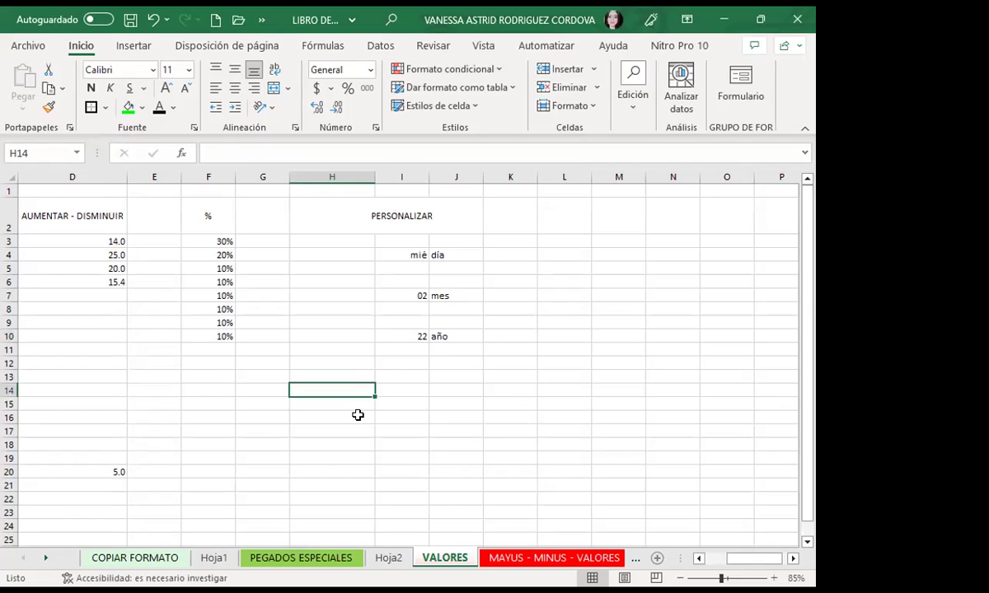
left_click(425, 393)
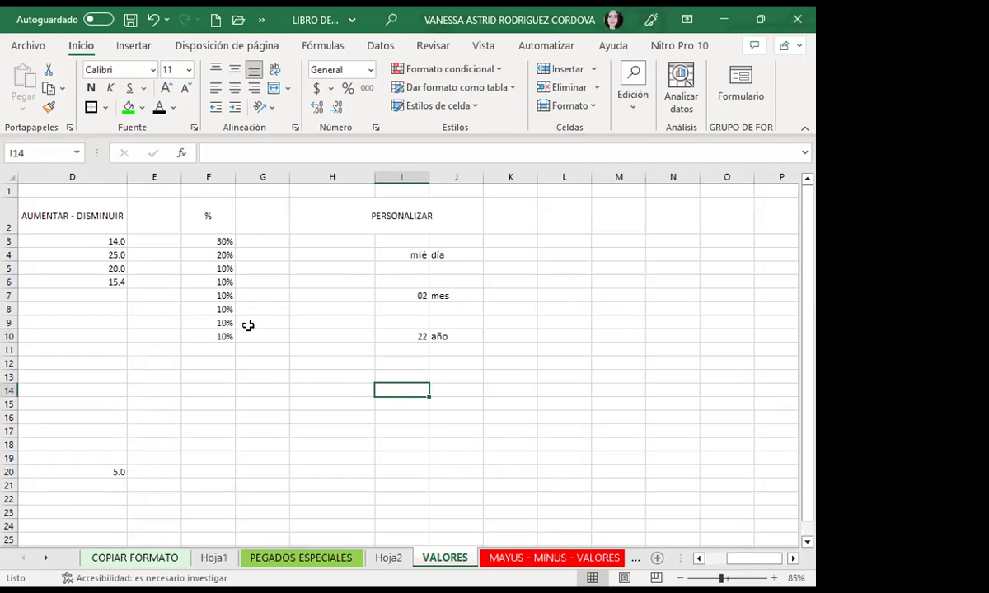
left_click(391, 254)
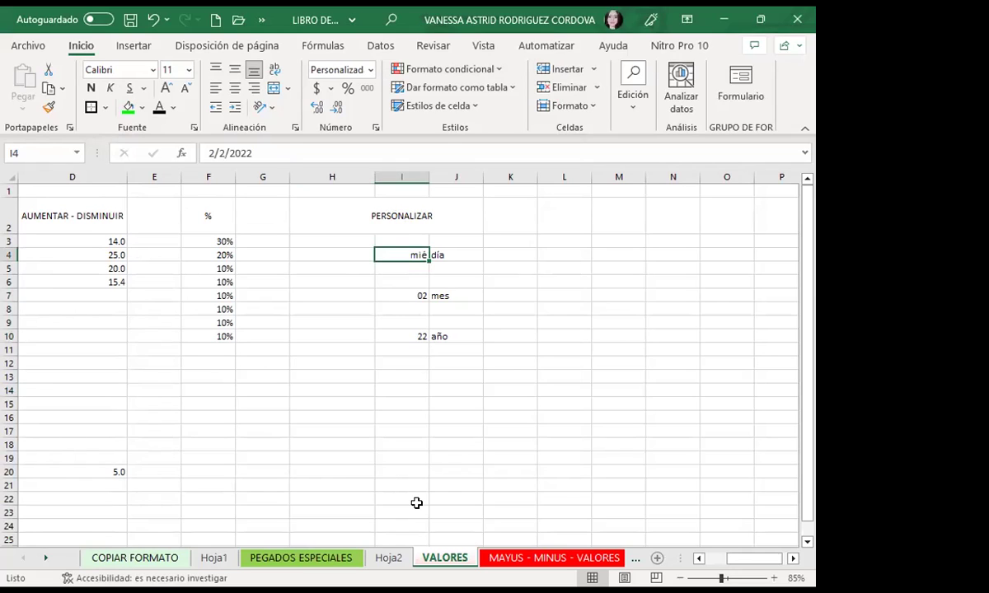
key("ctrl+1")
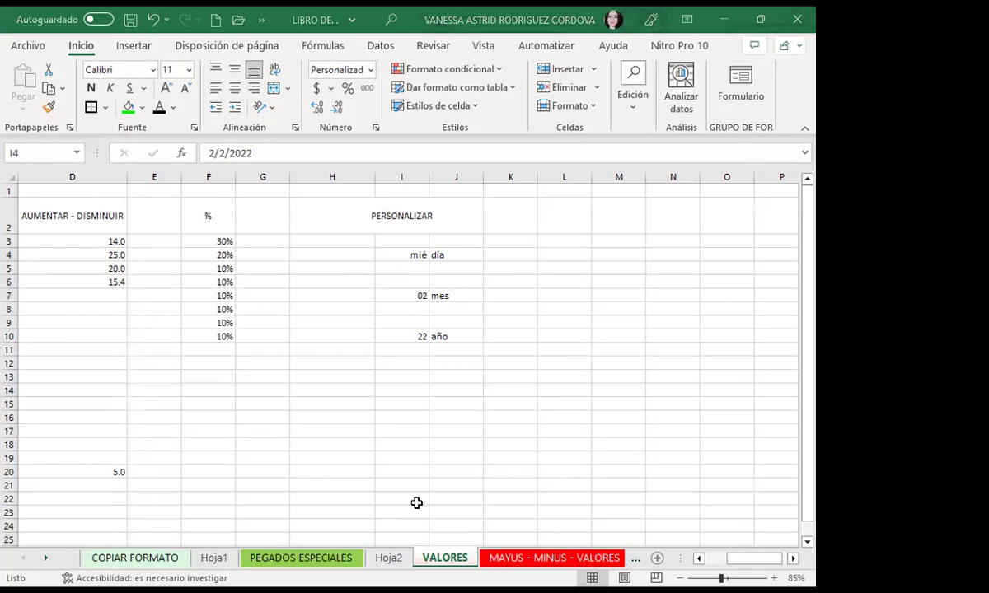